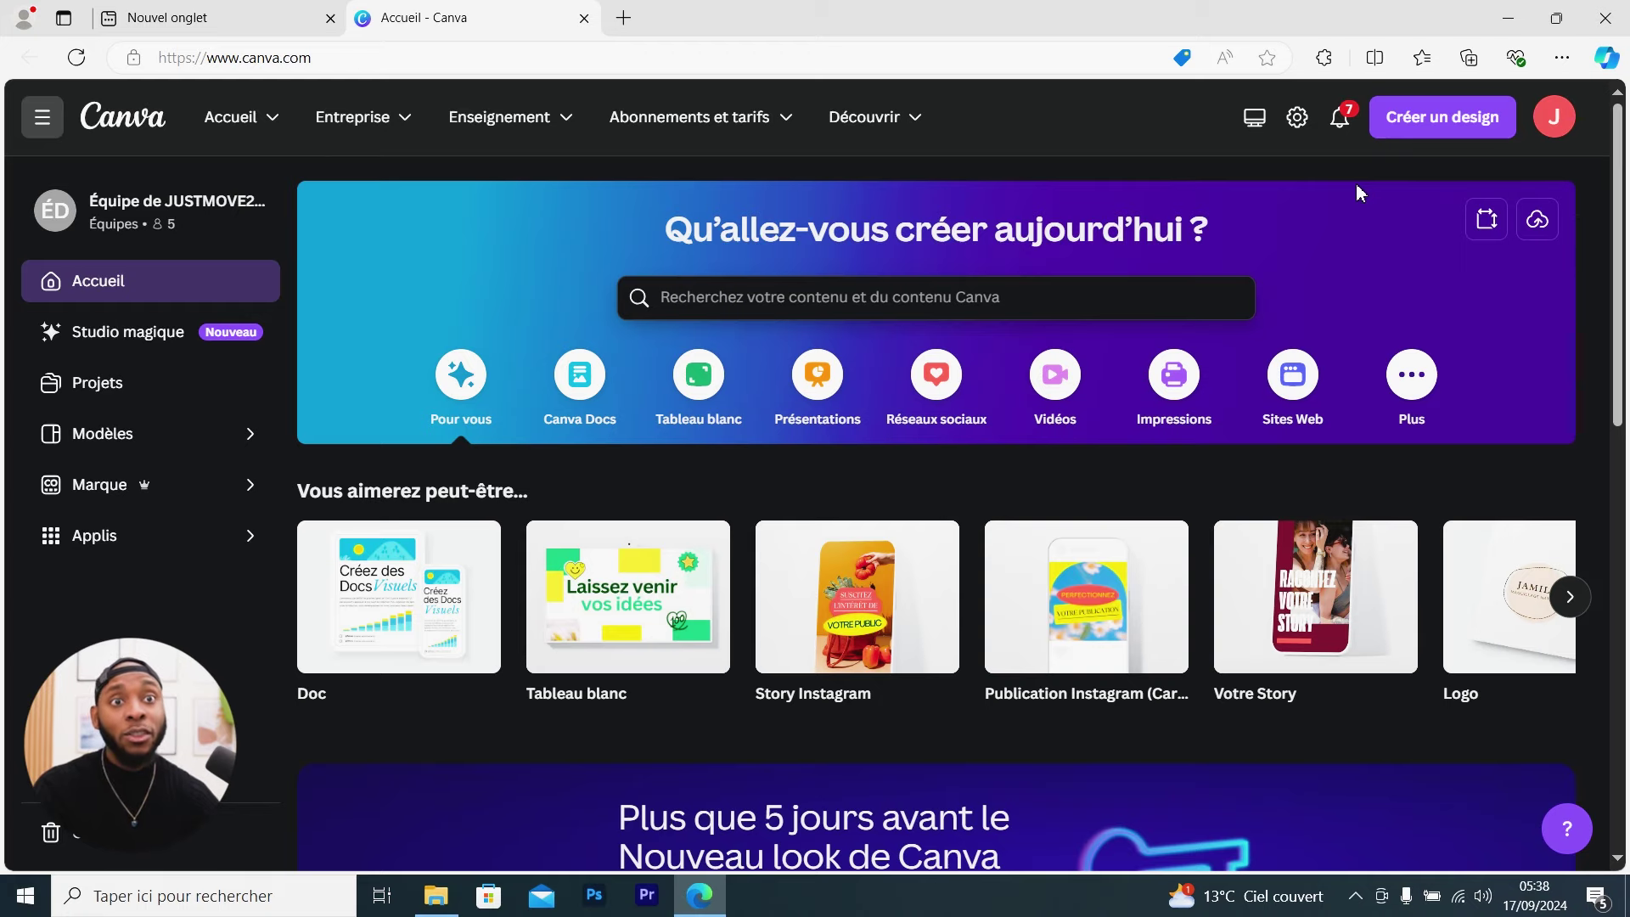
# Open the template image in the INSPIRATION PTBTH desktop folder and examine its photo frame and text layout
pyautogui.click(1507, 18)
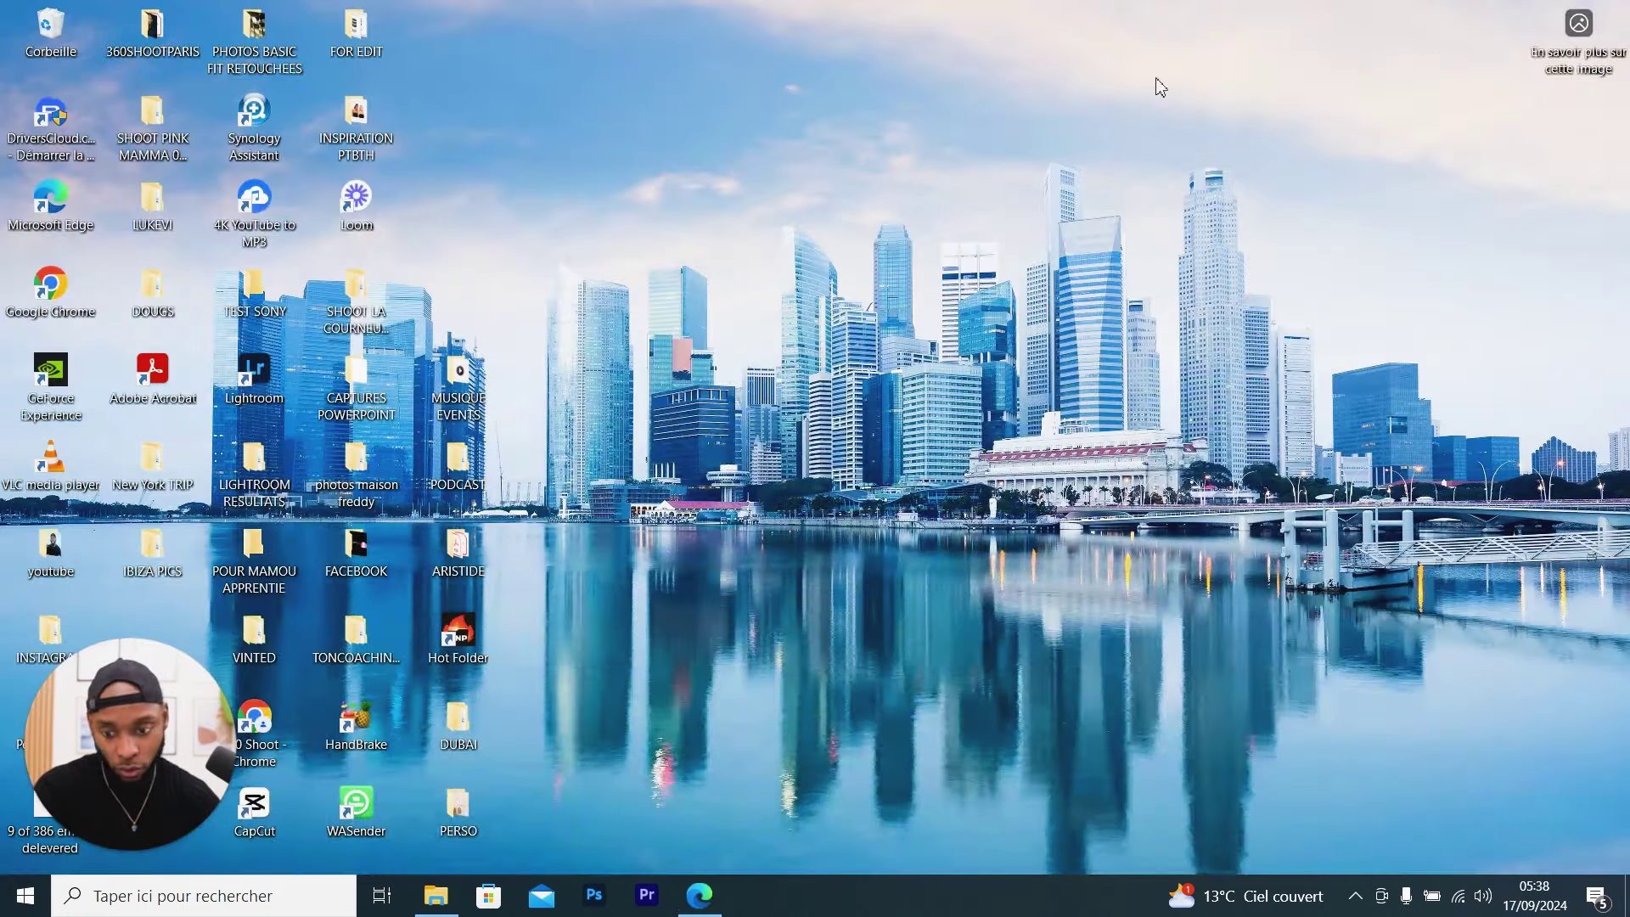
pyautogui.doubleClick(365, 135)
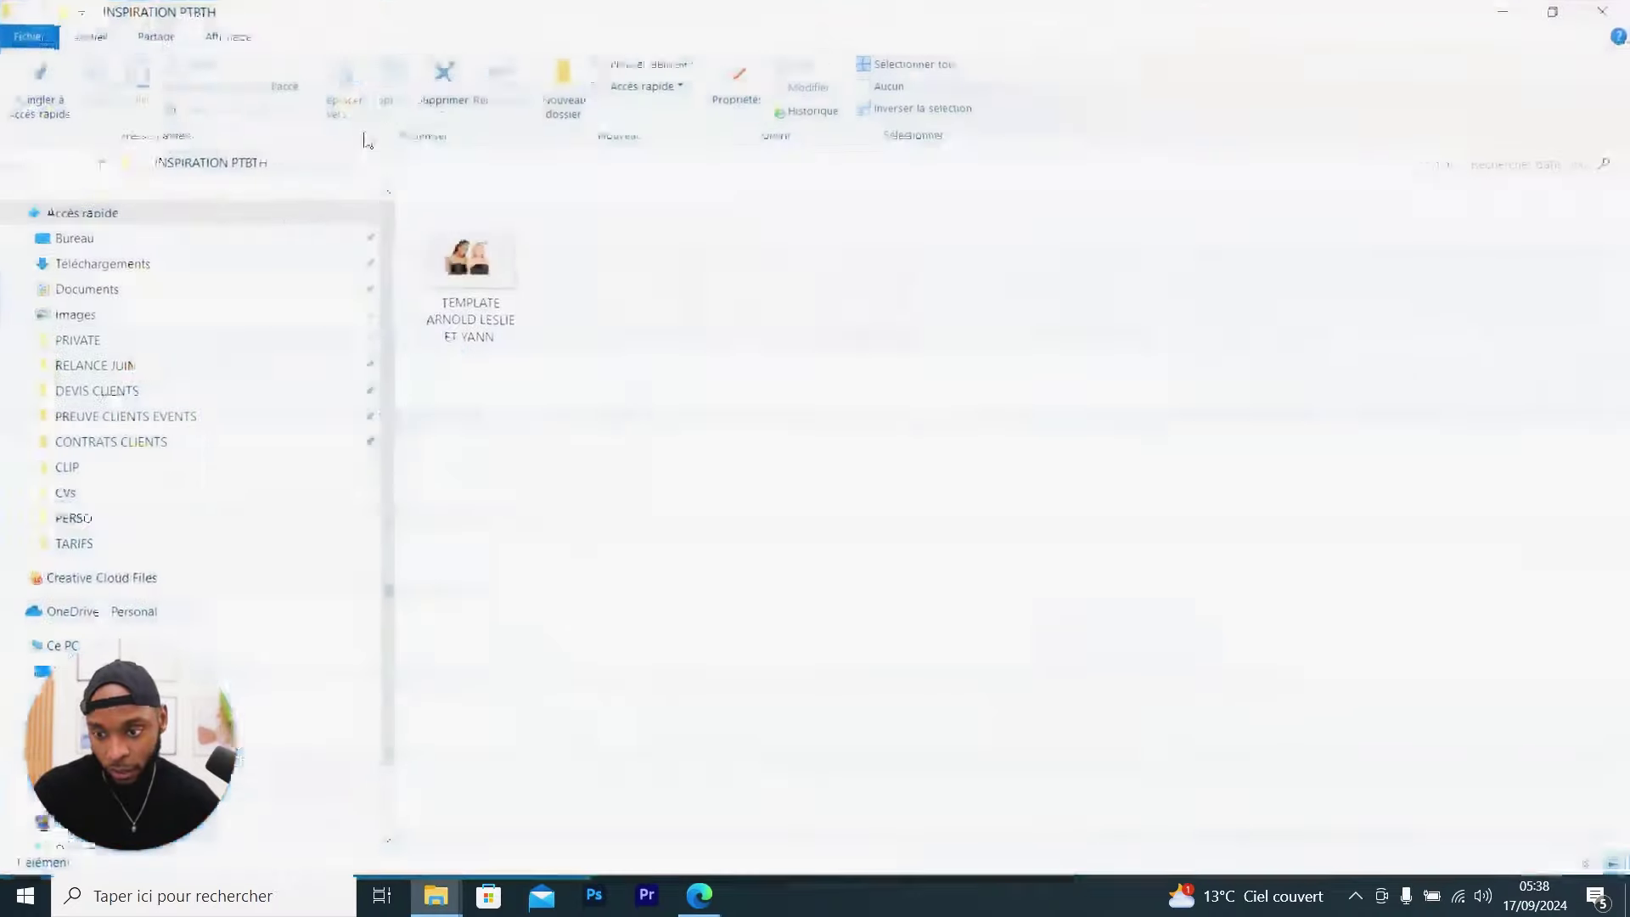
pyautogui.doubleClick(471, 280)
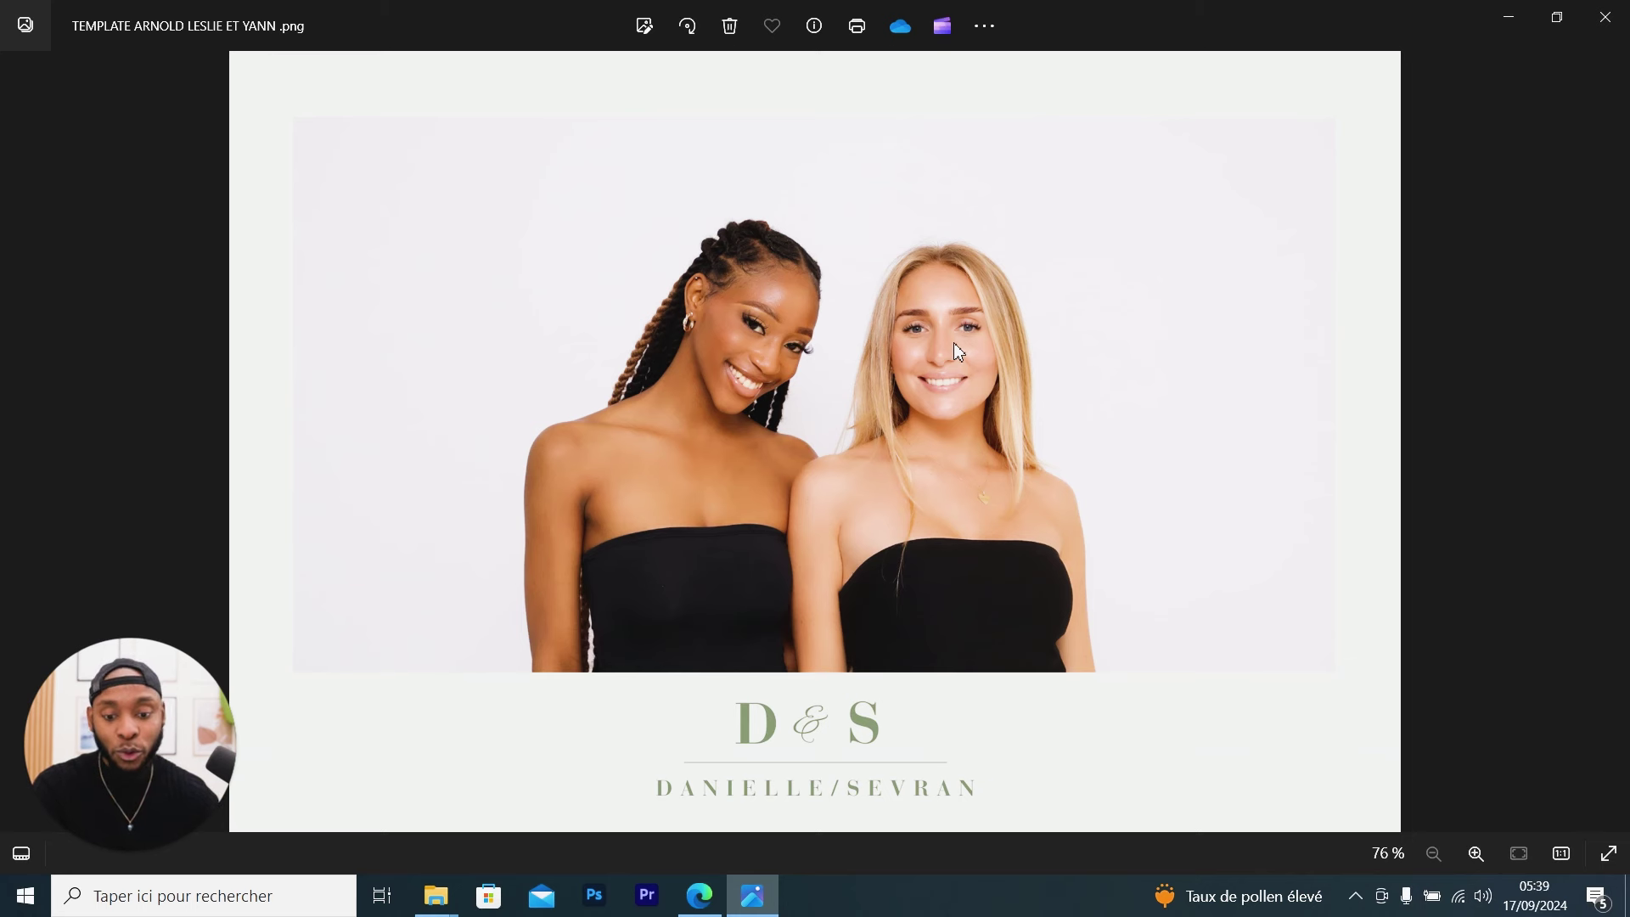
pyautogui.click(1604, 17)
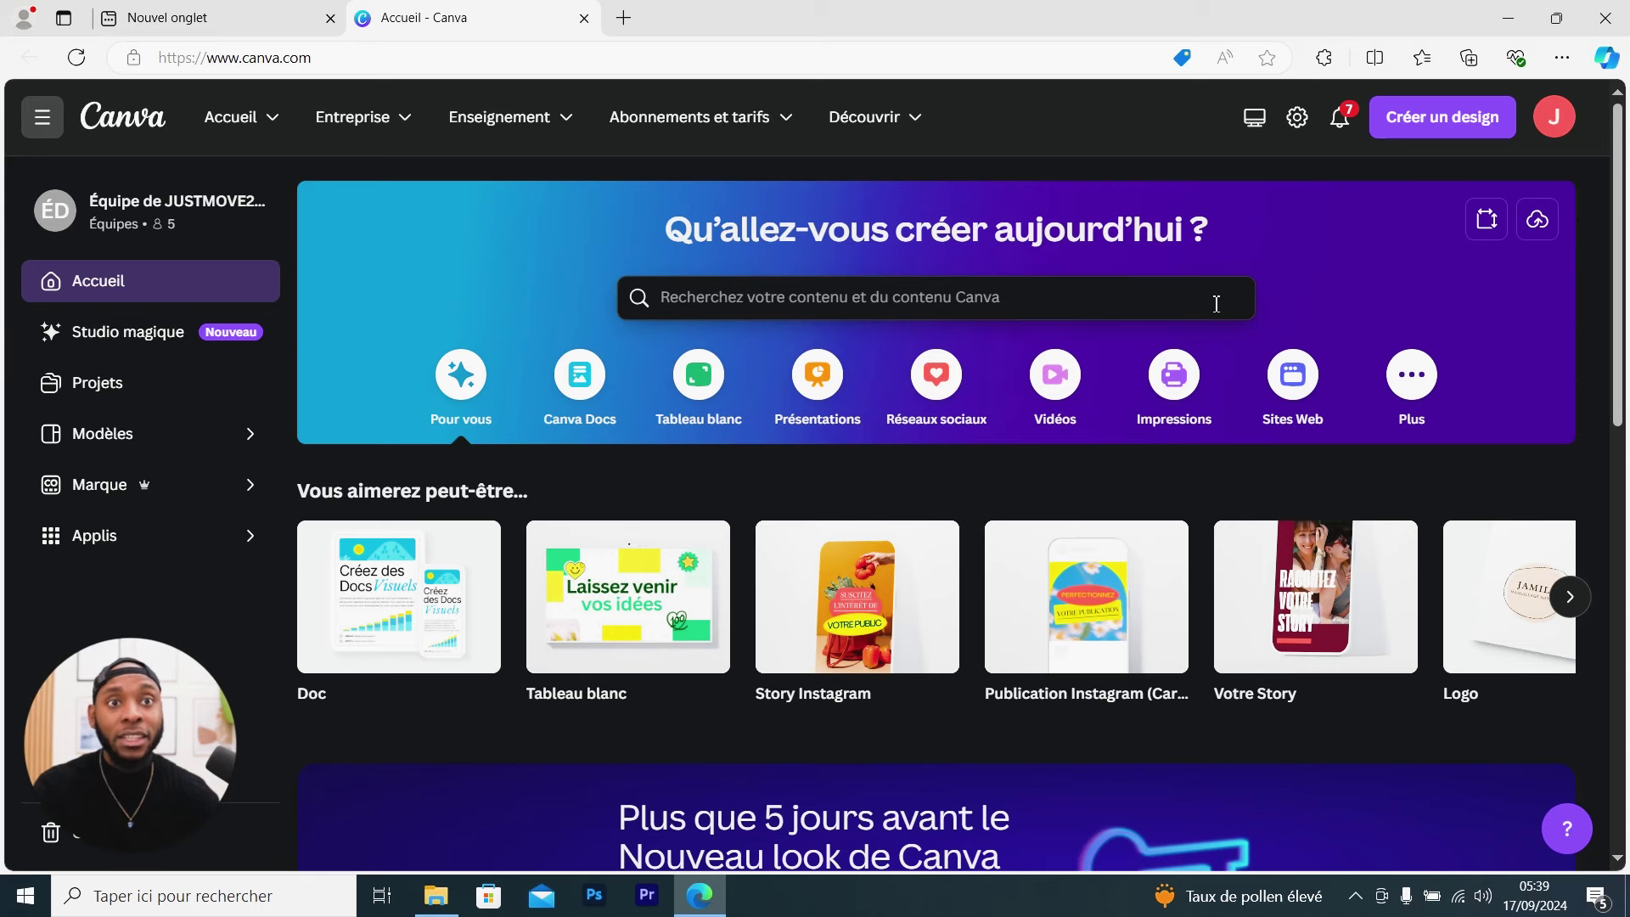
# Create a new custom-size design with a width of 1200 px and a height of 1800 px
pyautogui.click(1424, 133)
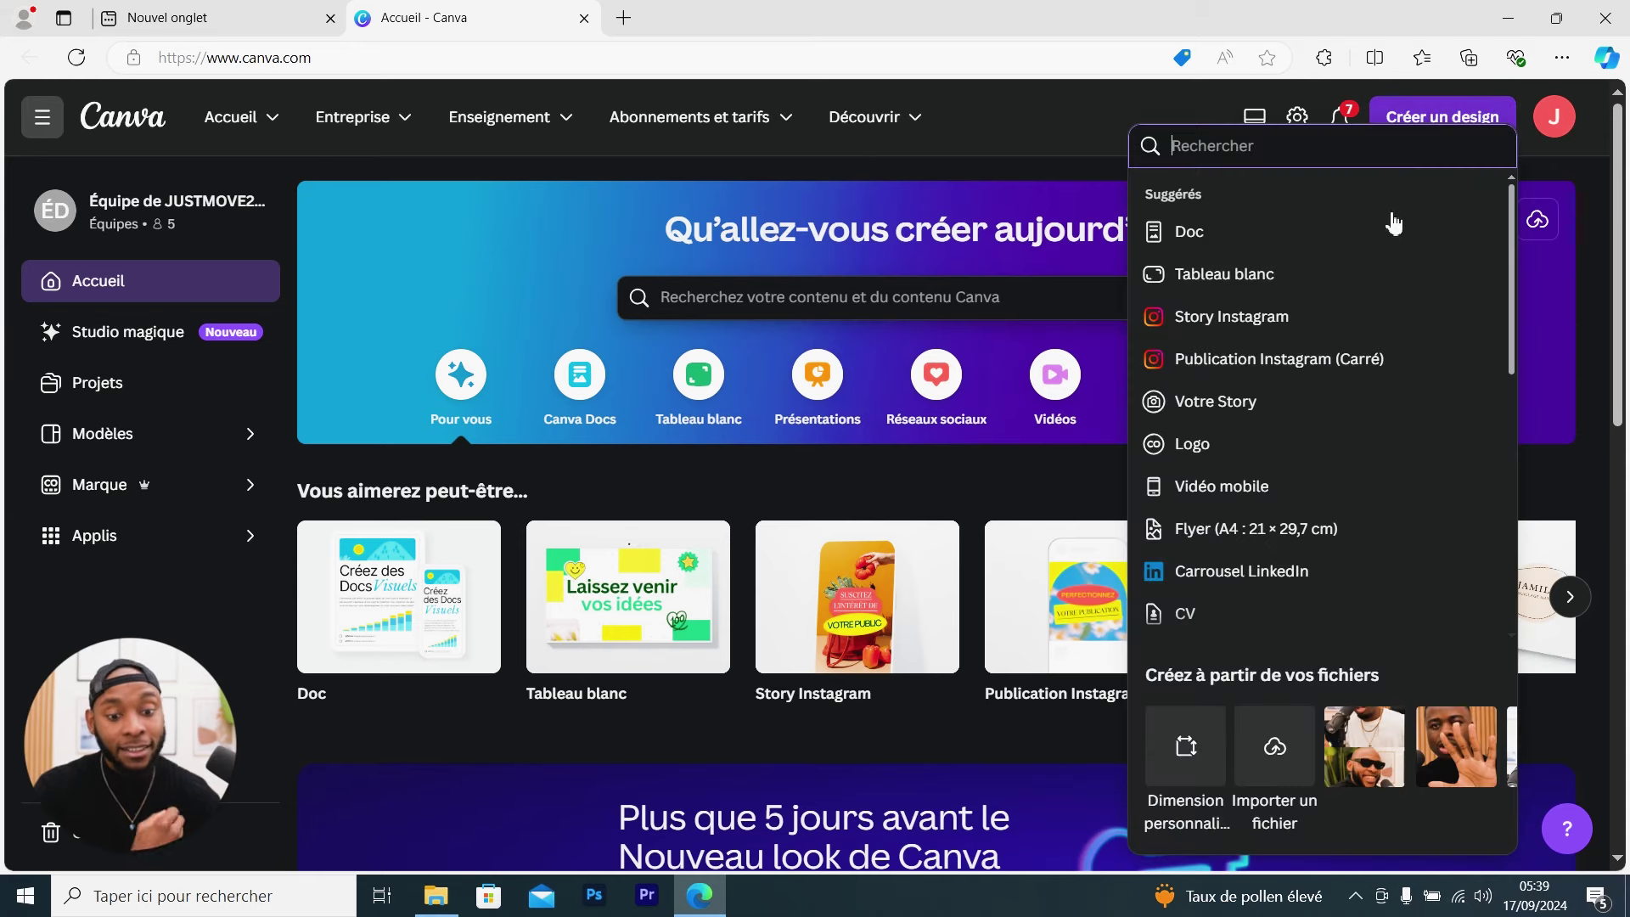
pyautogui.scroll(-3, 1237, 572)
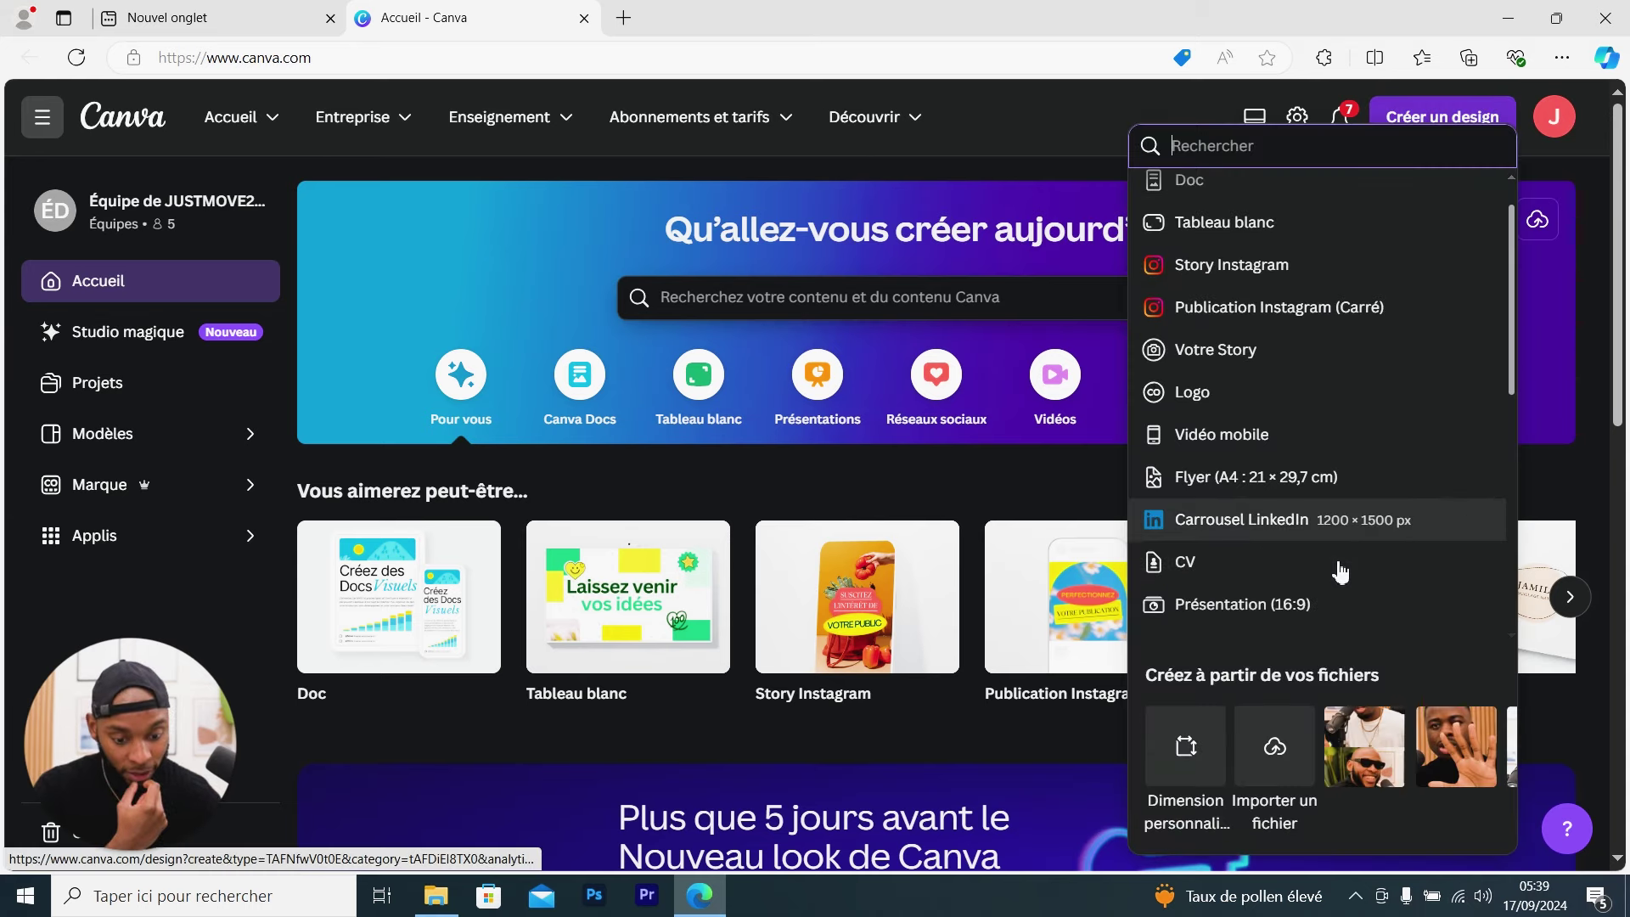
pyautogui.click(1197, 758)
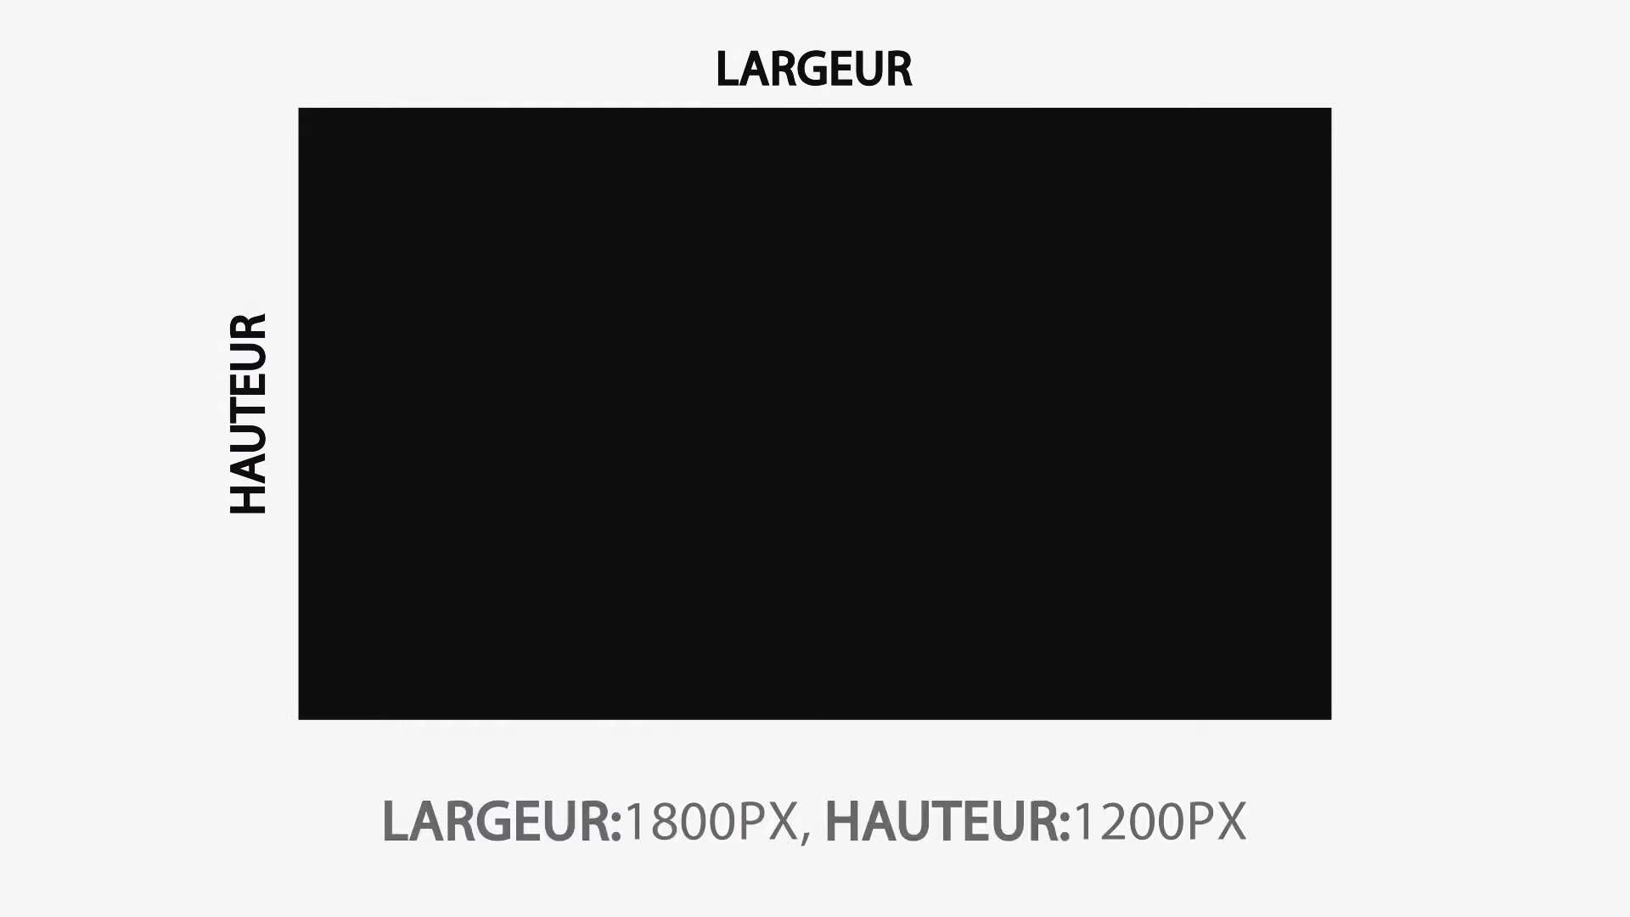
pyautogui.write('1200')
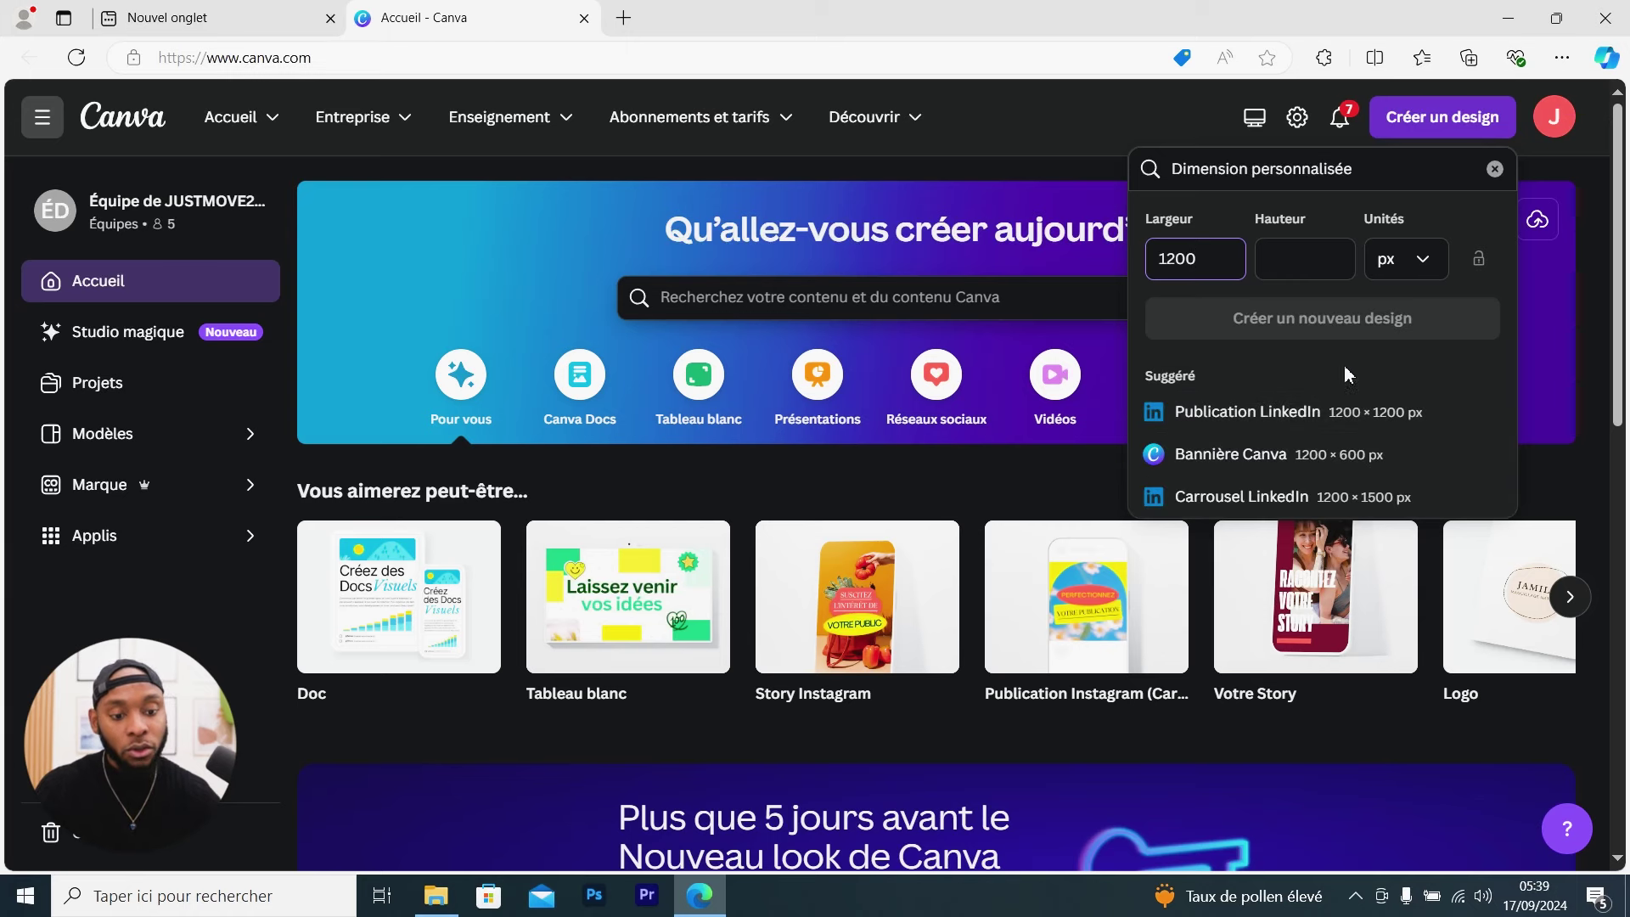
pyautogui.click(1319, 262)
pyautogui.write('1800')
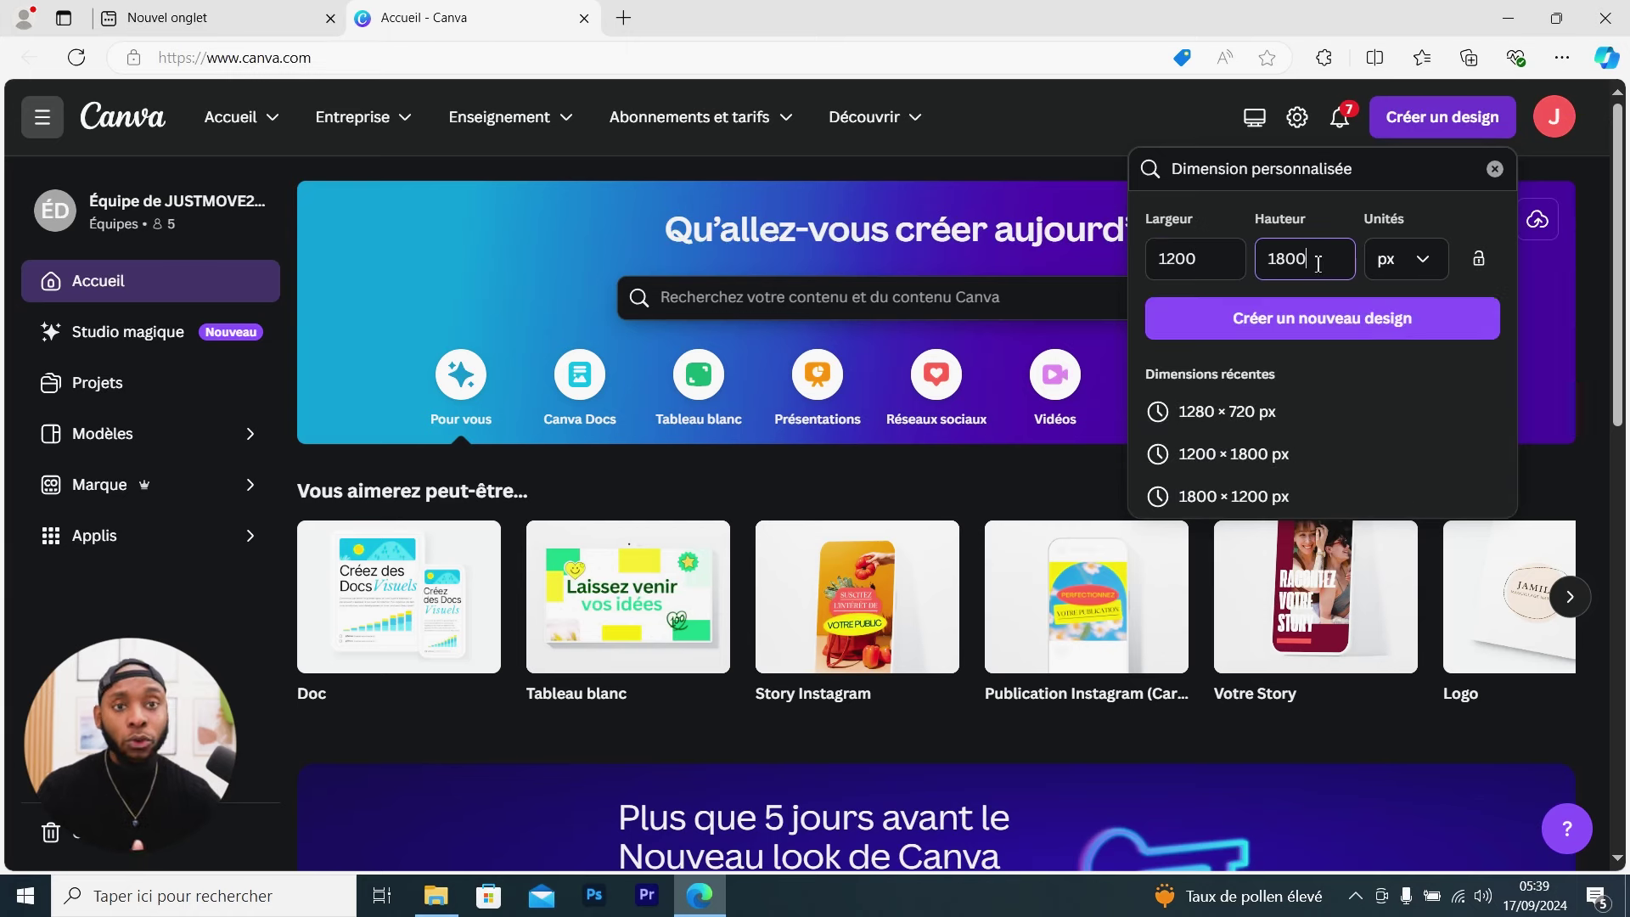
pyautogui.click(1420, 266)
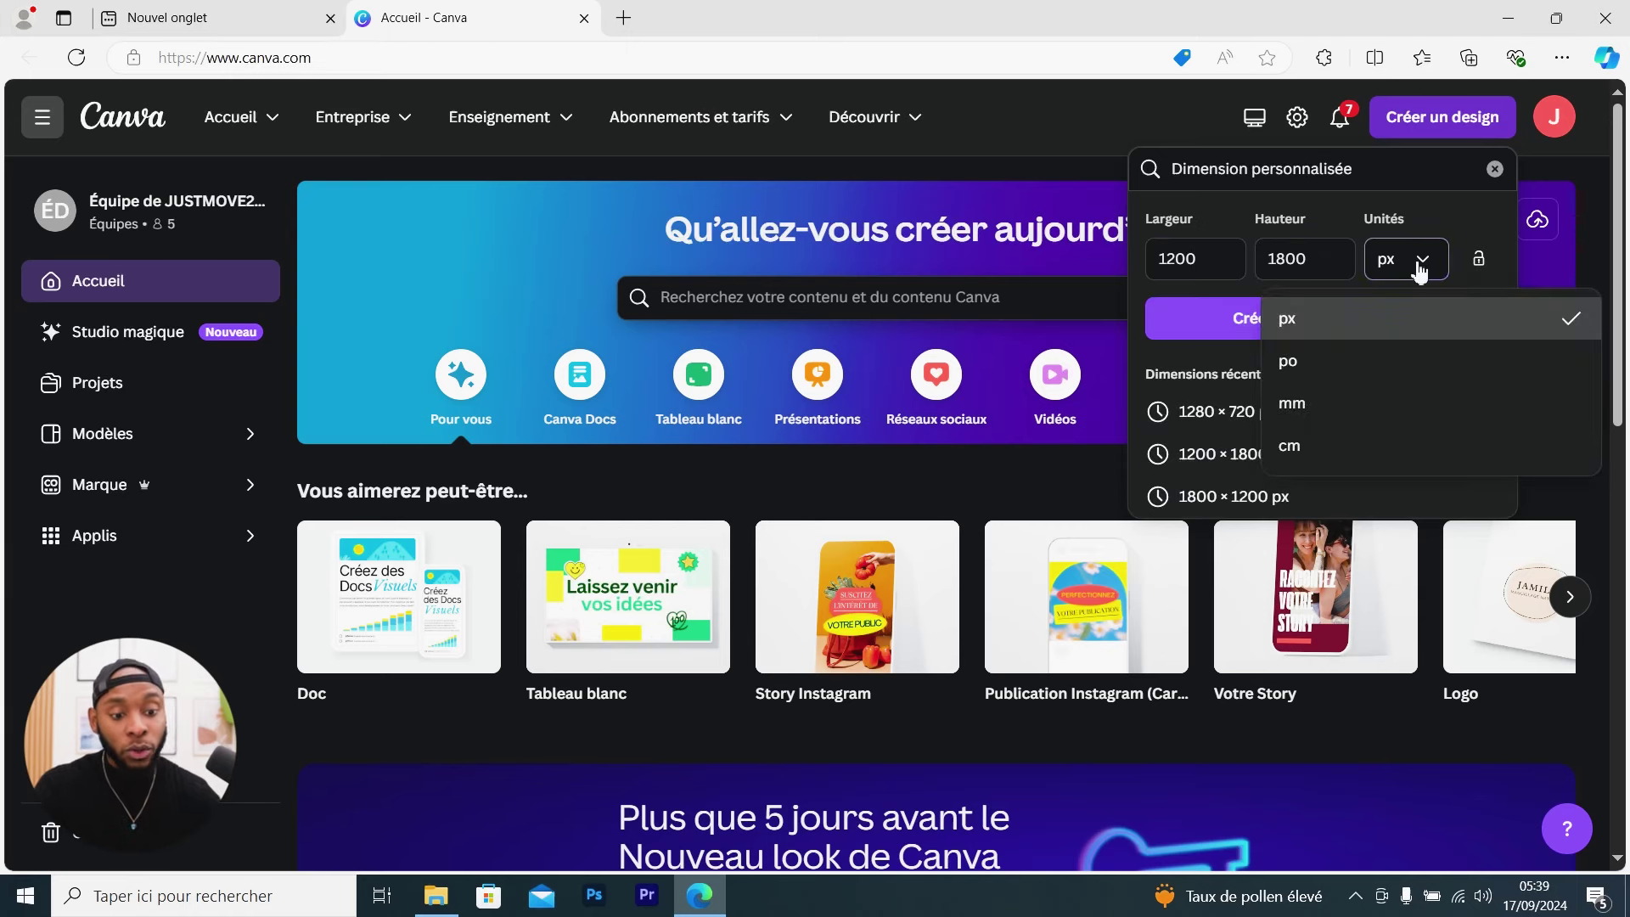
pyautogui.click(1326, 331)
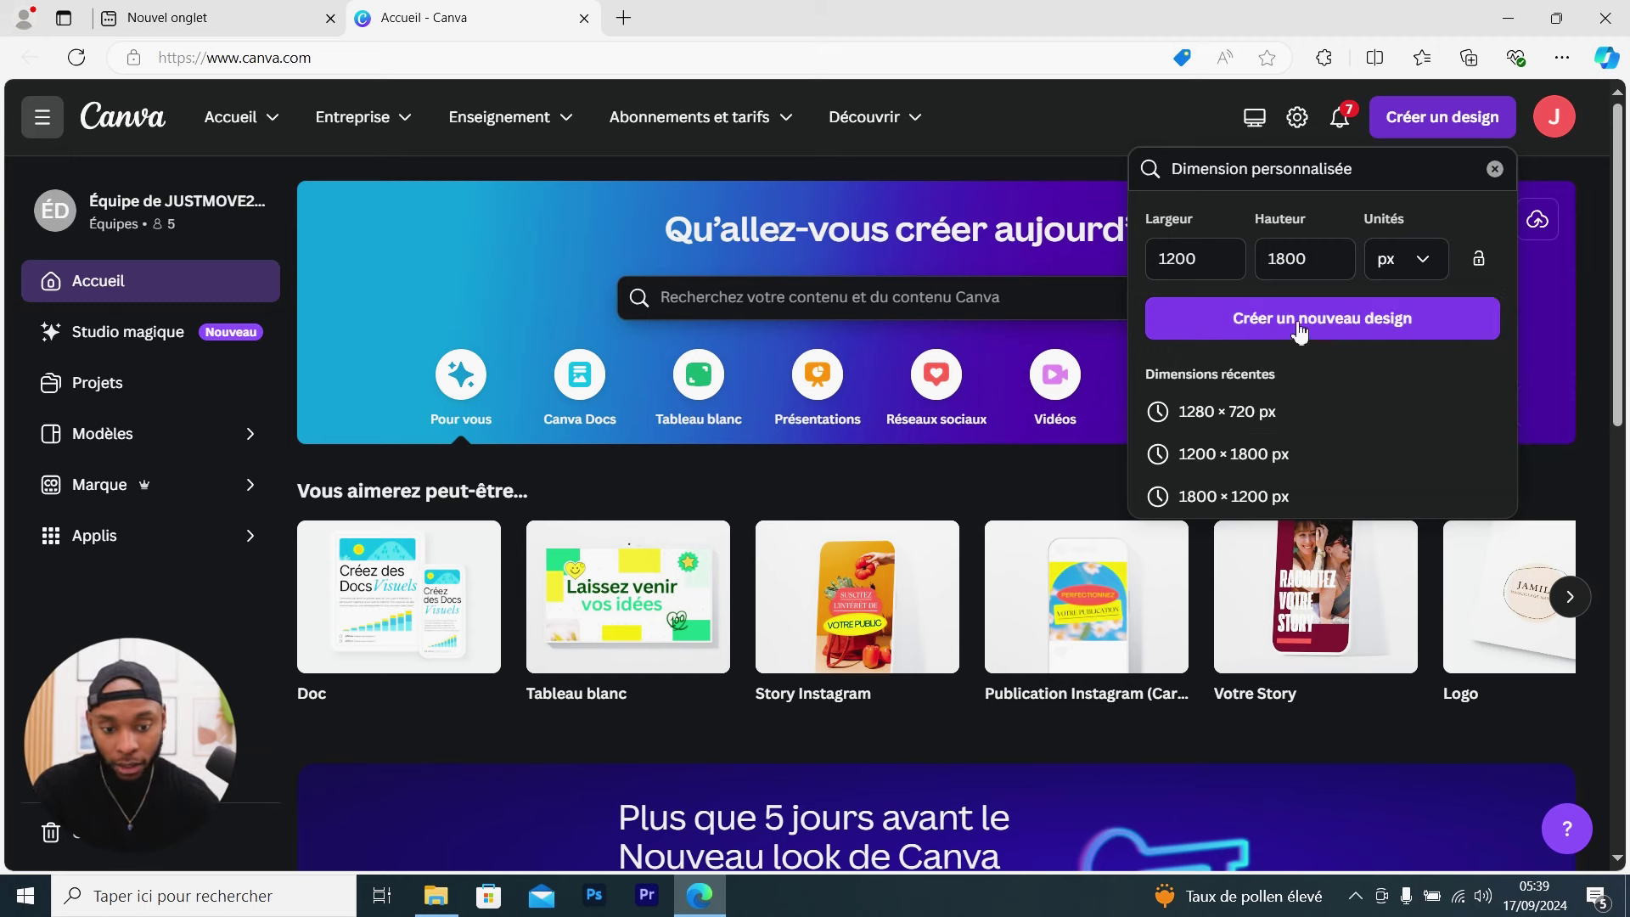
pyautogui.click(1324, 324)
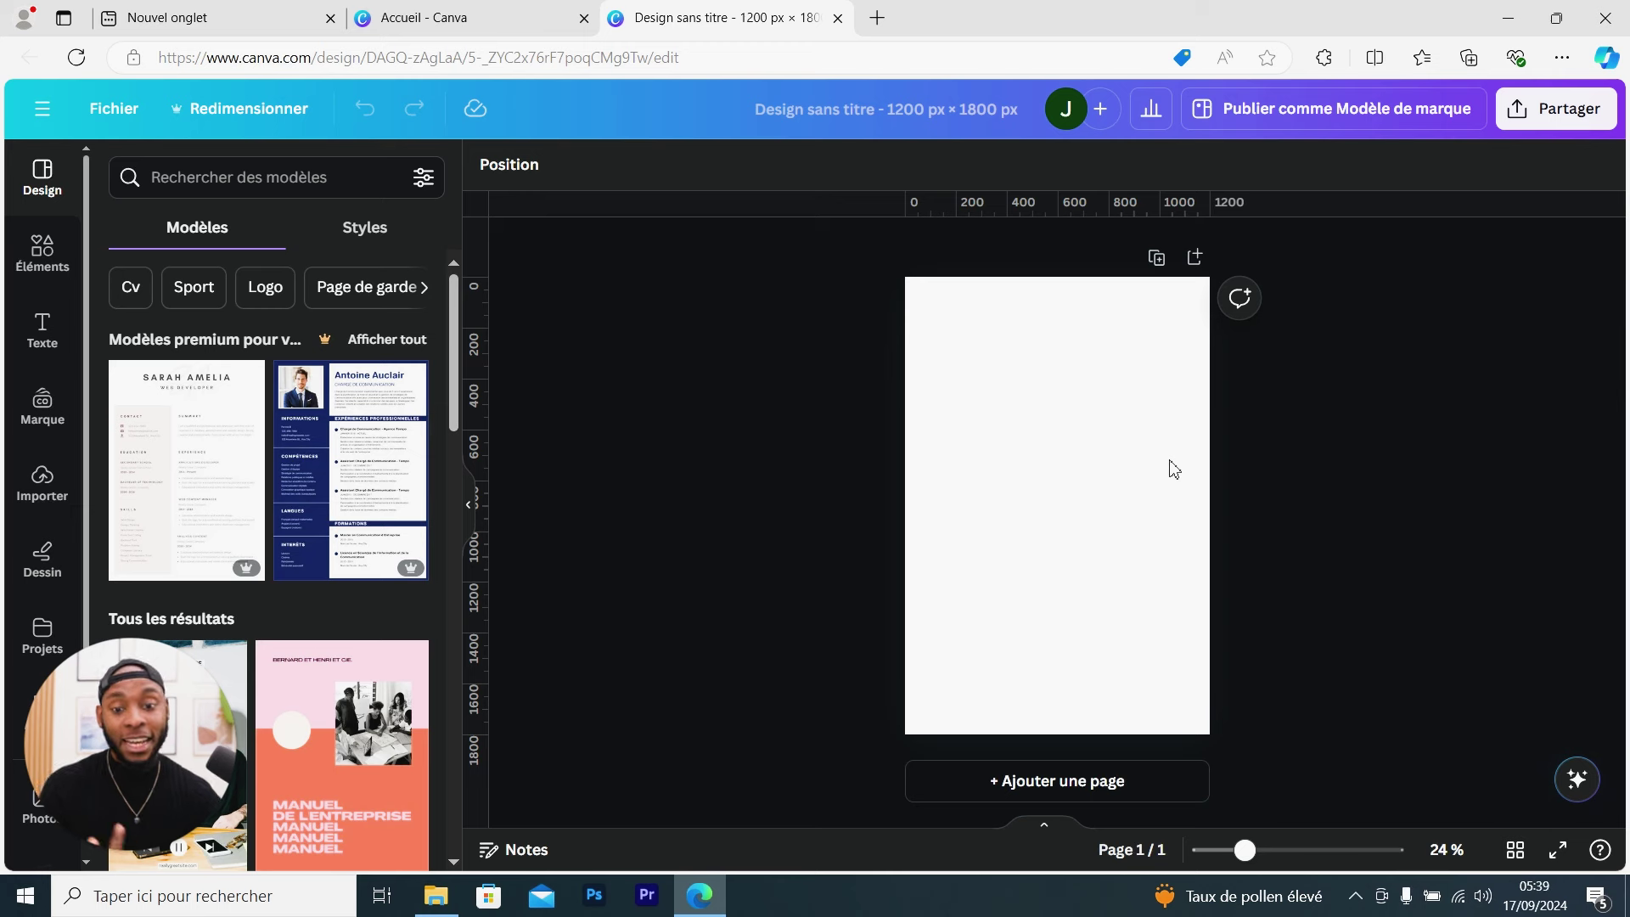
pyautogui.click(1173, 469)
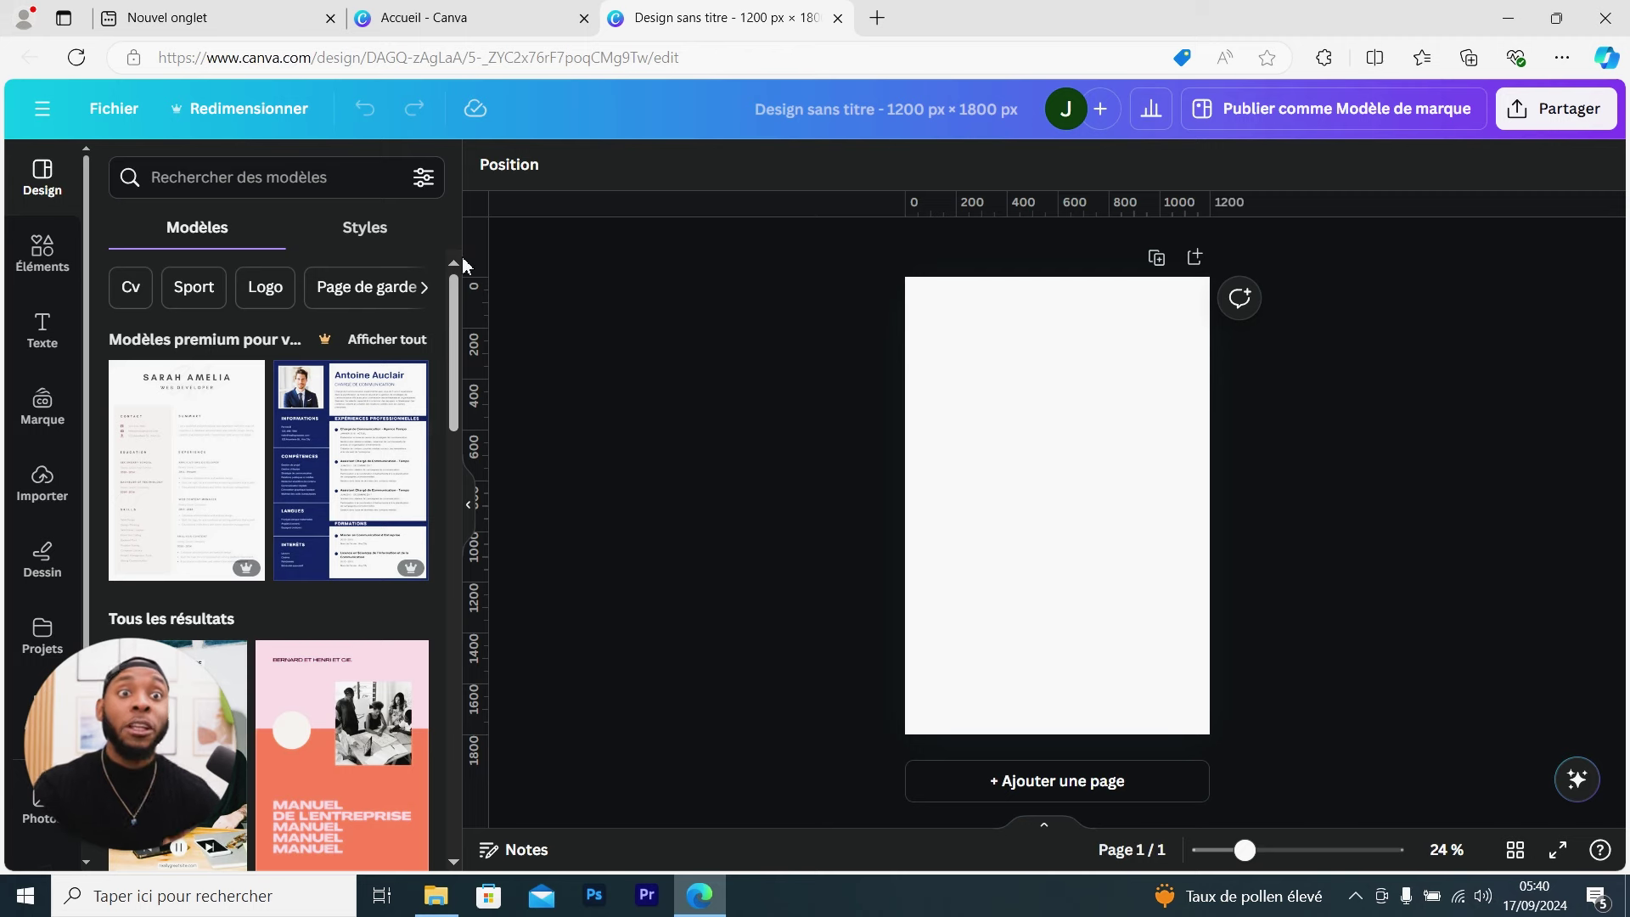
# Resize this same design, without copying it, to a custom width of 1800 px and height of 1200 px
pyautogui.click(263, 109)
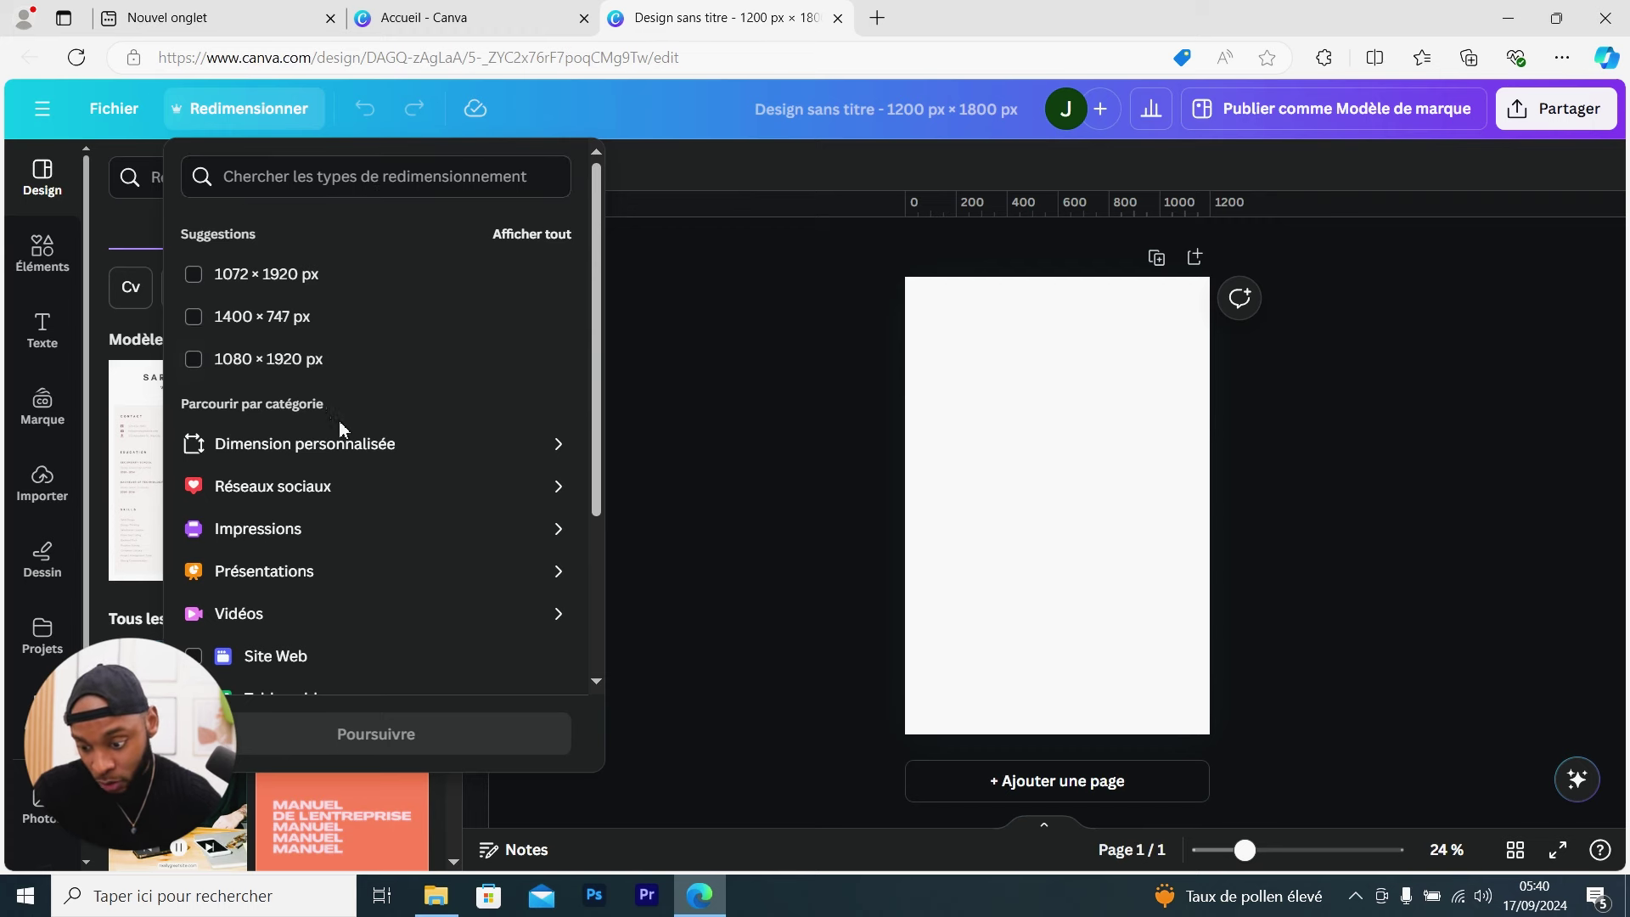
pyautogui.scroll(-3, 348, 450)
pyautogui.click(275, 507)
pyautogui.scroll(-15, 382, 509)
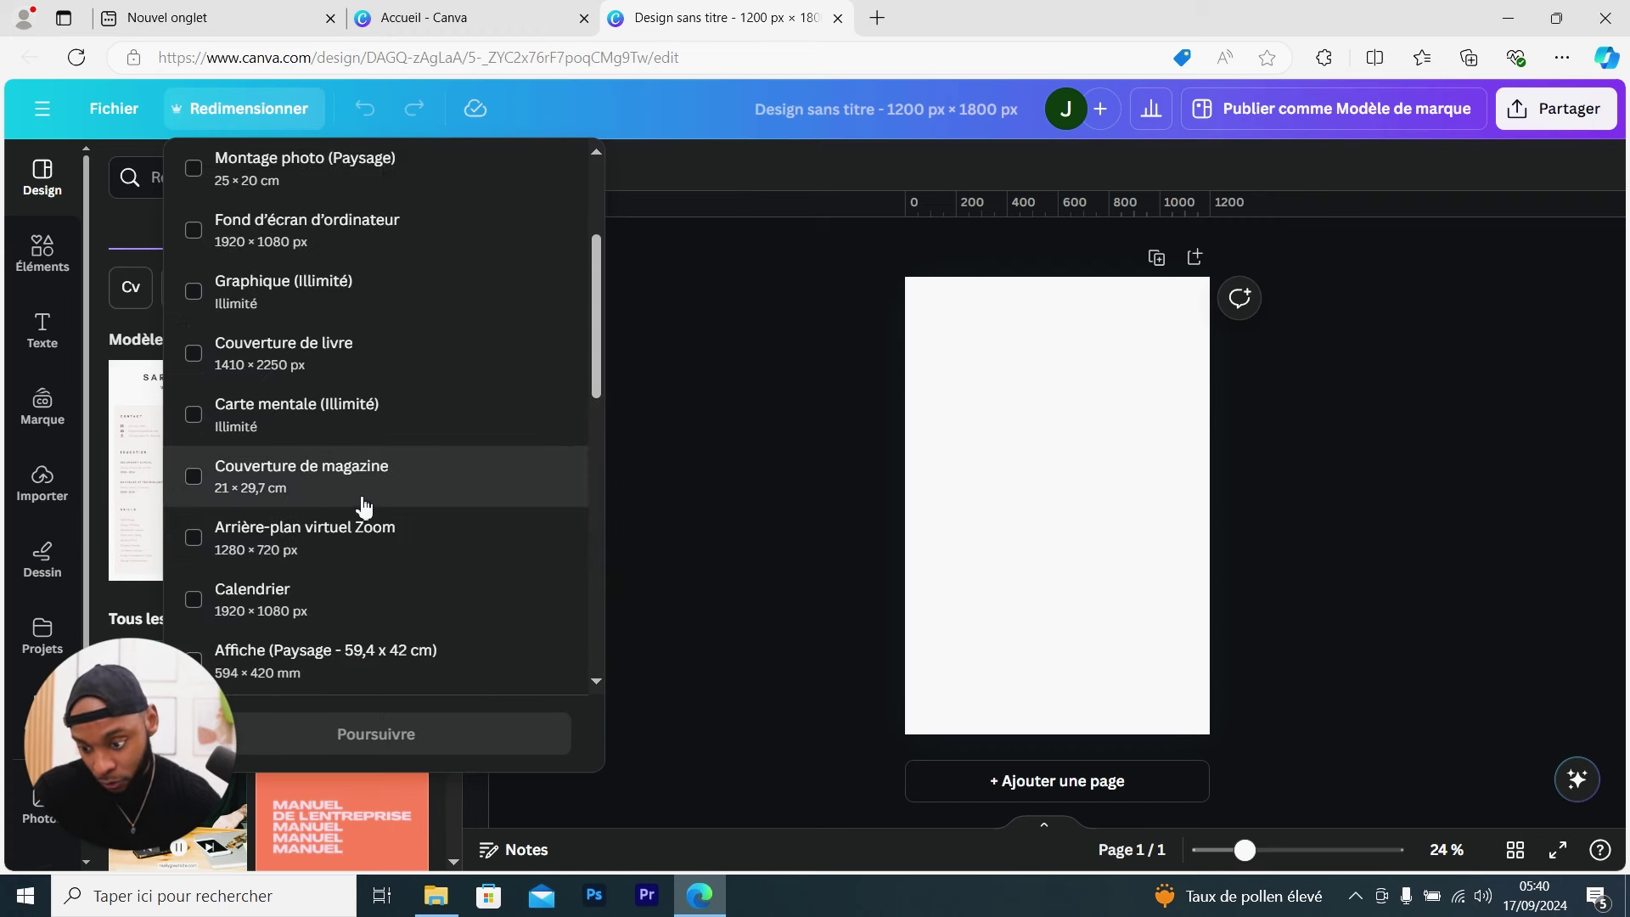
pyautogui.scroll(15, 396, 519)
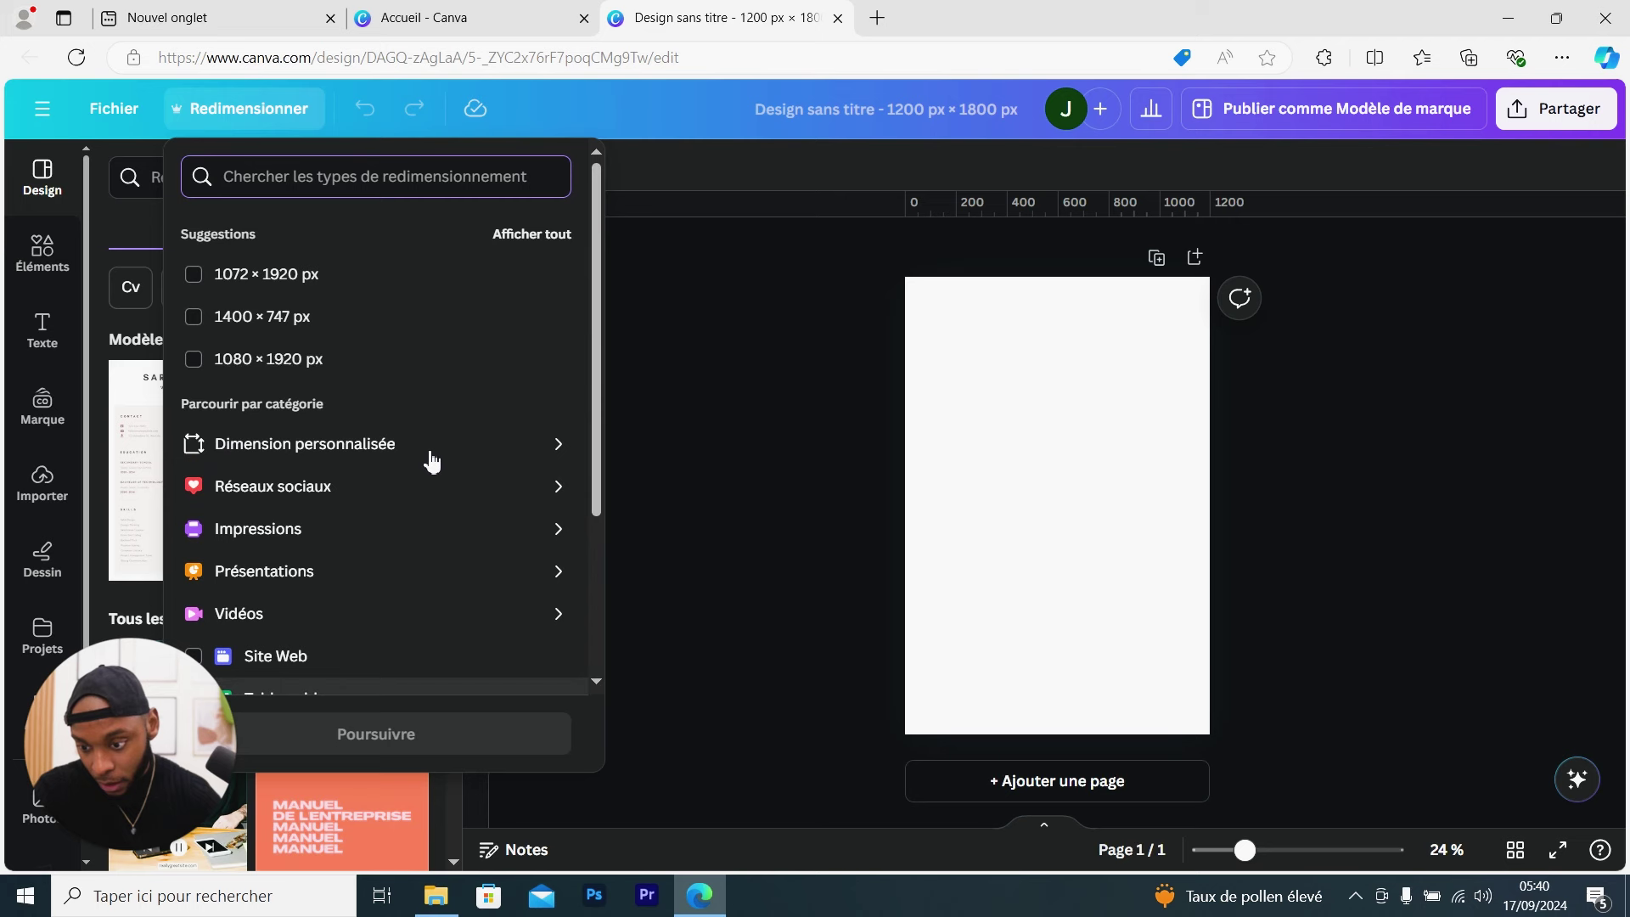
pyautogui.click(363, 445)
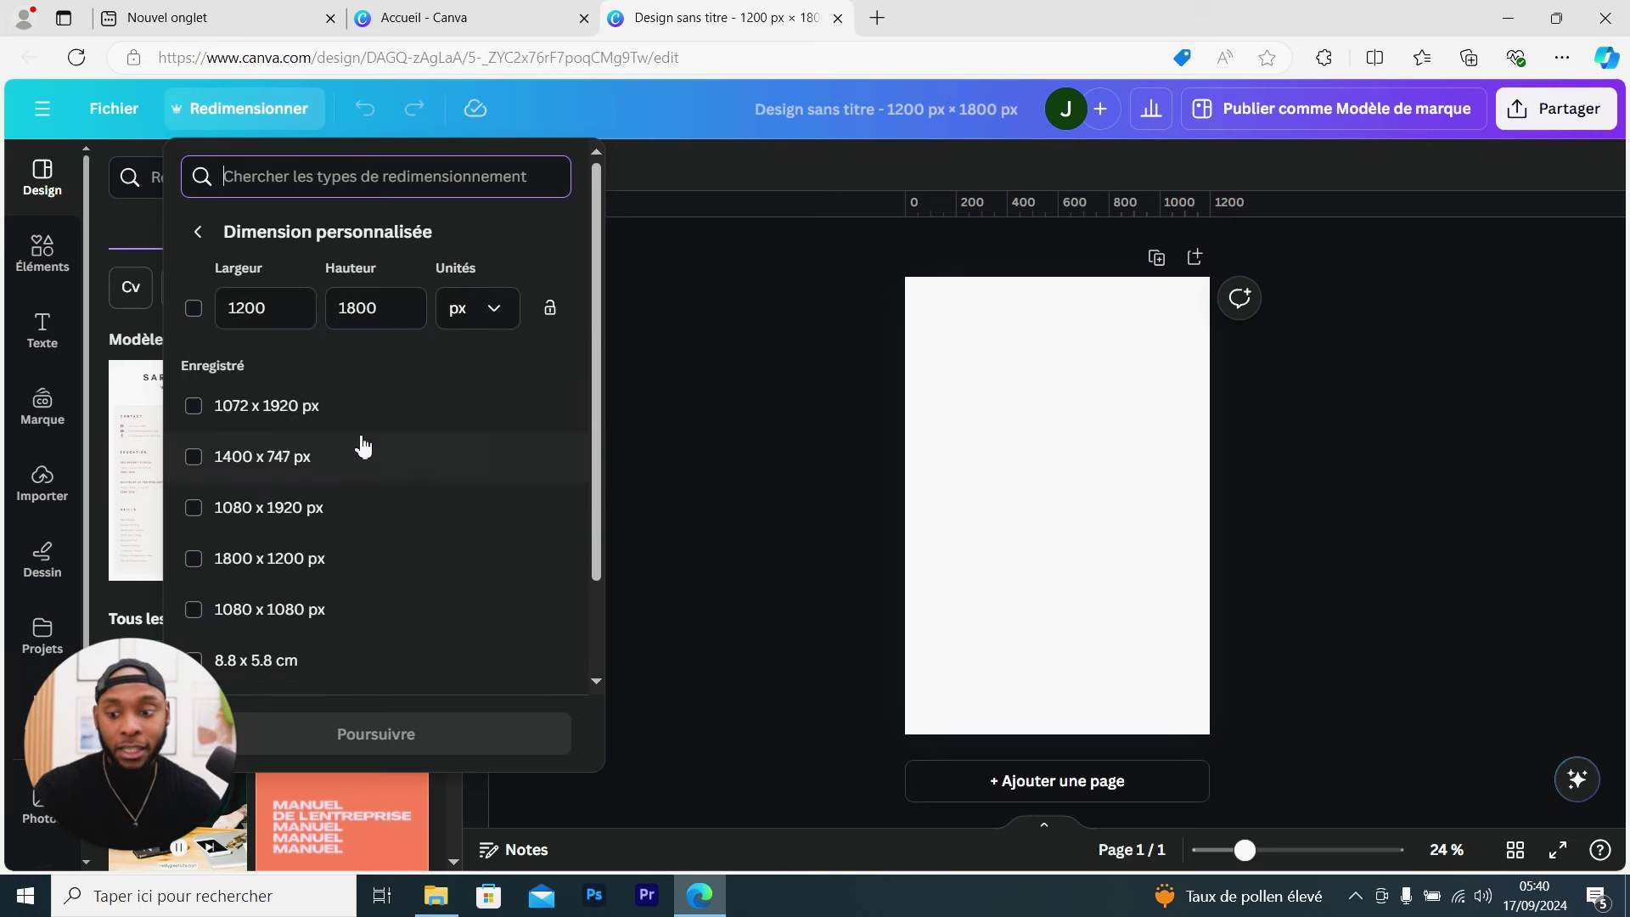
pyautogui.click(246, 315)
pyautogui.press('BackSpace')
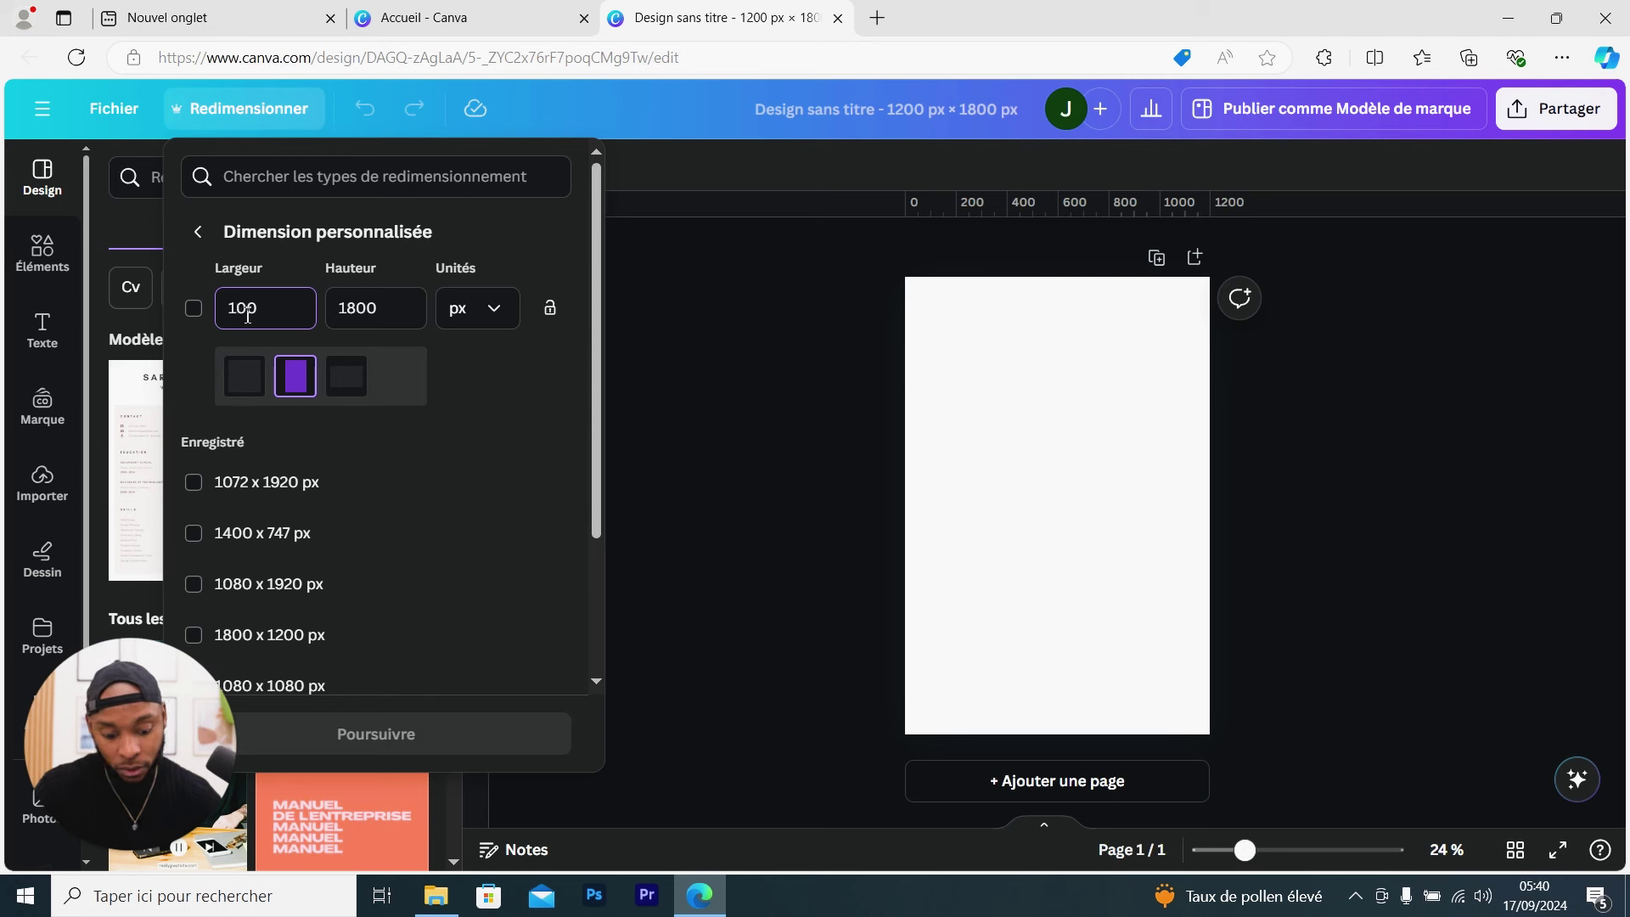
pyautogui.write('8')
pyautogui.click(363, 310)
pyautogui.press('BackSpace')
pyautogui.write('2')
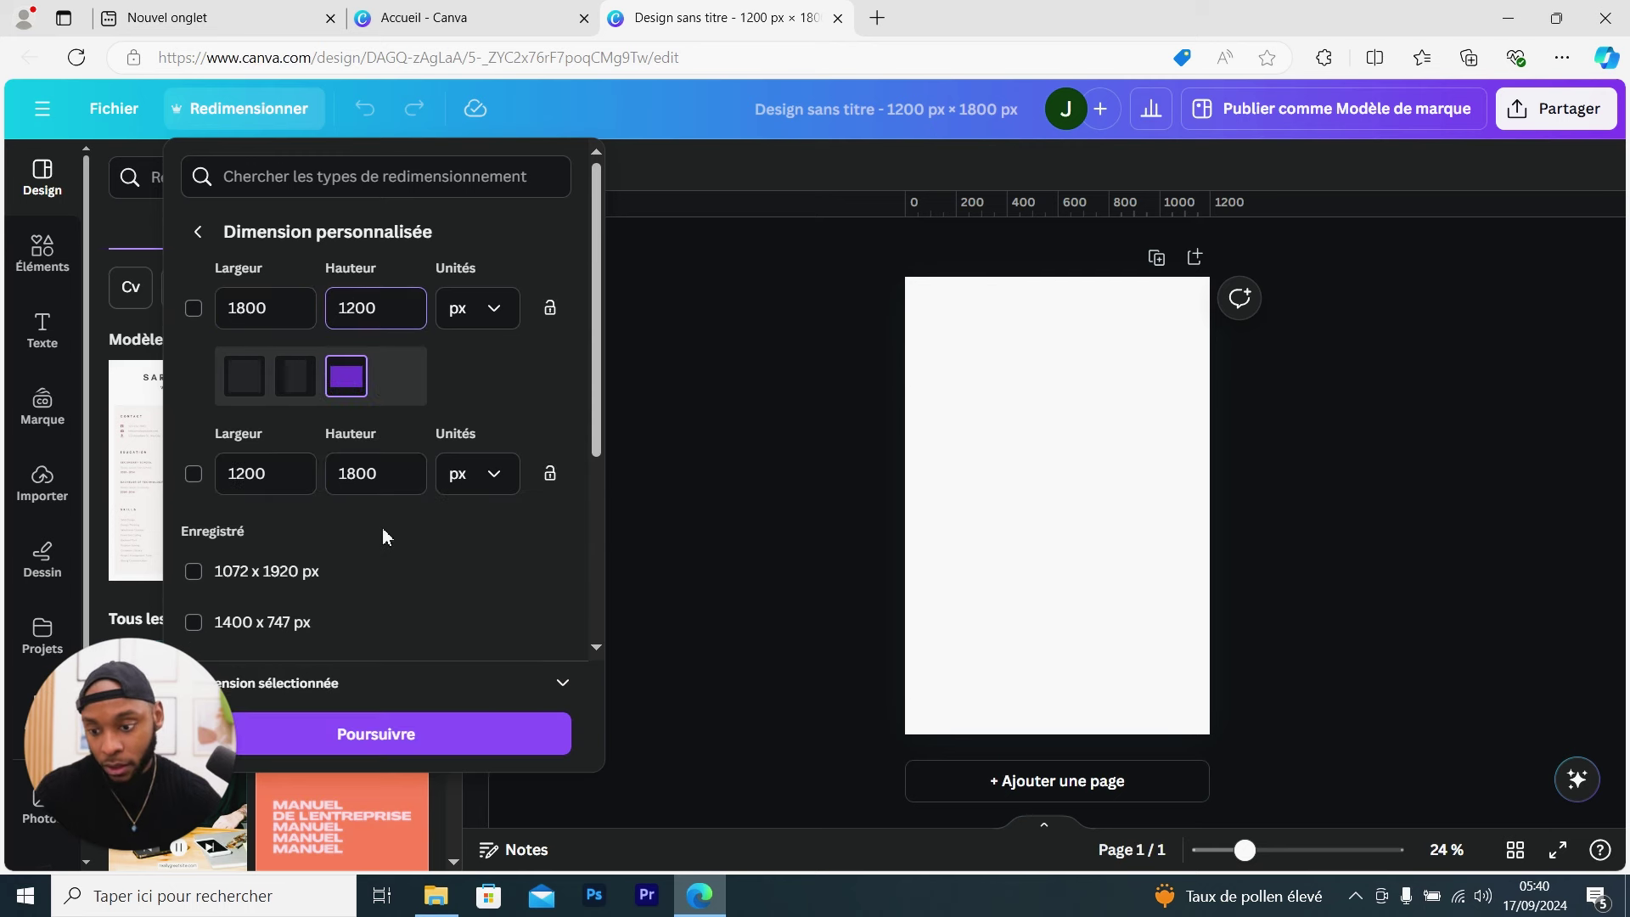
pyautogui.click(421, 733)
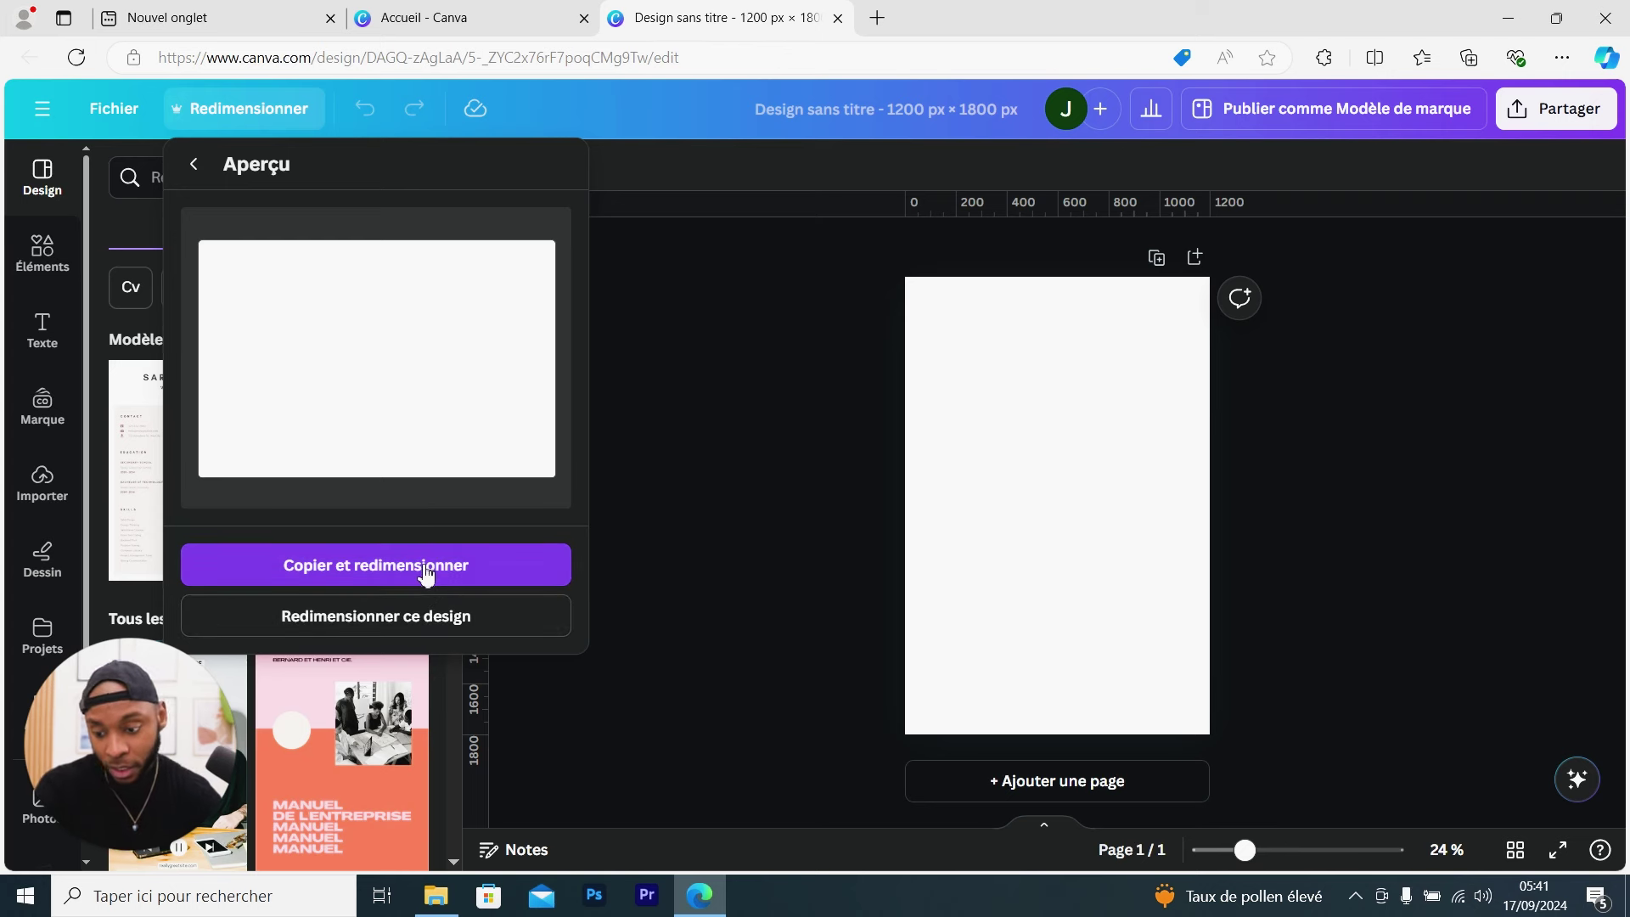
pyautogui.click(430, 616)
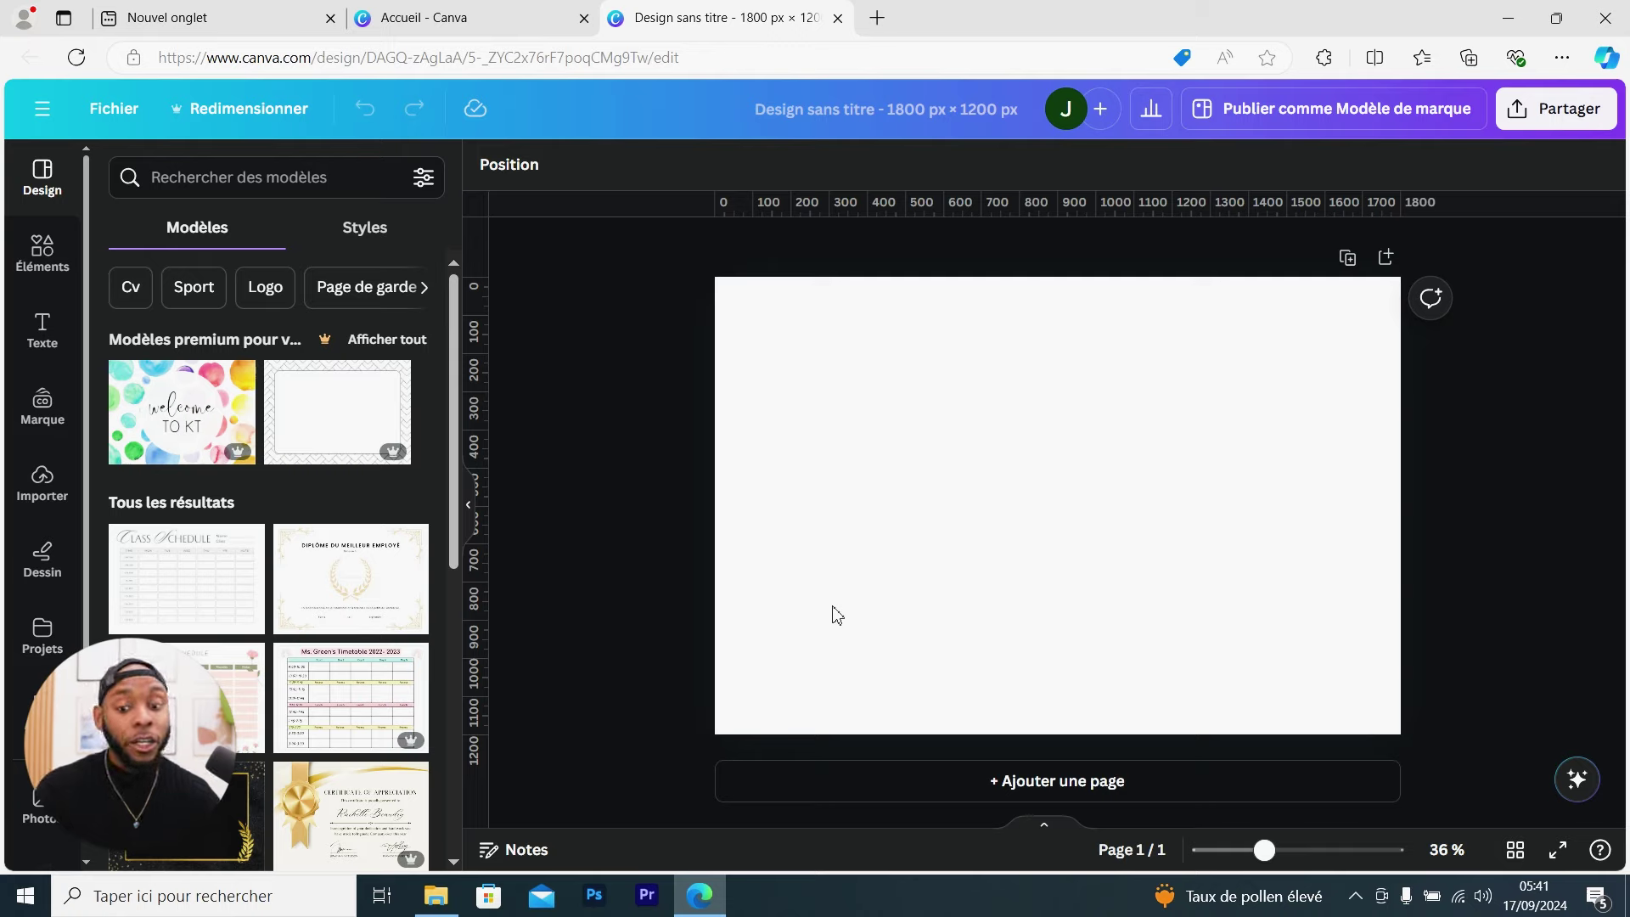
# Review the template image in the INSPIRATION PTBTH desktop folder again, close it with its folder, and return to the Canva design
pyautogui.press('super+d')
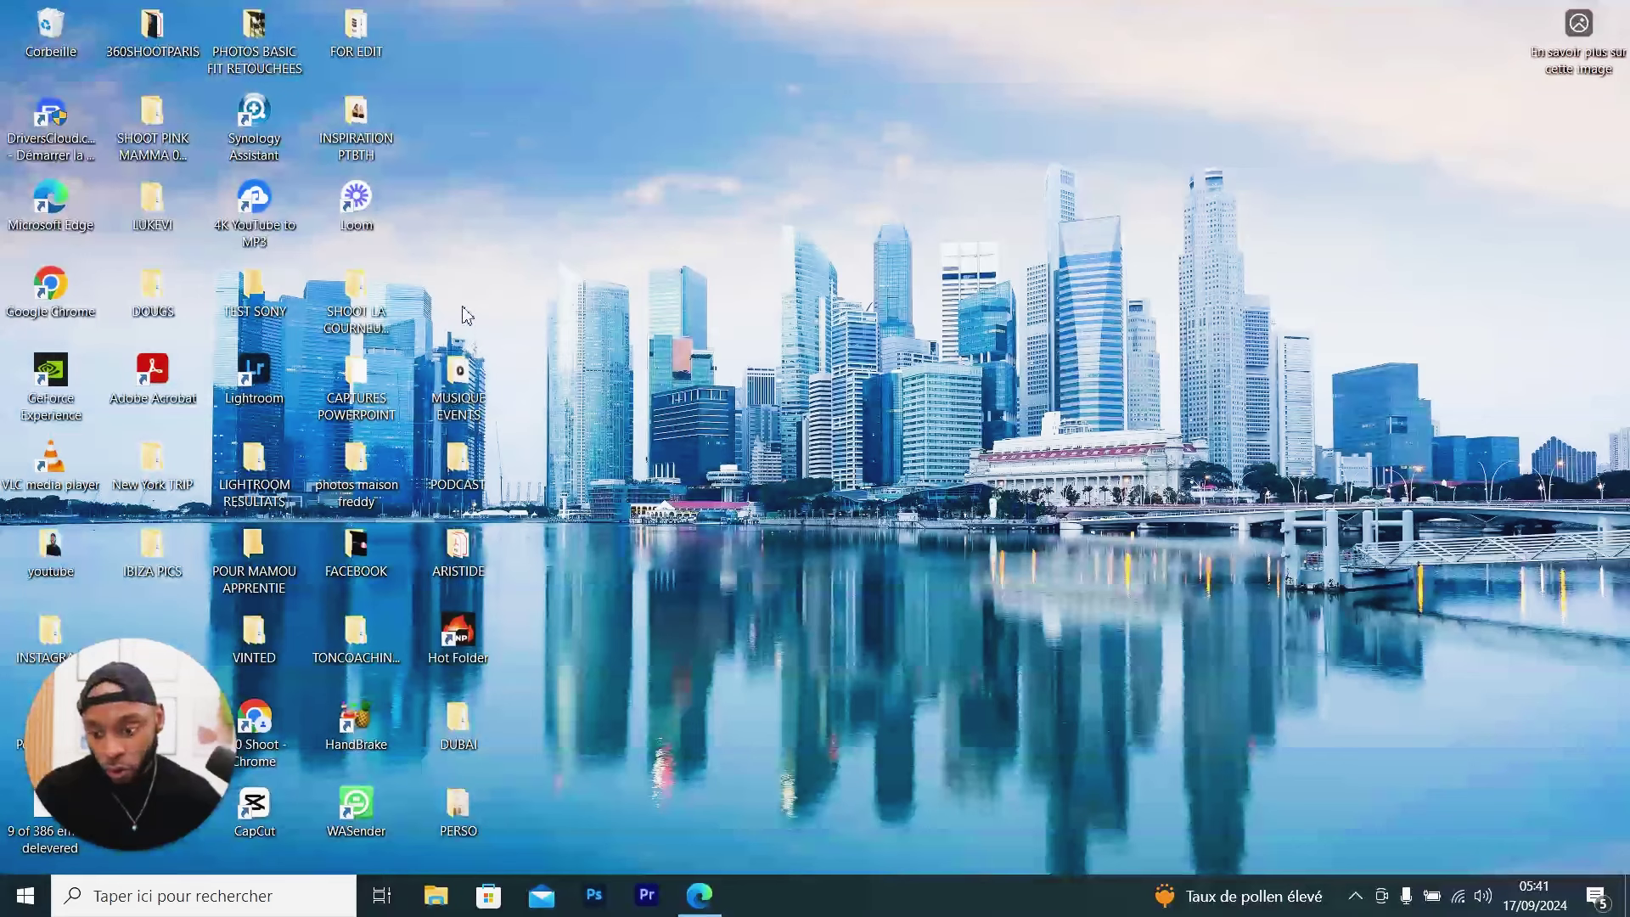
pyautogui.doubleClick(370, 132)
pyautogui.doubleClick(470, 259)
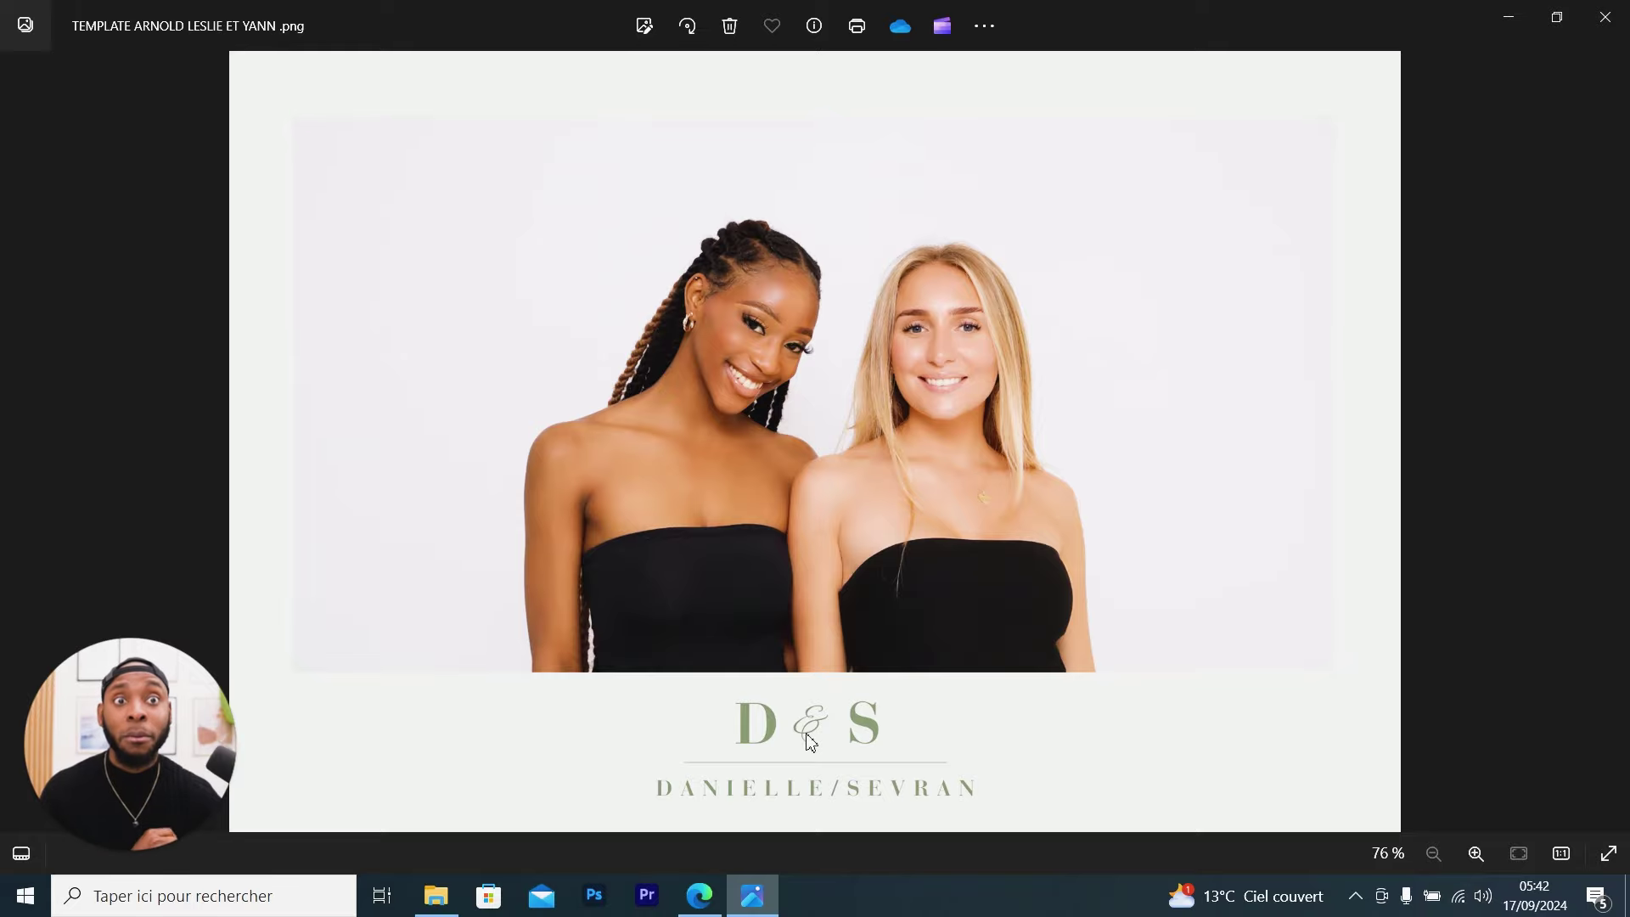
pyautogui.click(1604, 17)
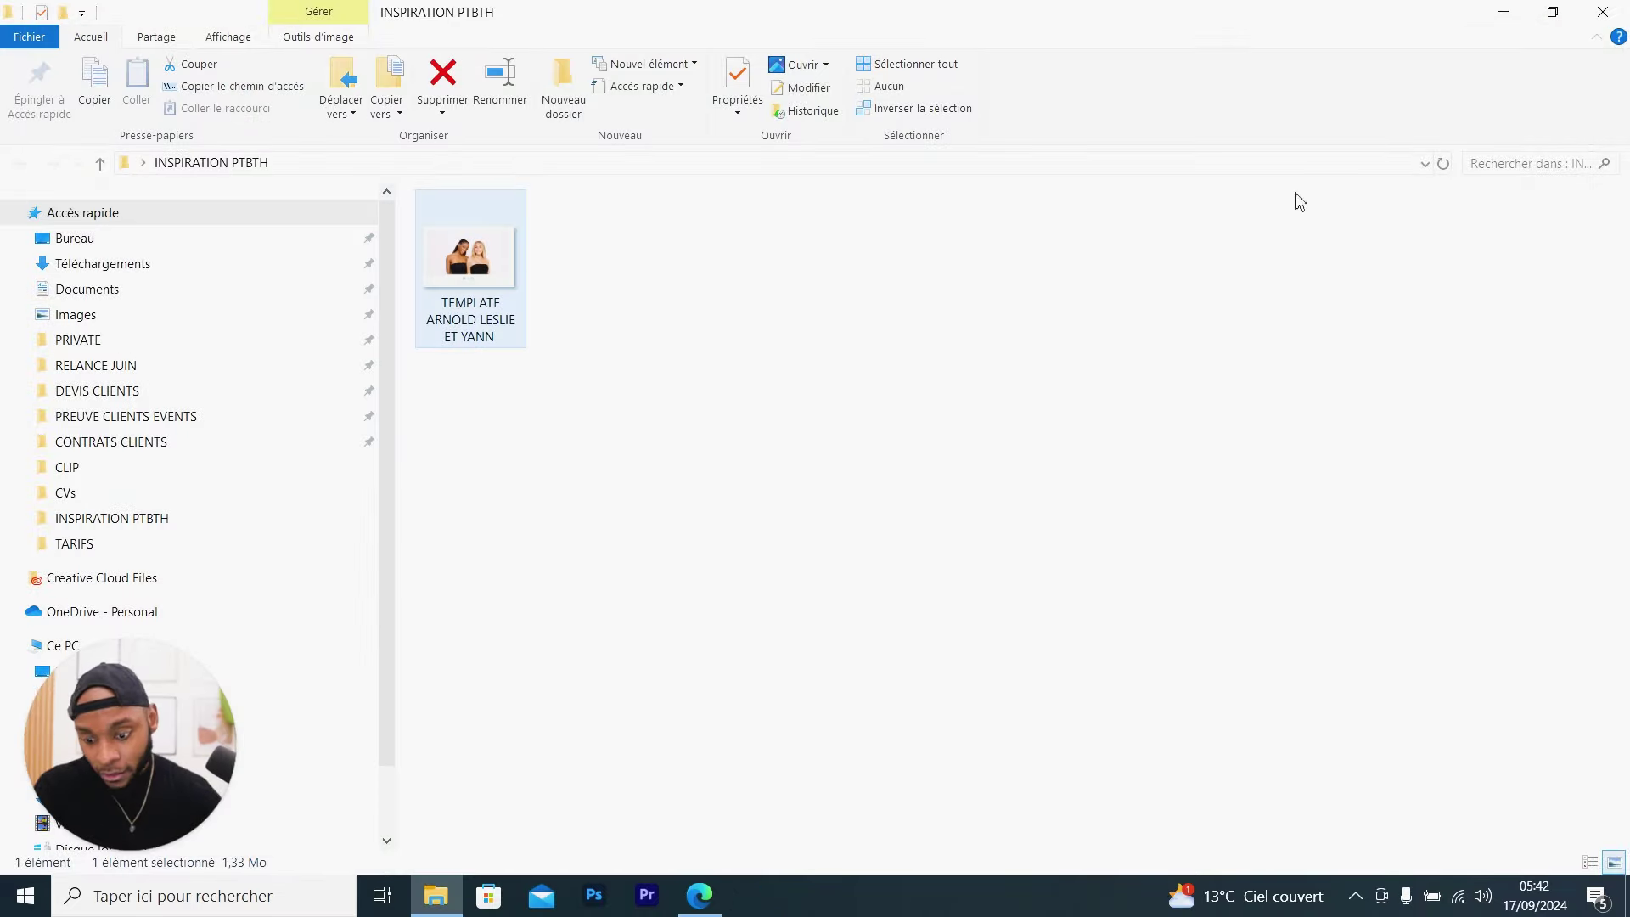
pyautogui.click(1597, 13)
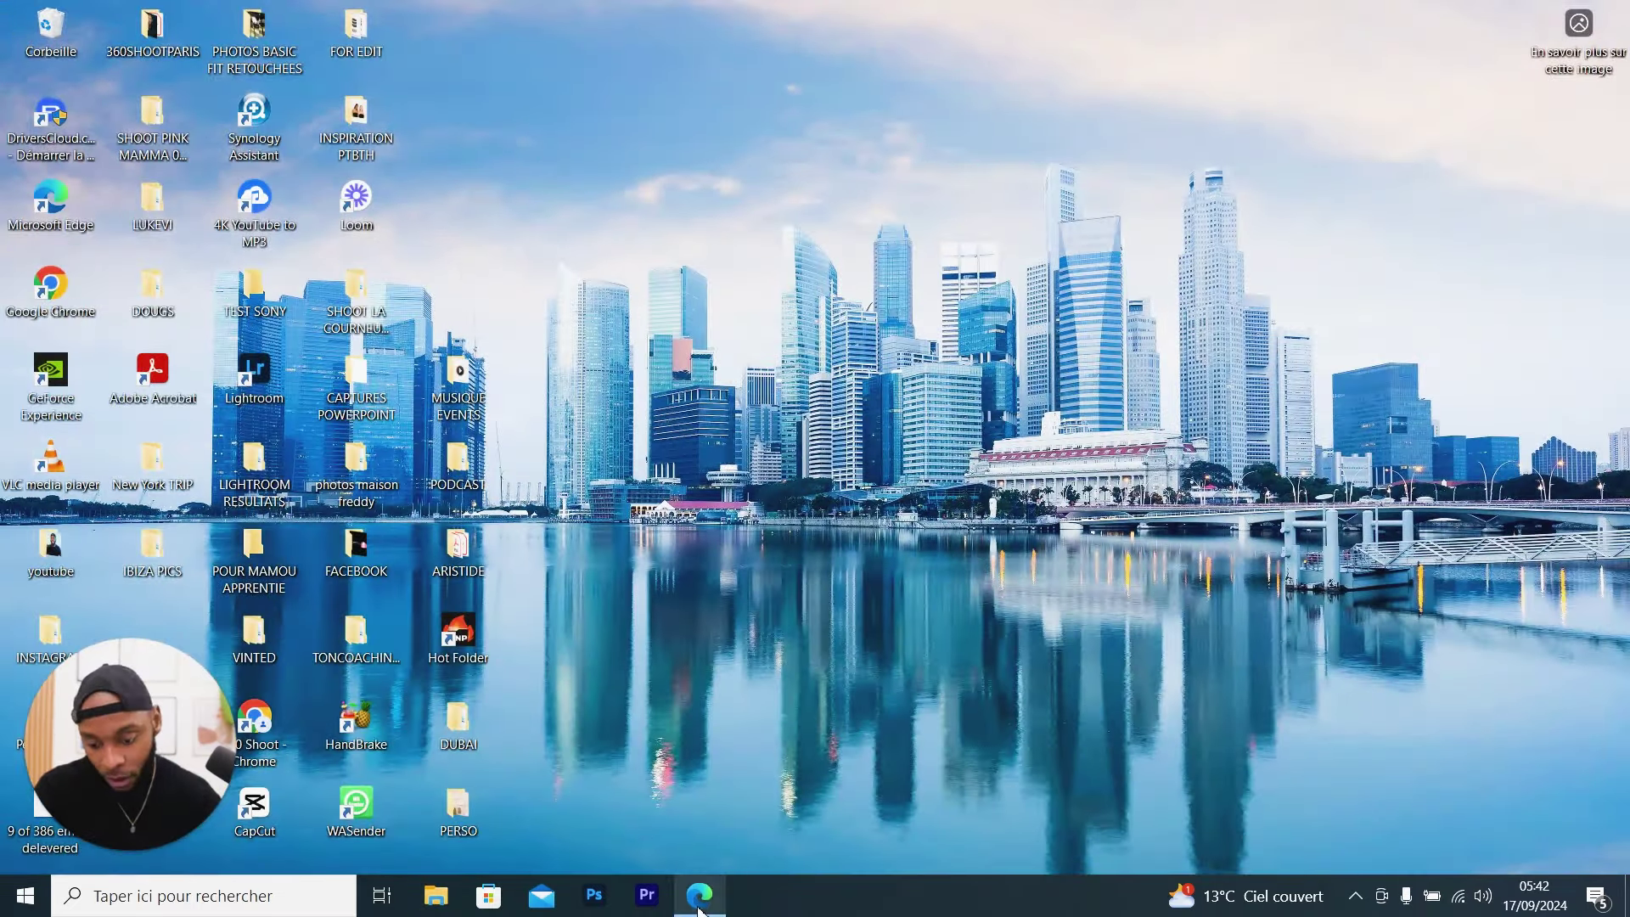
pyautogui.click(699, 896)
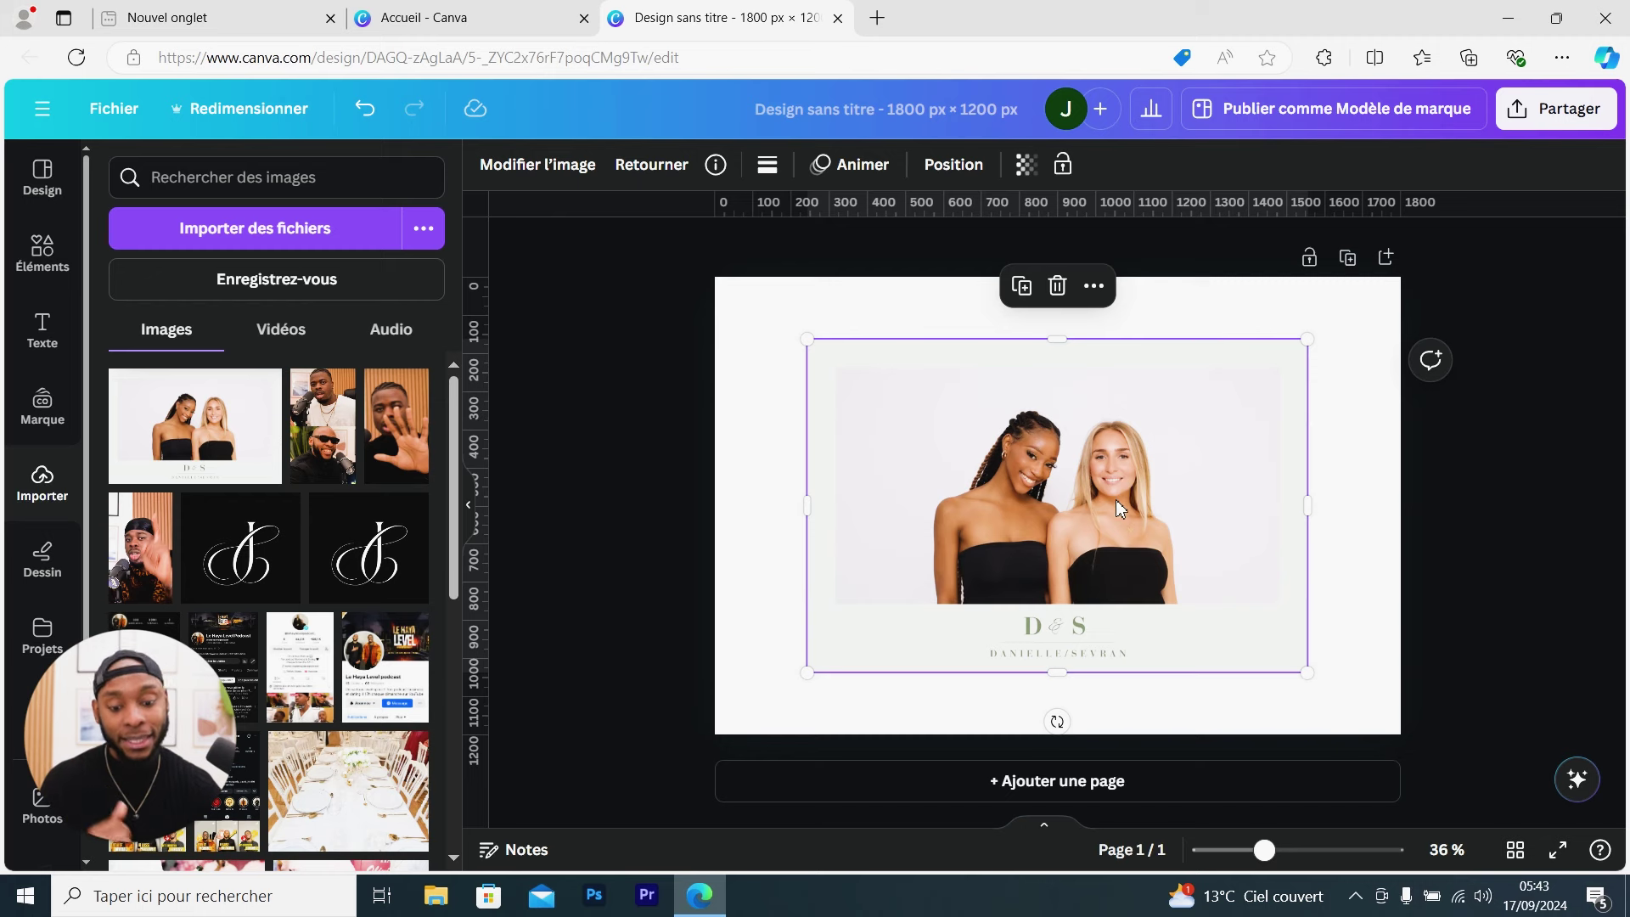
# Set the page background to #EEF2EE, sampled from the placed template image's border, and delete that image from the page
pyautogui.click(1341, 606)
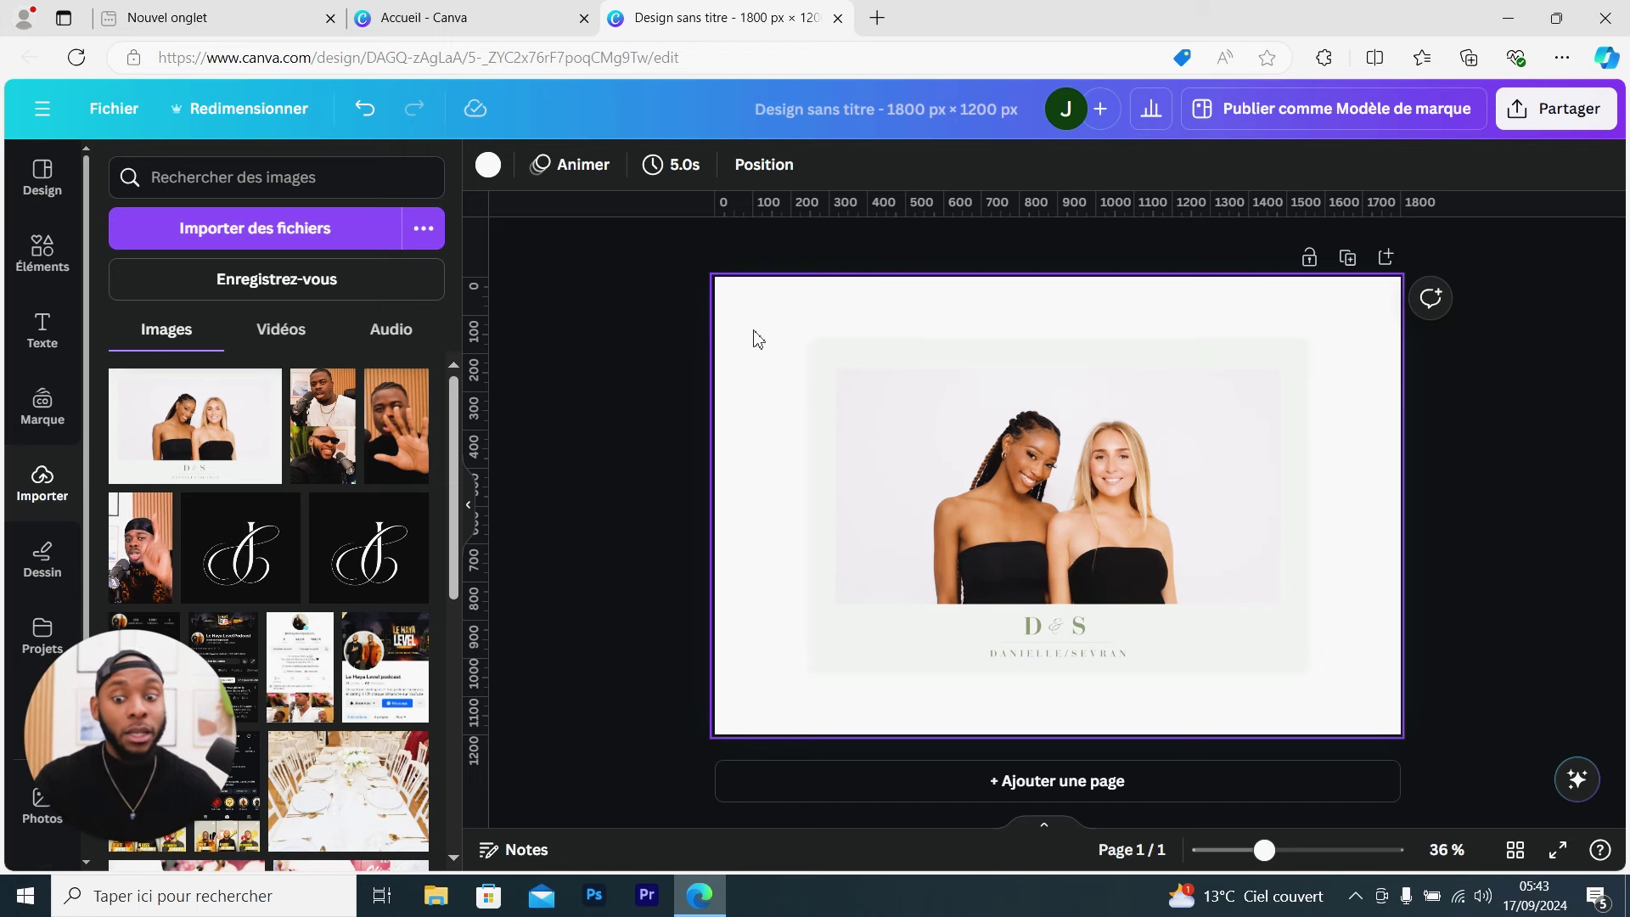
pyautogui.click(490, 167)
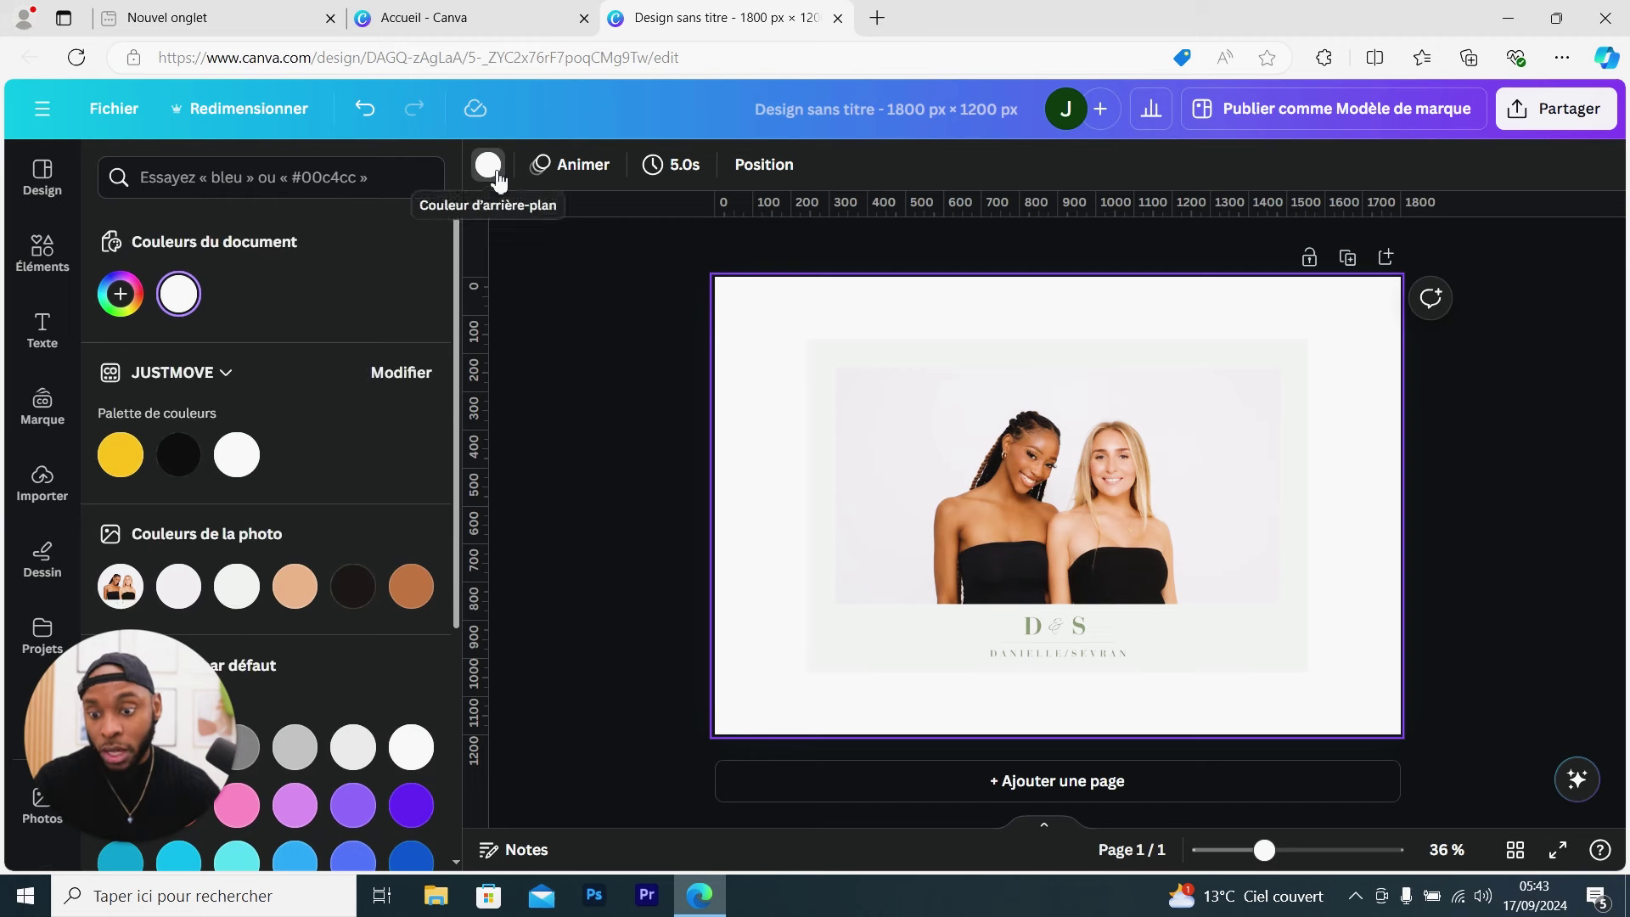
pyautogui.click(121, 297)
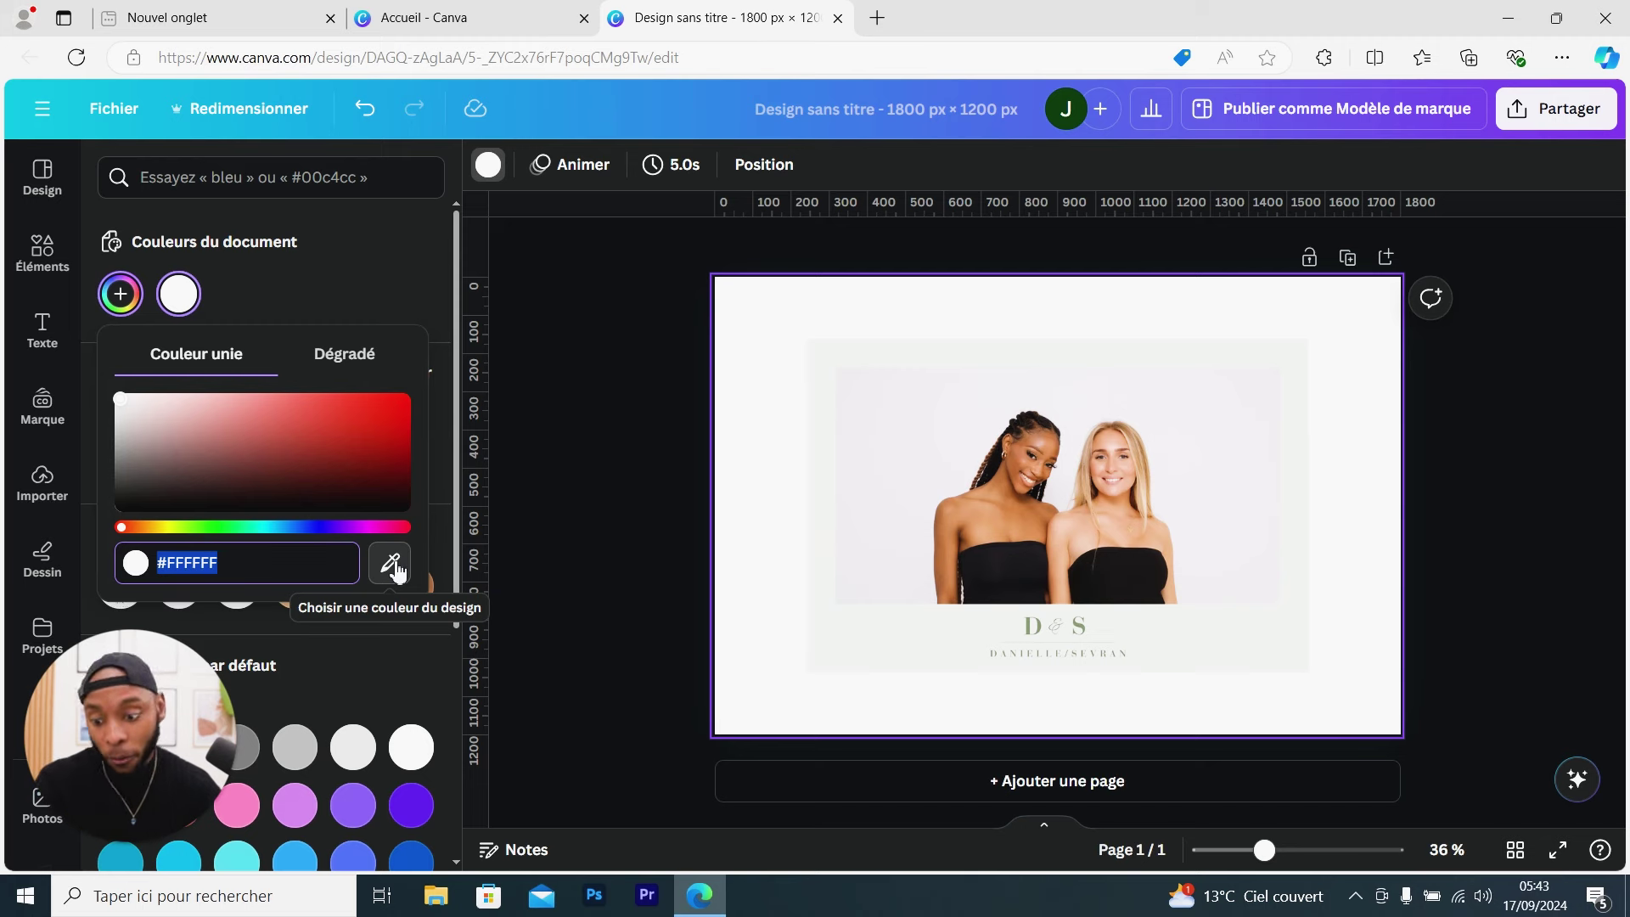
pyautogui.click(392, 564)
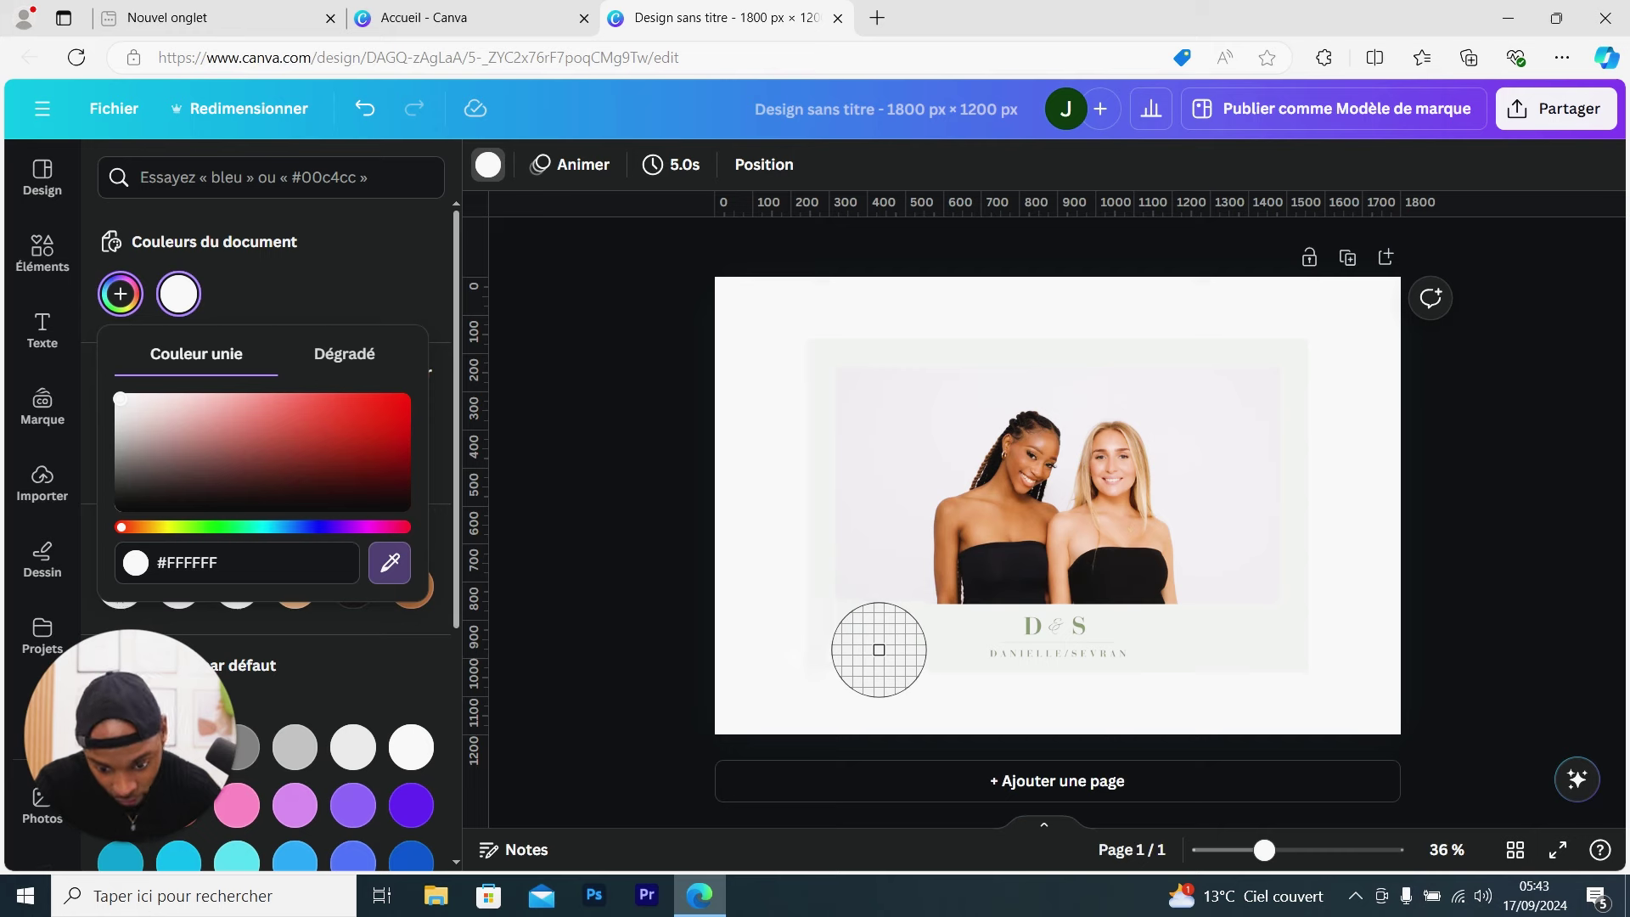
pyautogui.click(909, 656)
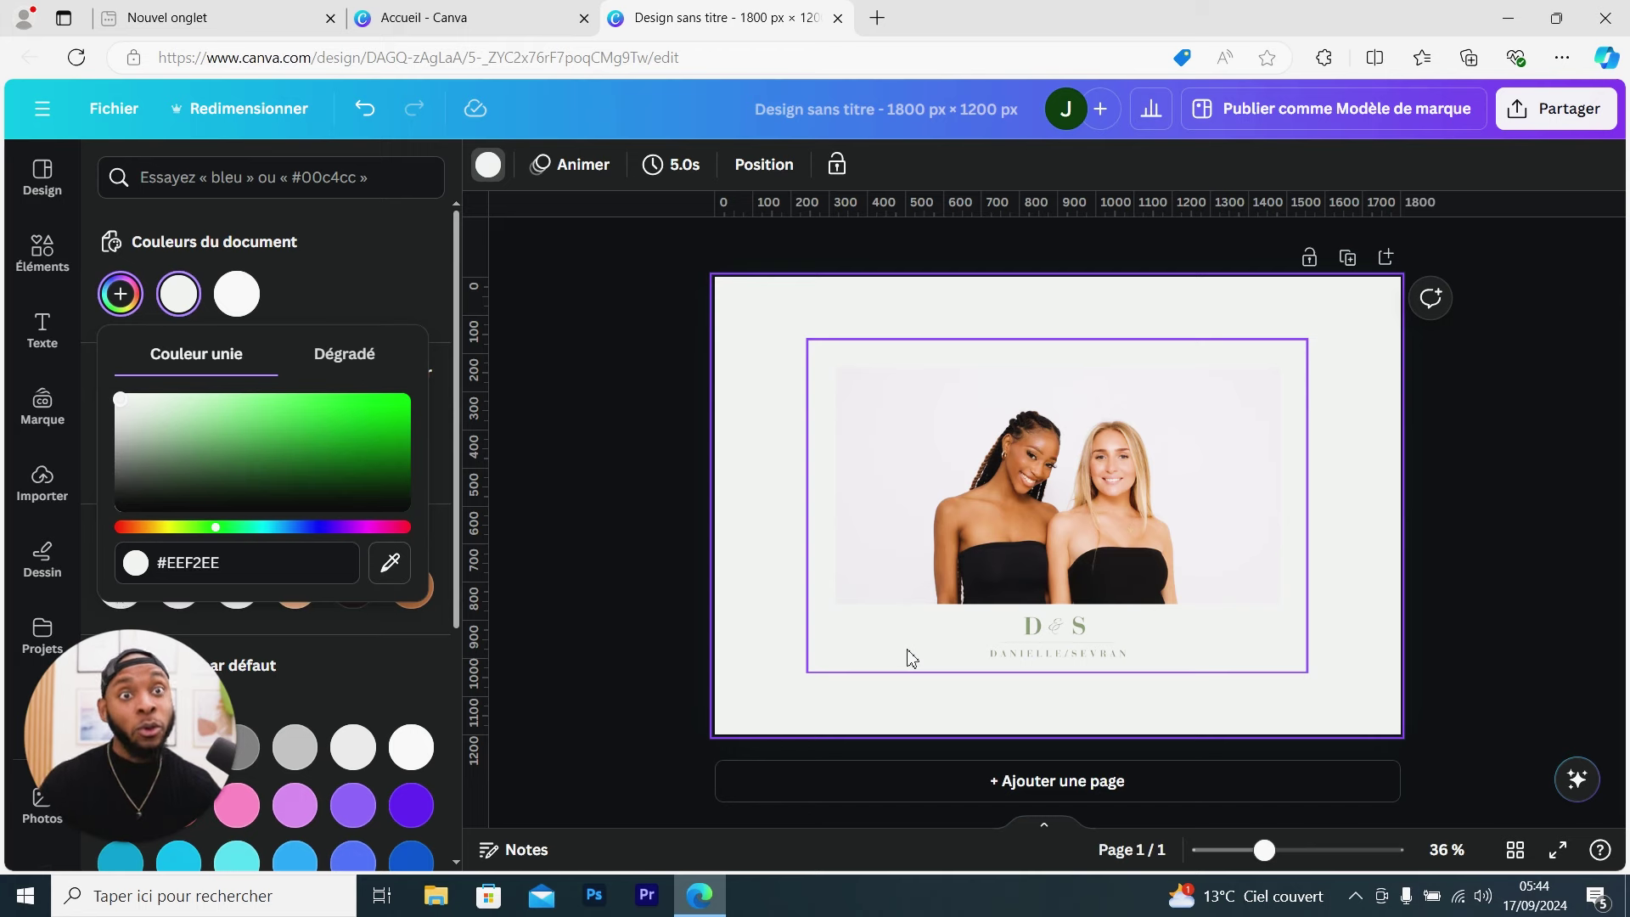
pyautogui.click(1187, 515)
pyautogui.press('Delete')
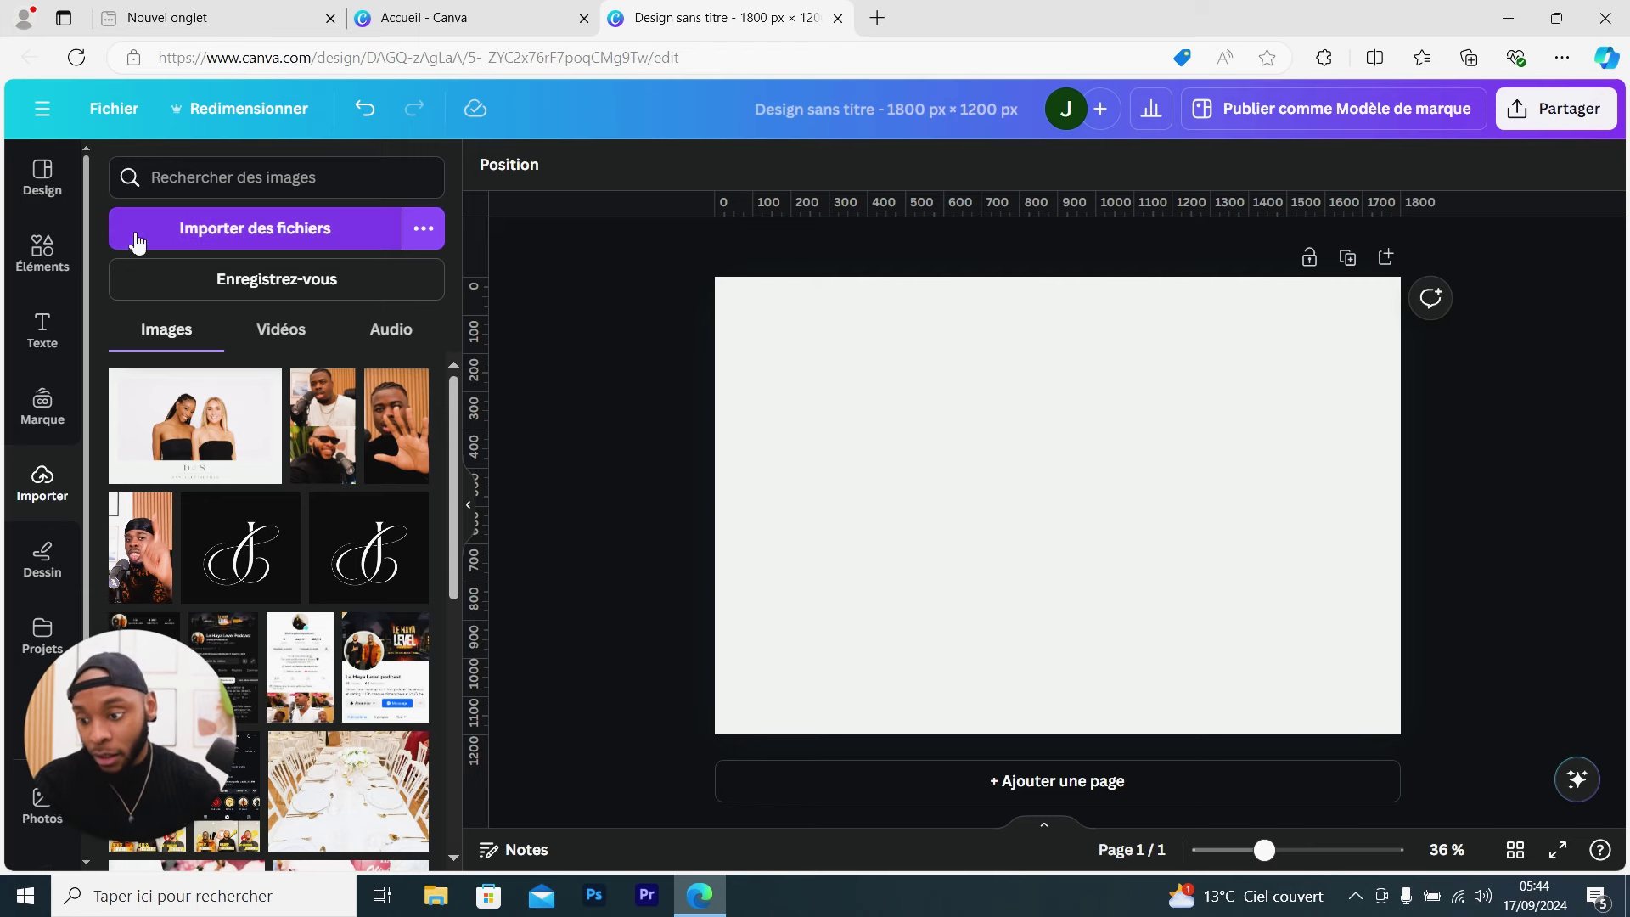
# Find the frame elements, add the square photo frame to the page, and open its position and size settings
pyautogui.click(59, 270)
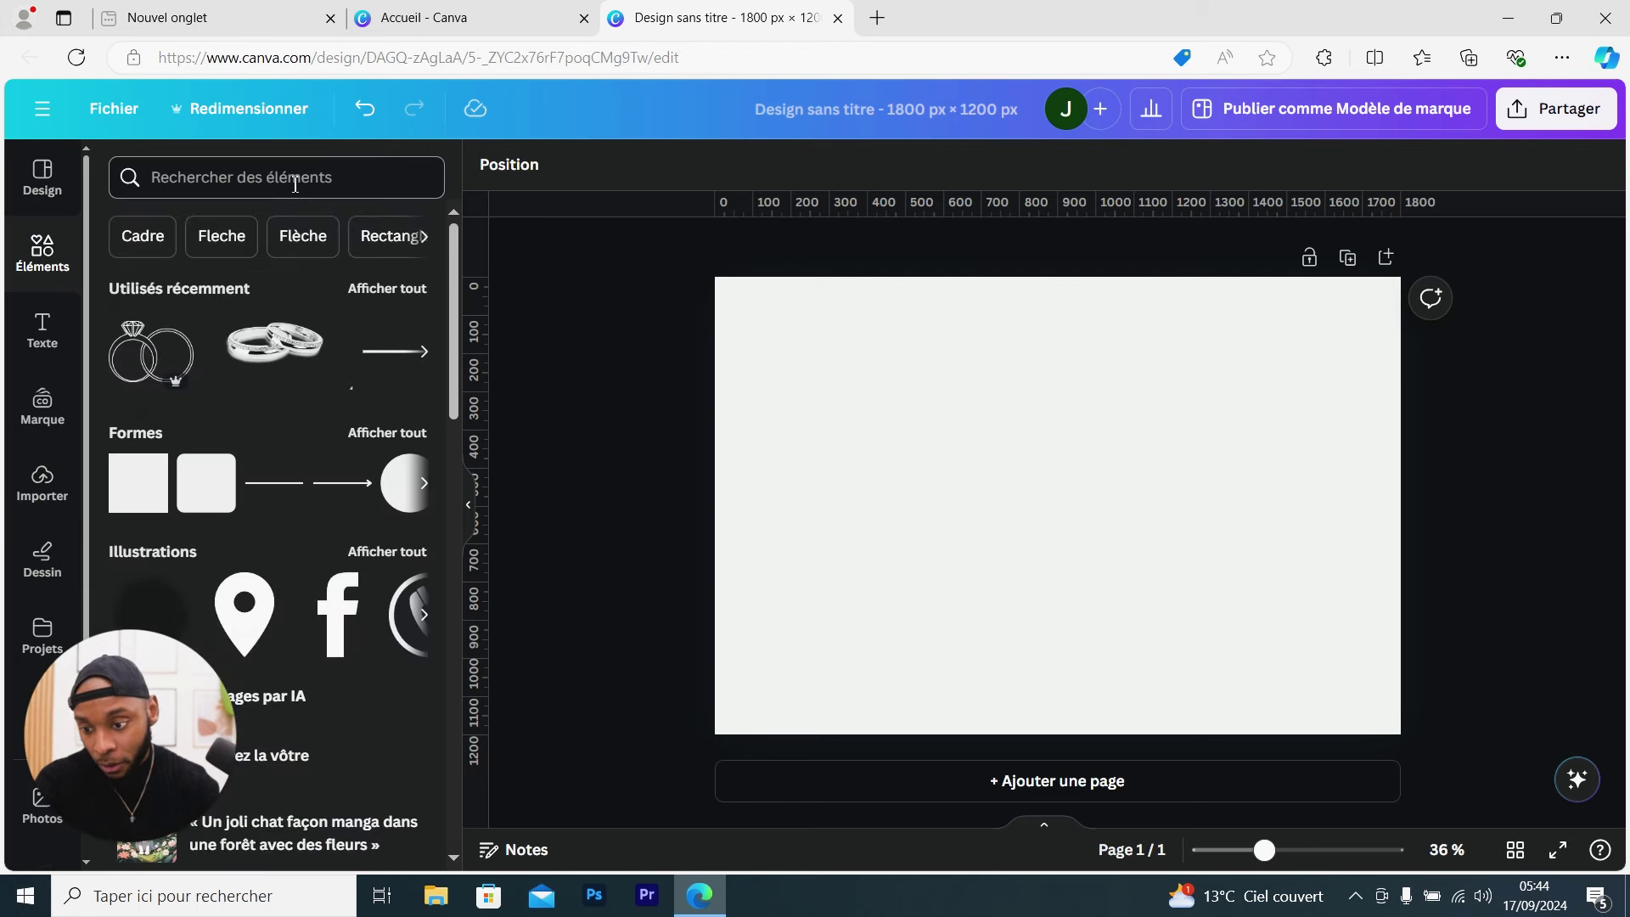
pyautogui.click(427, 237)
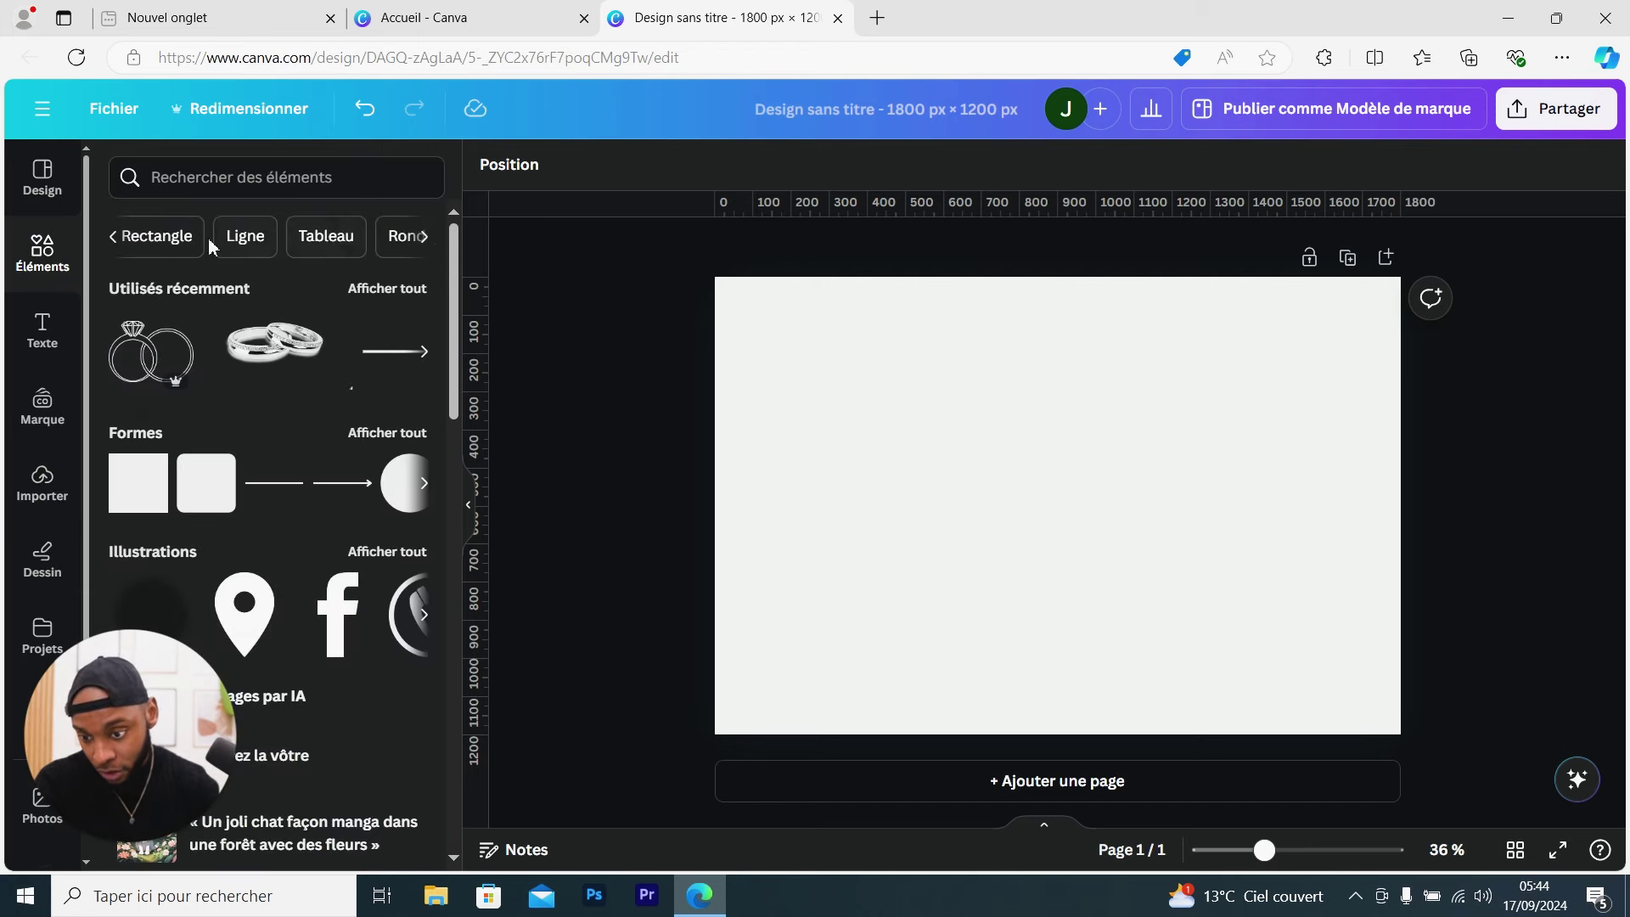
pyautogui.click(114, 238)
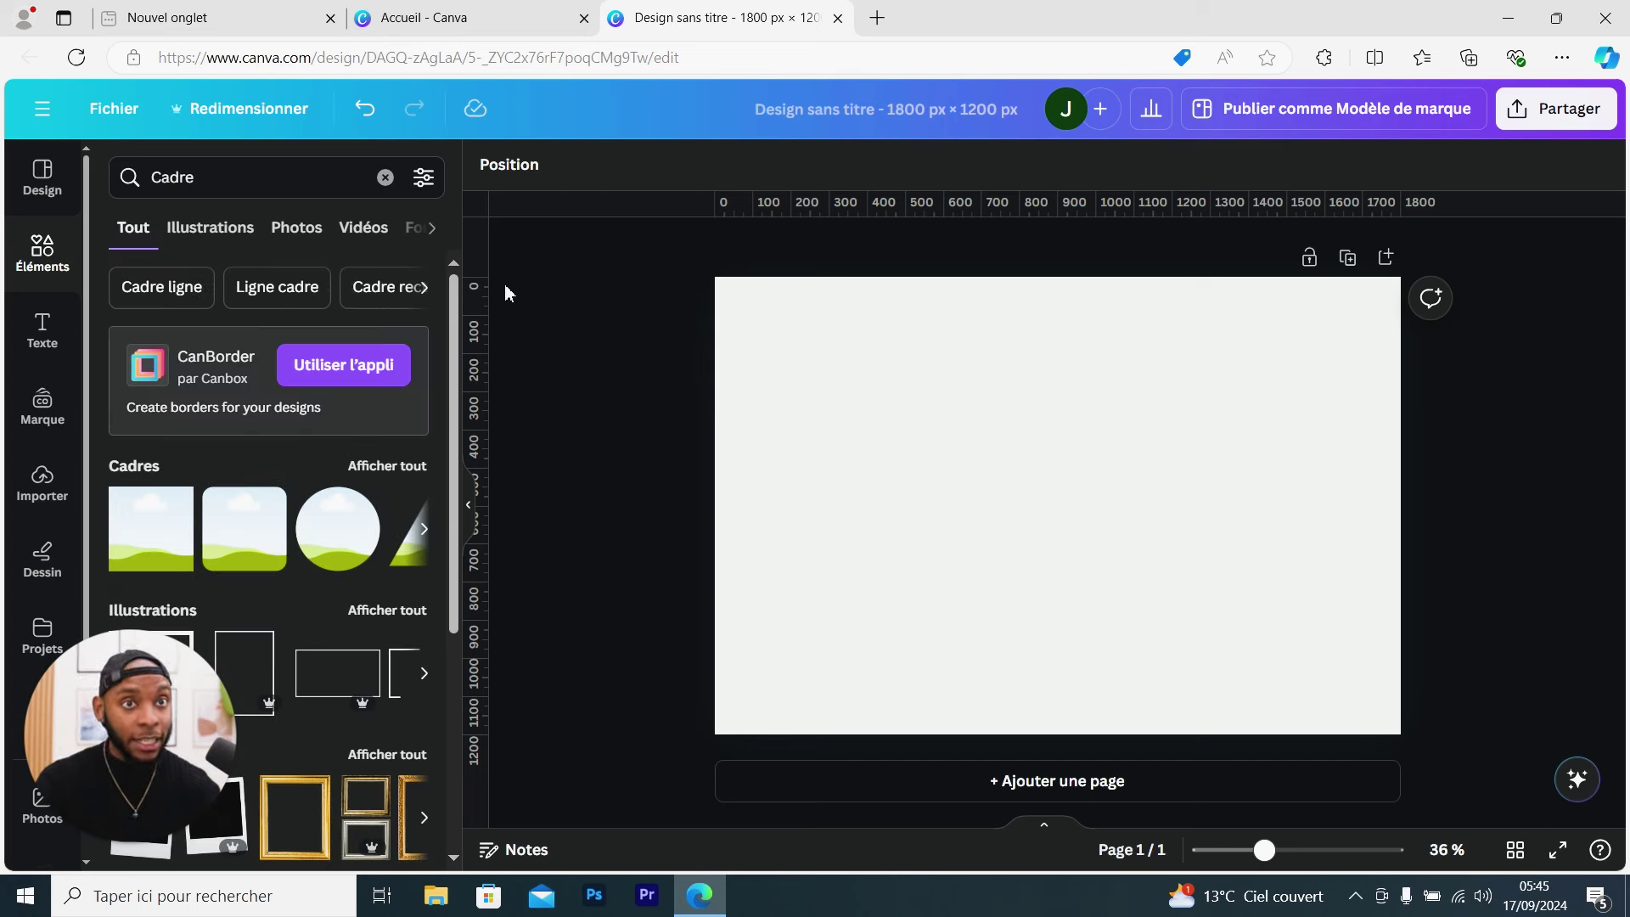
pyautogui.click(159, 533)
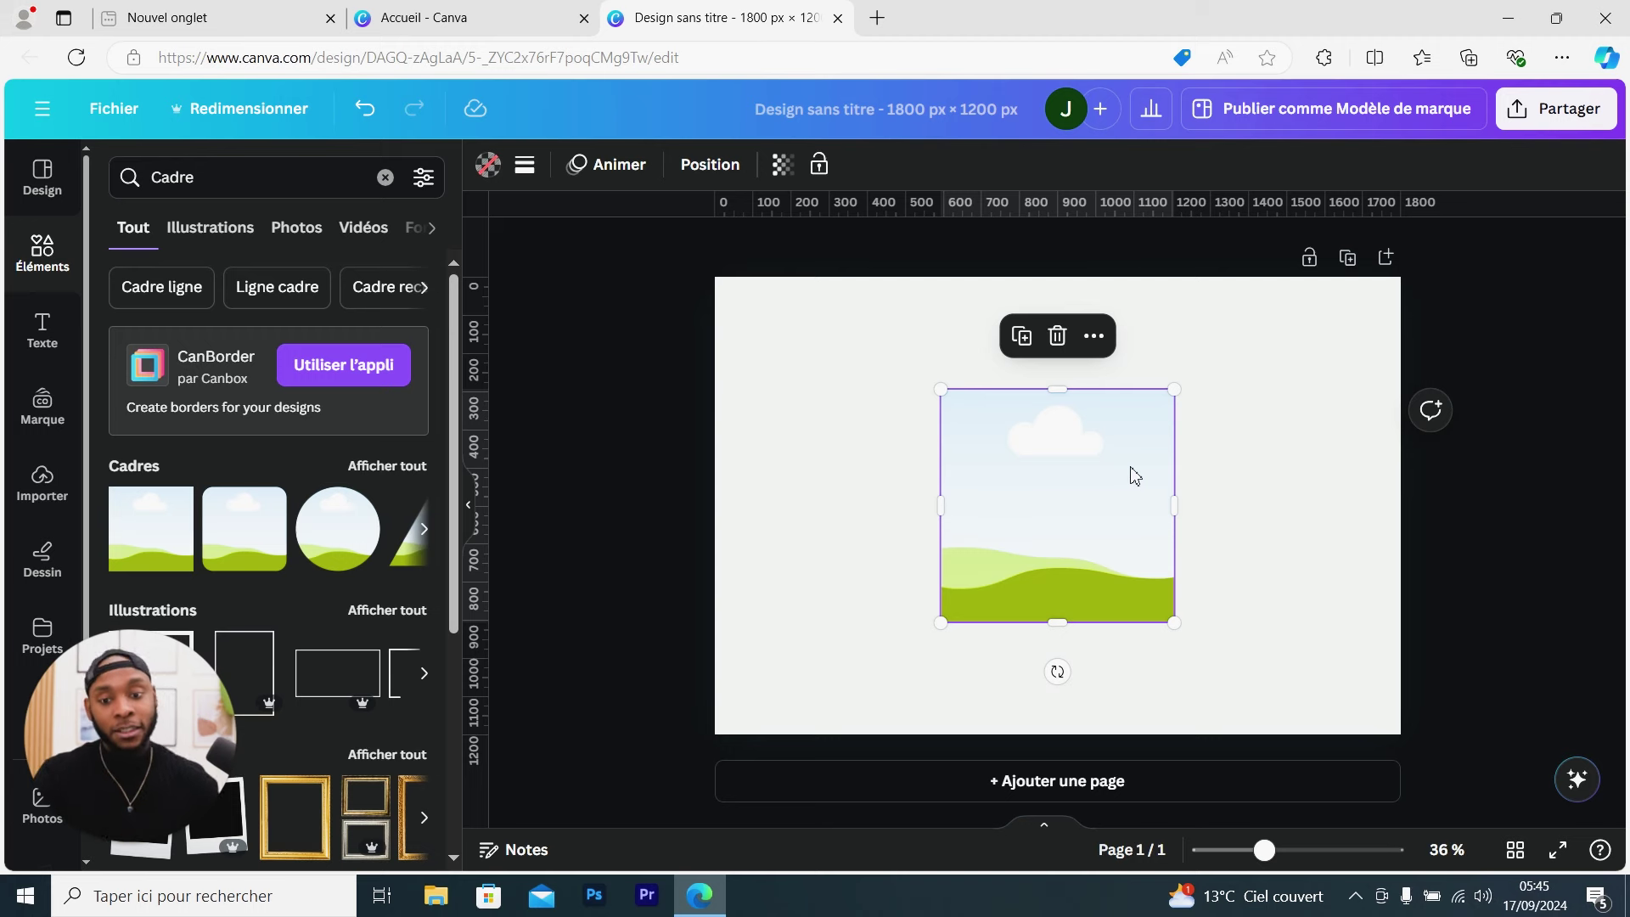
pyautogui.click(1057, 467)
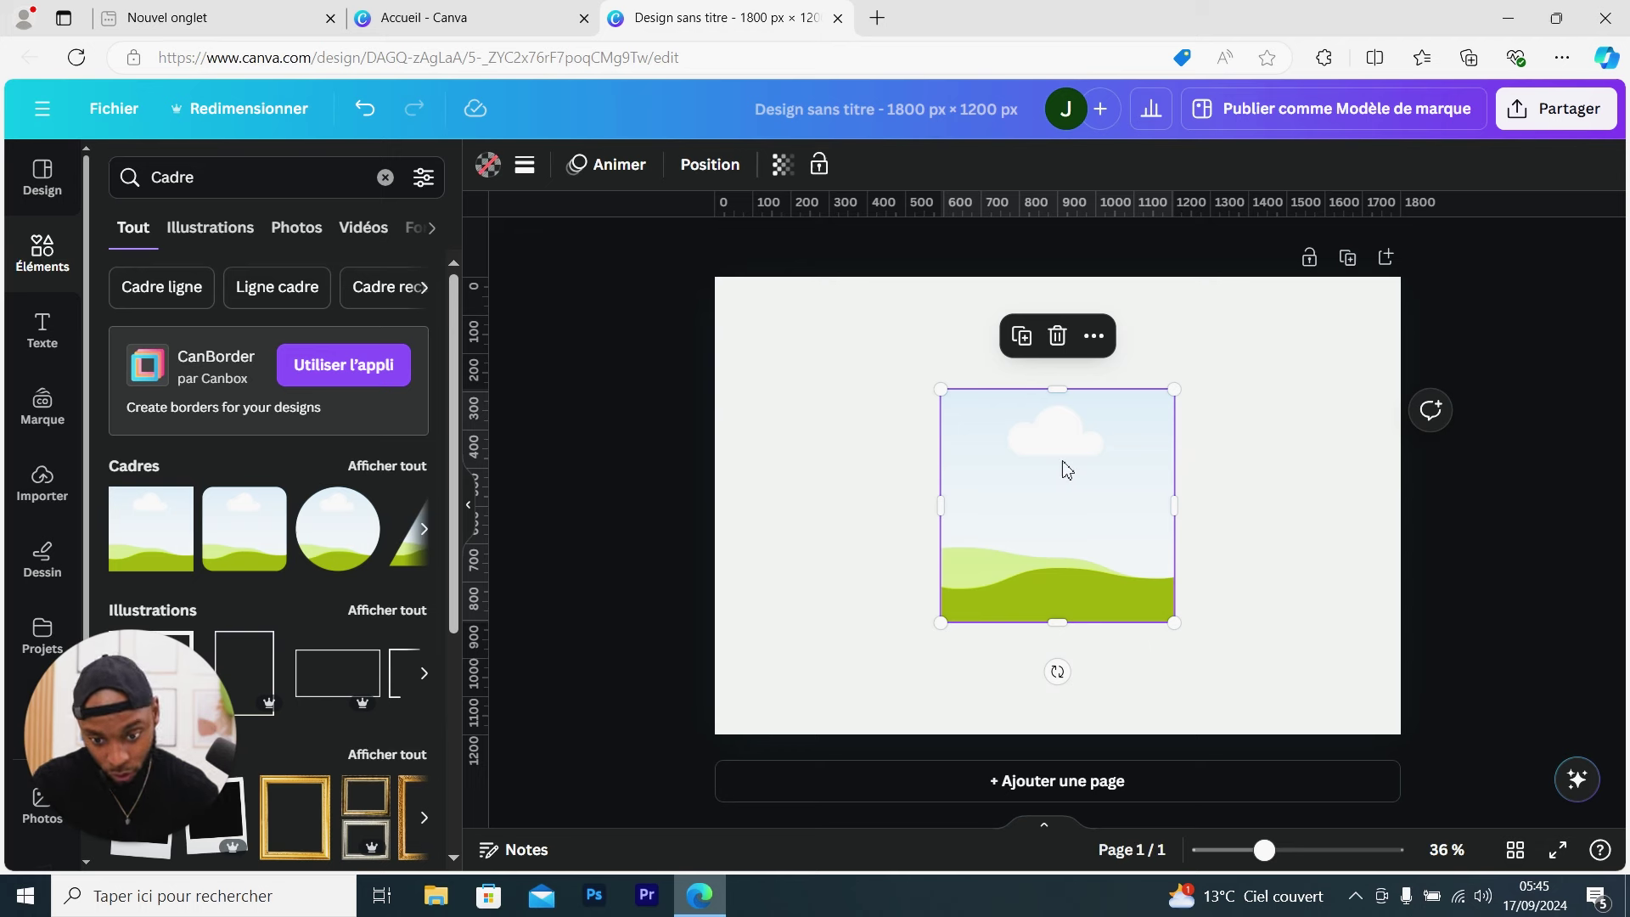
pyautogui.click(717, 172)
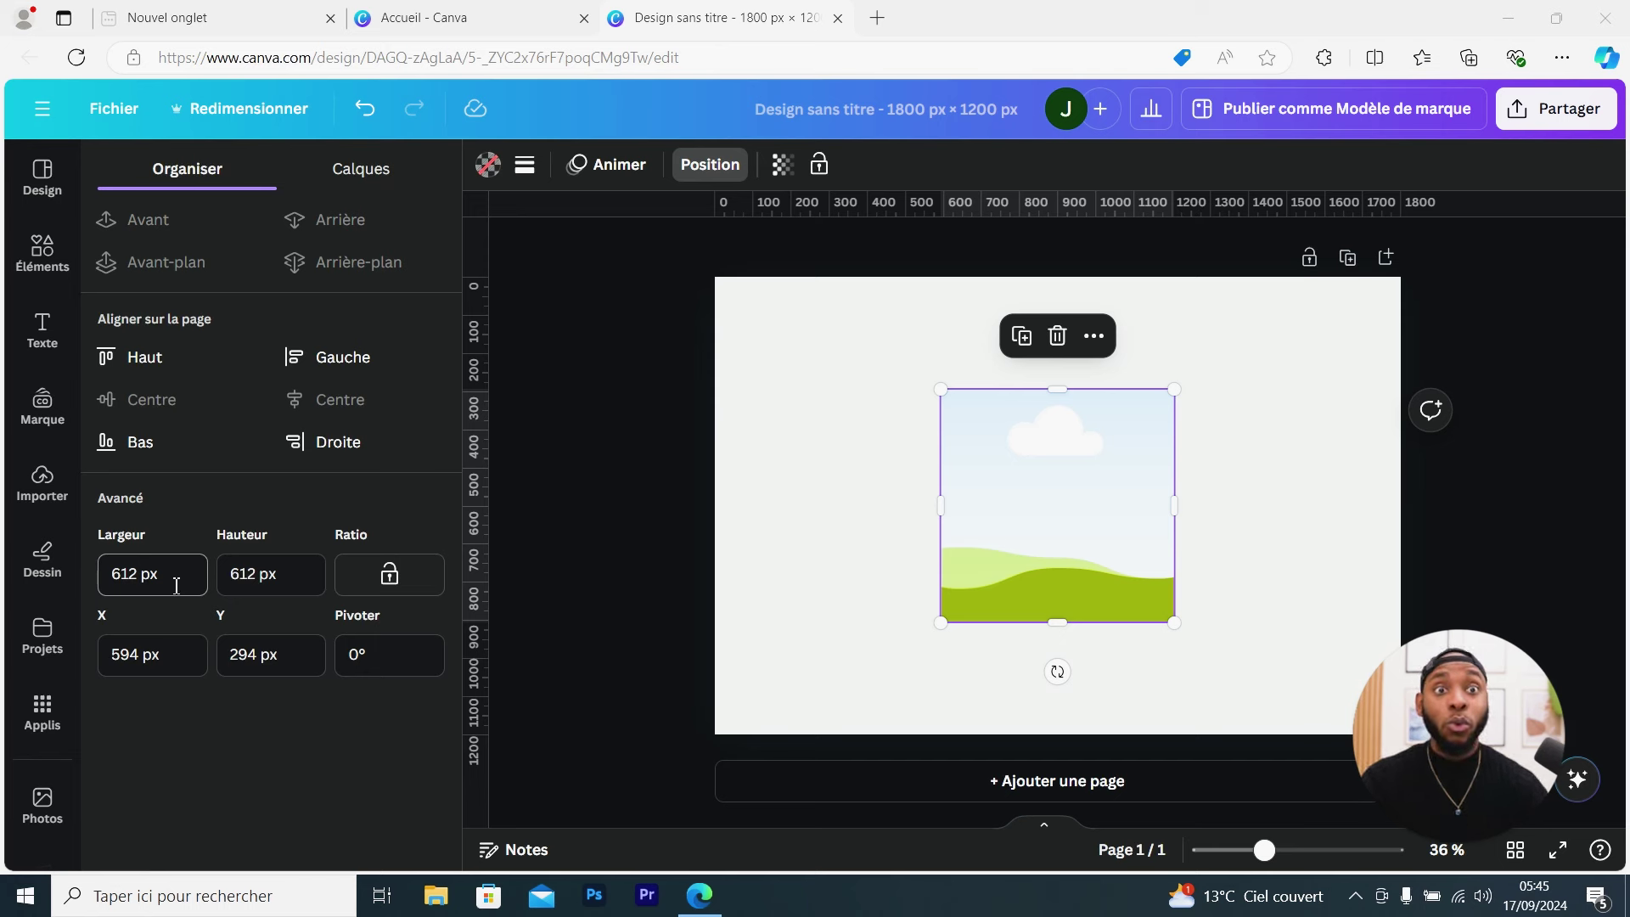
pyautogui.click(376, 587)
pyautogui.click(267, 575)
pyautogui.moveTo(983, 533); pyautogui.dragTo(991, 533)
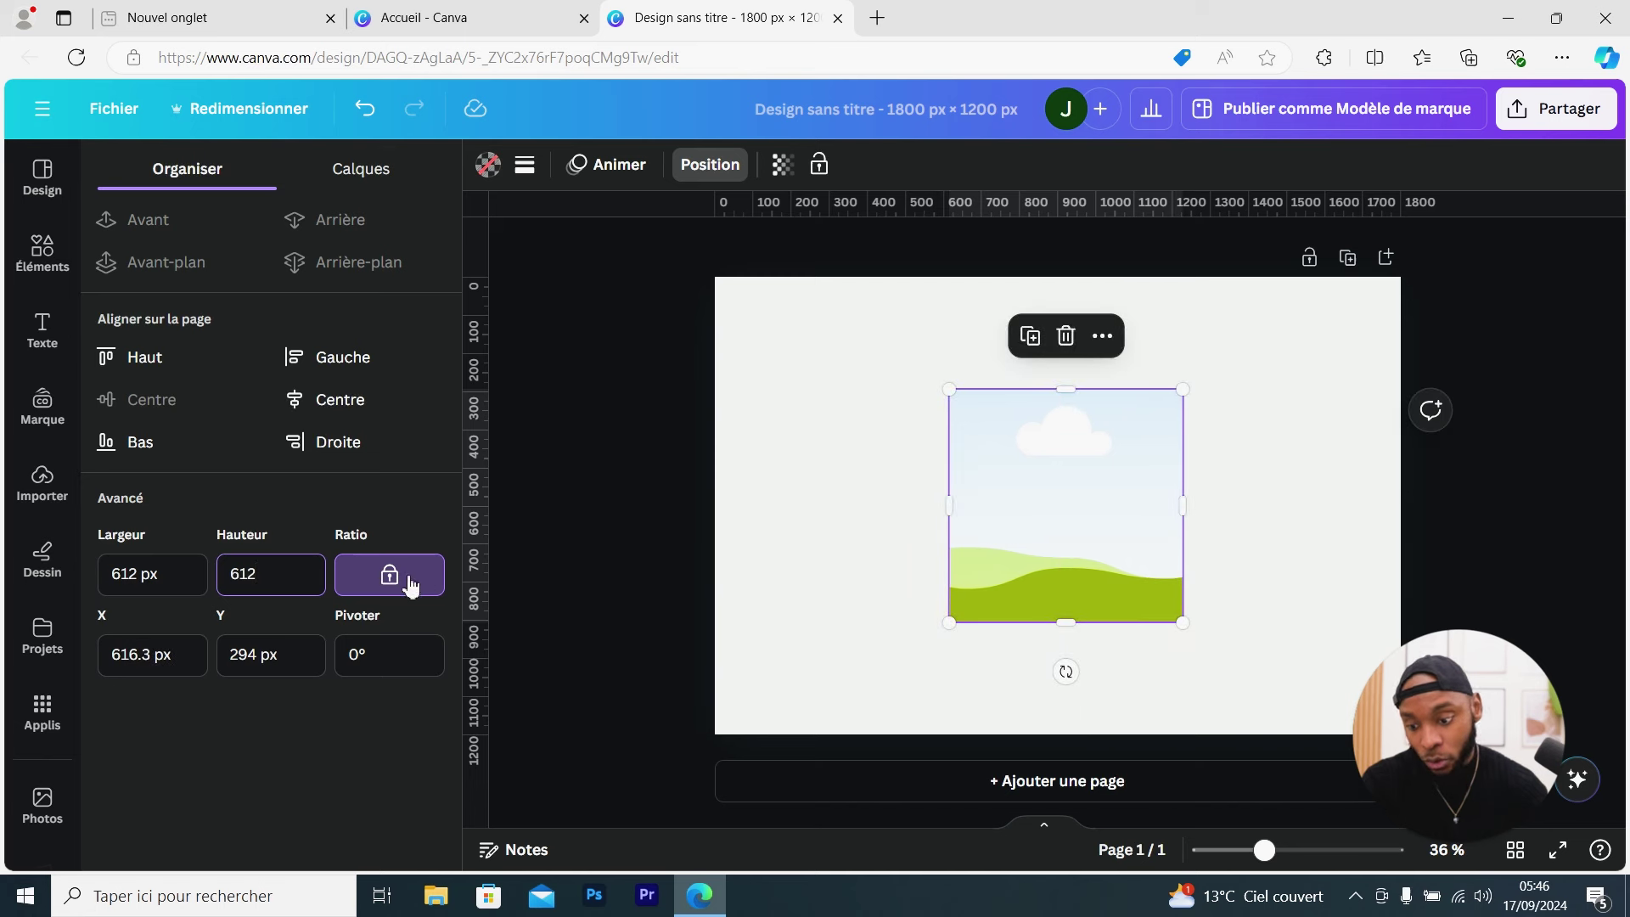
pyautogui.write('2')
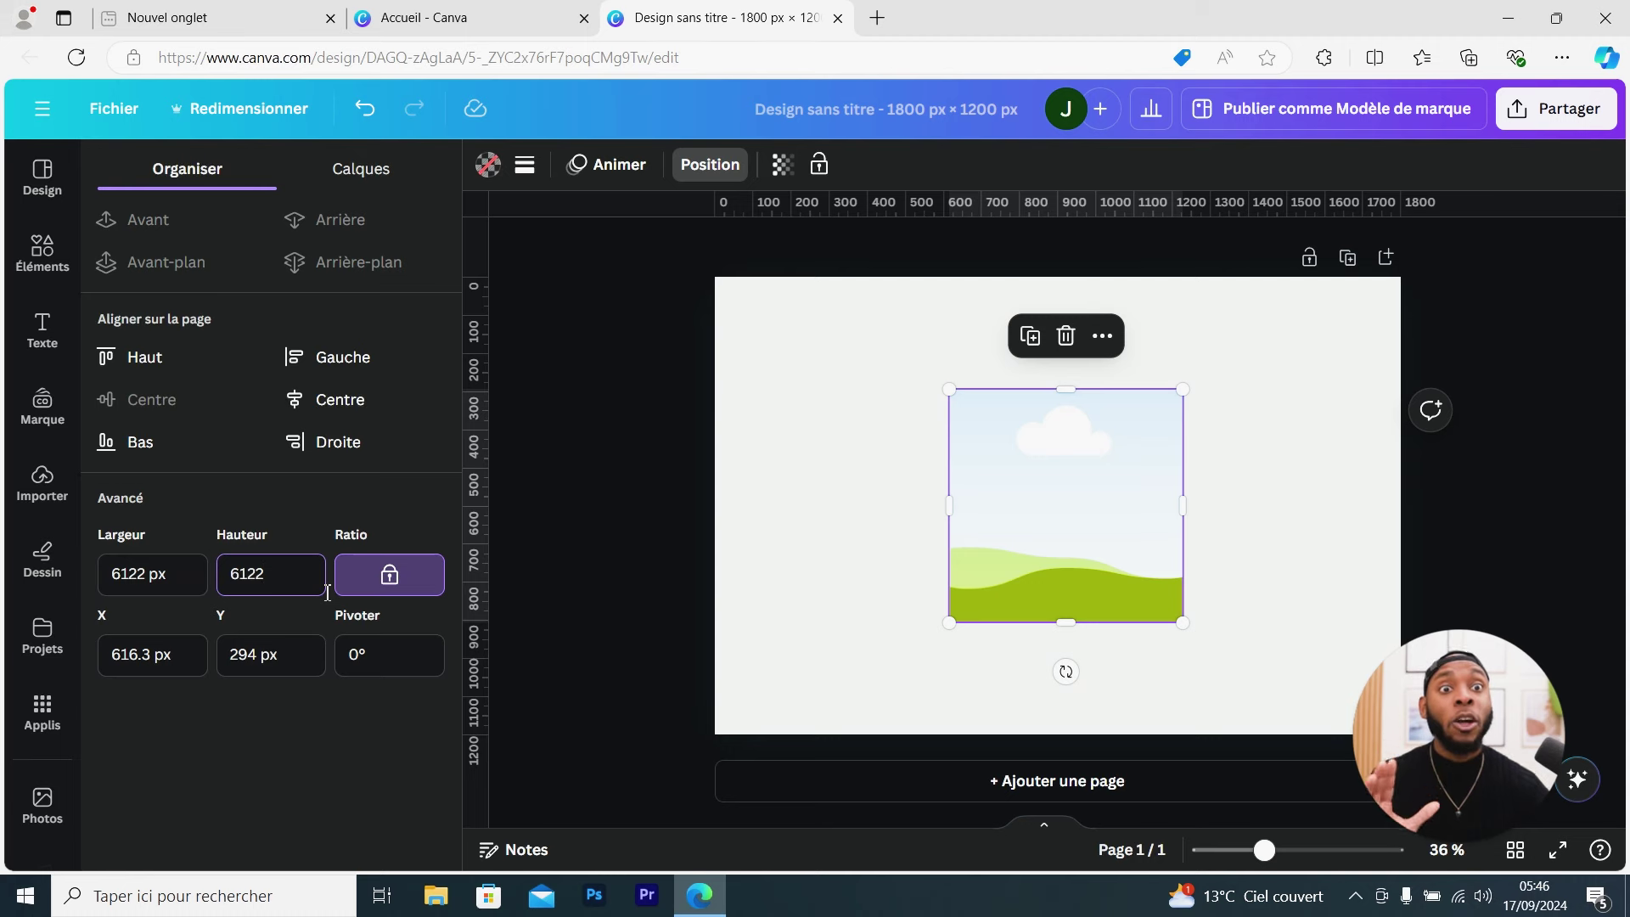
pyautogui.press('BackSpace')
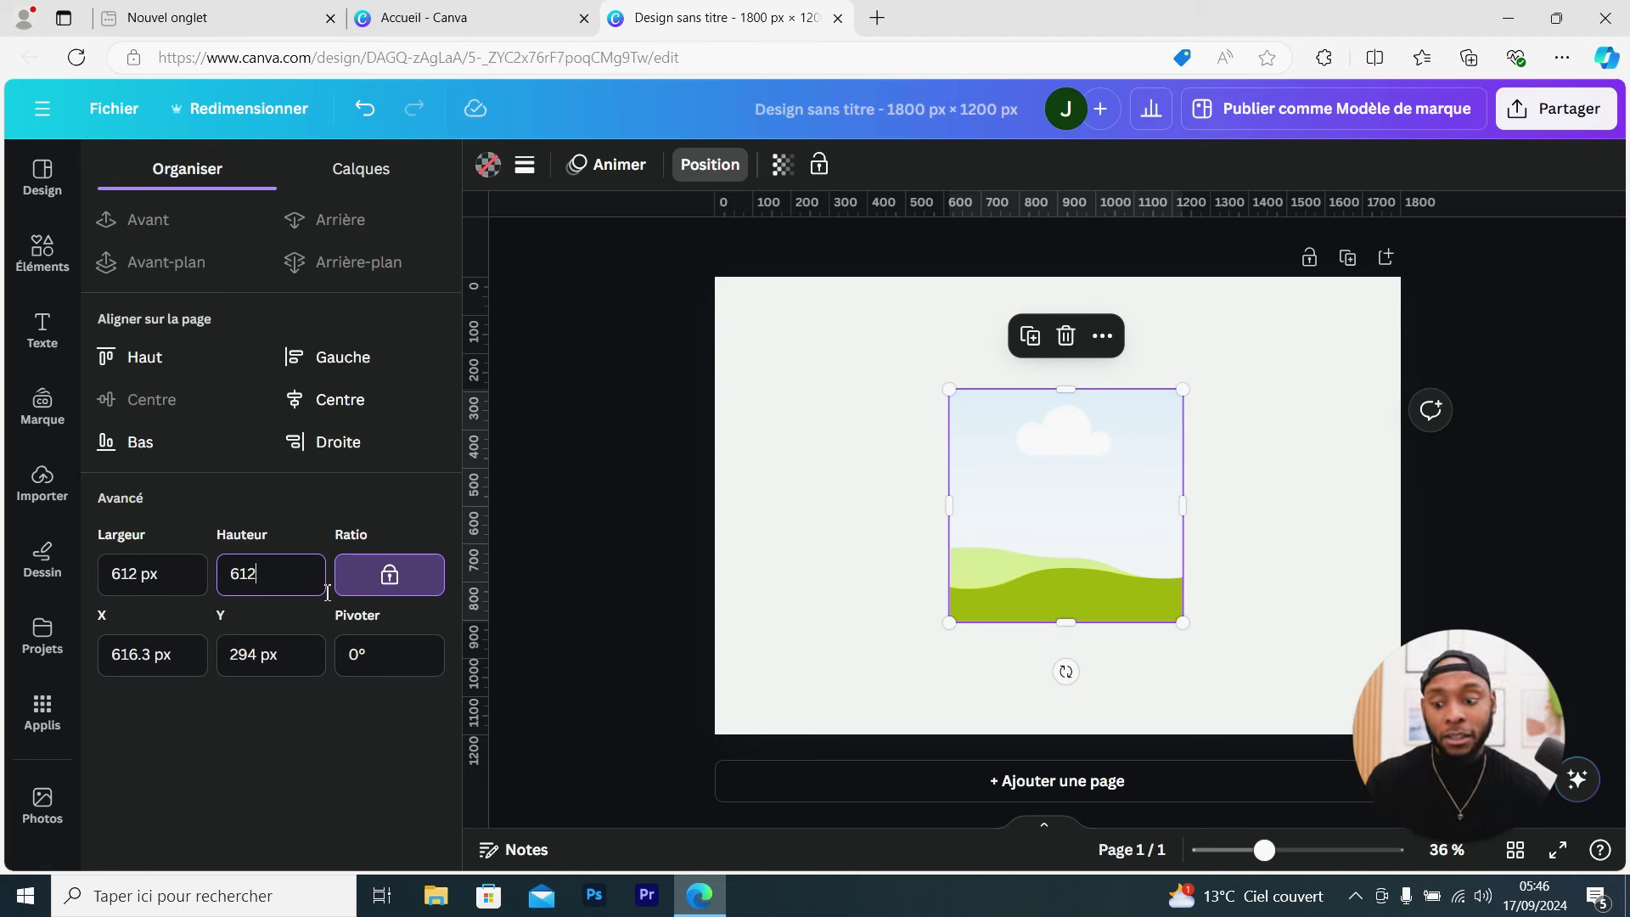
# With the ratio unlocked, set the frame's width to 1800 px and height to 1200 px, and move it to cover the whole page
pyautogui.click(391, 576)
pyautogui.click(106, 579)
pyautogui.write('1800')
pyautogui.click(259, 578)
pyautogui.press('BackSpace')
pyautogui.press('BackSpace')
pyautogui.press('BackSpace')
pyautogui.press('BackSpace')
pyautogui.press('BackSpace')
pyautogui.press('BackSpace')
pyautogui.write('1200')
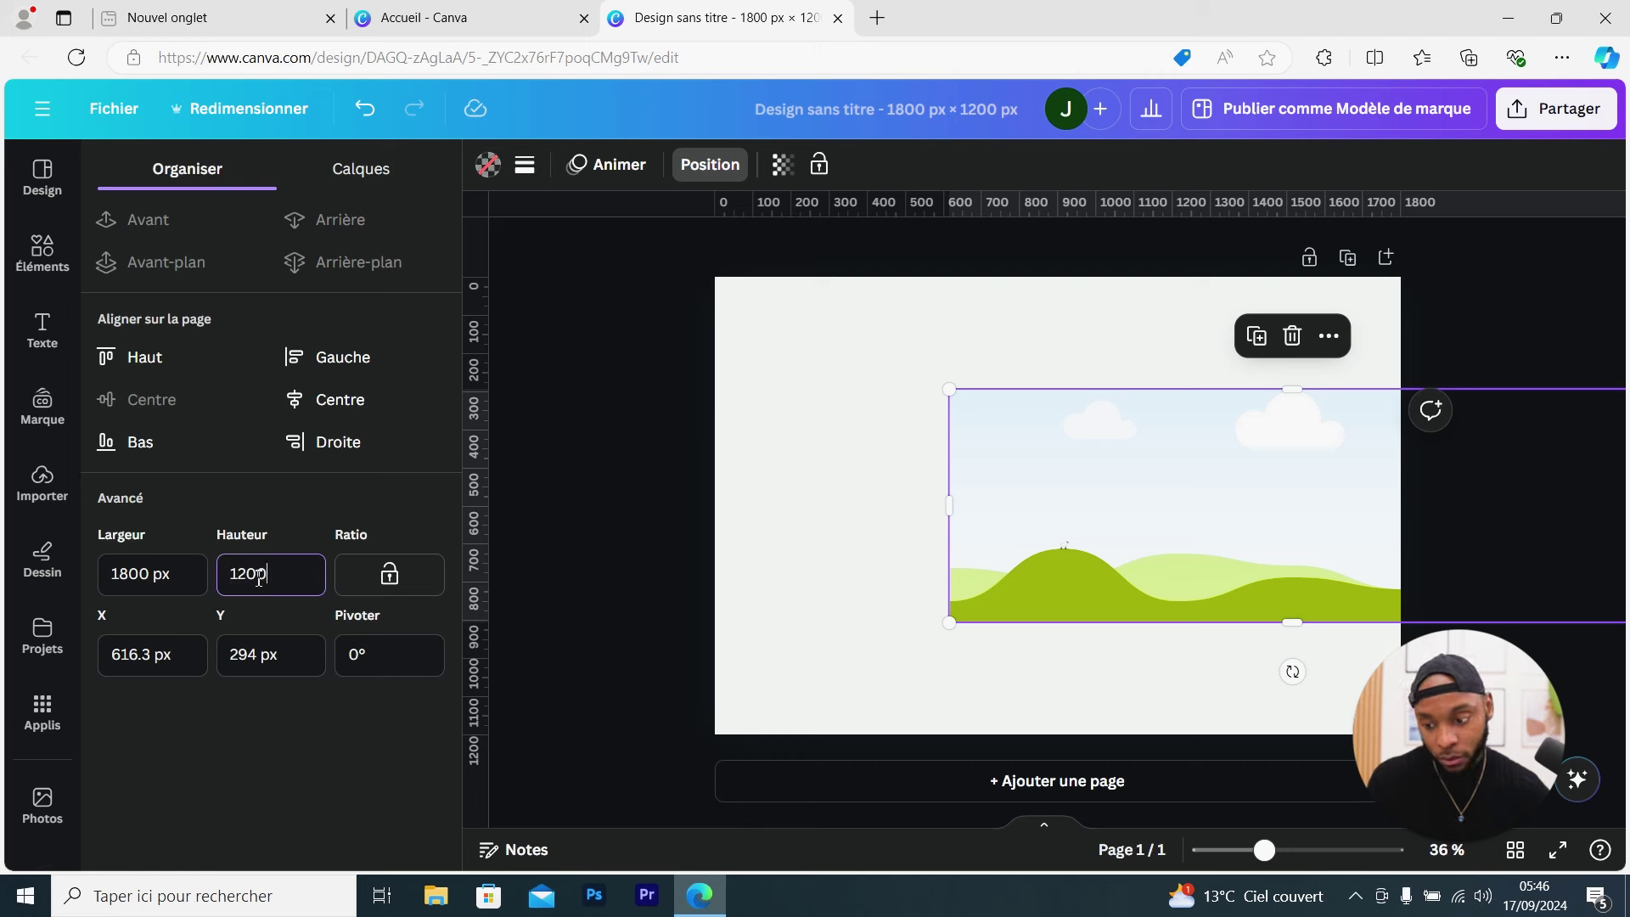
pyautogui.press('Return')
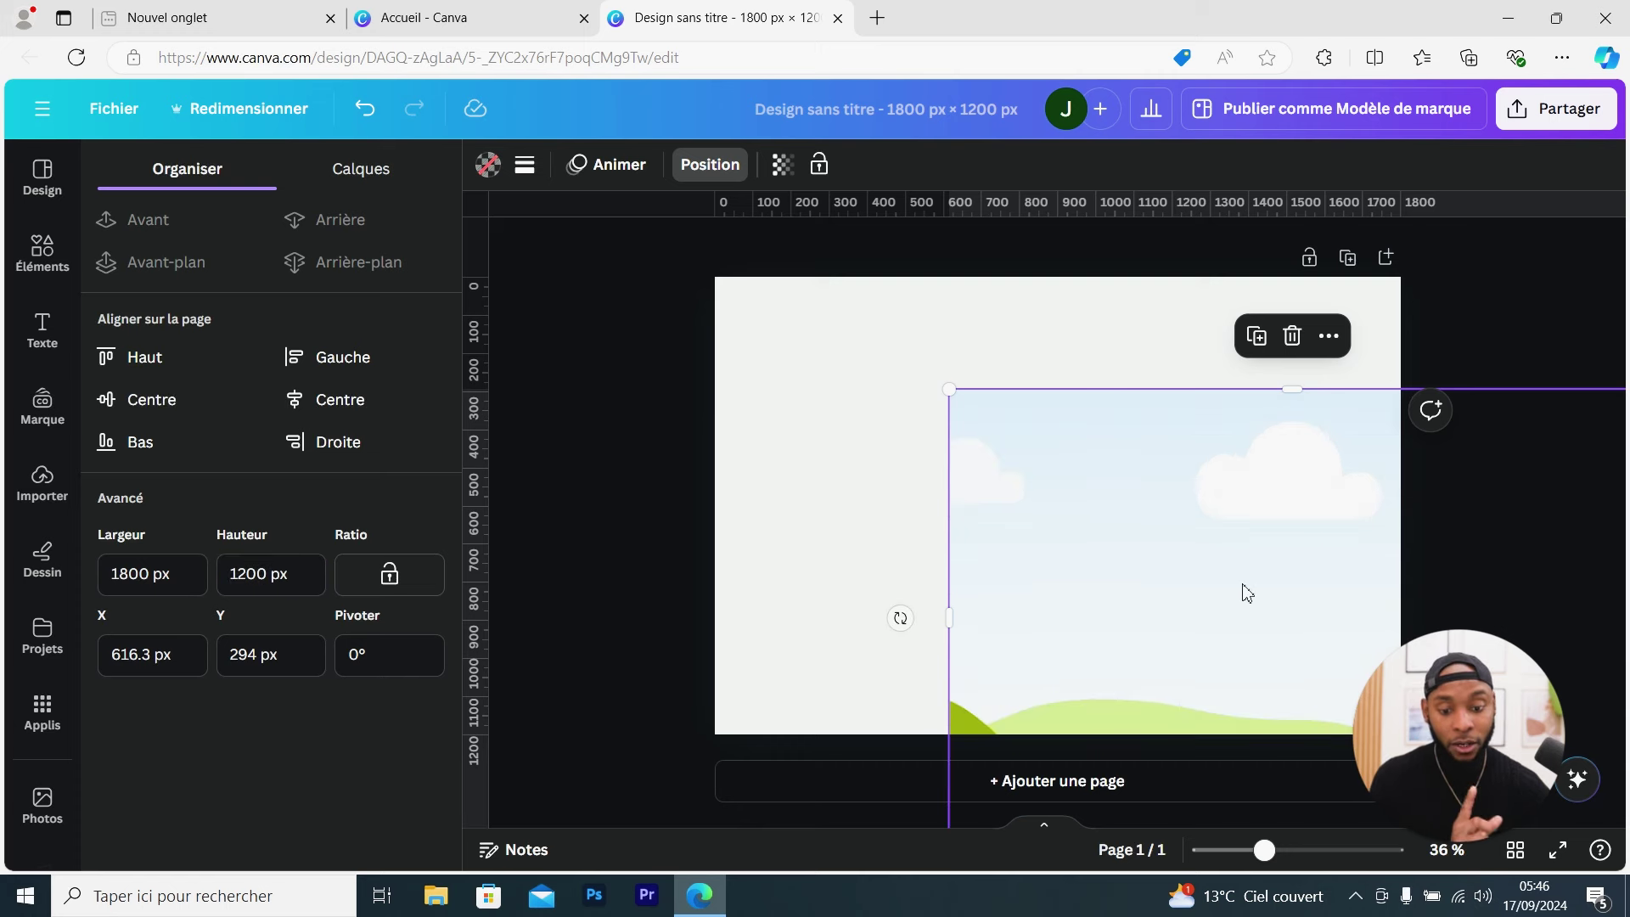
pyautogui.moveTo(1228, 575); pyautogui.dragTo(995, 463)
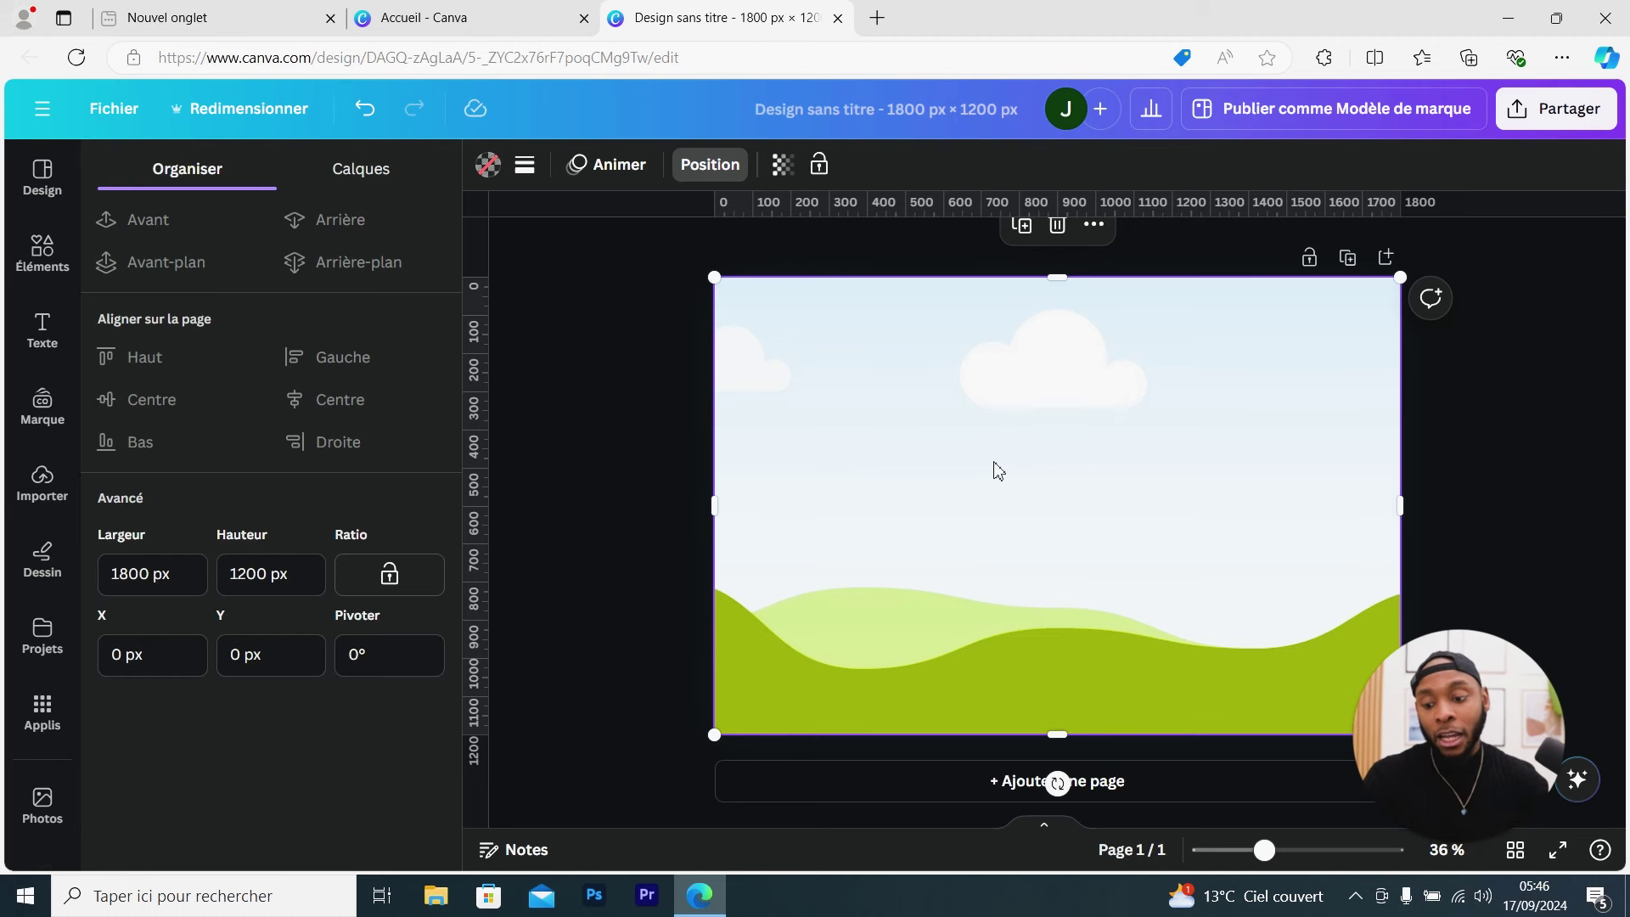
# Lock the frame's ratio, scale it down to about 1303 × 869 px, and centre it horizontally about 64 px below the page's upper edge
pyautogui.click(407, 584)
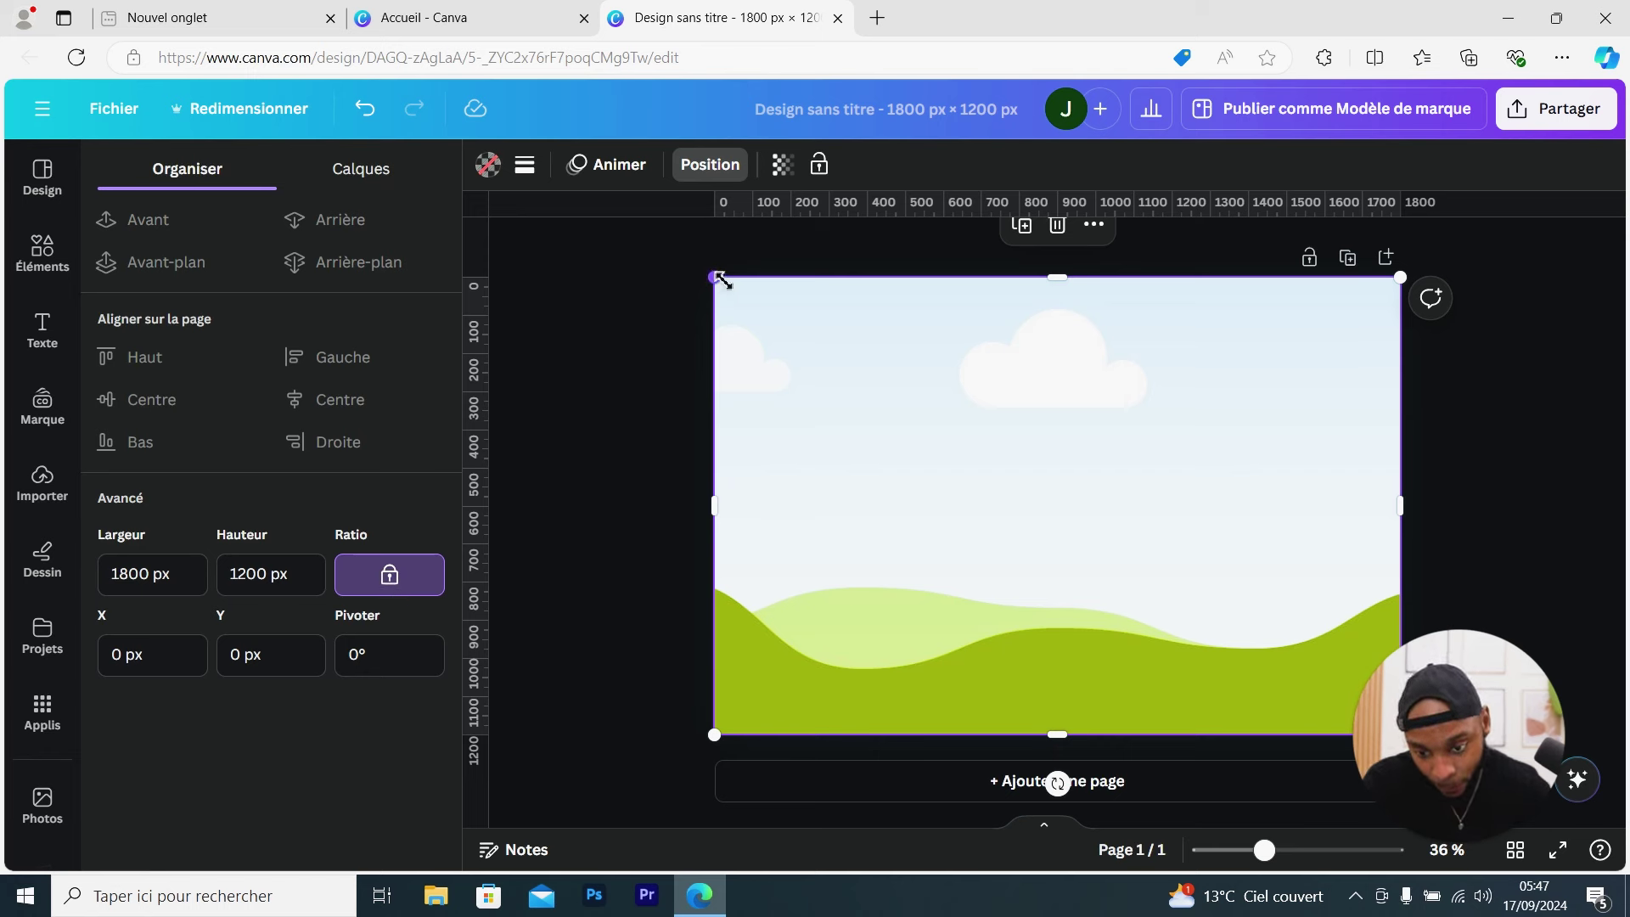
pyautogui.moveTo(721, 281); pyautogui.dragTo(927, 450)
pyautogui.moveTo(1240, 593); pyautogui.dragTo(1122, 504)
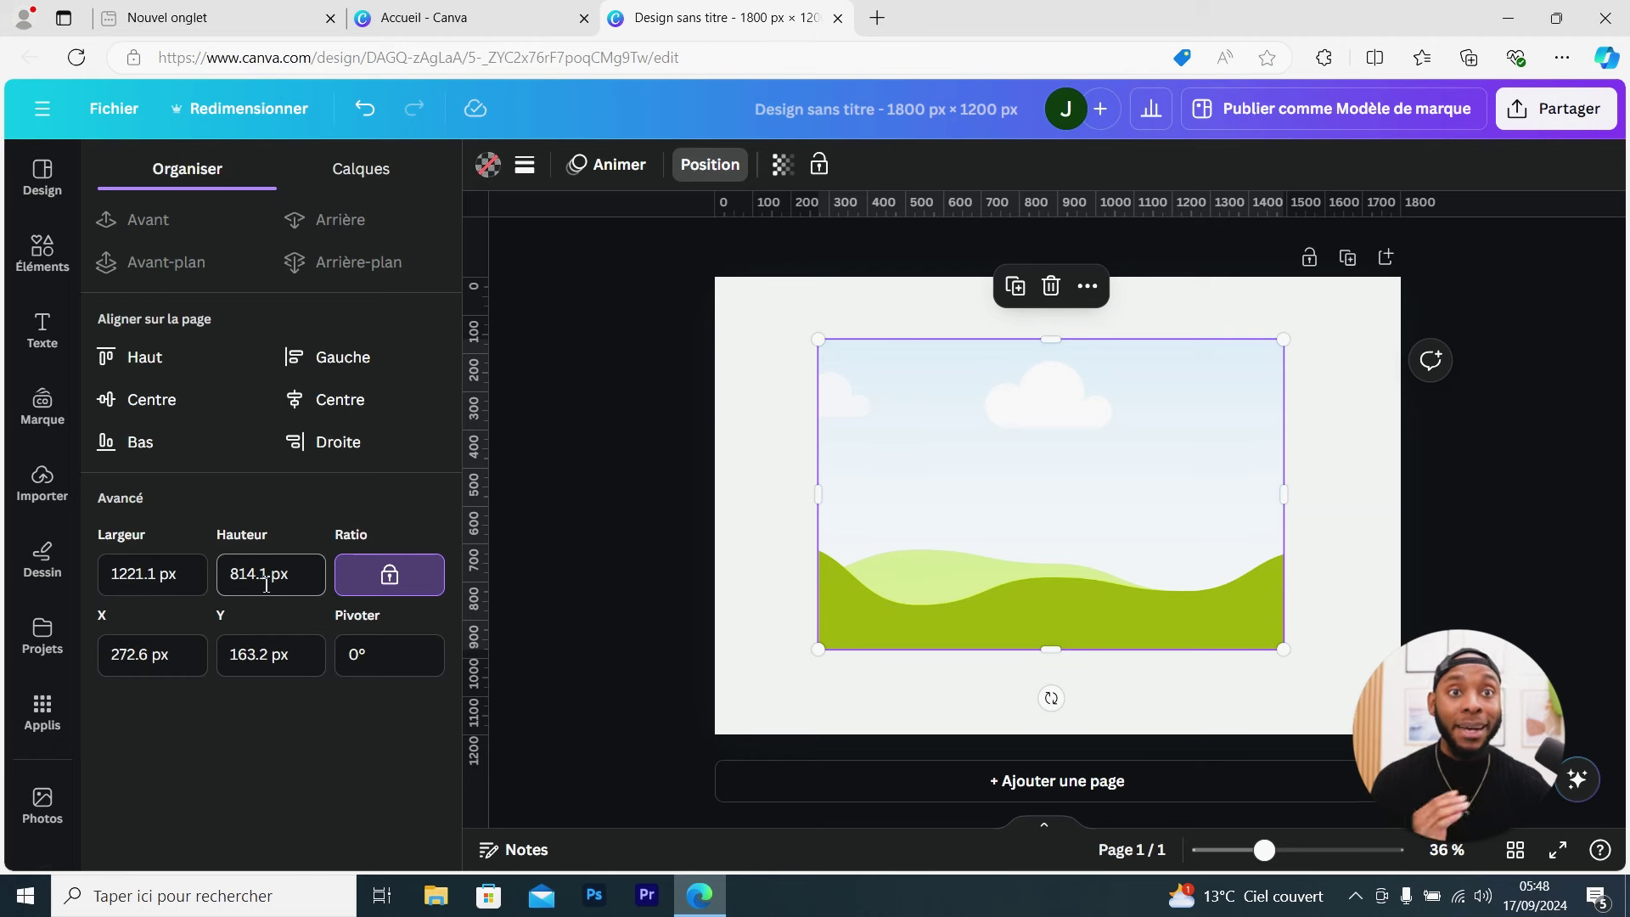
pyautogui.moveTo(818, 339); pyautogui.dragTo(787, 318)
pyautogui.moveTo(1071, 431)
pyautogui.mouseDown()
pyautogui.moveTo(1112, 421)
pyautogui.moveTo(1094, 415)
pyautogui.mouseUp()
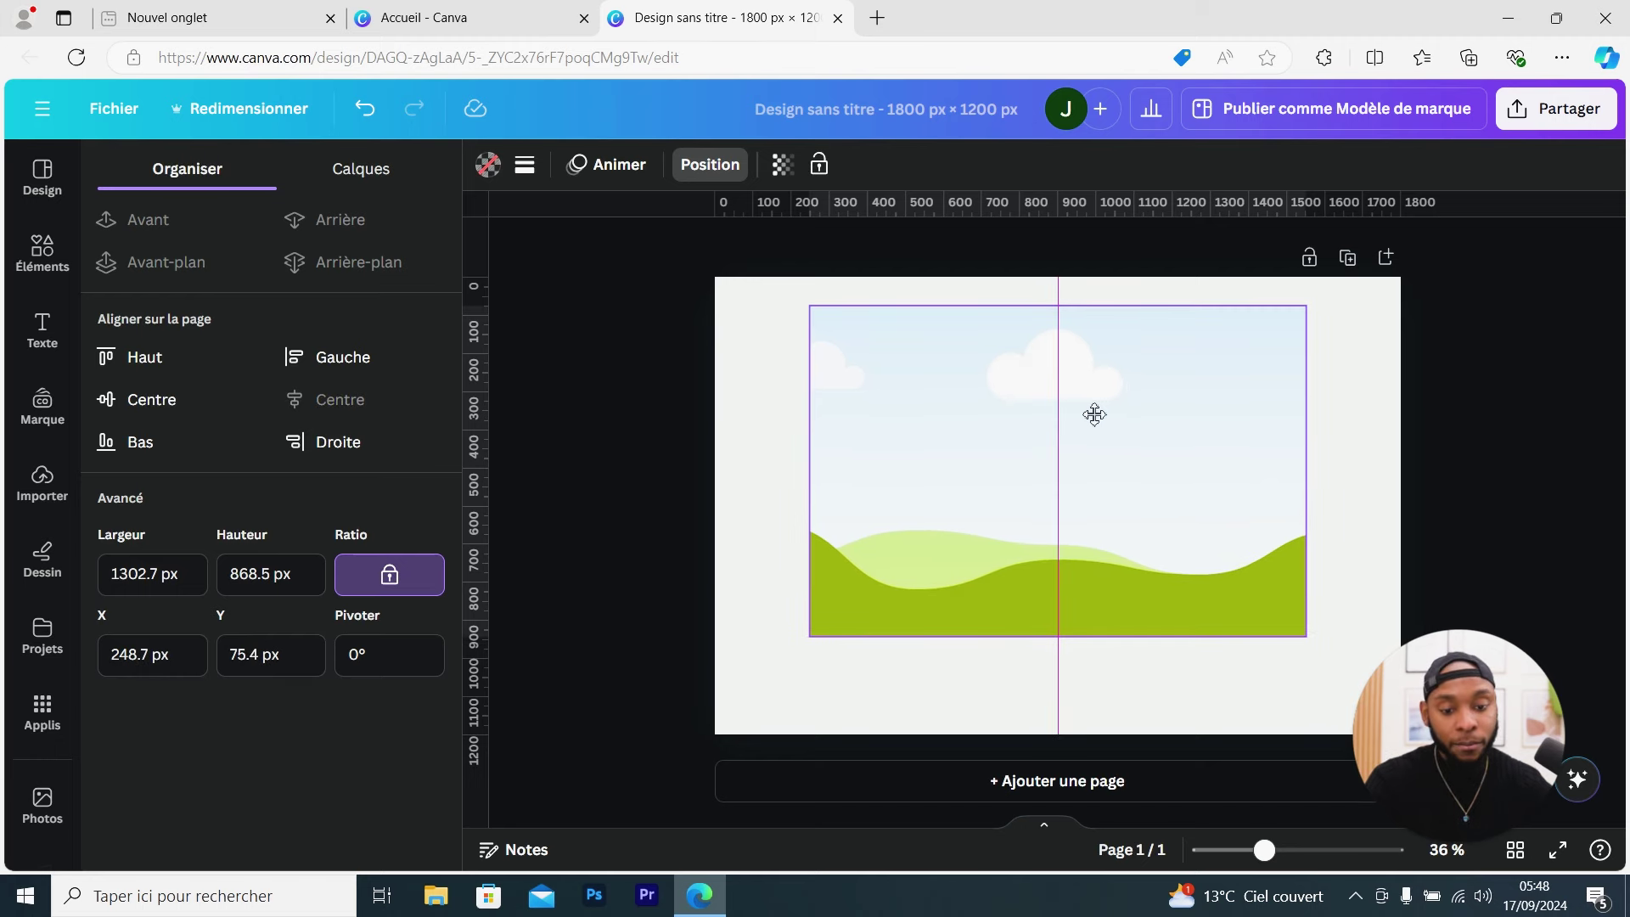
pyautogui.moveTo(1094, 414); pyautogui.dragTo(1094, 410)
pyautogui.rightClick(1094, 410)
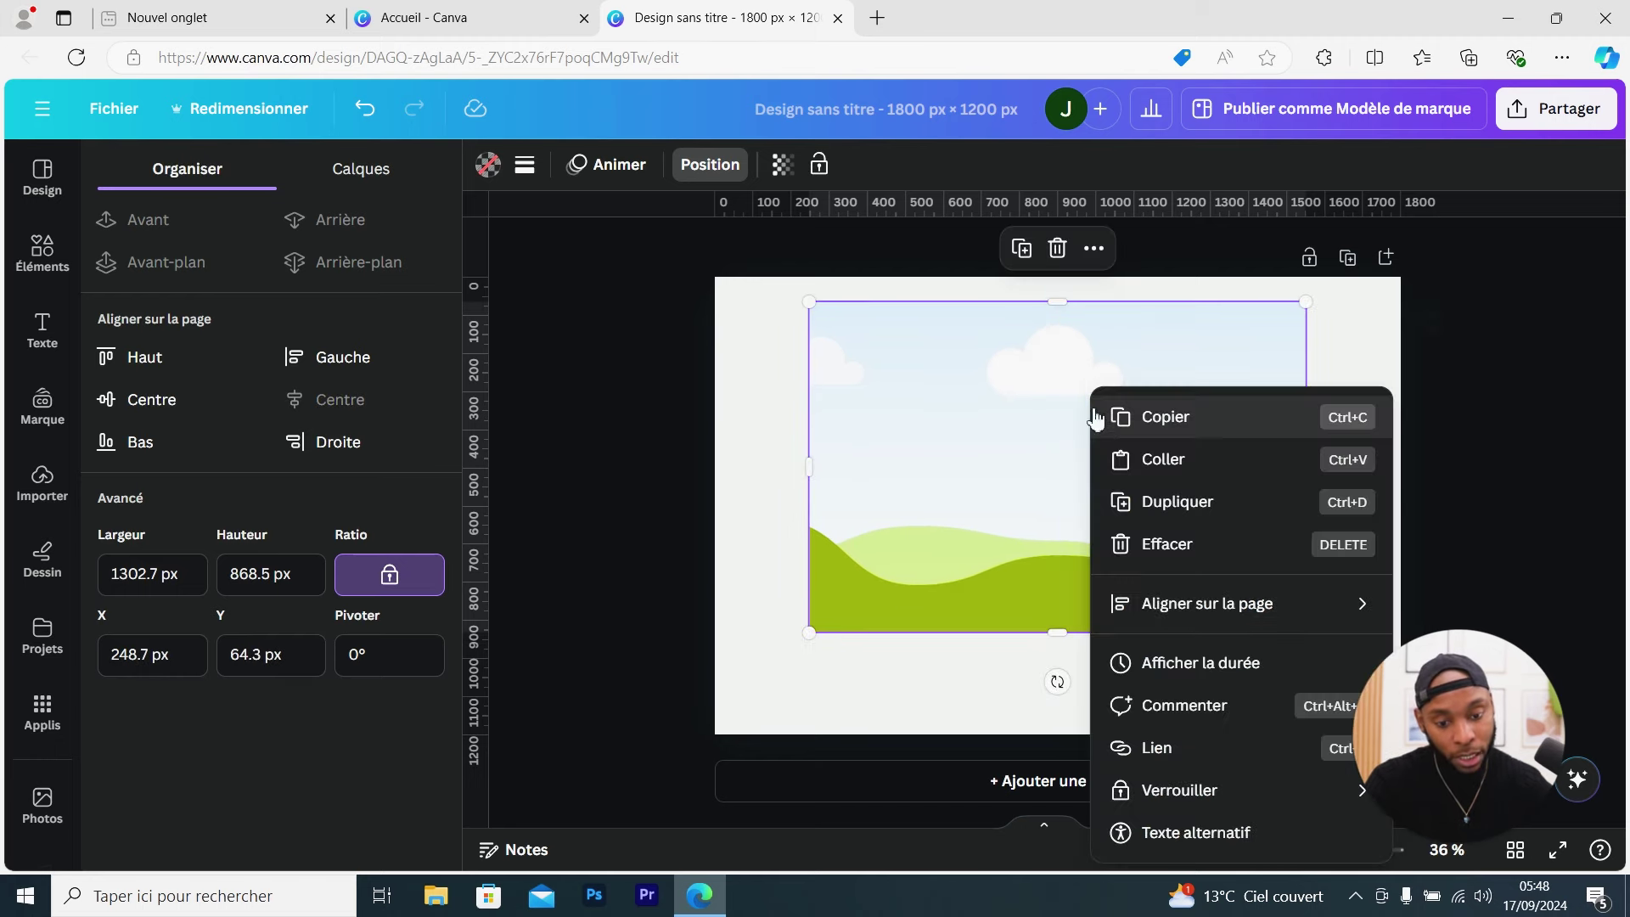
pyautogui.click(1348, 360)
pyautogui.click(1356, 385)
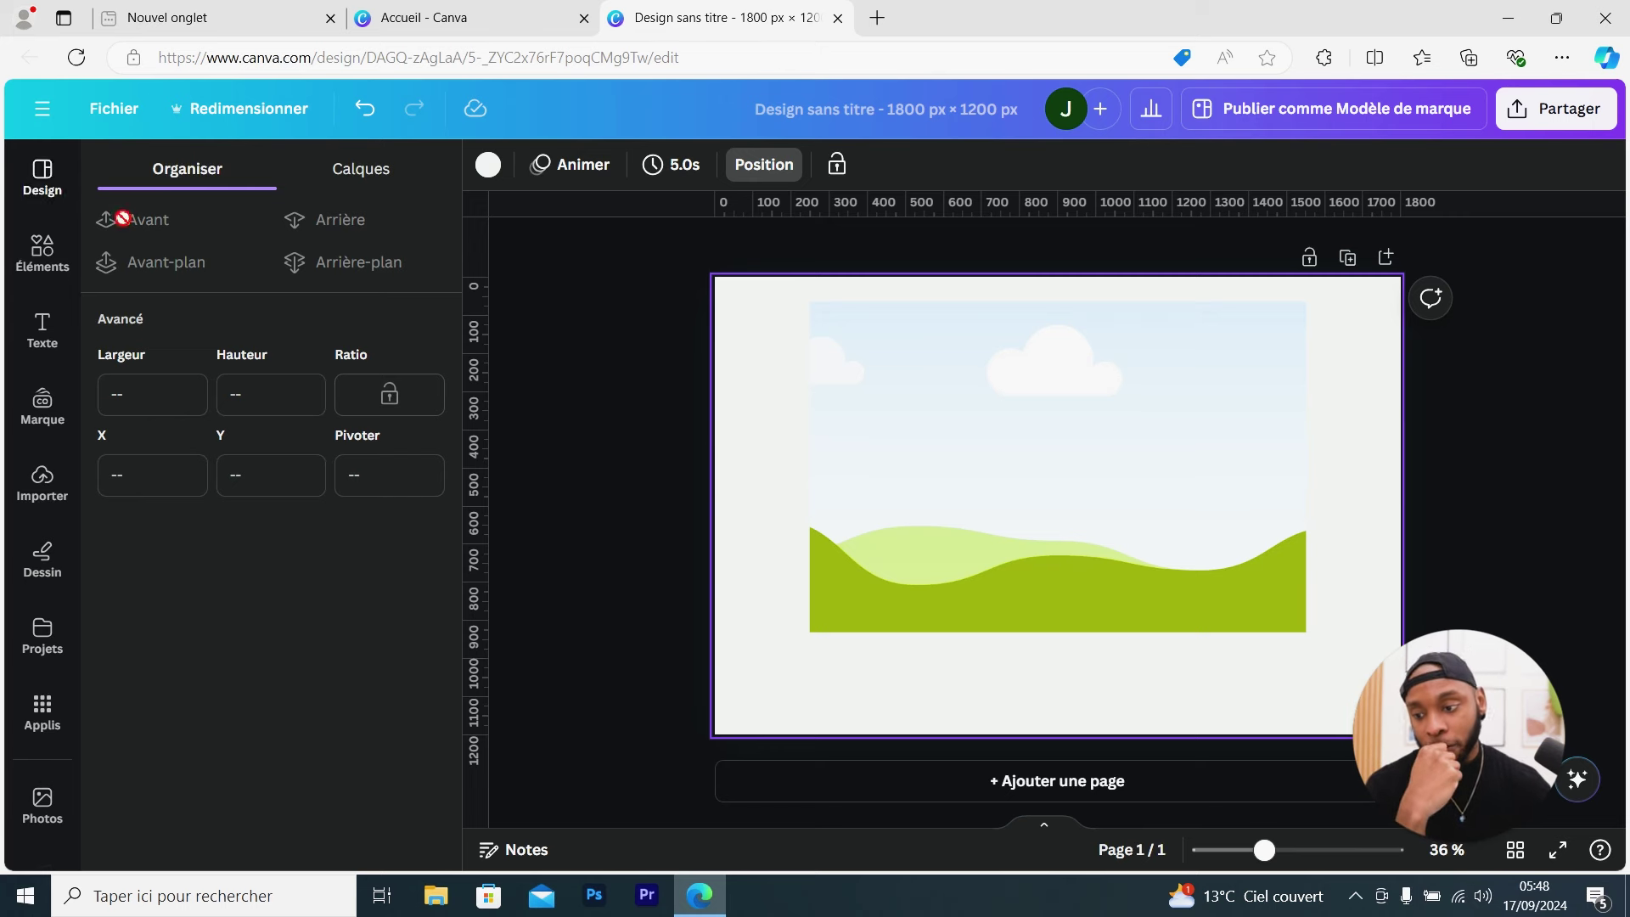
# Add a text box reading "J&S" and enlarge it to a font size of about 70.9
pyautogui.click(56, 260)
pyautogui.click(56, 260)
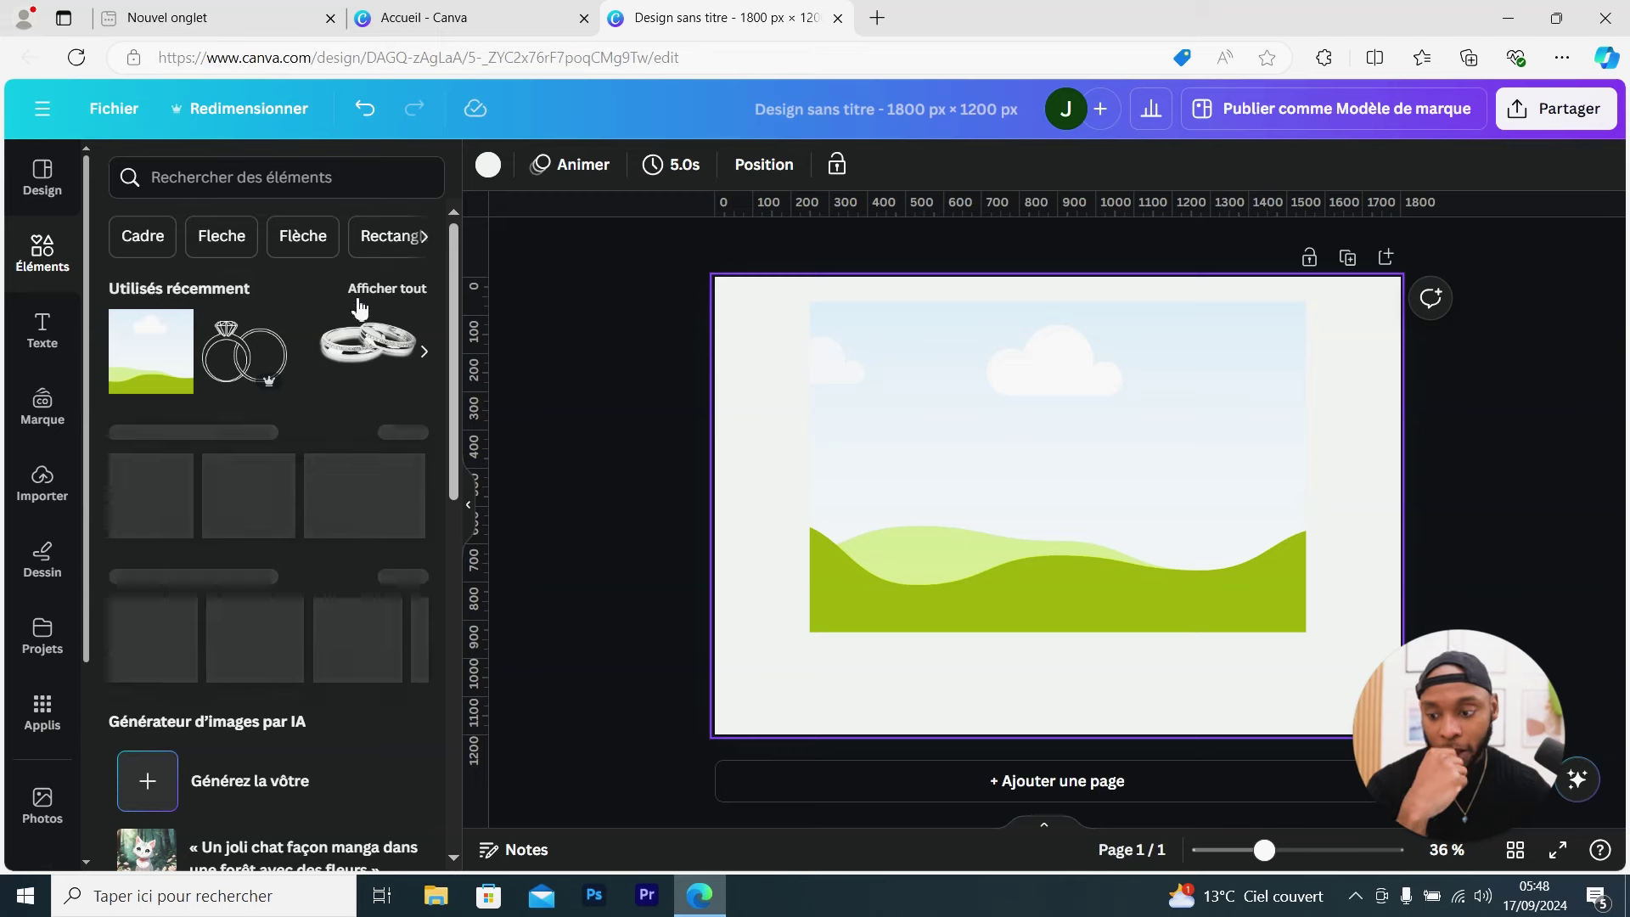
pyautogui.click(41, 331)
pyautogui.click(323, 237)
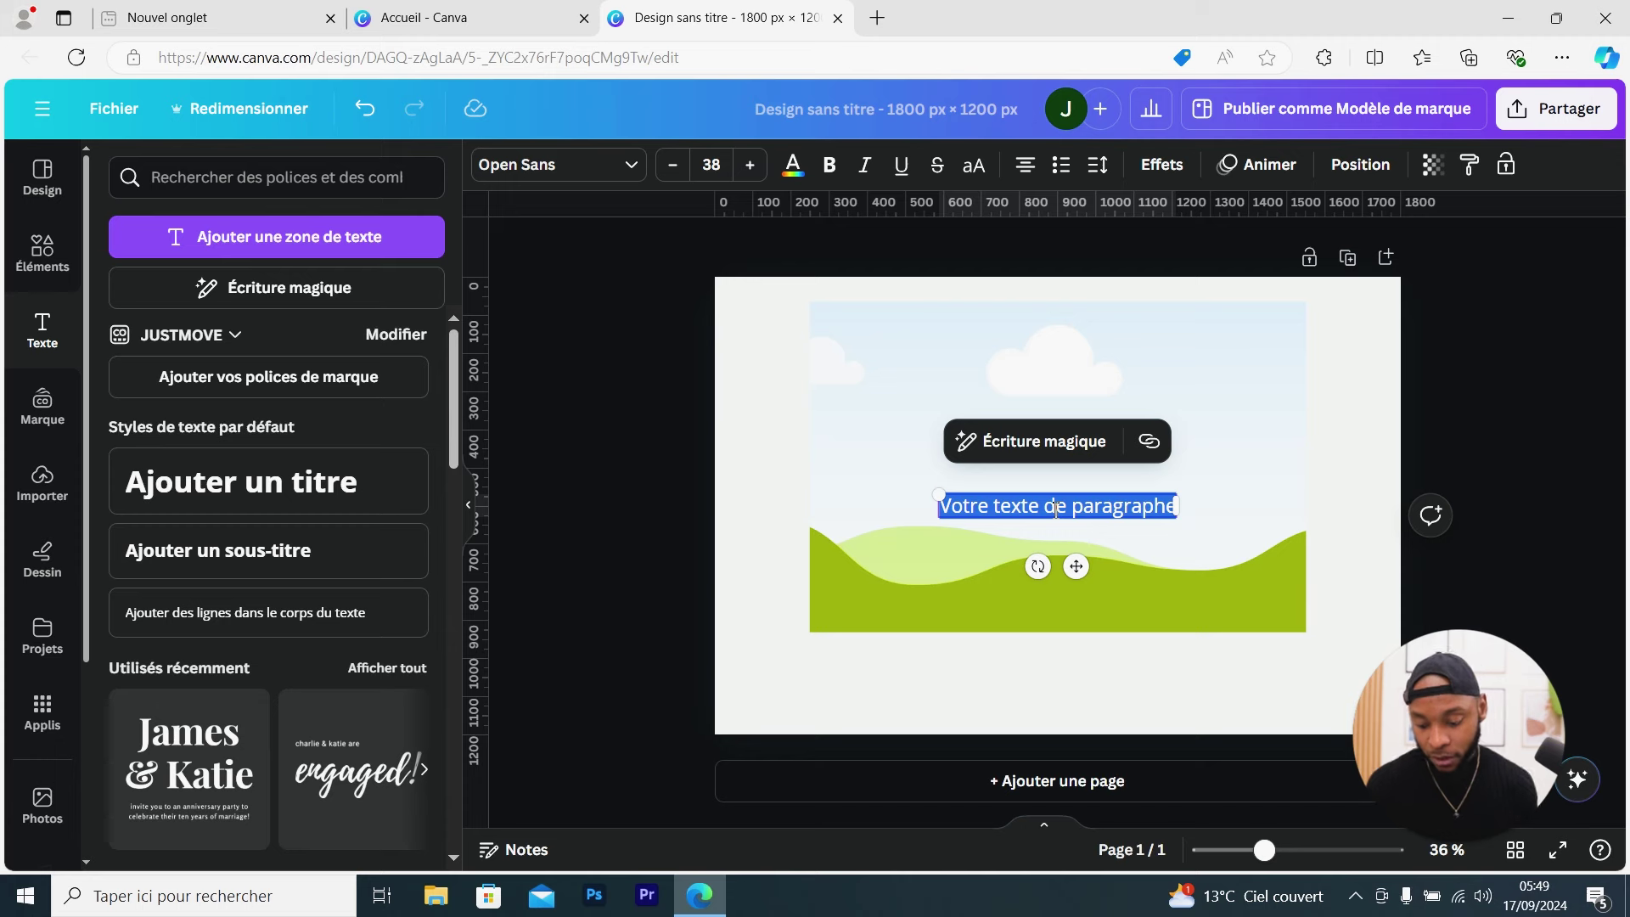
pyautogui.write('J&S')
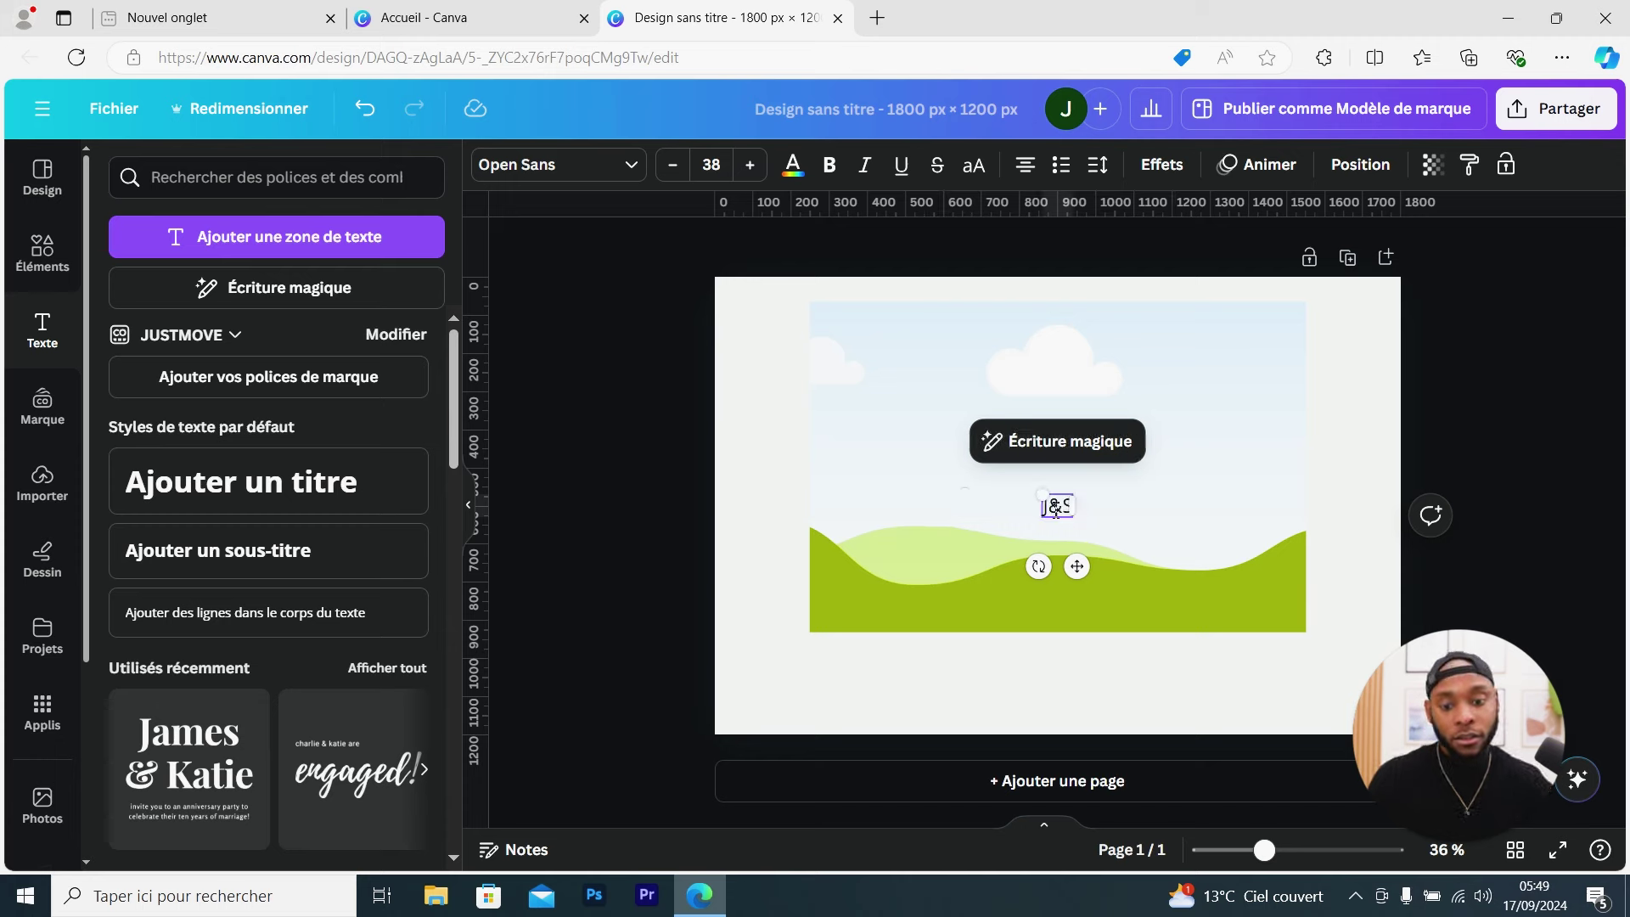
pyautogui.moveTo(1042, 493)
pyautogui.mouseDown()
pyautogui.moveTo(956, 466)
pyautogui.moveTo(1010, 494)
pyautogui.mouseUp()
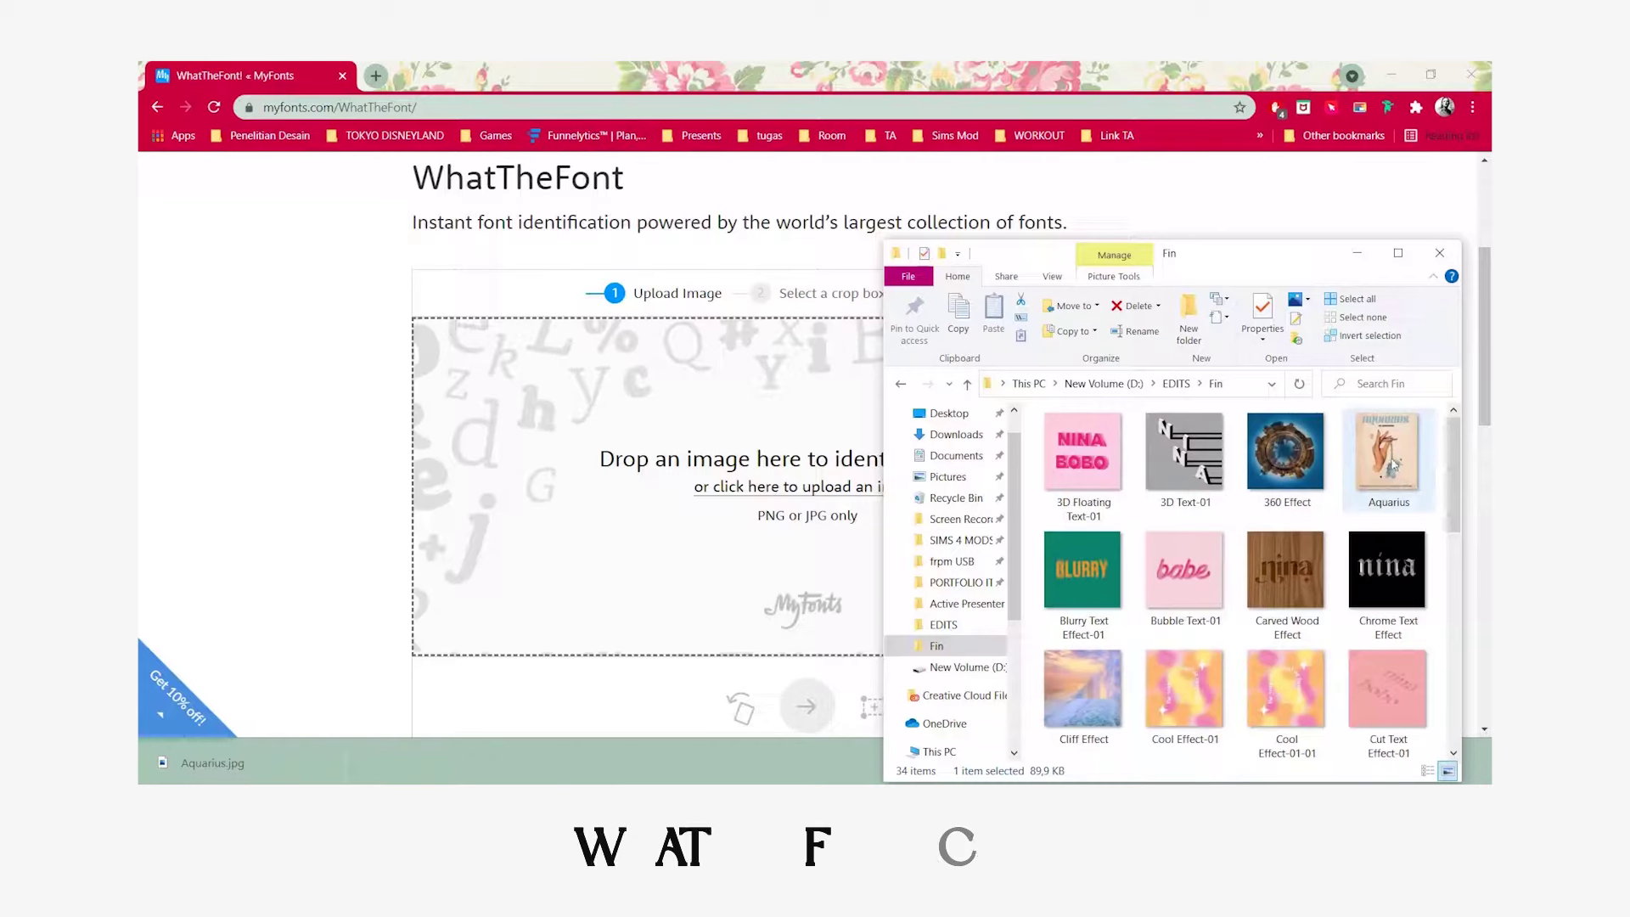
# On the WhatTheFont website, upload the Aquarius image and fit the crop box around its AQUARIUS title for font identification
pyautogui.moveTo(1392, 463); pyautogui.dragTo(710, 532)
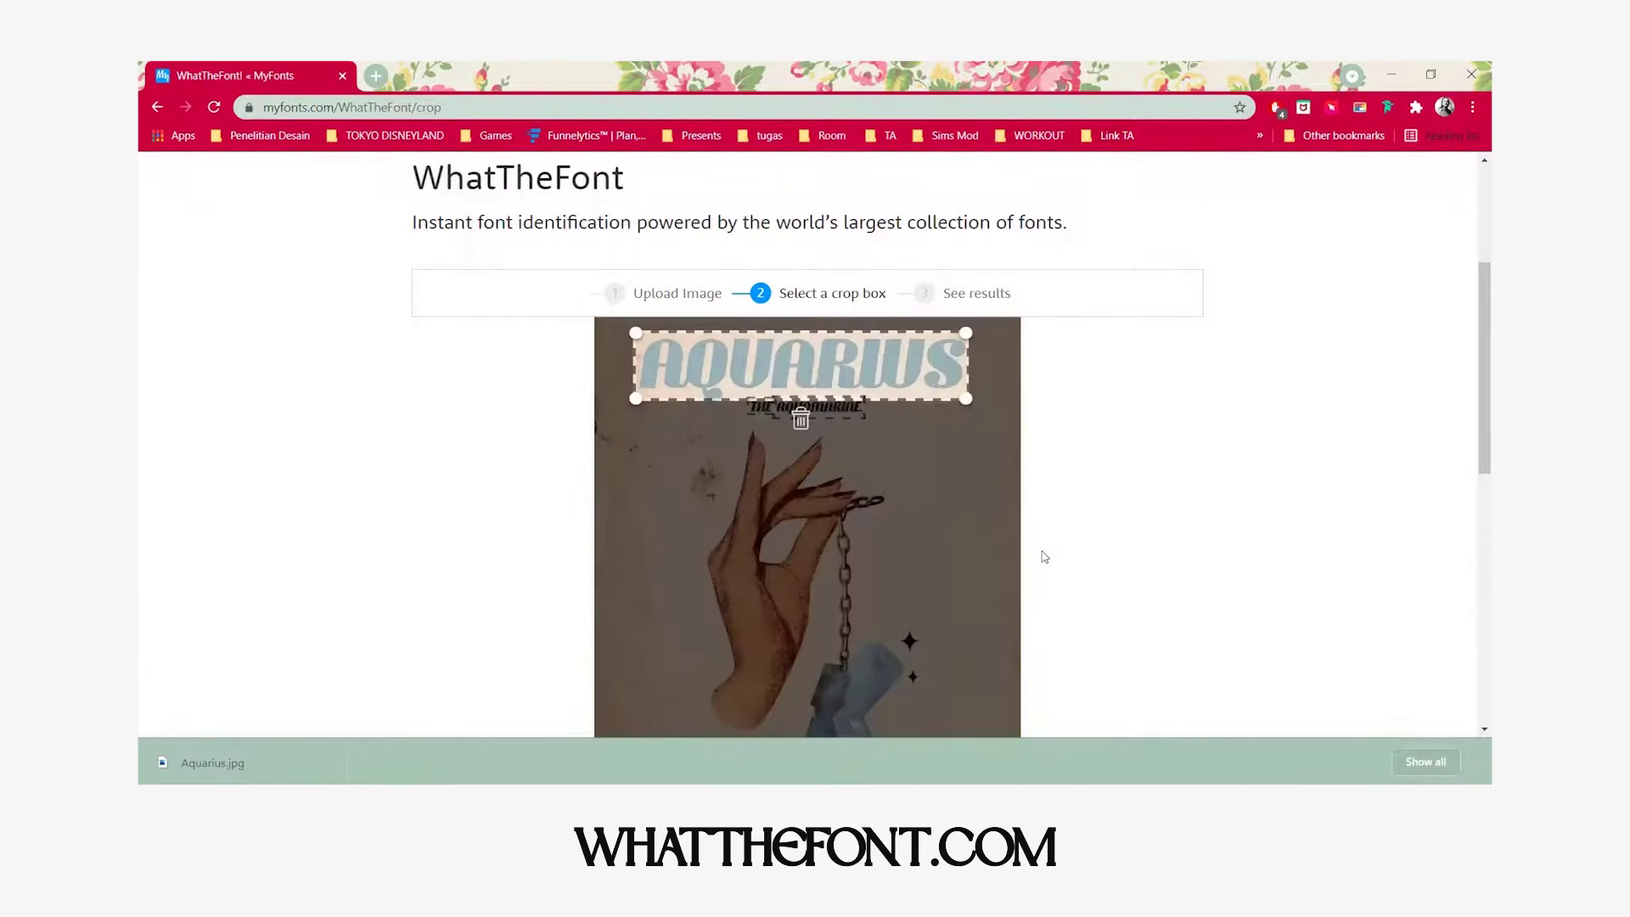
pyautogui.moveTo(965, 398); pyautogui.dragTo(969, 399)
pyautogui.click(971, 401)
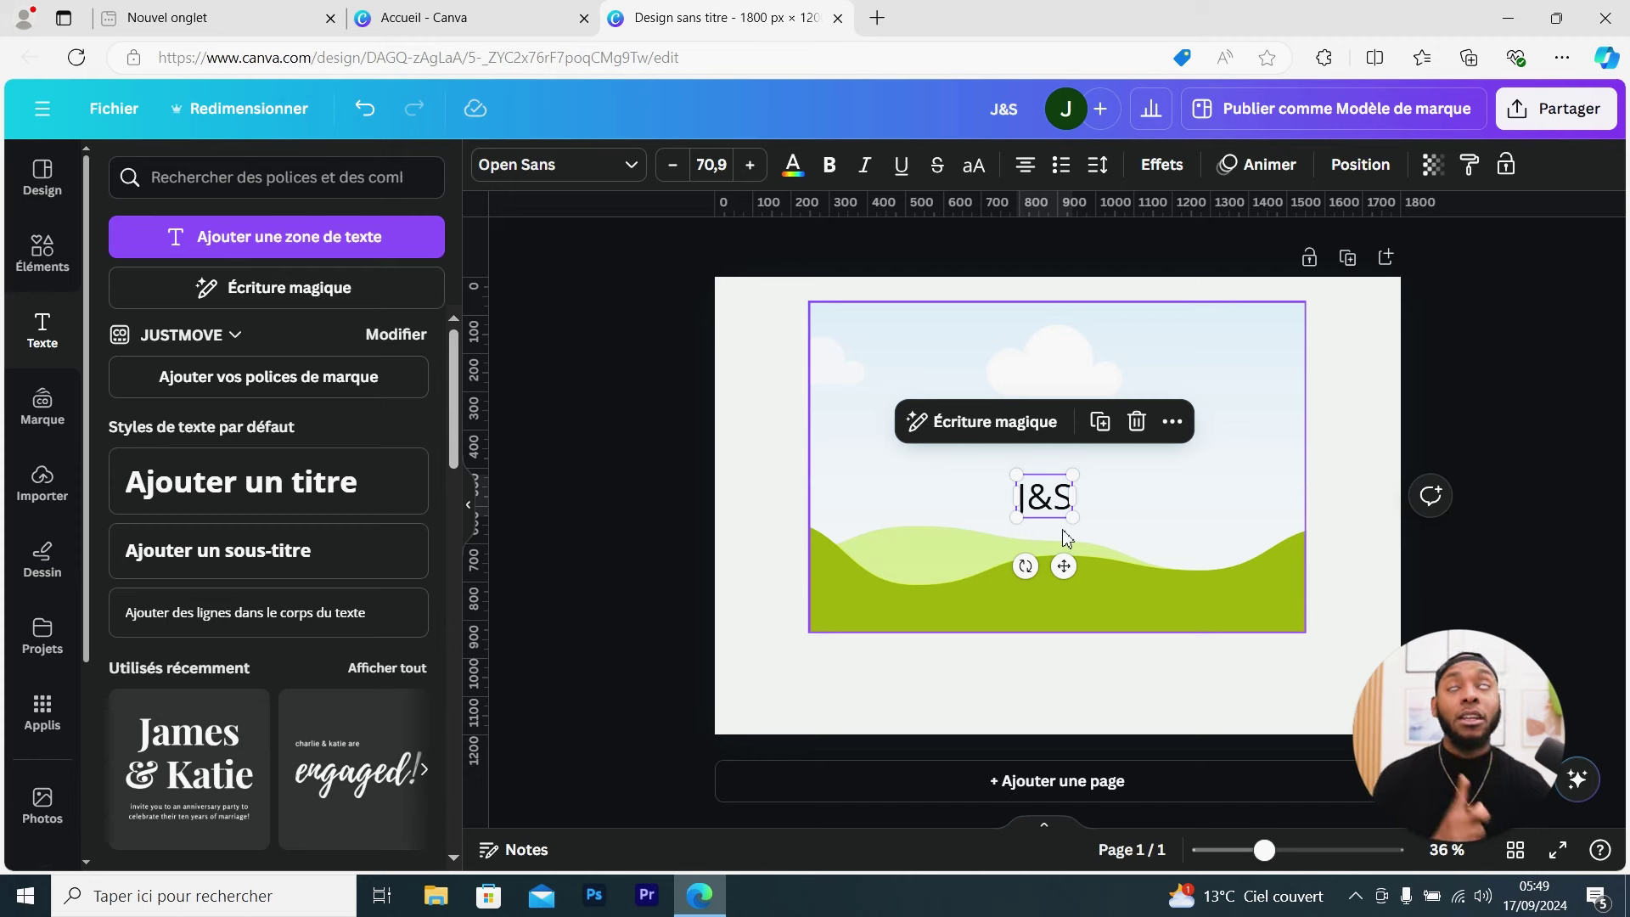
# Change the font of the "J&S" text to Bauer Bodoni
pyautogui.click(1033, 500)
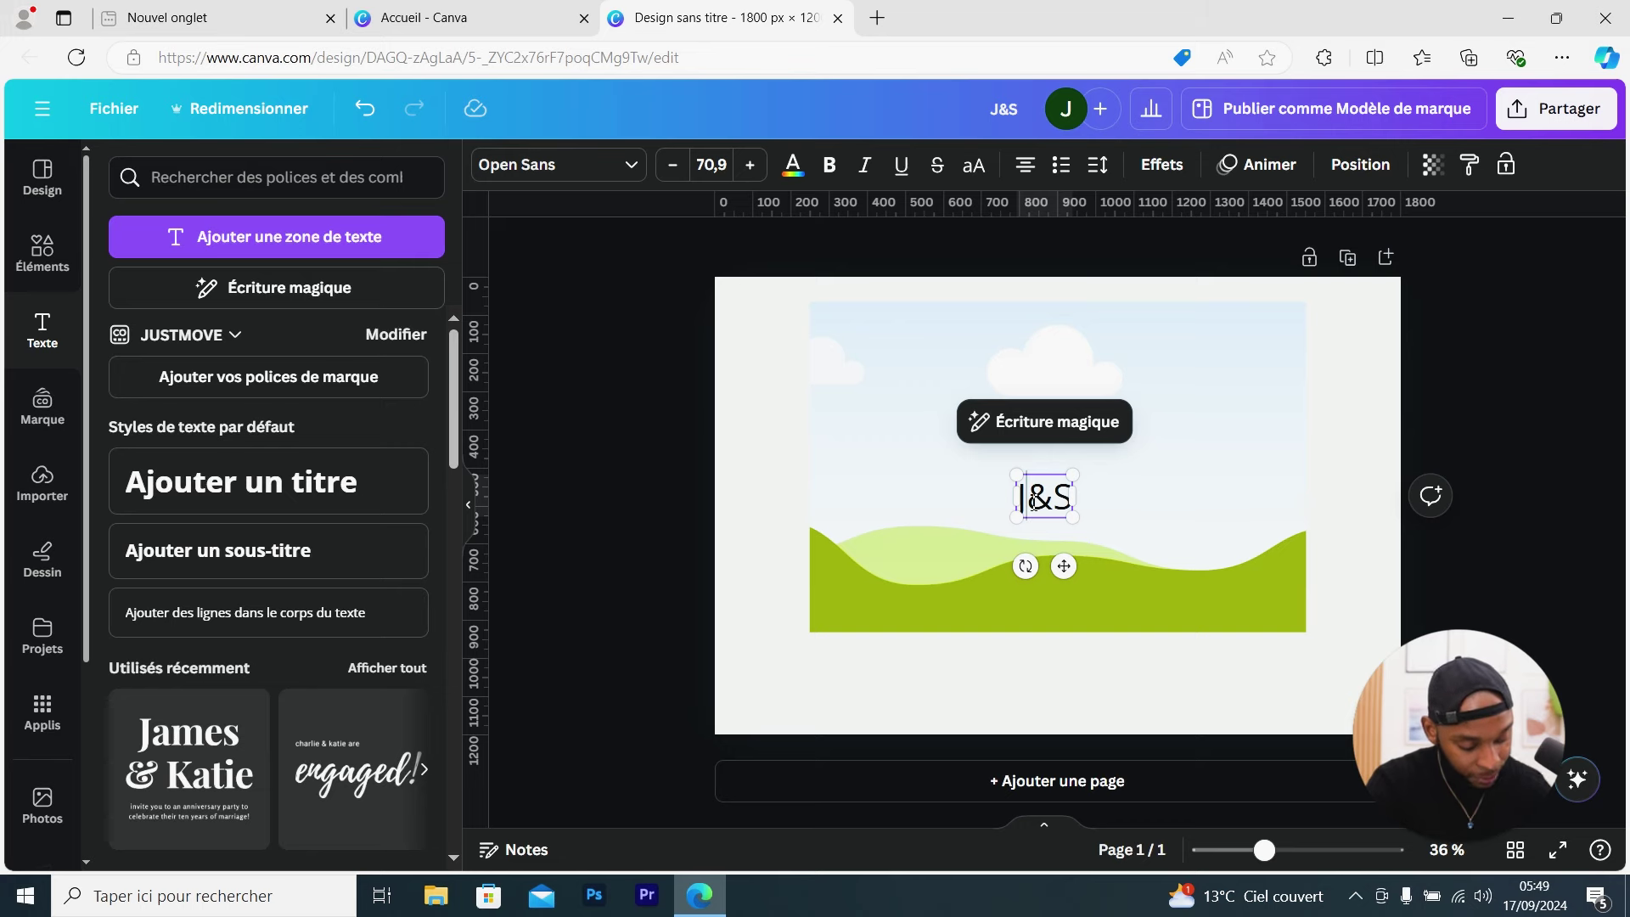
pyautogui.click(558, 163)
pyautogui.click(328, 228)
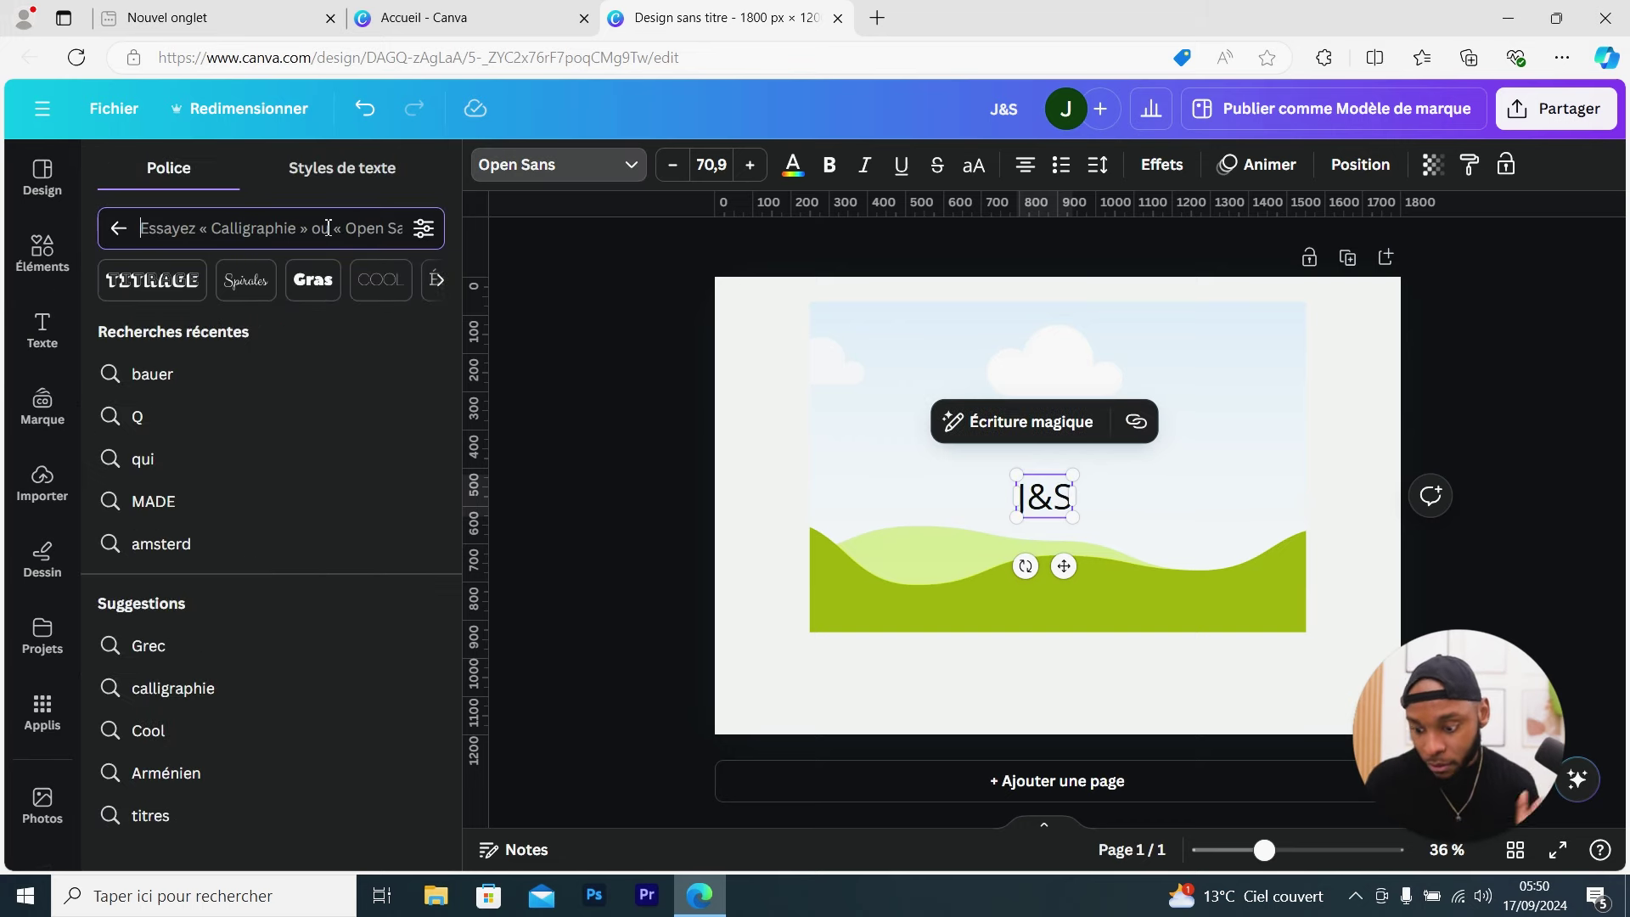
pyautogui.write('BAUER')
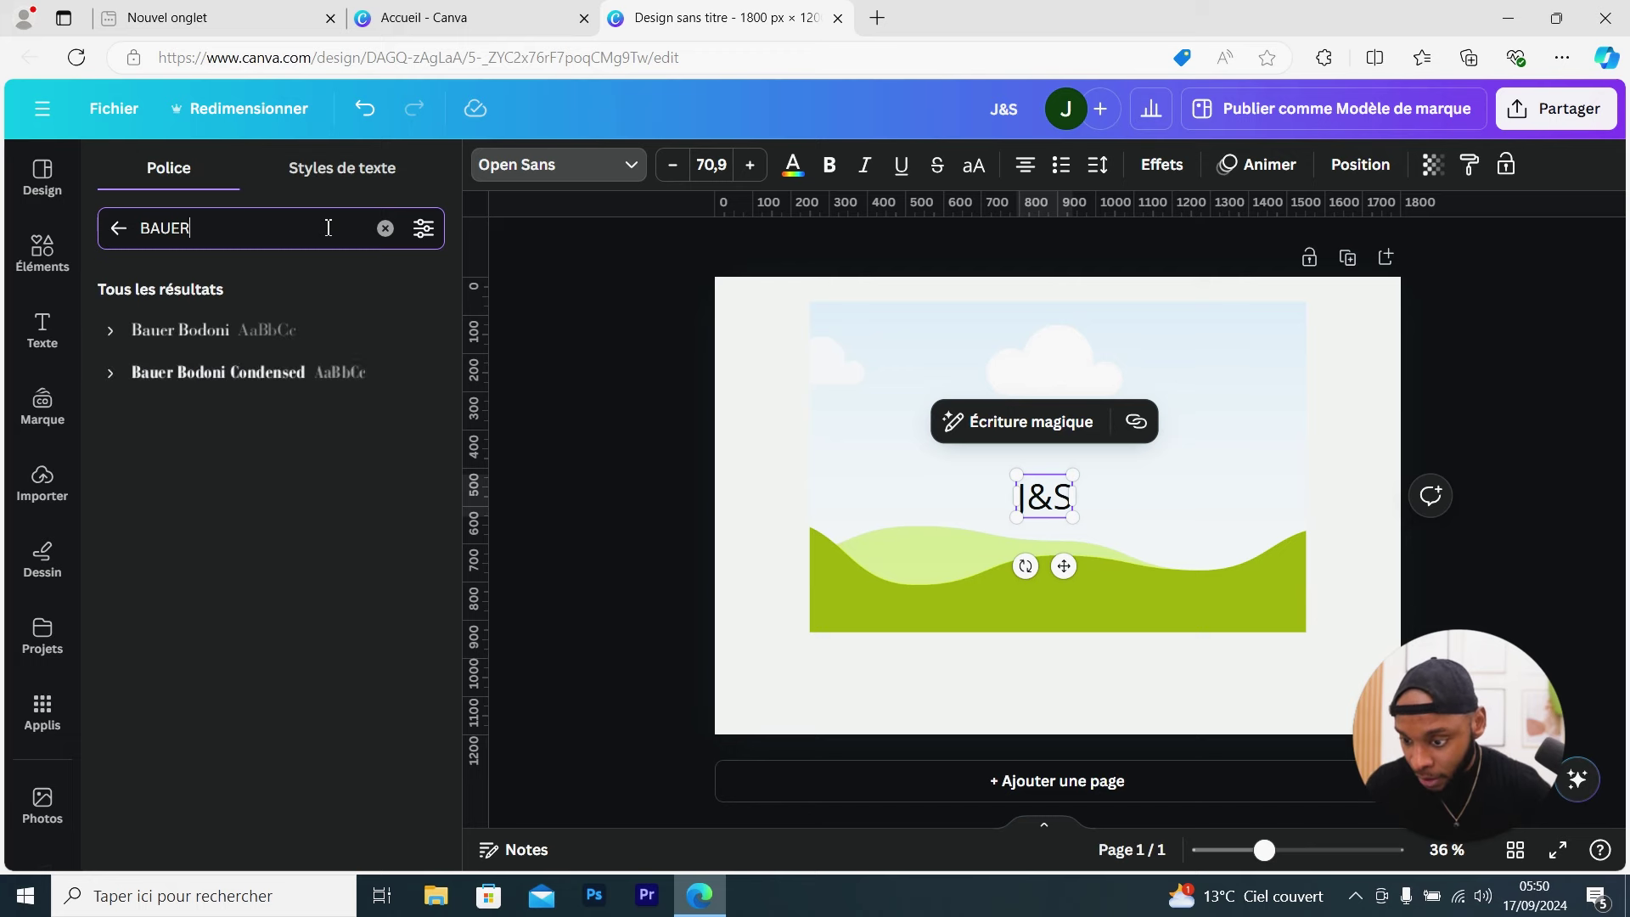
pyautogui.click(243, 337)
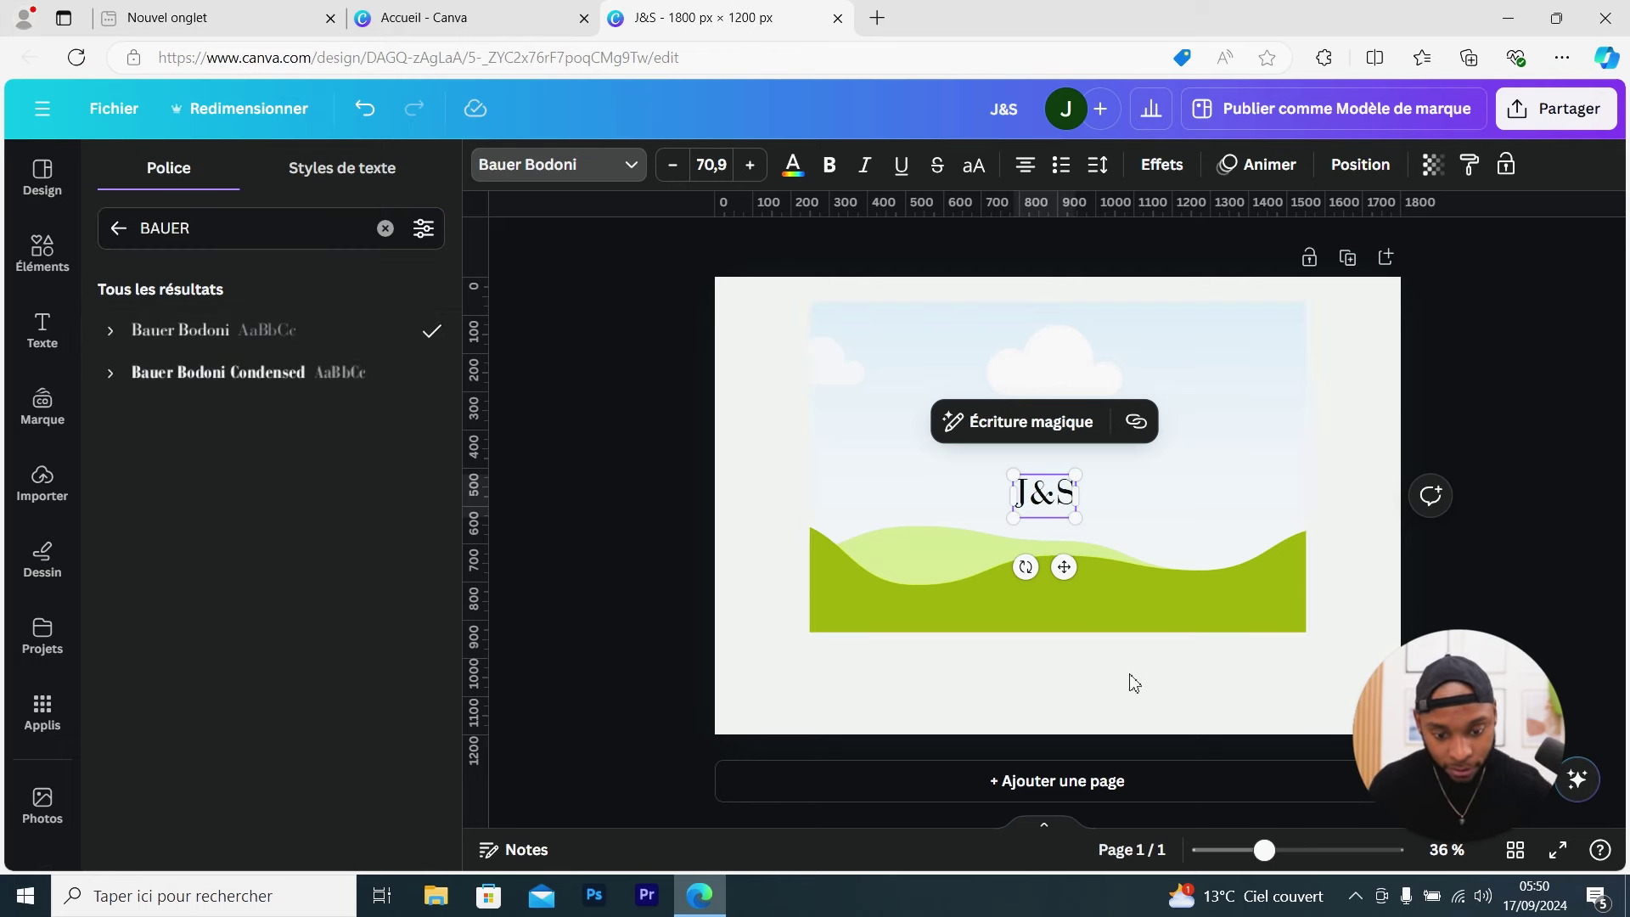
# Try the Alex Brush font on the "J&S" text and undo the change
pyautogui.click(1047, 502)
pyautogui.doubleClick(1045, 500)
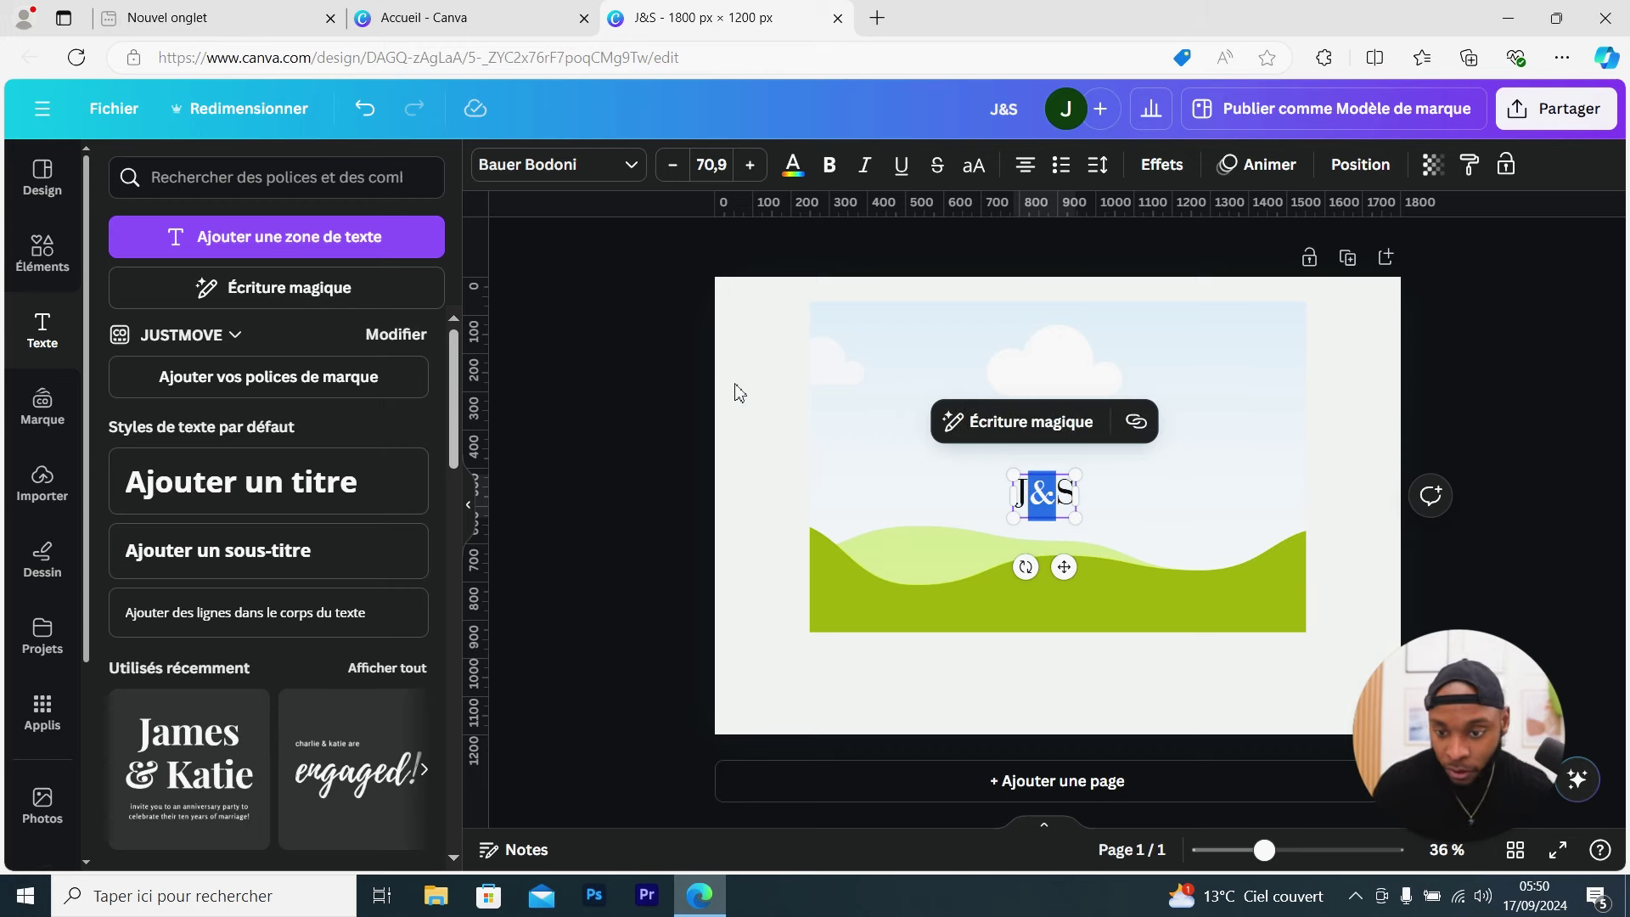
pyautogui.click(362, 182)
pyautogui.write('ALEX BRUS')
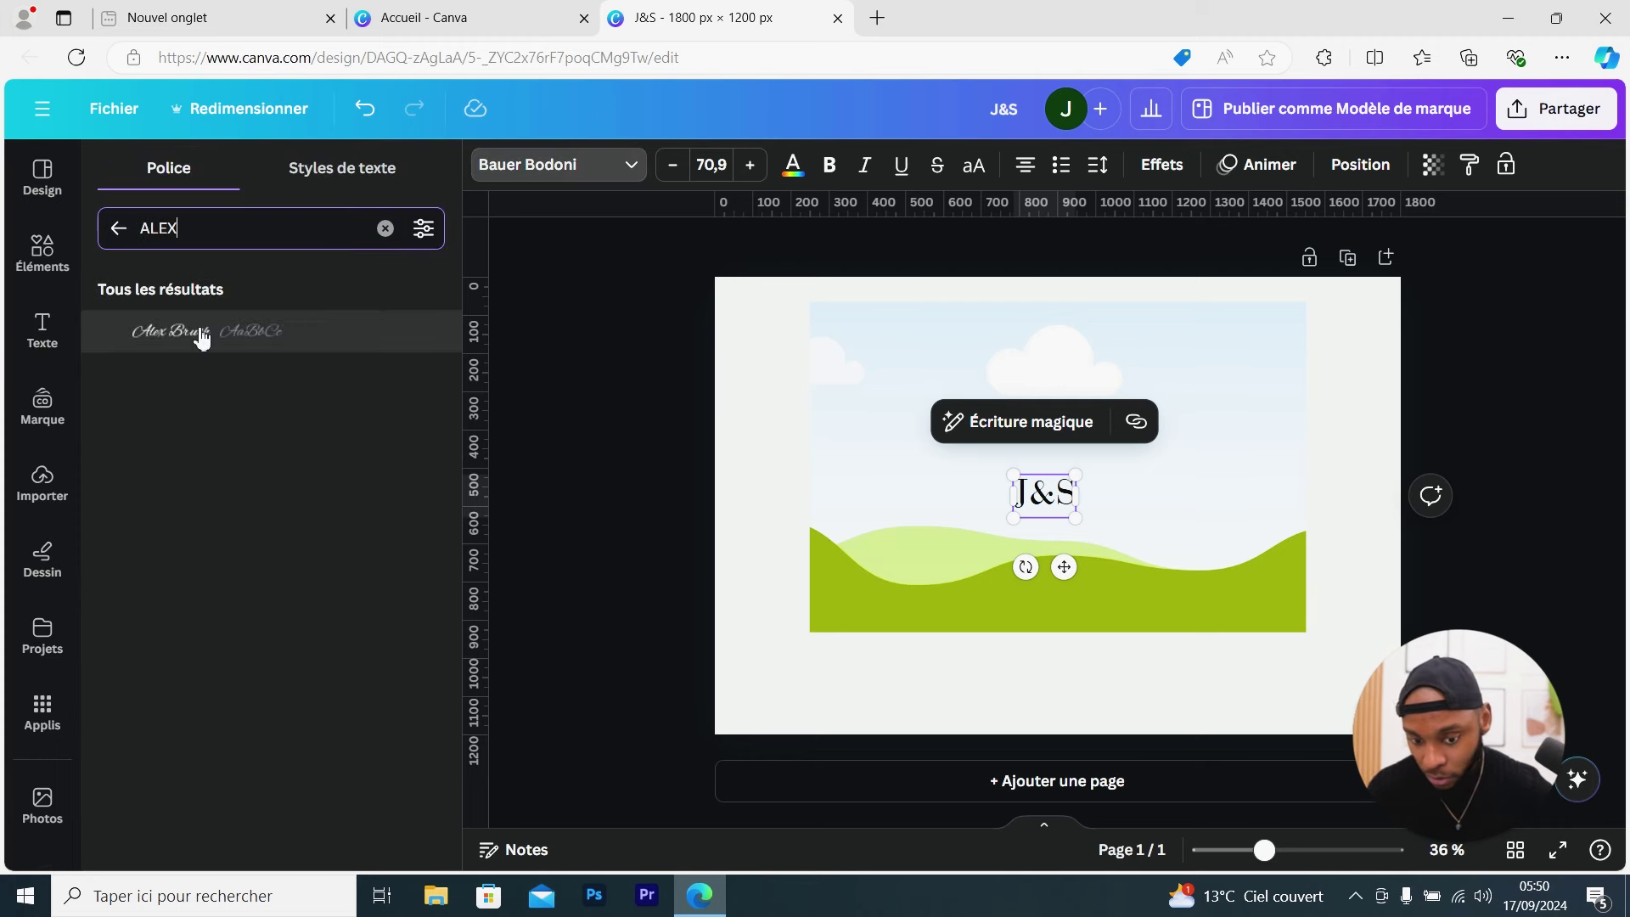
pyautogui.click(201, 333)
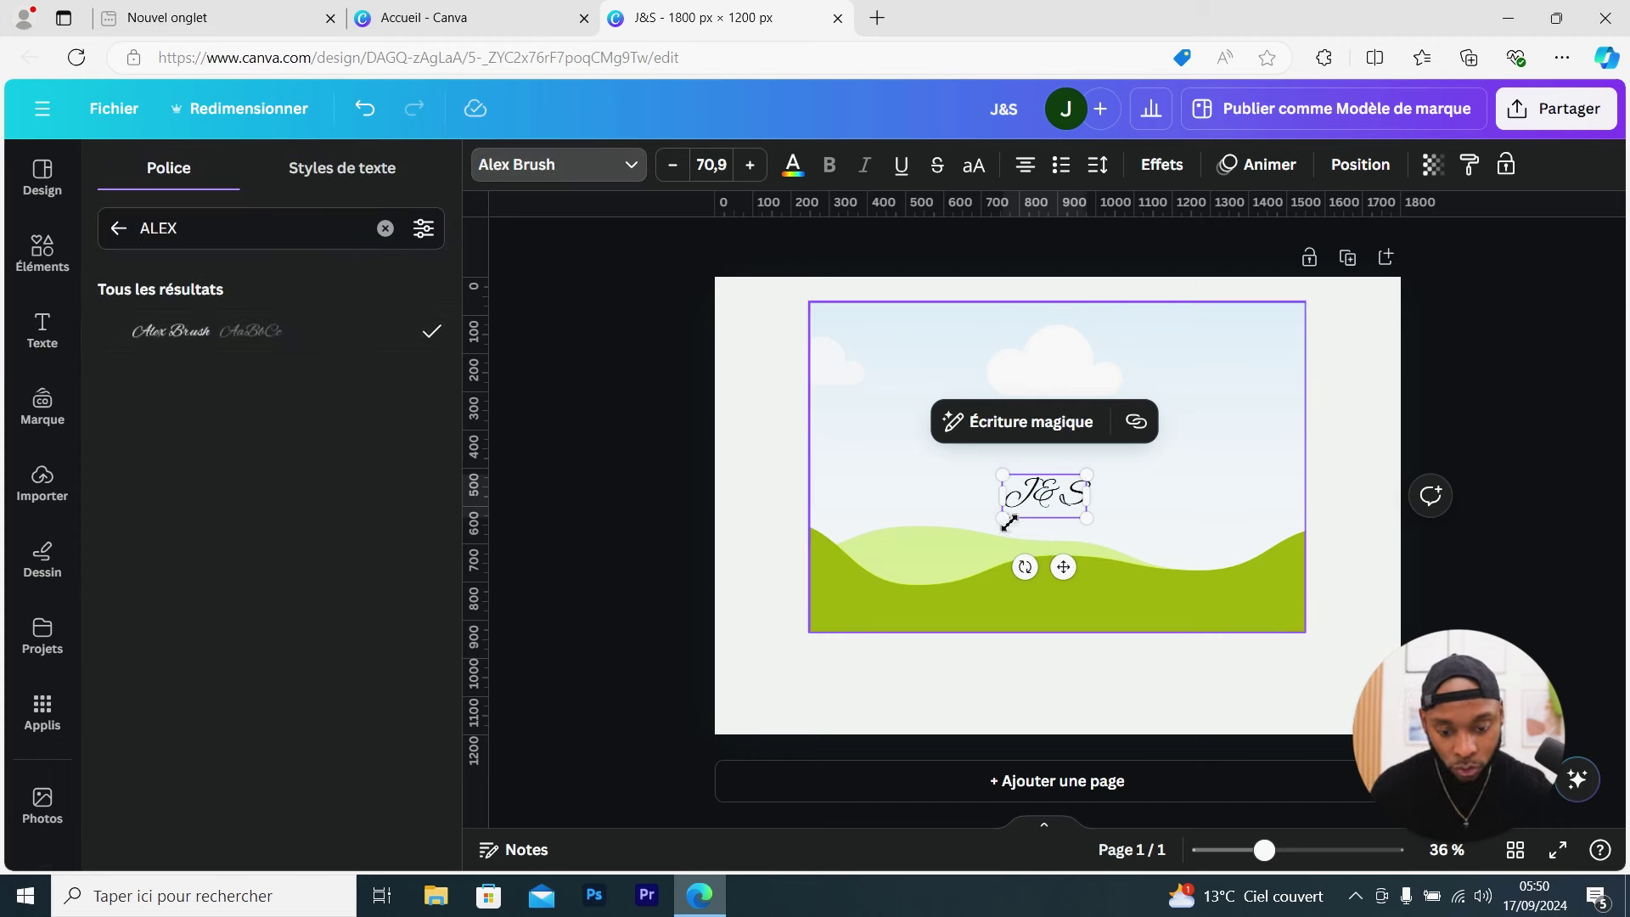
pyautogui.hotkey('ctrl', 'z')
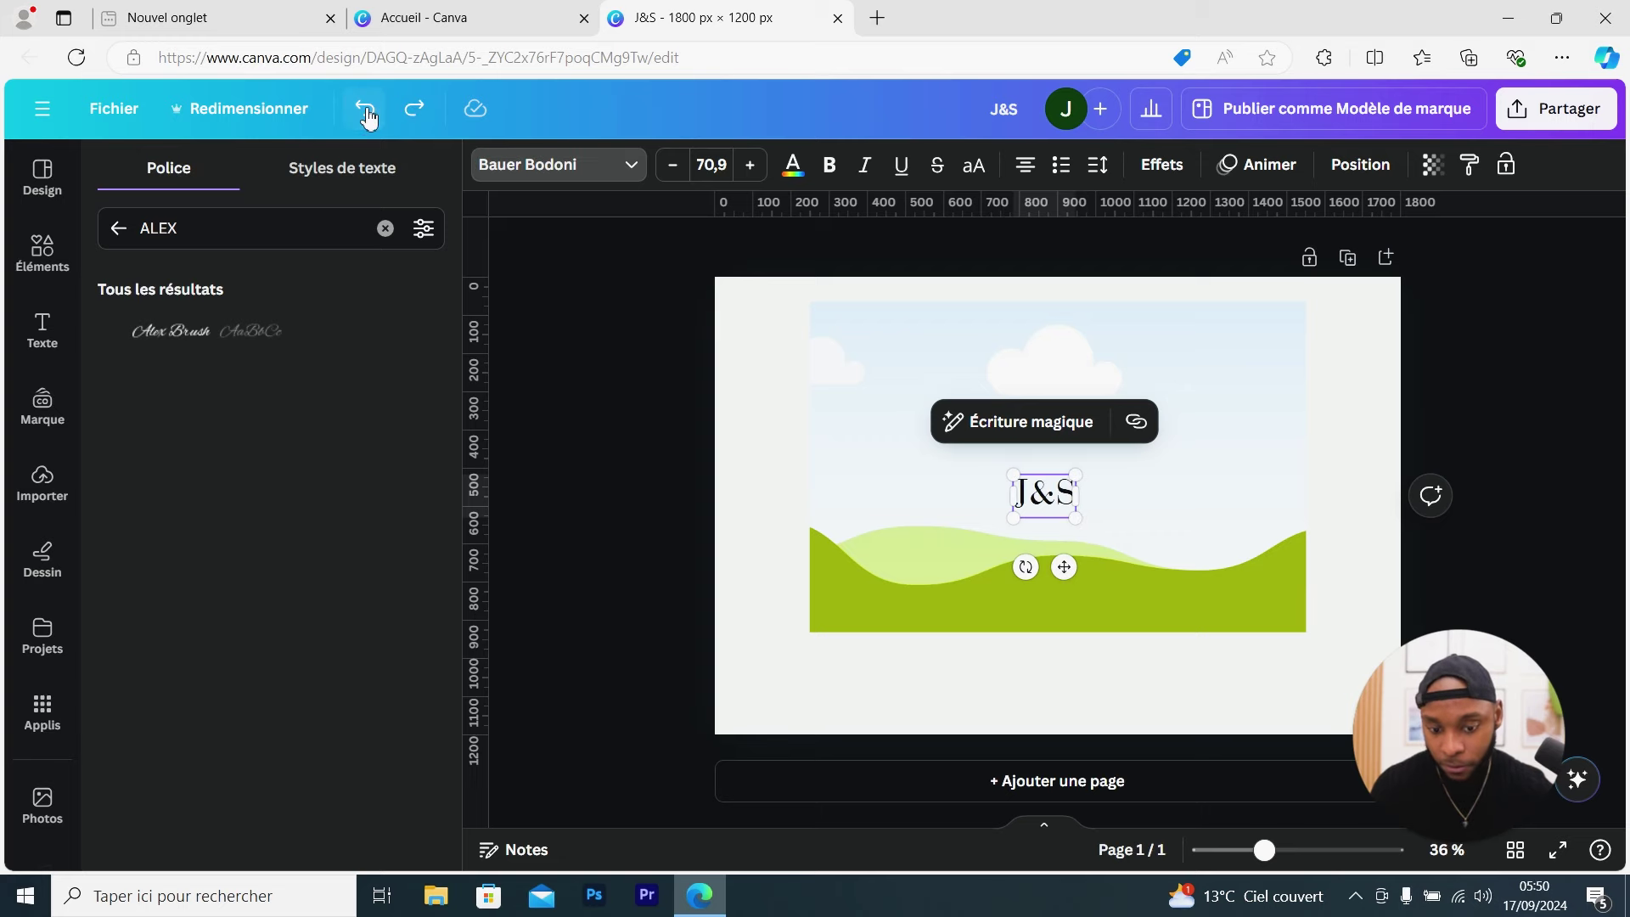
# Move the "J&S" text just below the photo frame, centred horizontally on the page
pyautogui.click(1211, 543)
pyautogui.moveTo(1044, 492); pyautogui.dragTo(1059, 663)
pyautogui.click(1105, 672)
# Duplicate the "J&S" text slightly lower and replace the copy's content with the couple's first names separated by a slash
pyautogui.click(1076, 677)
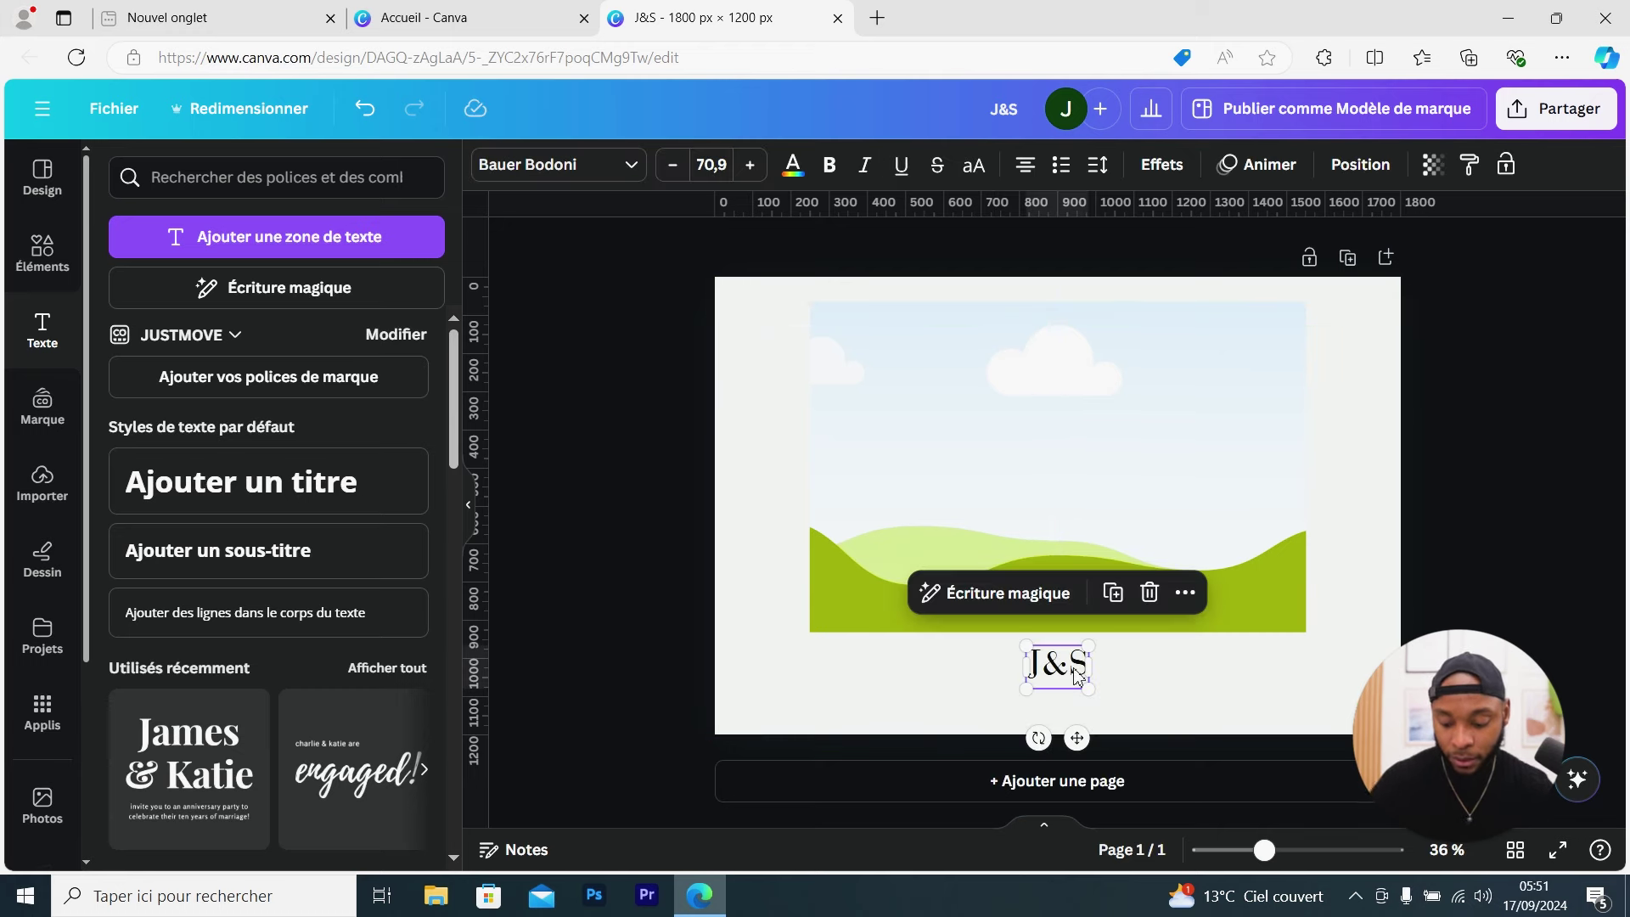
pyautogui.keyDown('alt'); pyautogui.moveTo(1076, 676); pyautogui.dragTo(1160, 700); pyautogui.keyUp('alt')
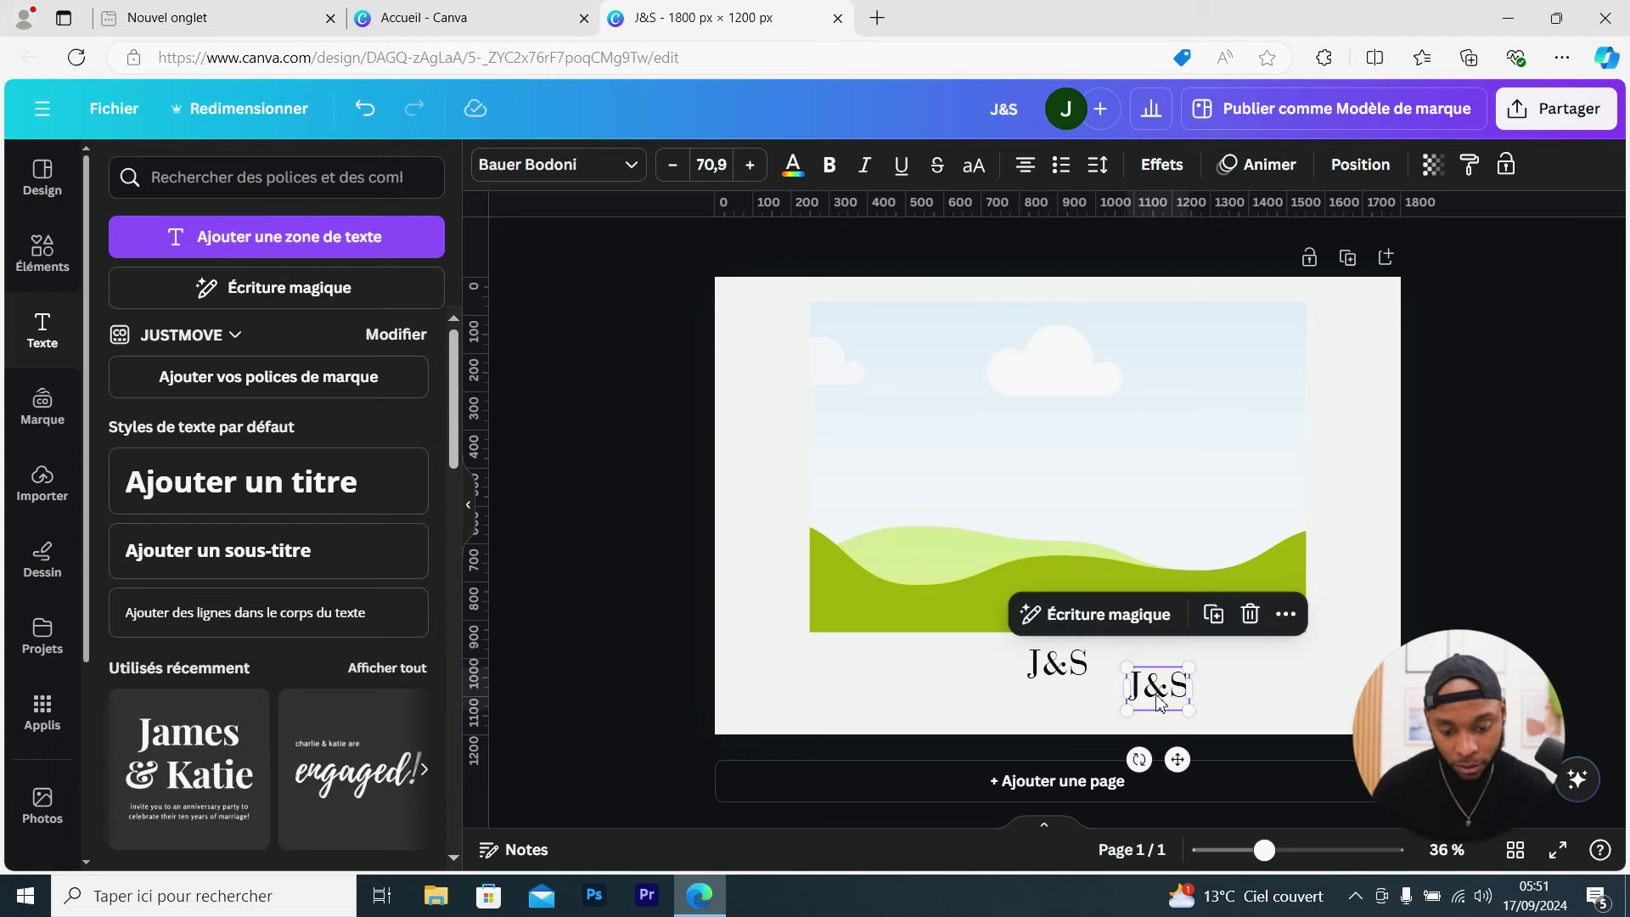
pyautogui.doubleClick(1160, 698)
pyautogui.write('Johana')
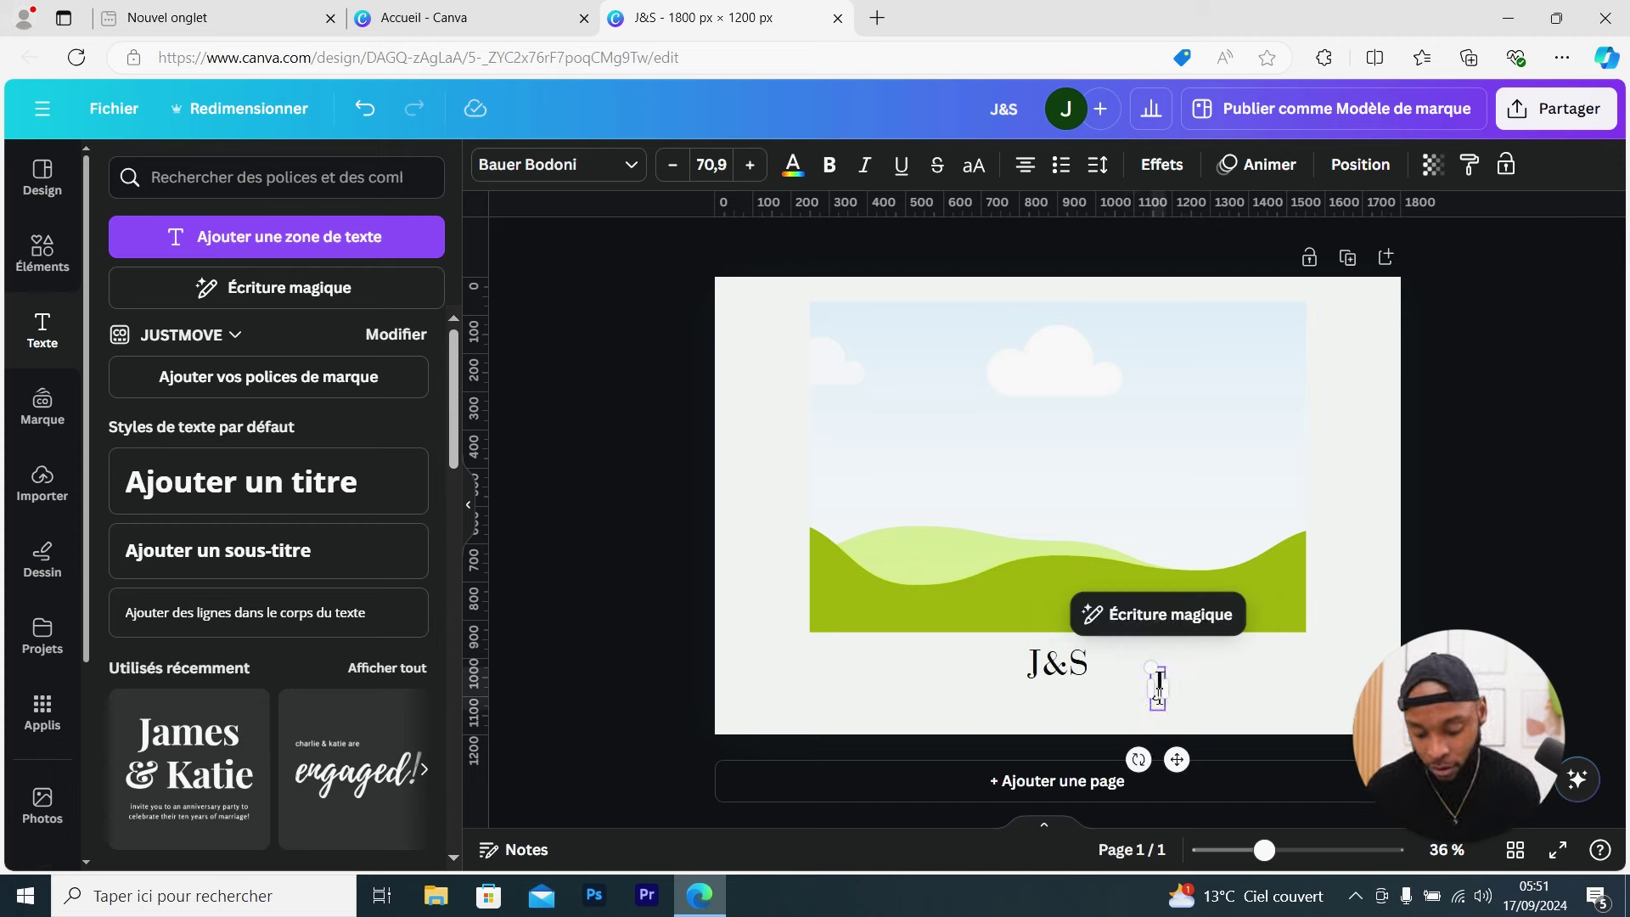
pyautogui.write('/Silvain')
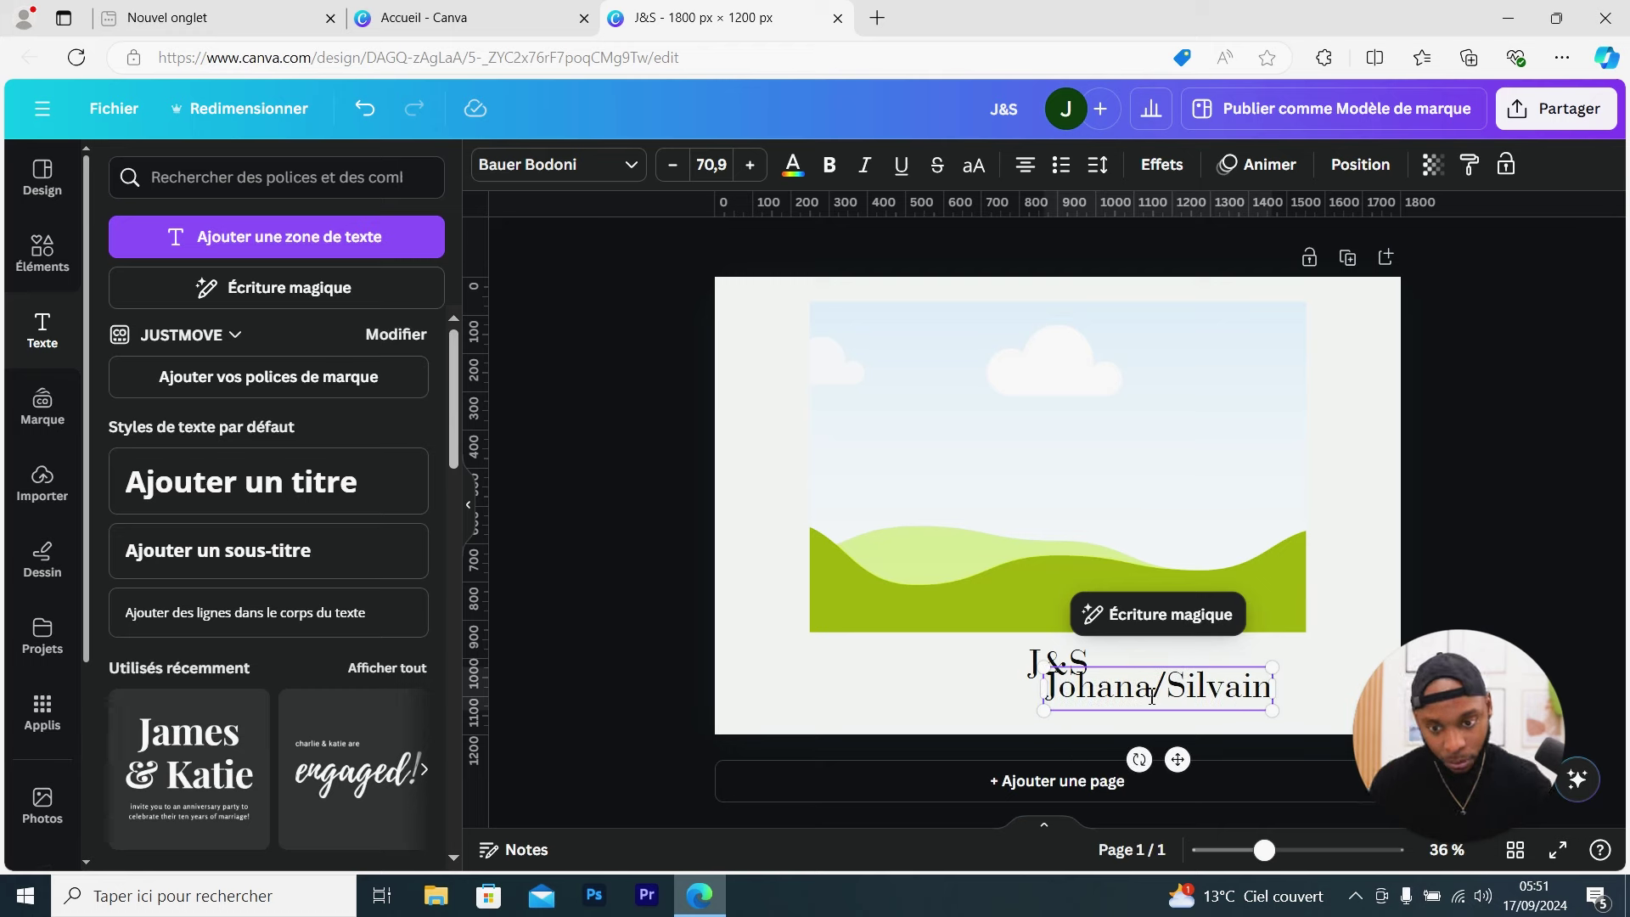
# Convert the couple's names text below the initials to uppercase
pyautogui.click(1212, 685)
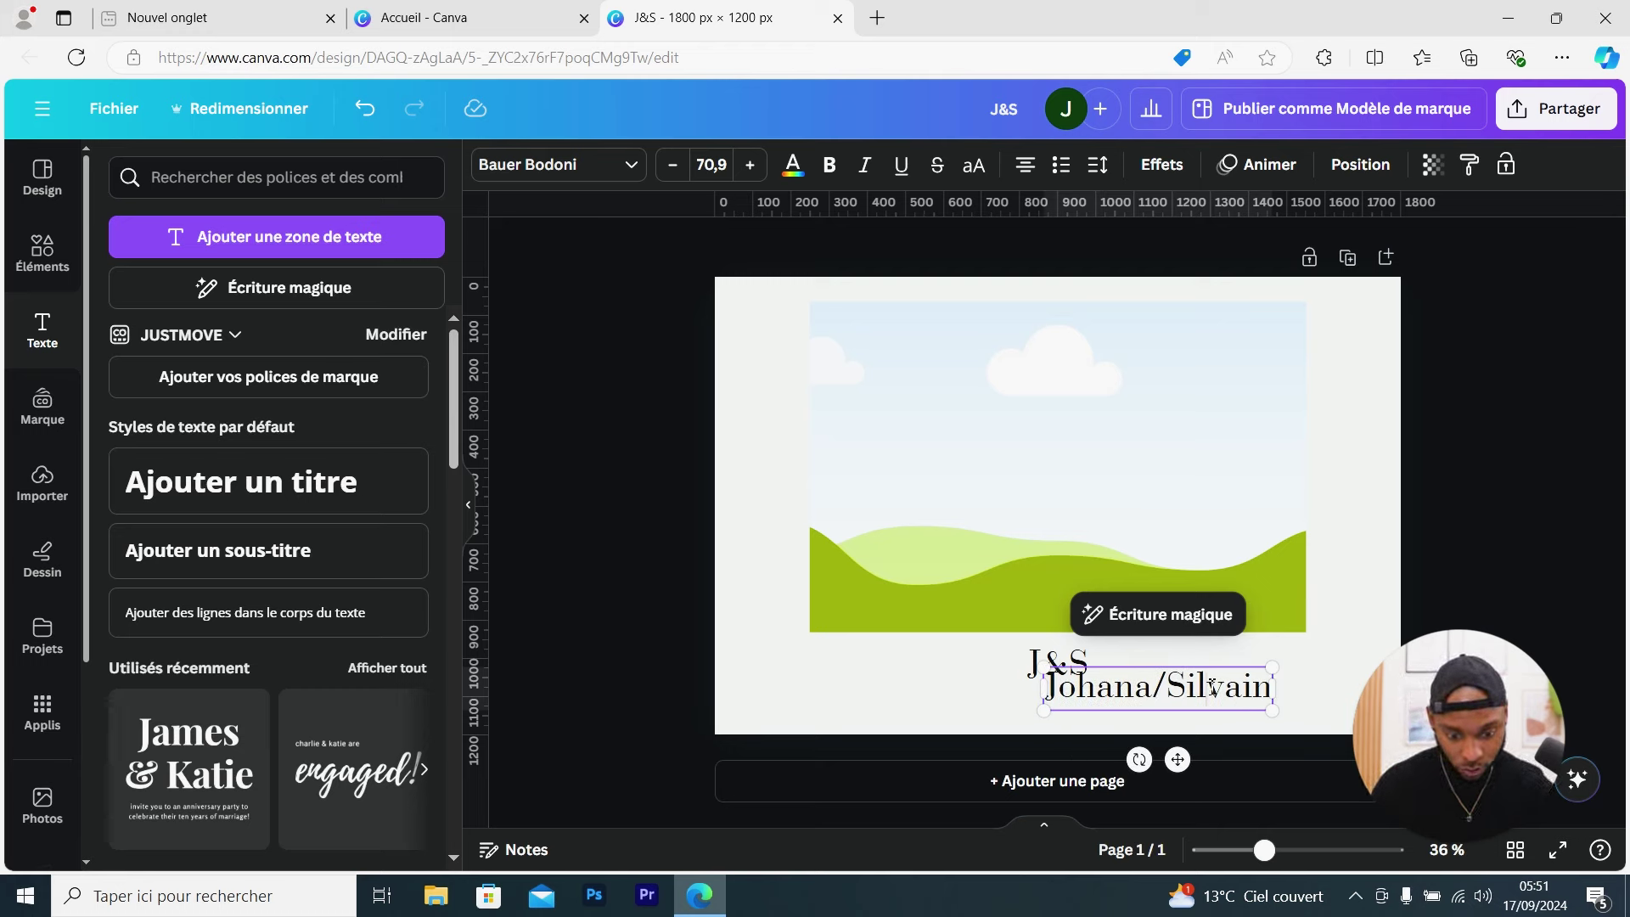
pyautogui.hotkey('ctrl', 'a')
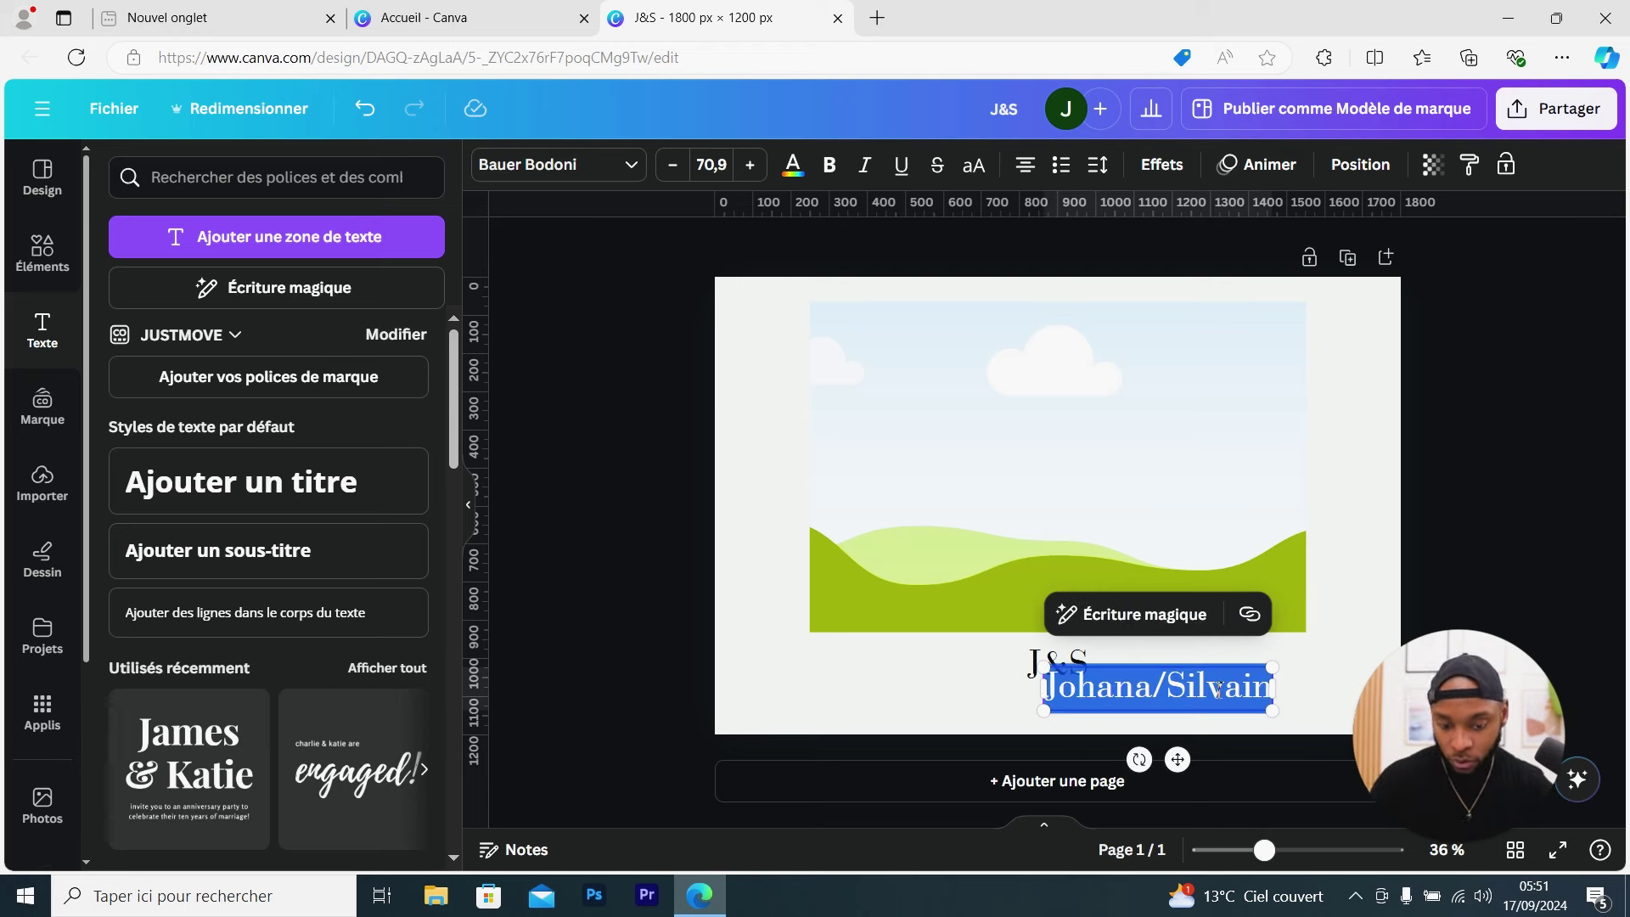
pyautogui.click(975, 165)
pyautogui.click(1336, 628)
# Centre the names text horizontally beneath the "J&S" initials and nudge the initials slightly up towards the photo frame
pyautogui.click(1227, 702)
pyautogui.moveTo(1227, 702); pyautogui.dragTo(1151, 712)
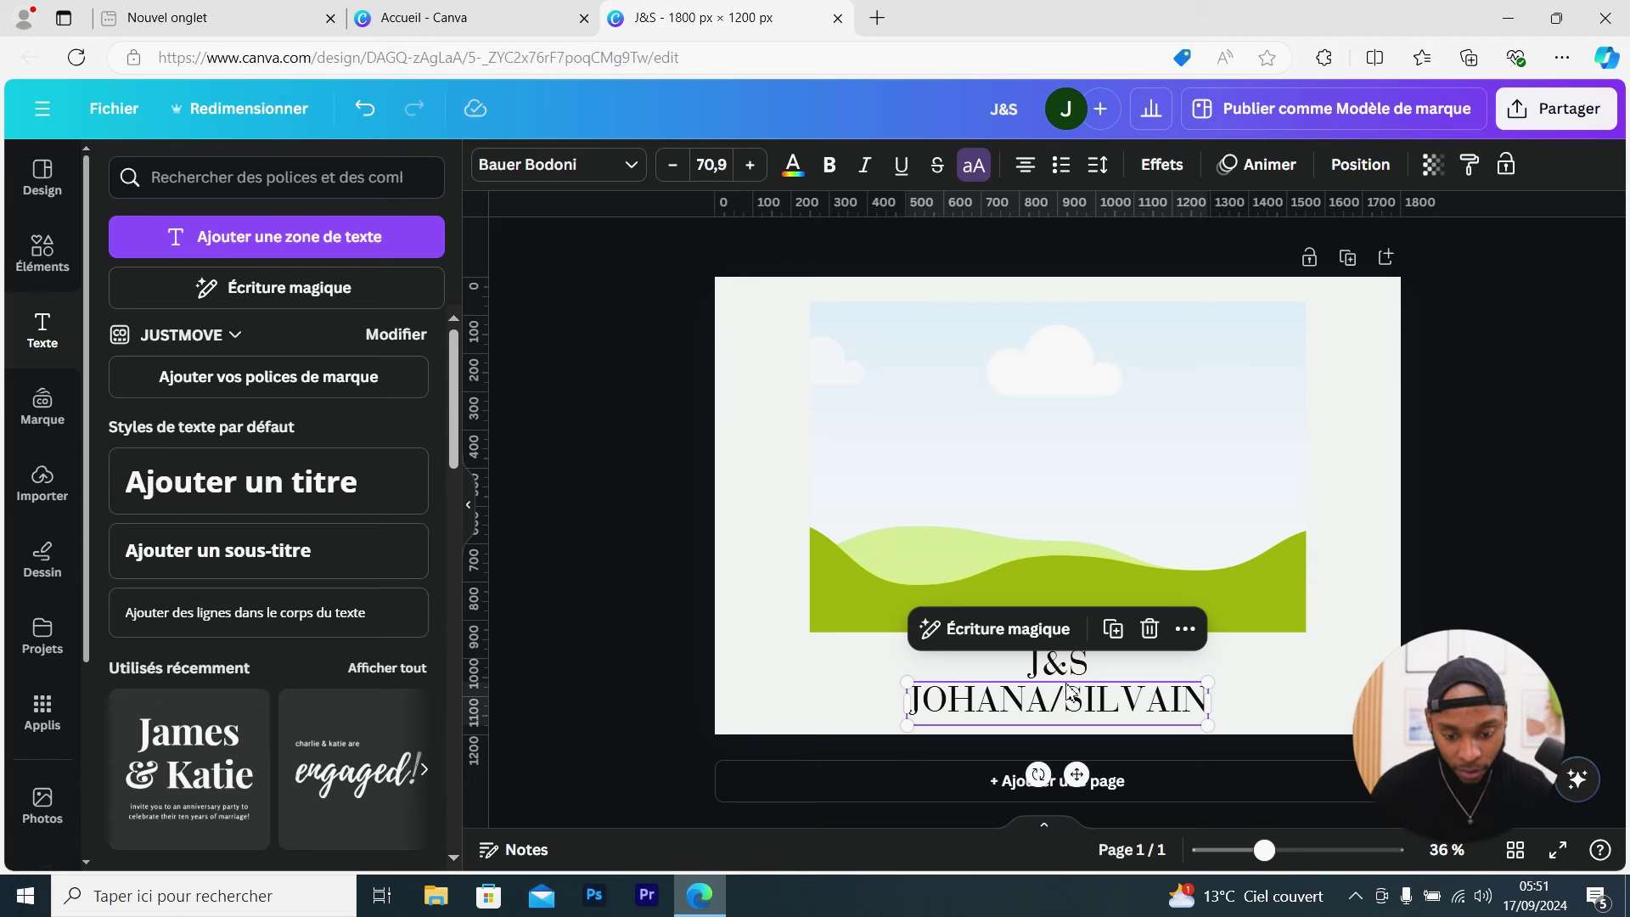
pyautogui.click(1136, 679)
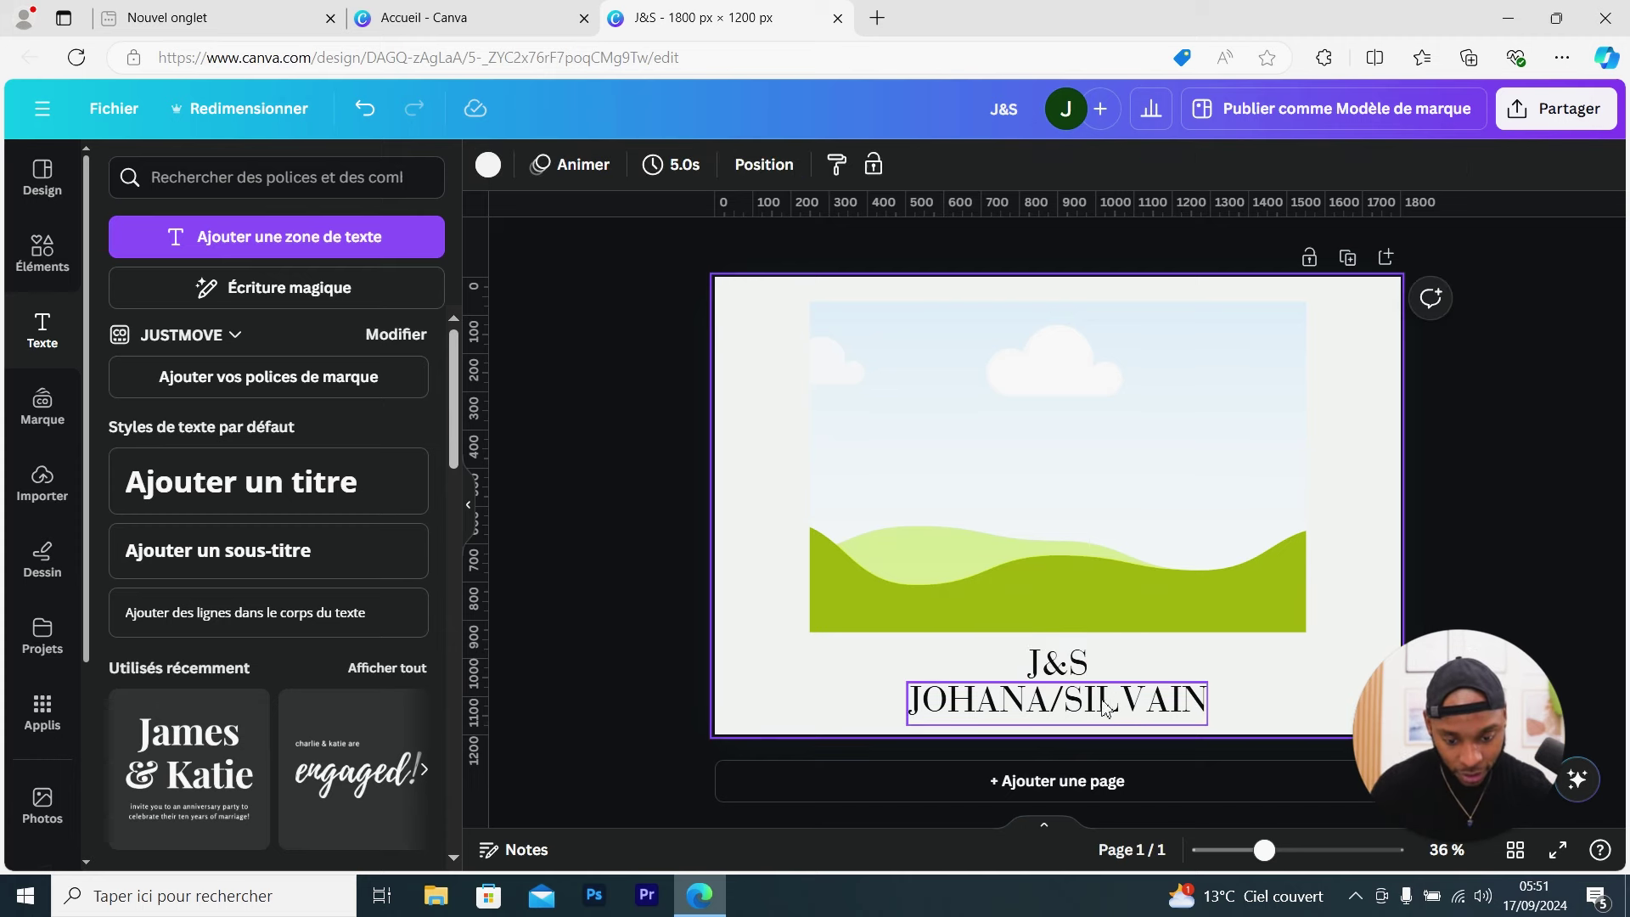
pyautogui.moveTo(1071, 662); pyautogui.dragTo(1074, 655)
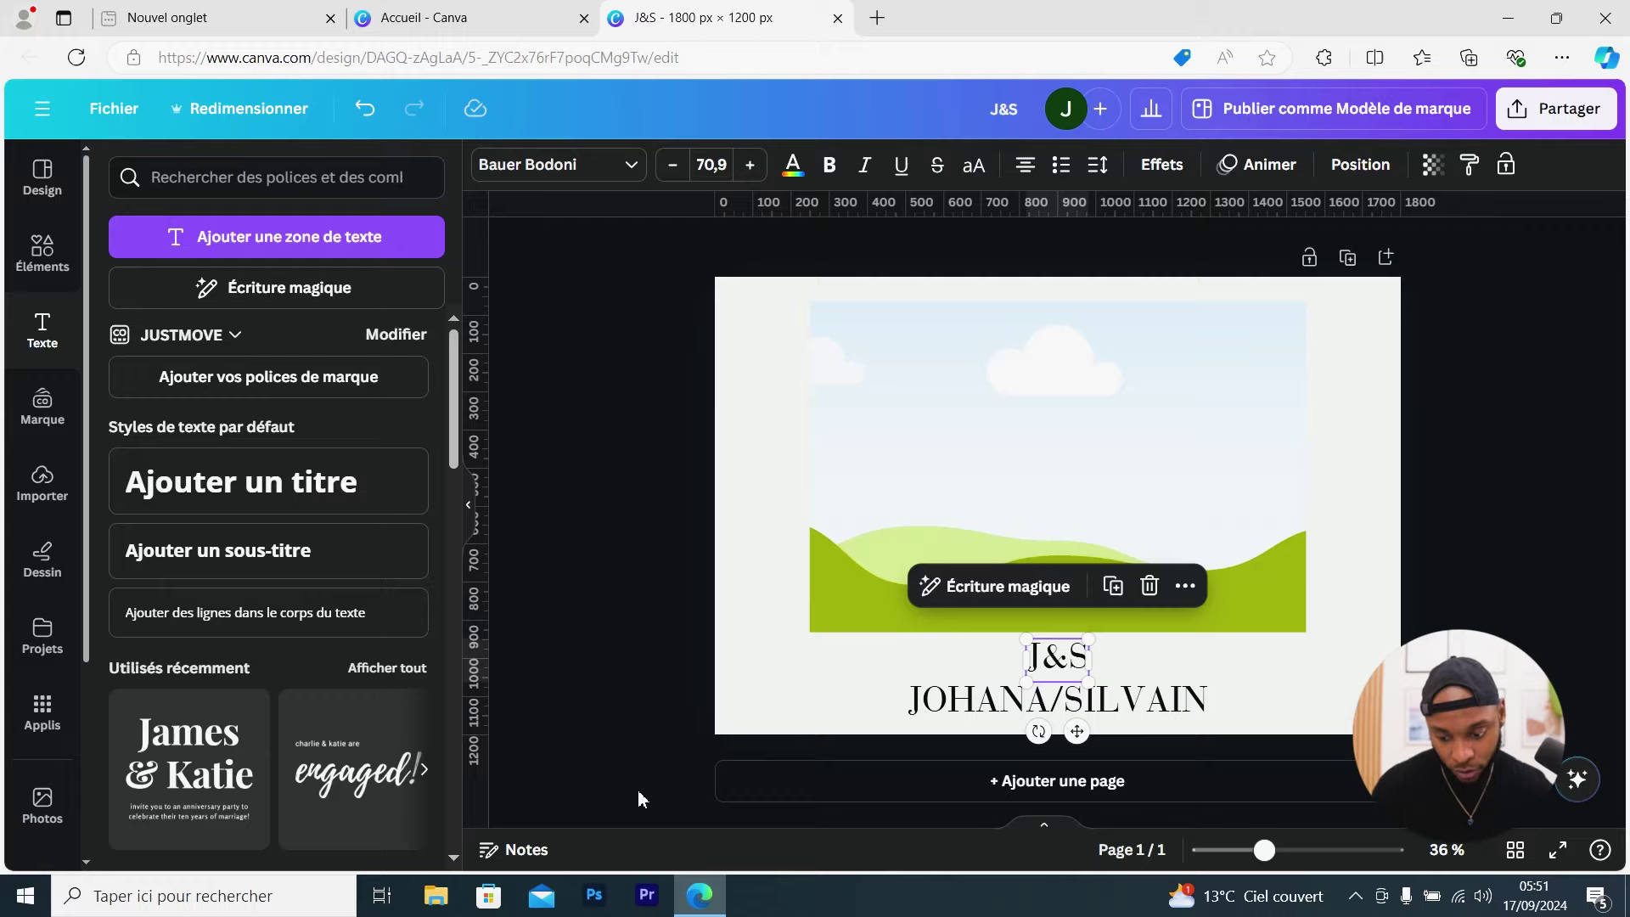
# Open the reference template image from the INSPIRATION PTBTH folder in a small window beside the Canva design and examine its lettering
pyautogui.click(1508, 17)
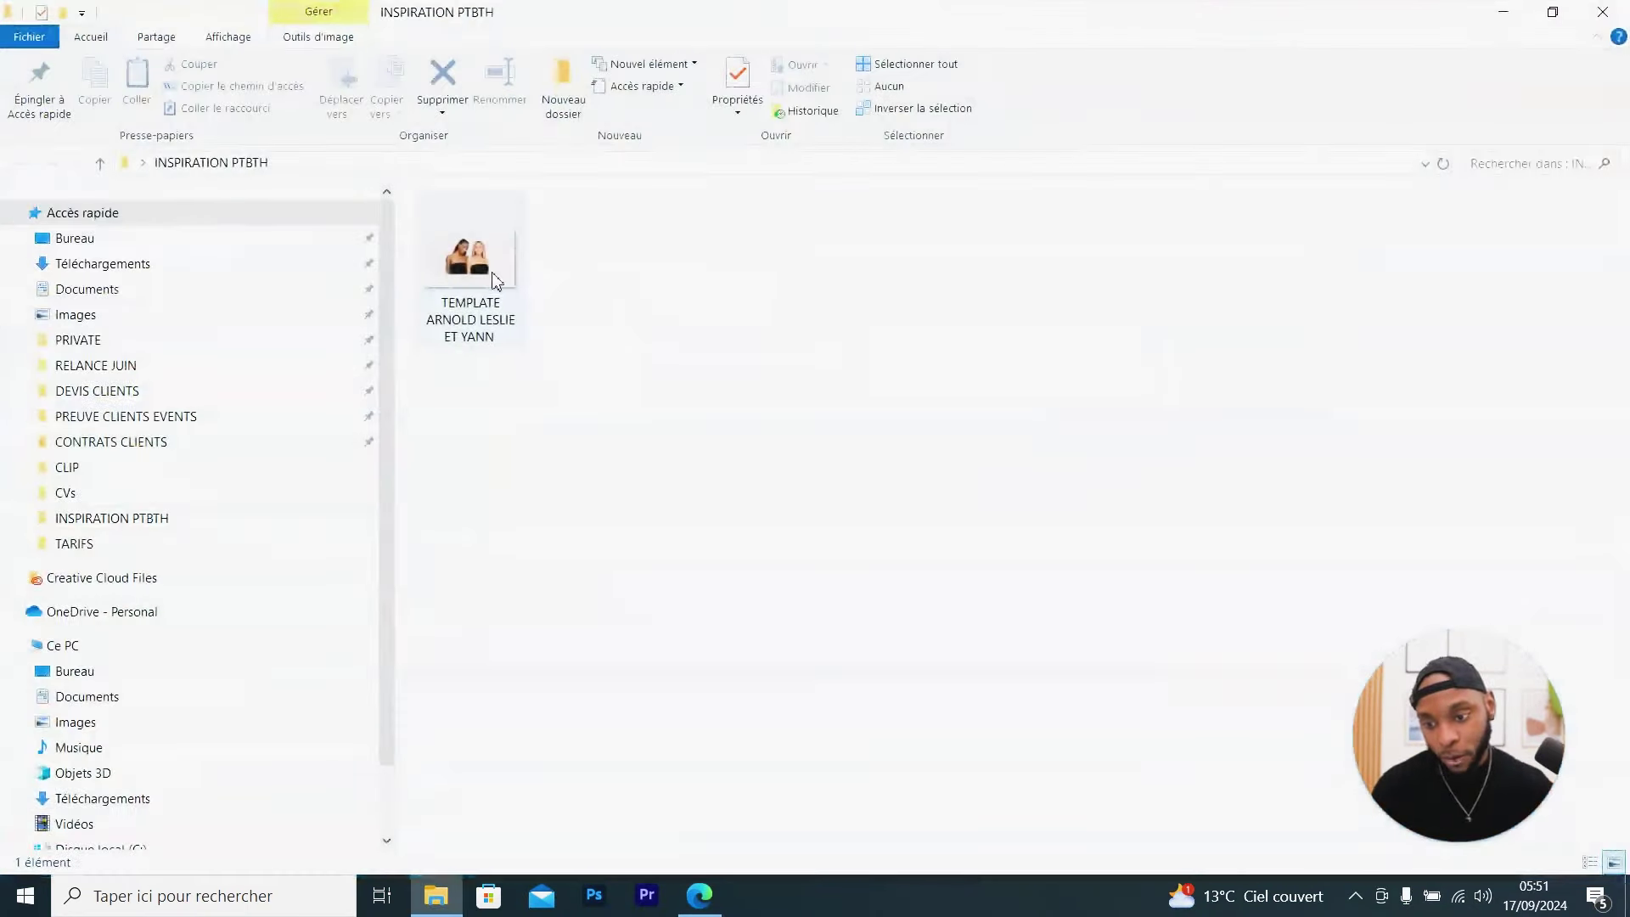
pyautogui.doubleClick(496, 280)
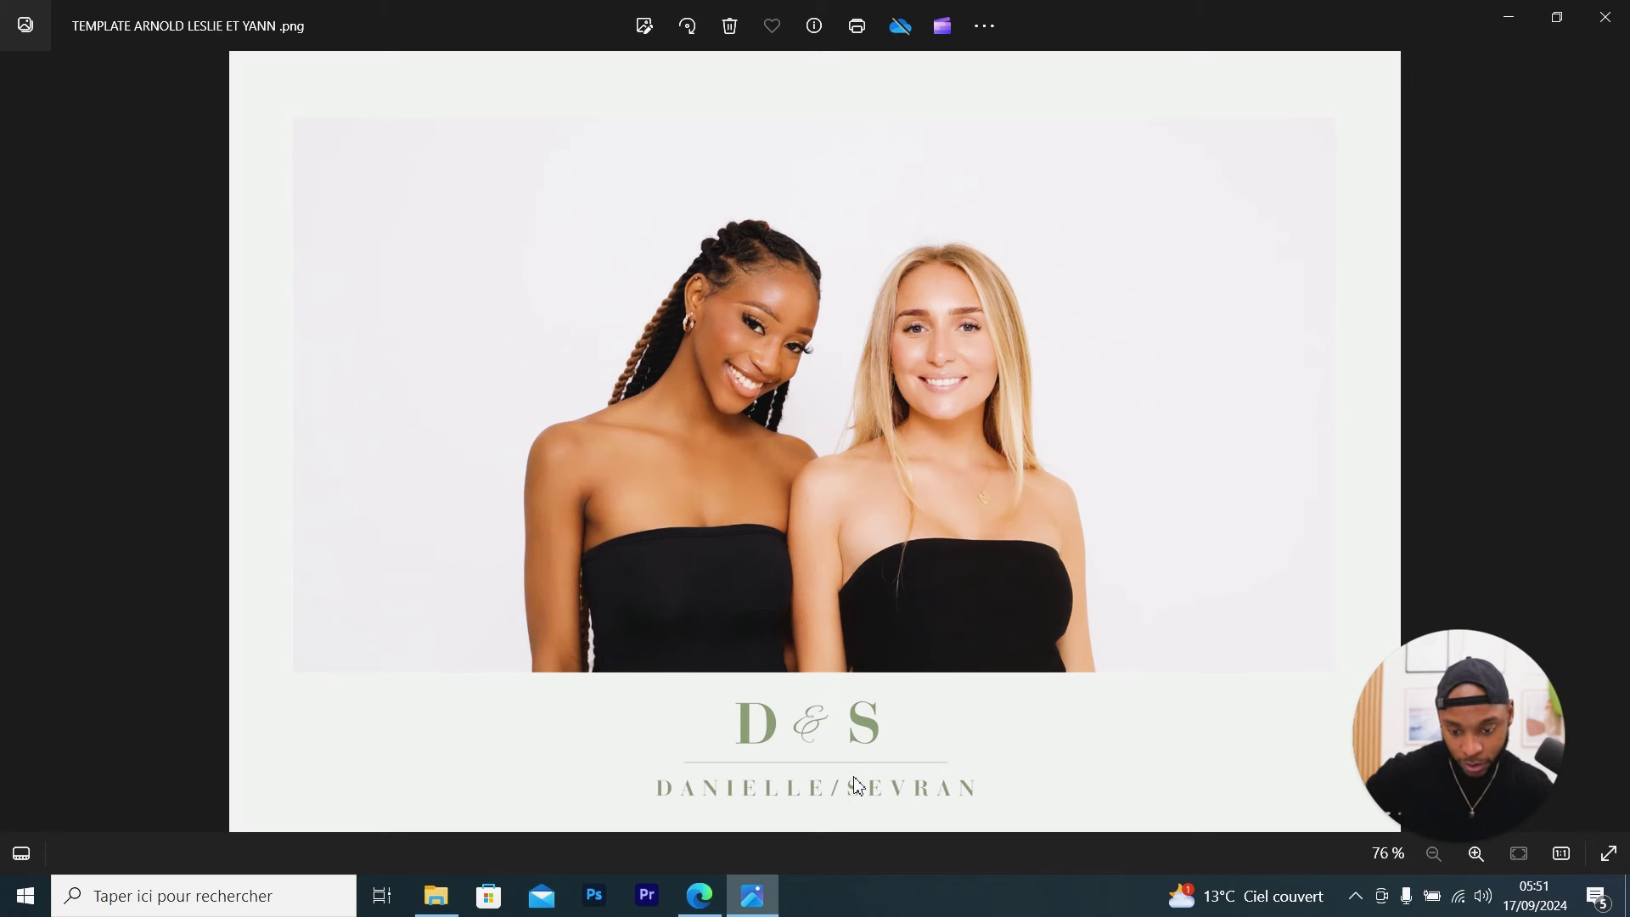
pyautogui.click(1556, 17)
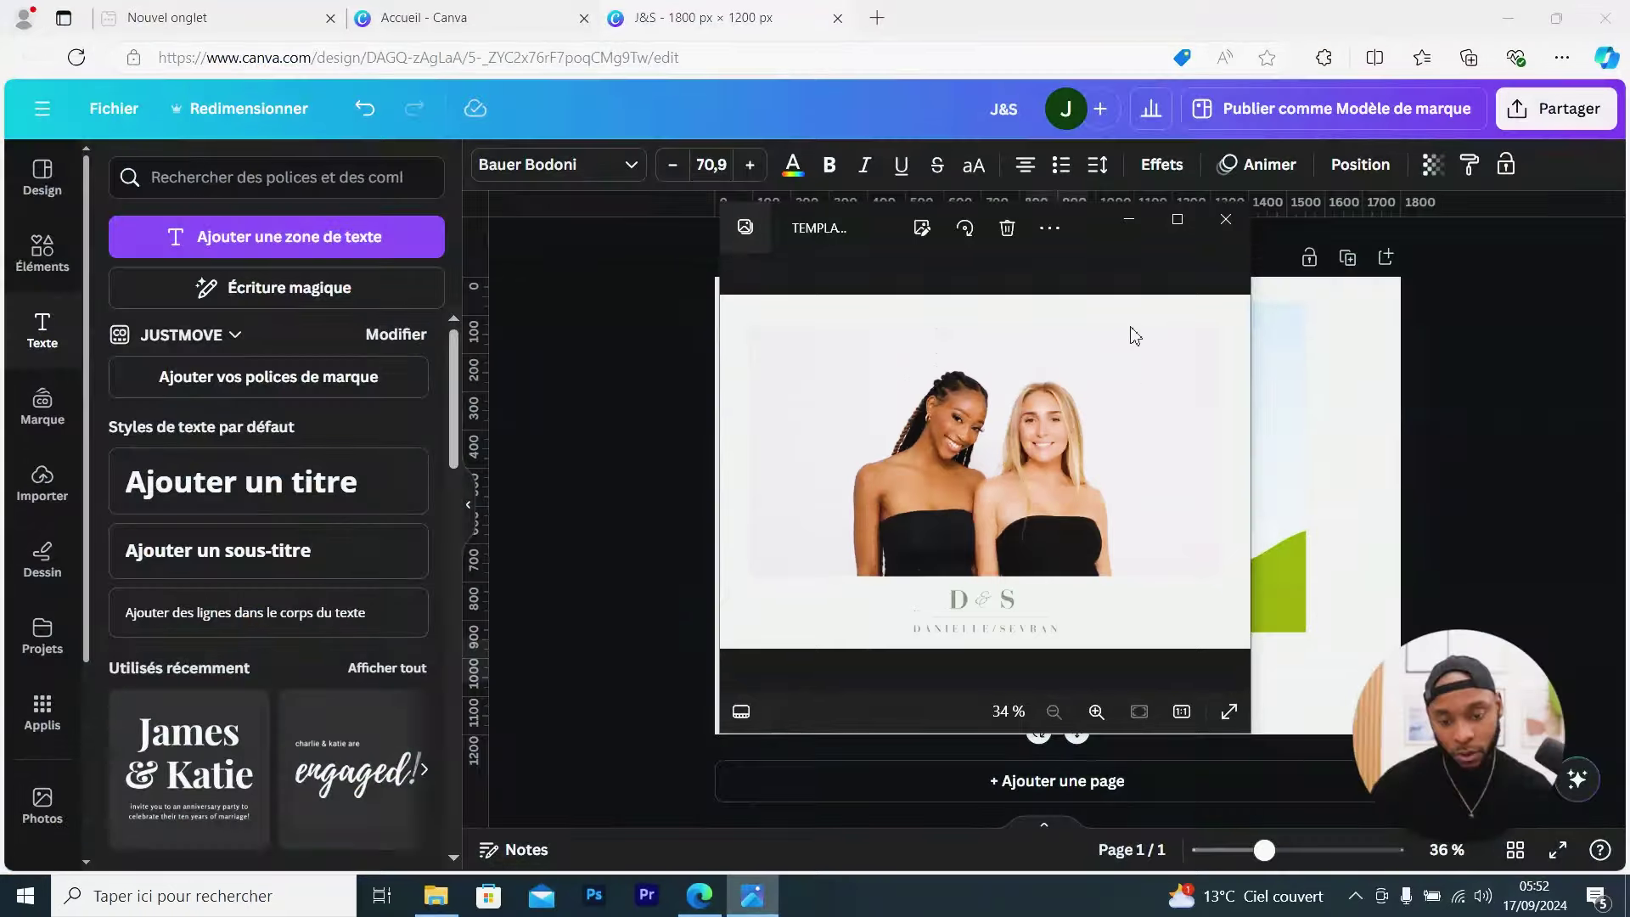
pyautogui.moveTo(1095, 226); pyautogui.dragTo(502, 175)
pyautogui.click(535, 176)
pyautogui.click(752, 895)
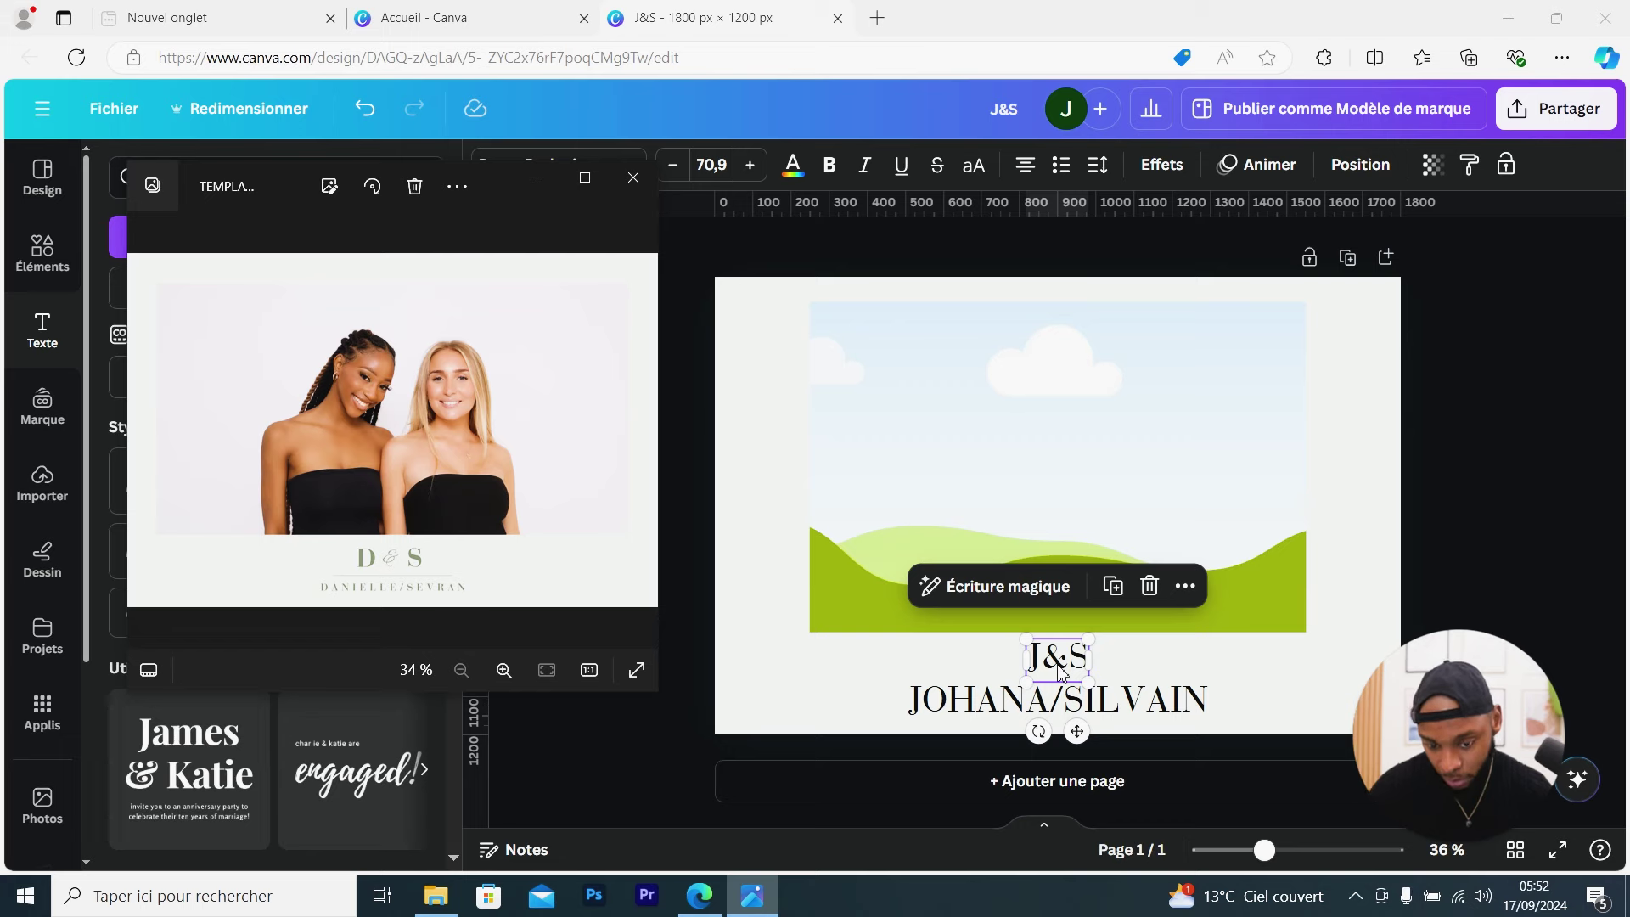
# Replace the ampersand in the "J&S" text with blank space and make the initials bold
pyautogui.click(1061, 670)
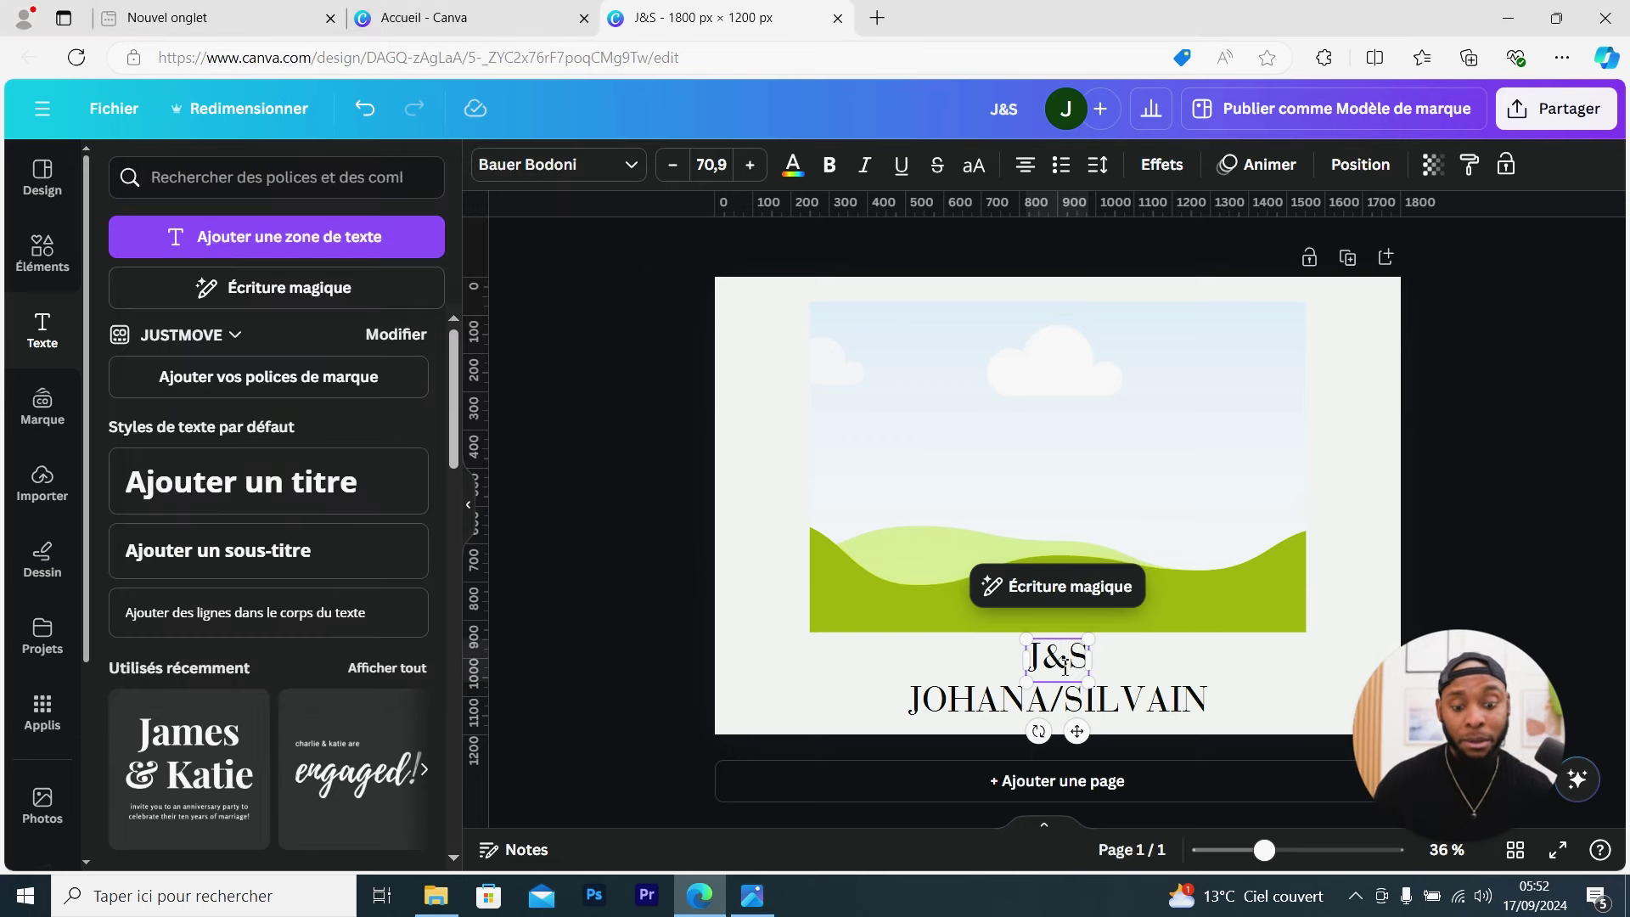
pyautogui.press('BackSpace')
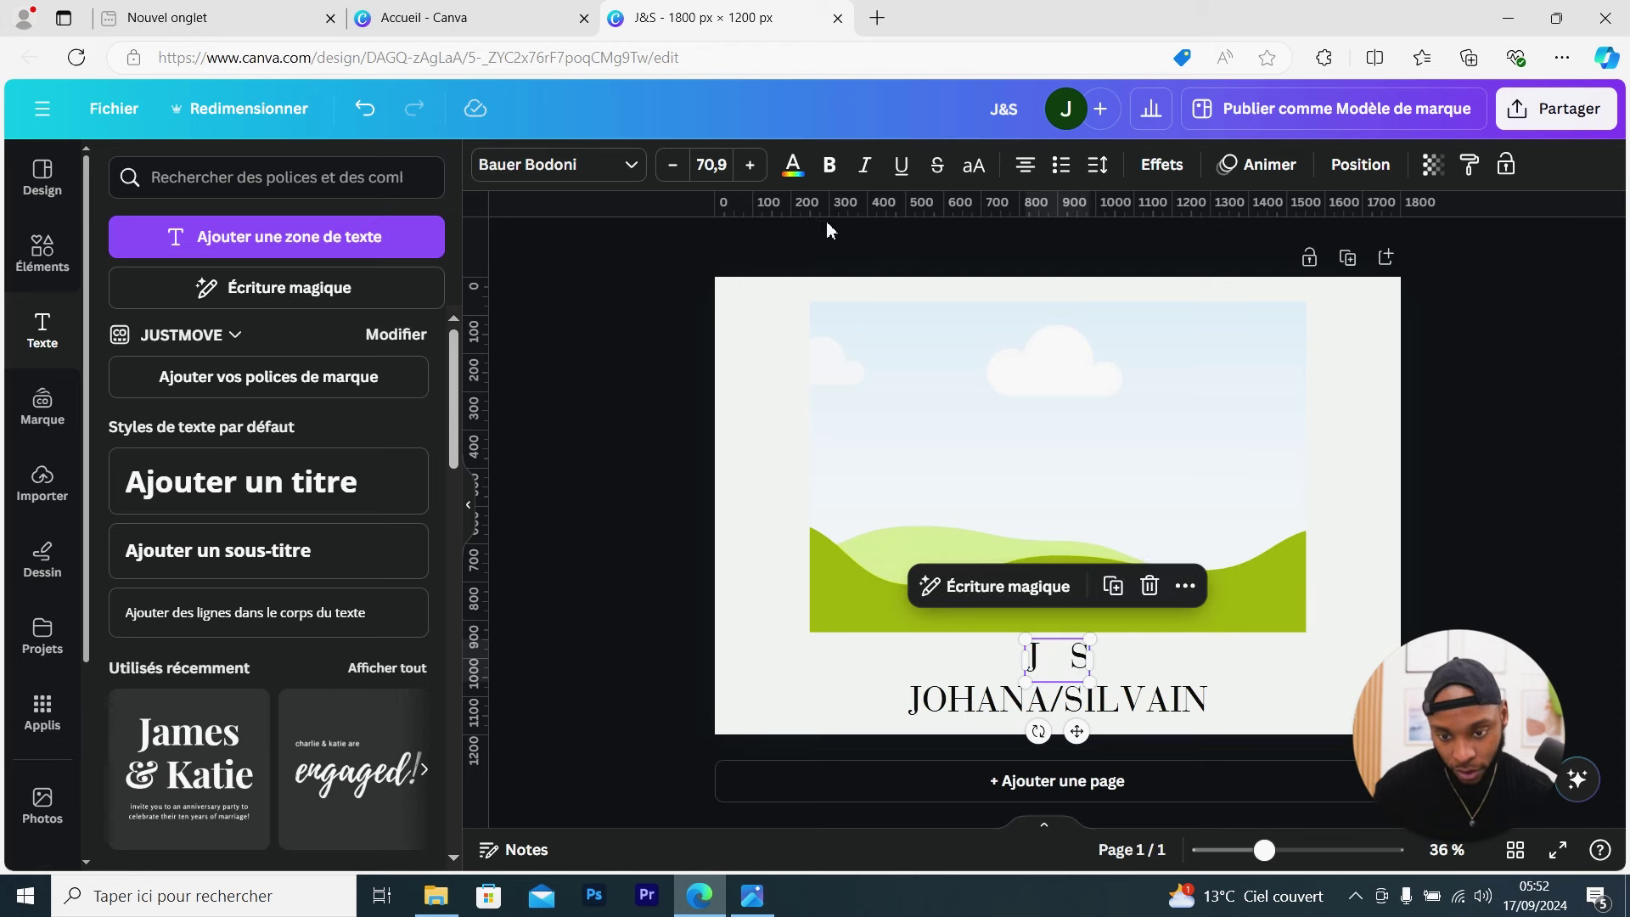
pyautogui.click(829, 165)
pyautogui.click(1151, 672)
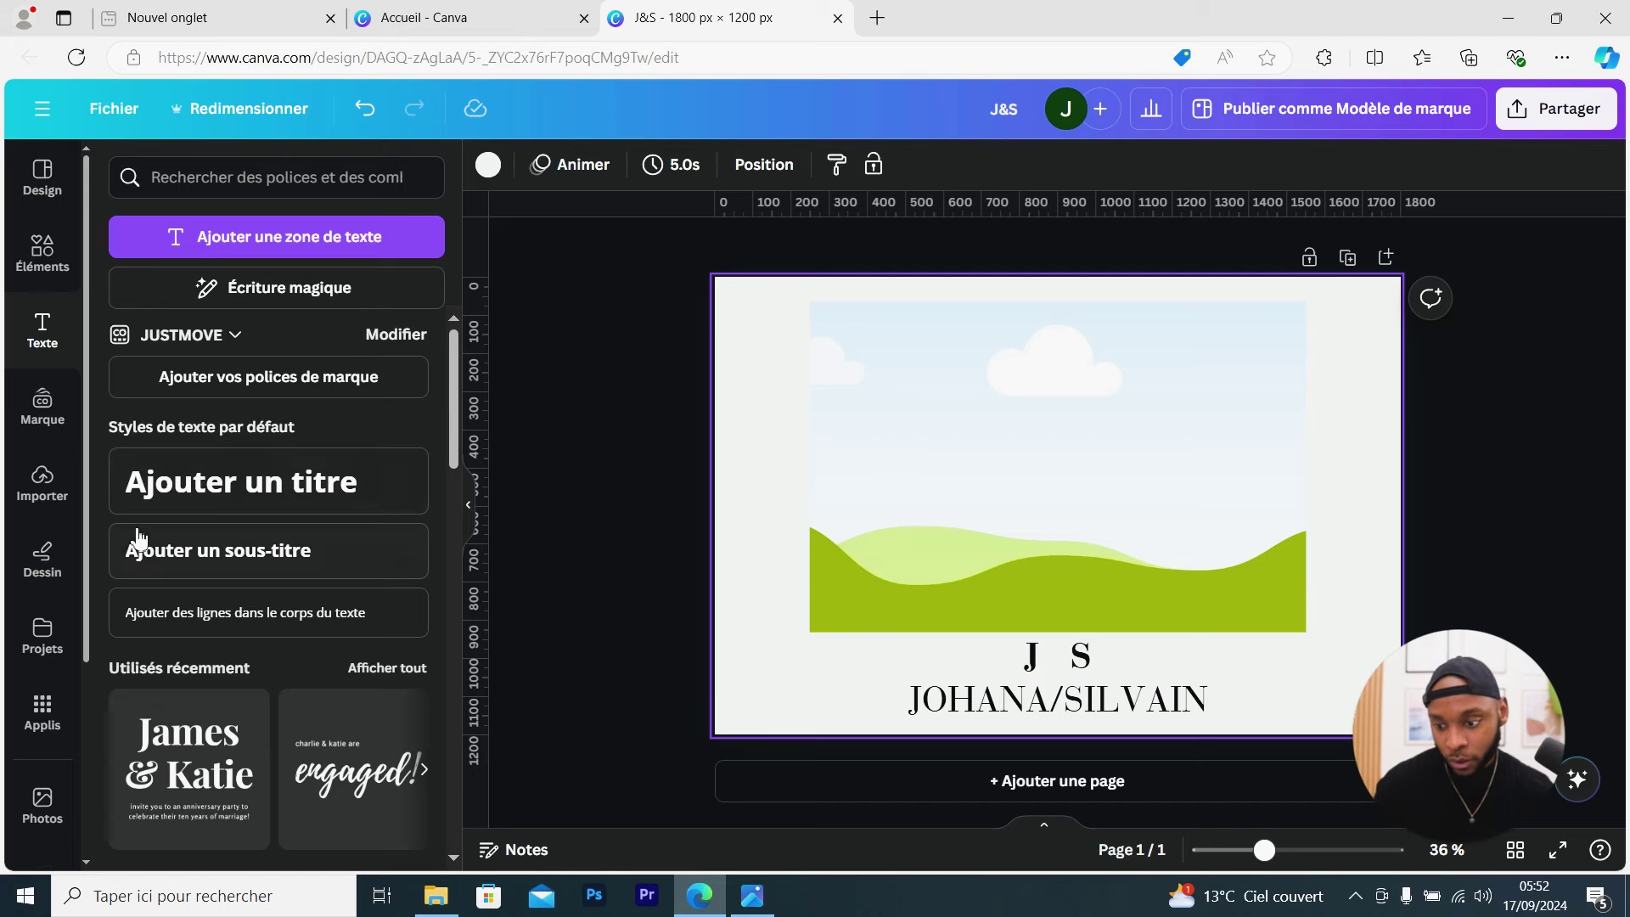
# Add a separate "&" text in the Alex Brush font and place it between the J and S initials
pyautogui.click(371, 246)
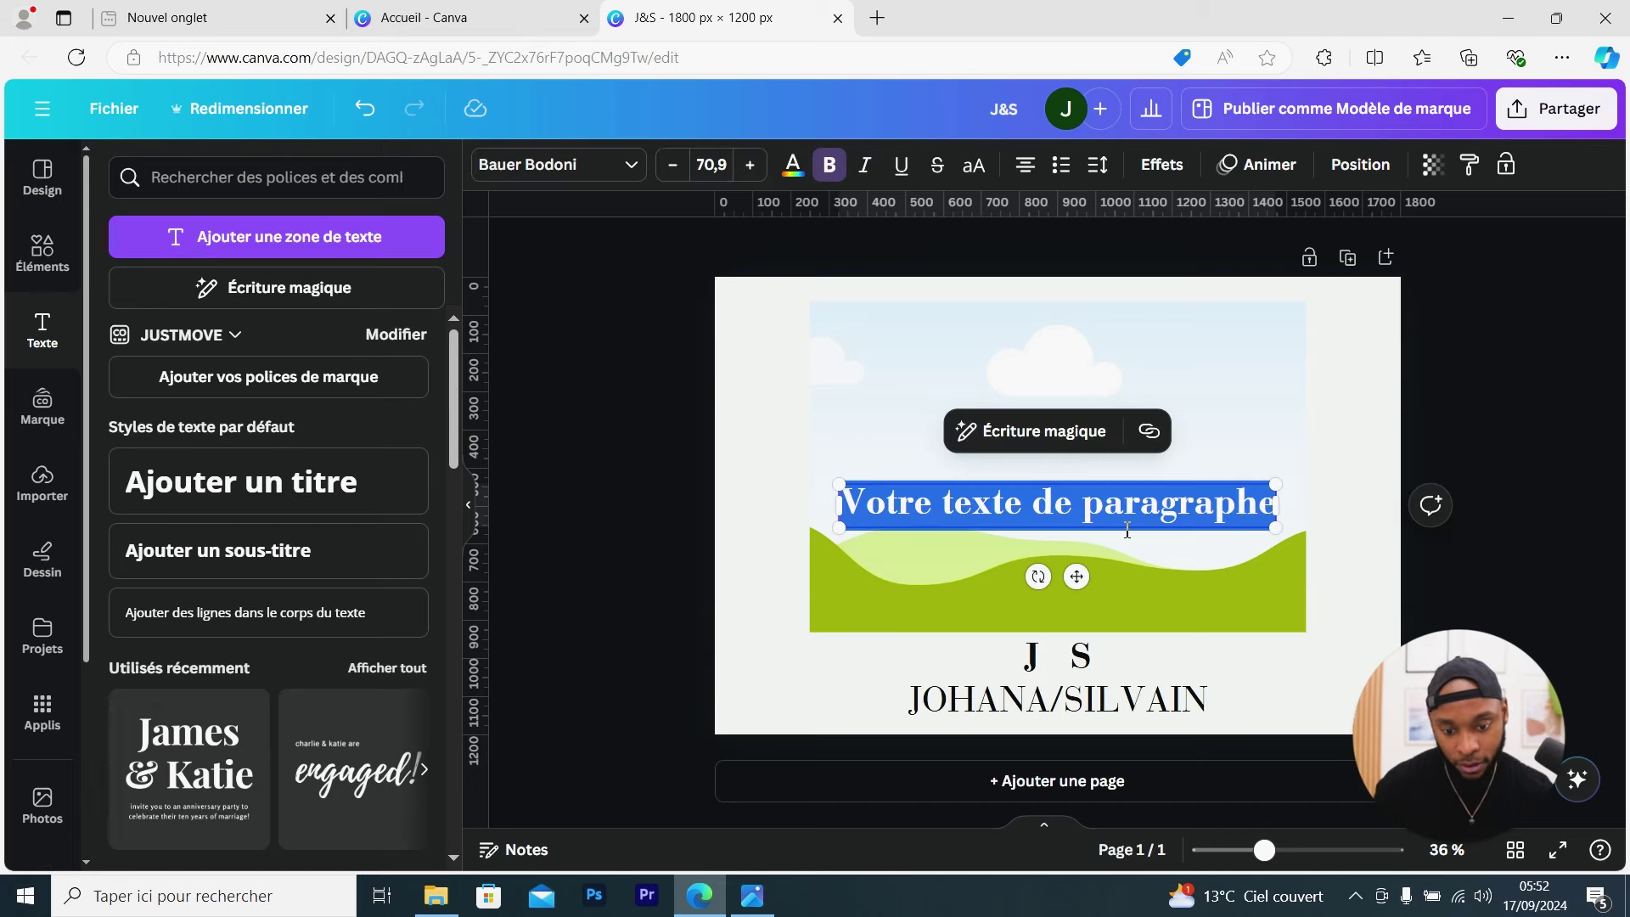
pyautogui.write('&')
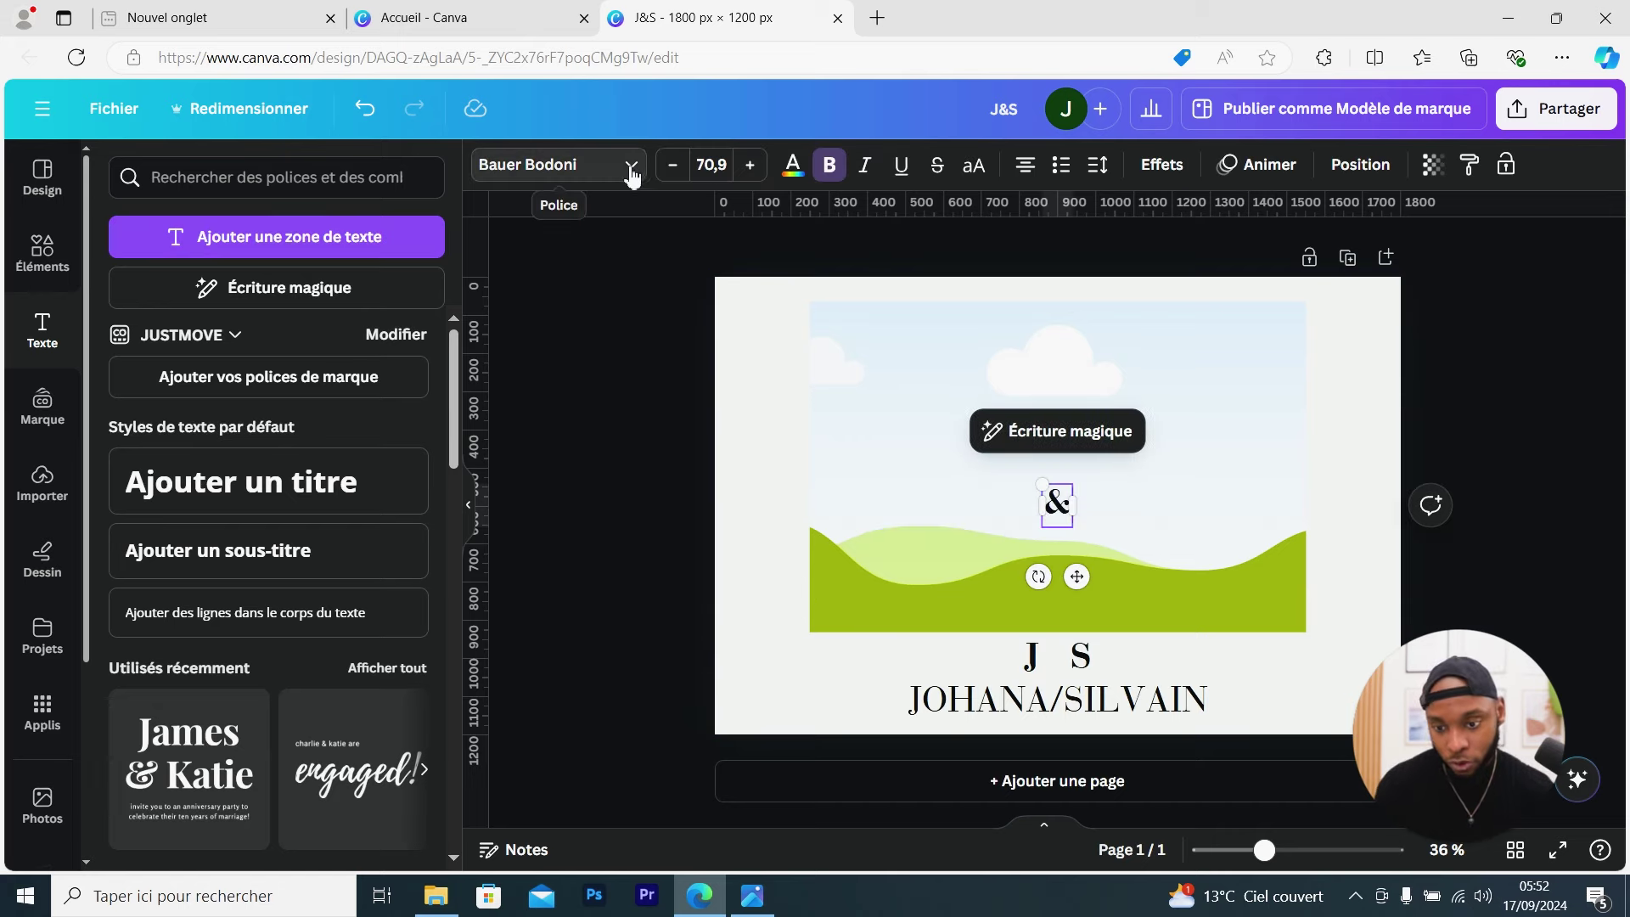
pyautogui.click(611, 165)
pyautogui.click(255, 344)
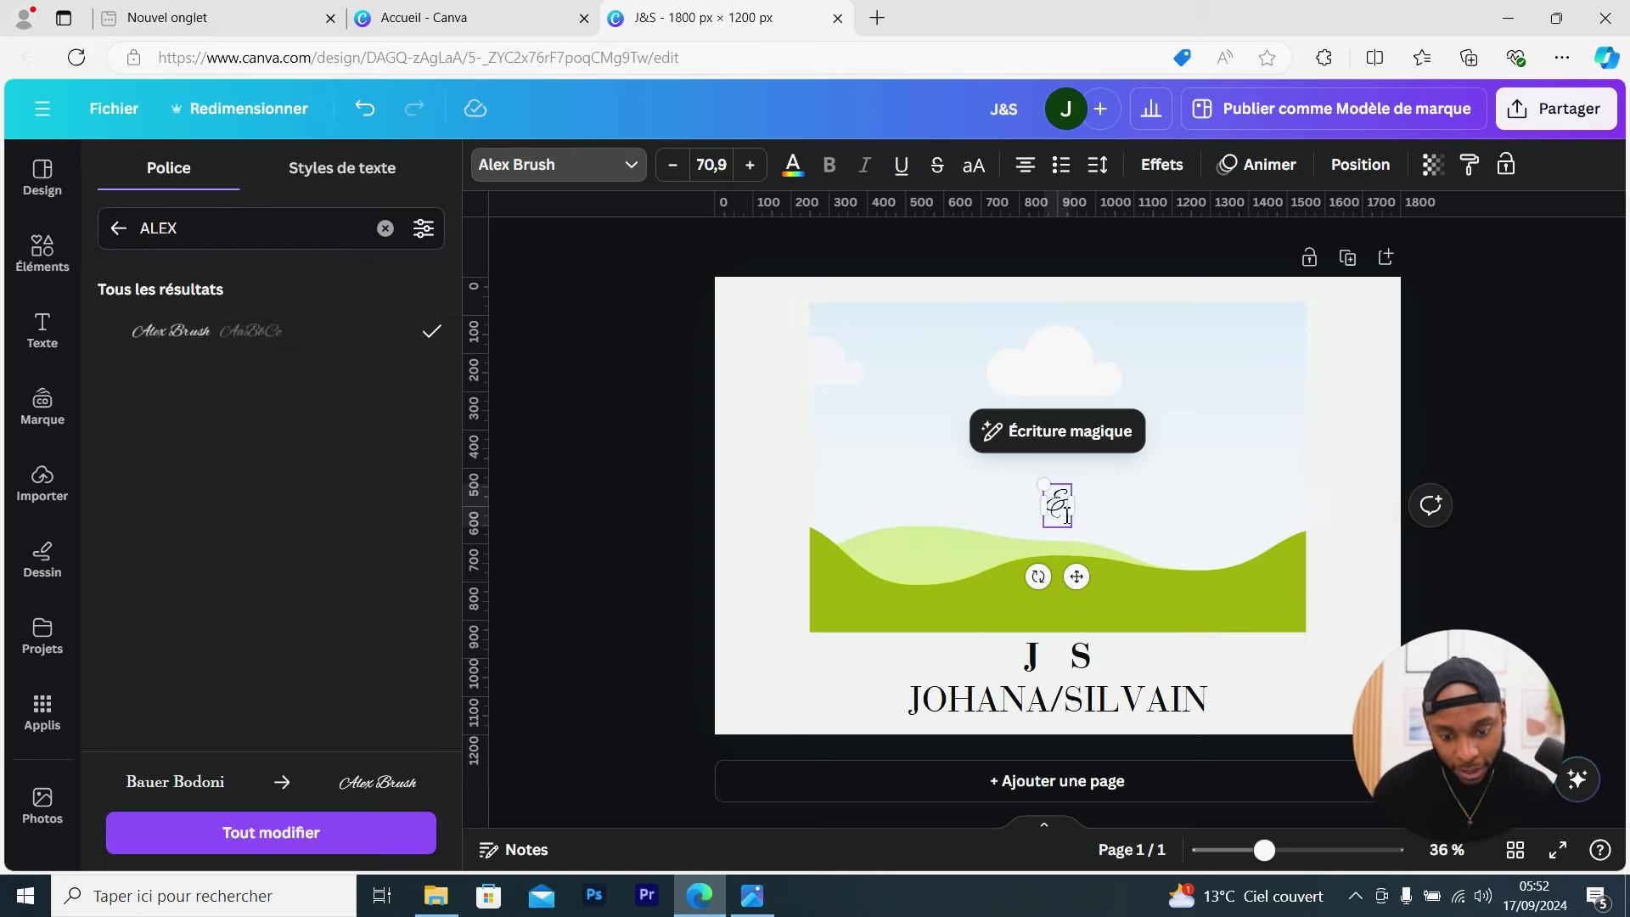
pyautogui.press('Escape')
pyautogui.moveTo(1056, 501); pyautogui.dragTo(1059, 670)
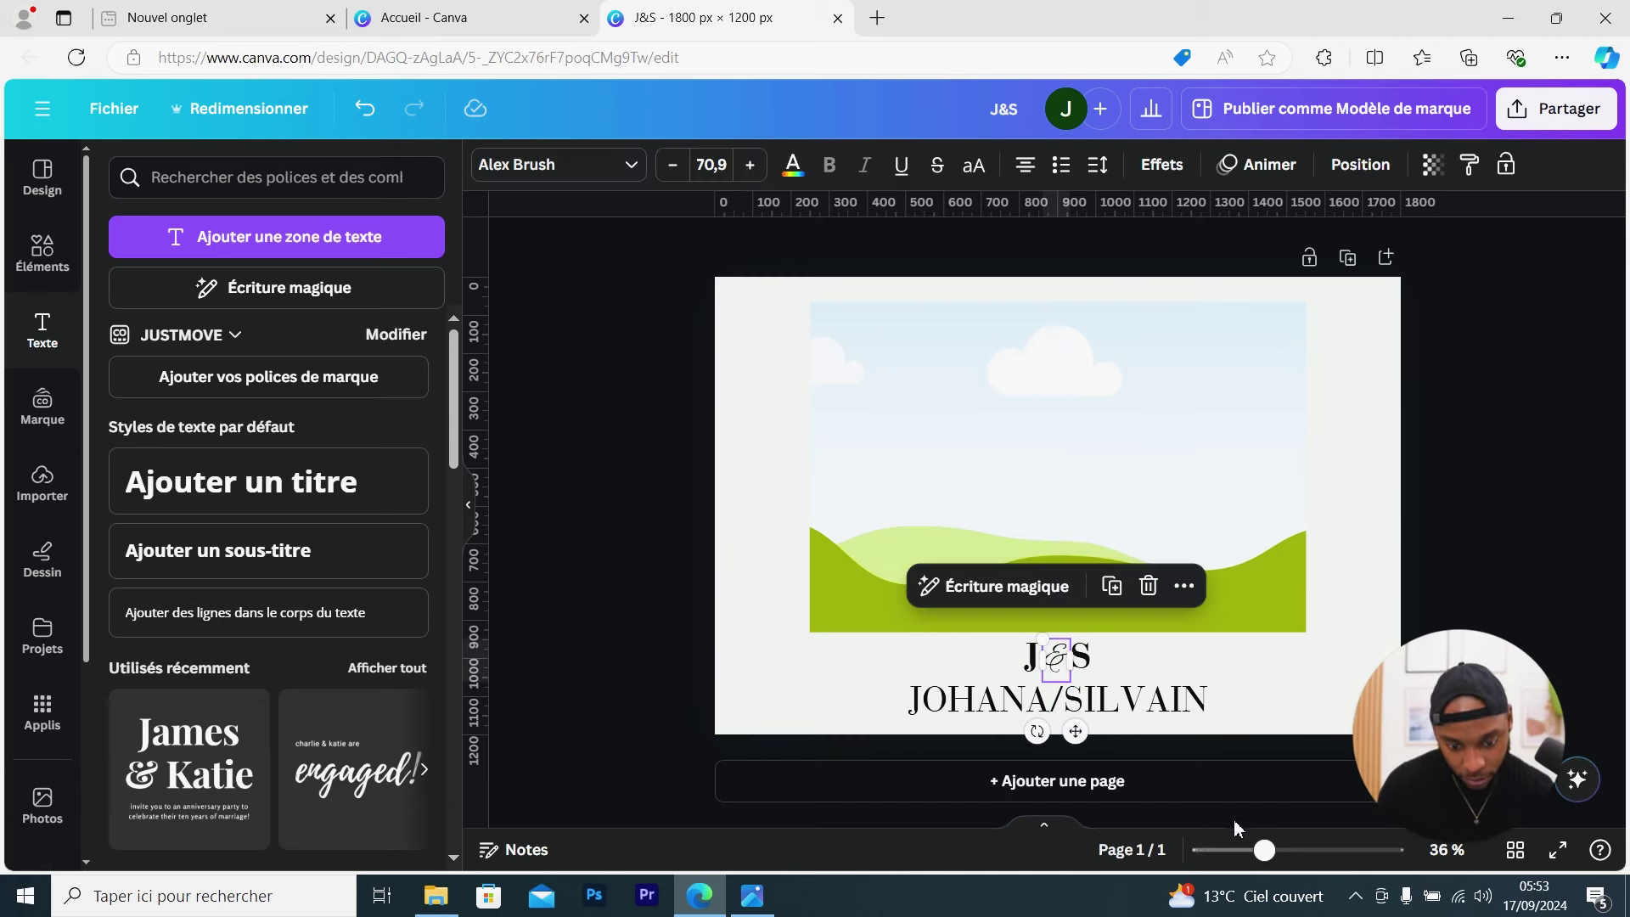
# Widen the blank space between the J and S initials and keep the script ampersand centred in the gap
pyautogui.moveTo(1265, 850); pyautogui.dragTo(1297, 851)
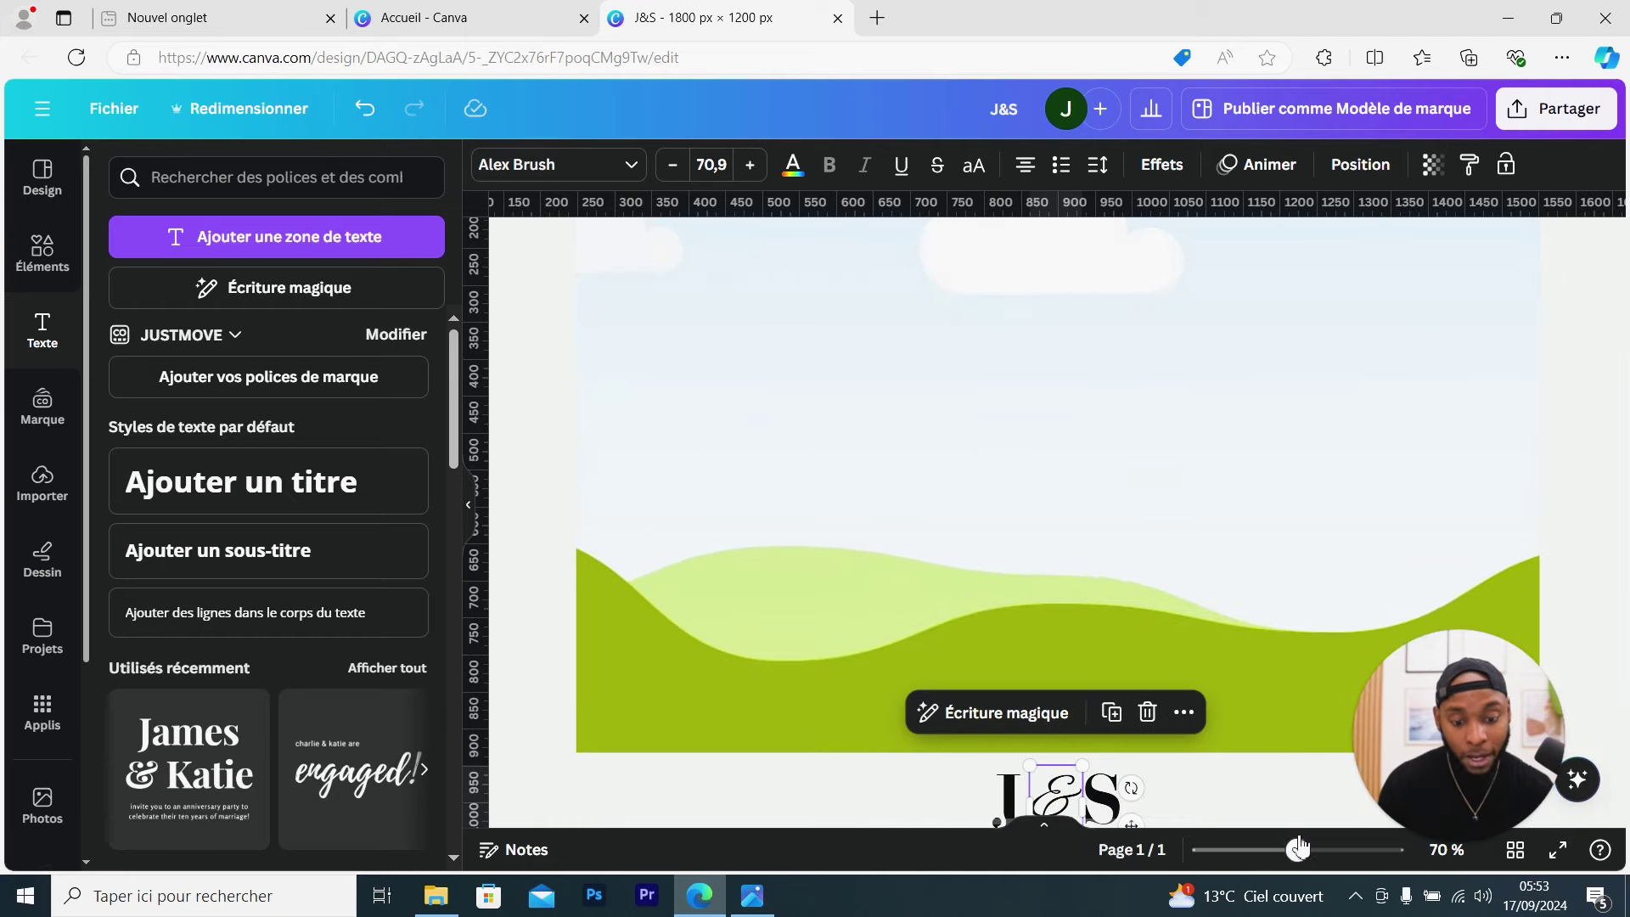
pyautogui.scroll(-3, 1299, 659)
pyautogui.click(1282, 597)
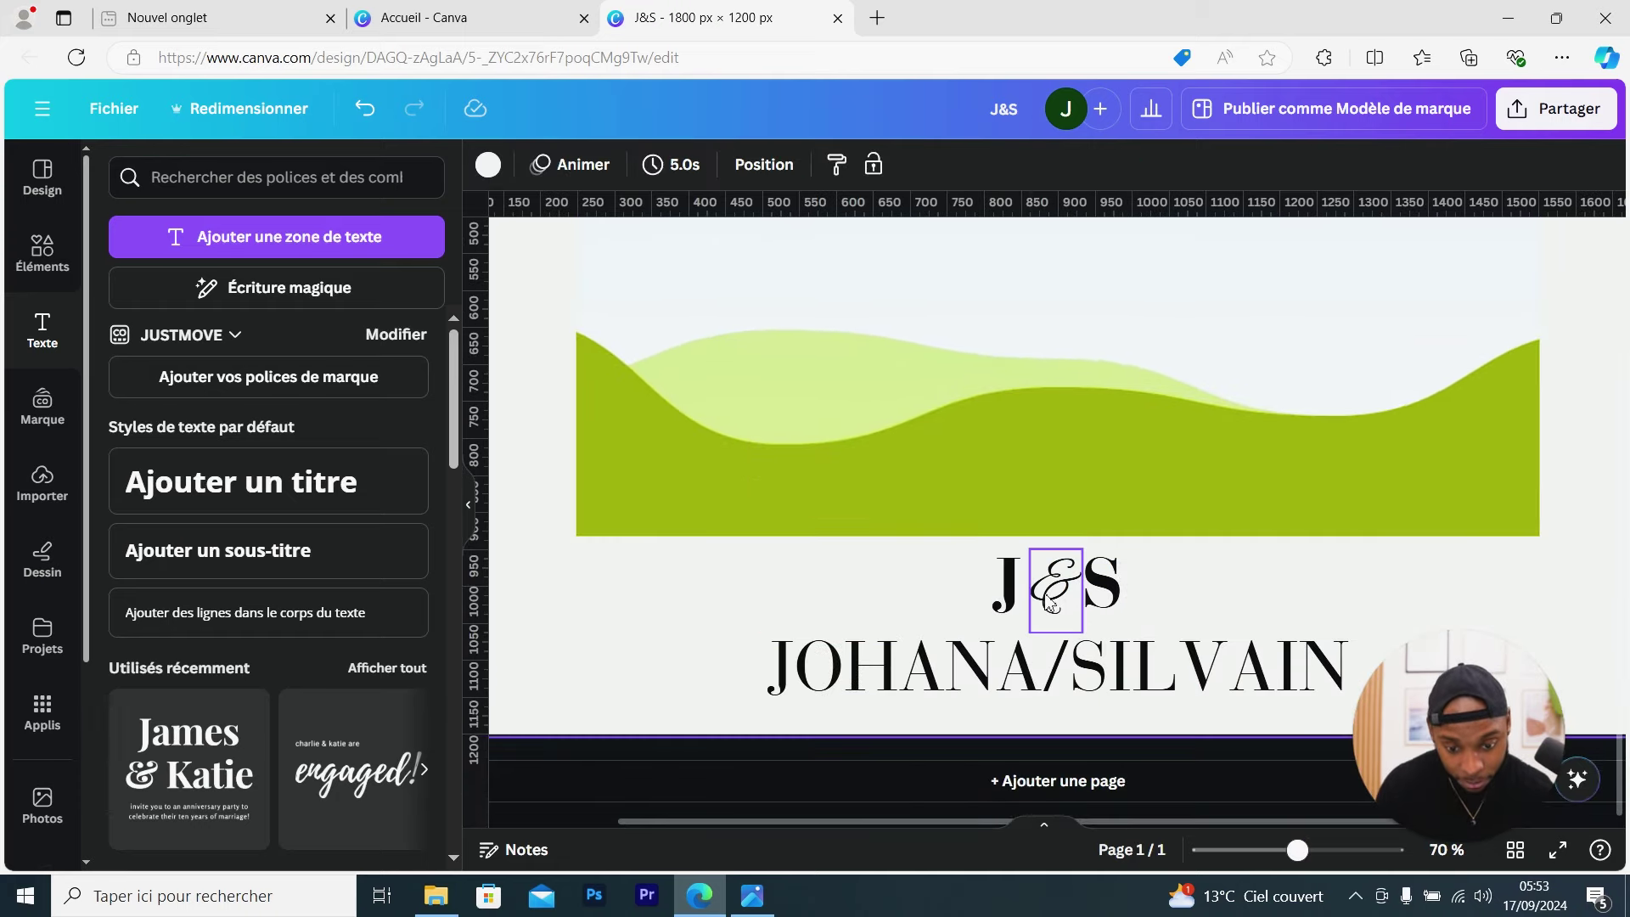
pyautogui.click(1017, 606)
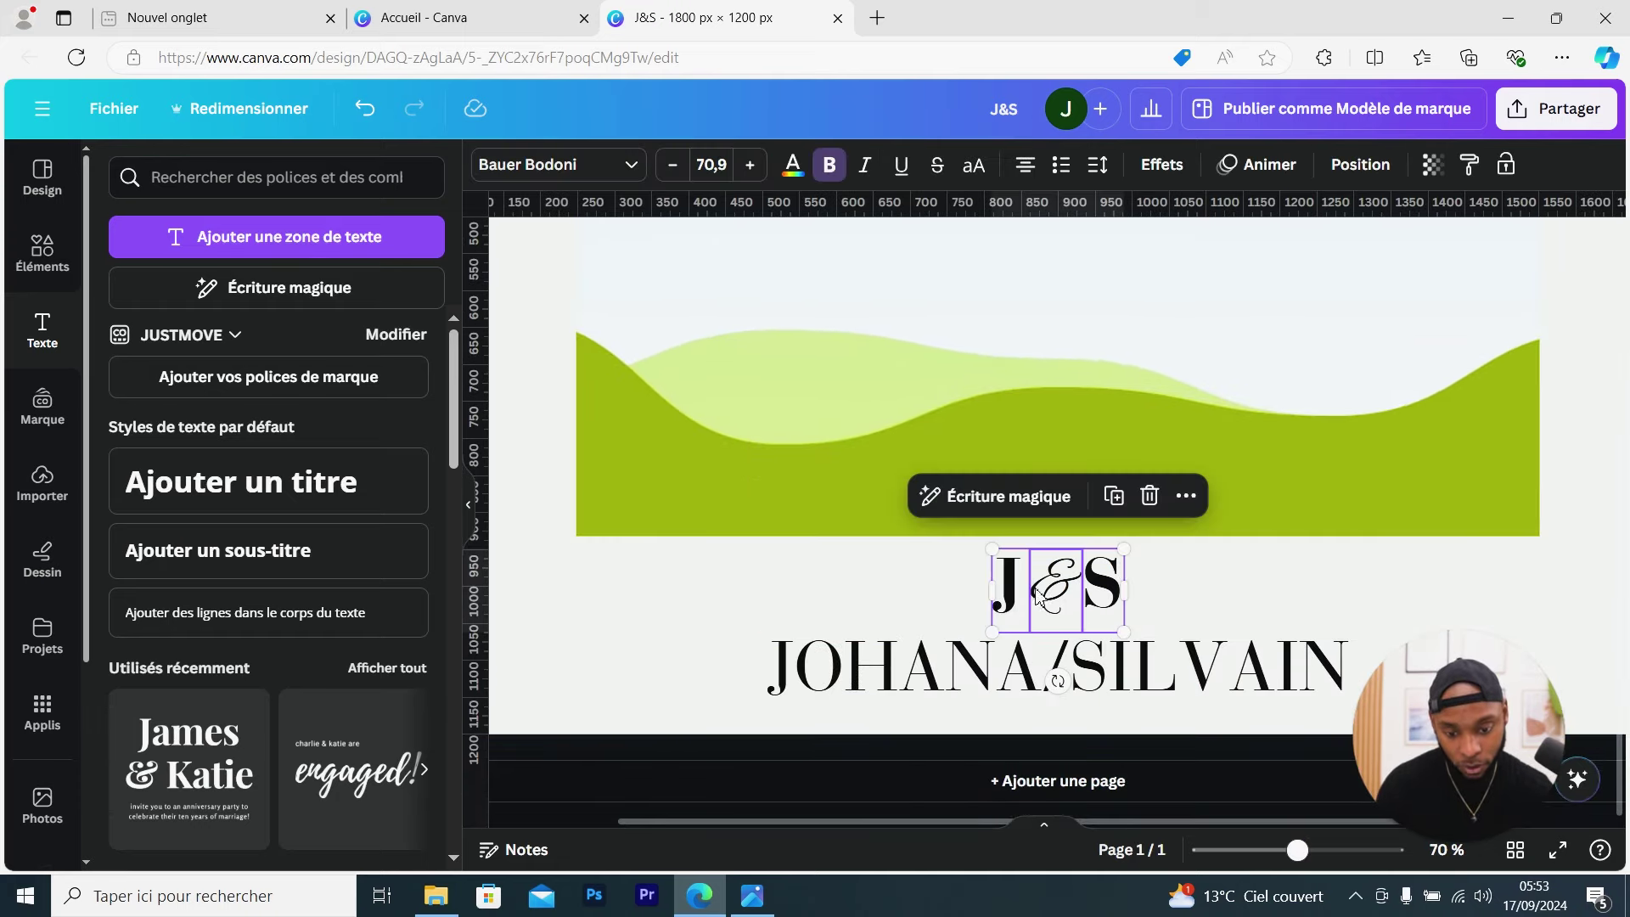
pyautogui.click(1025, 591)
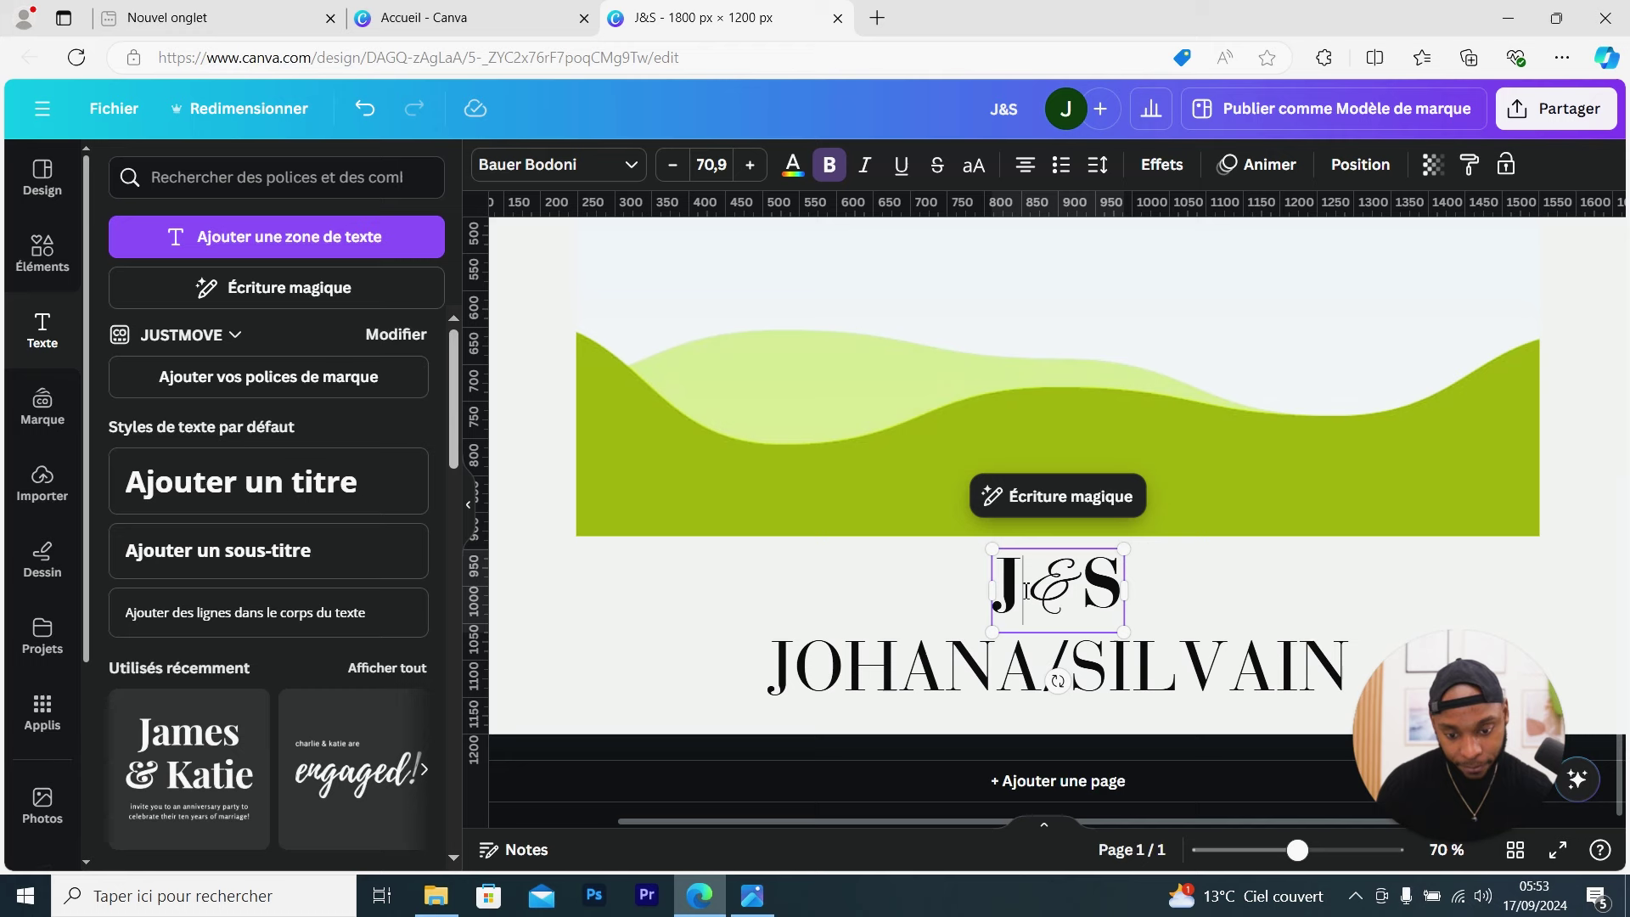
pyautogui.click(1205, 596)
pyautogui.click(1061, 595)
pyautogui.moveTo(1061, 595); pyautogui.dragTo(1059, 594)
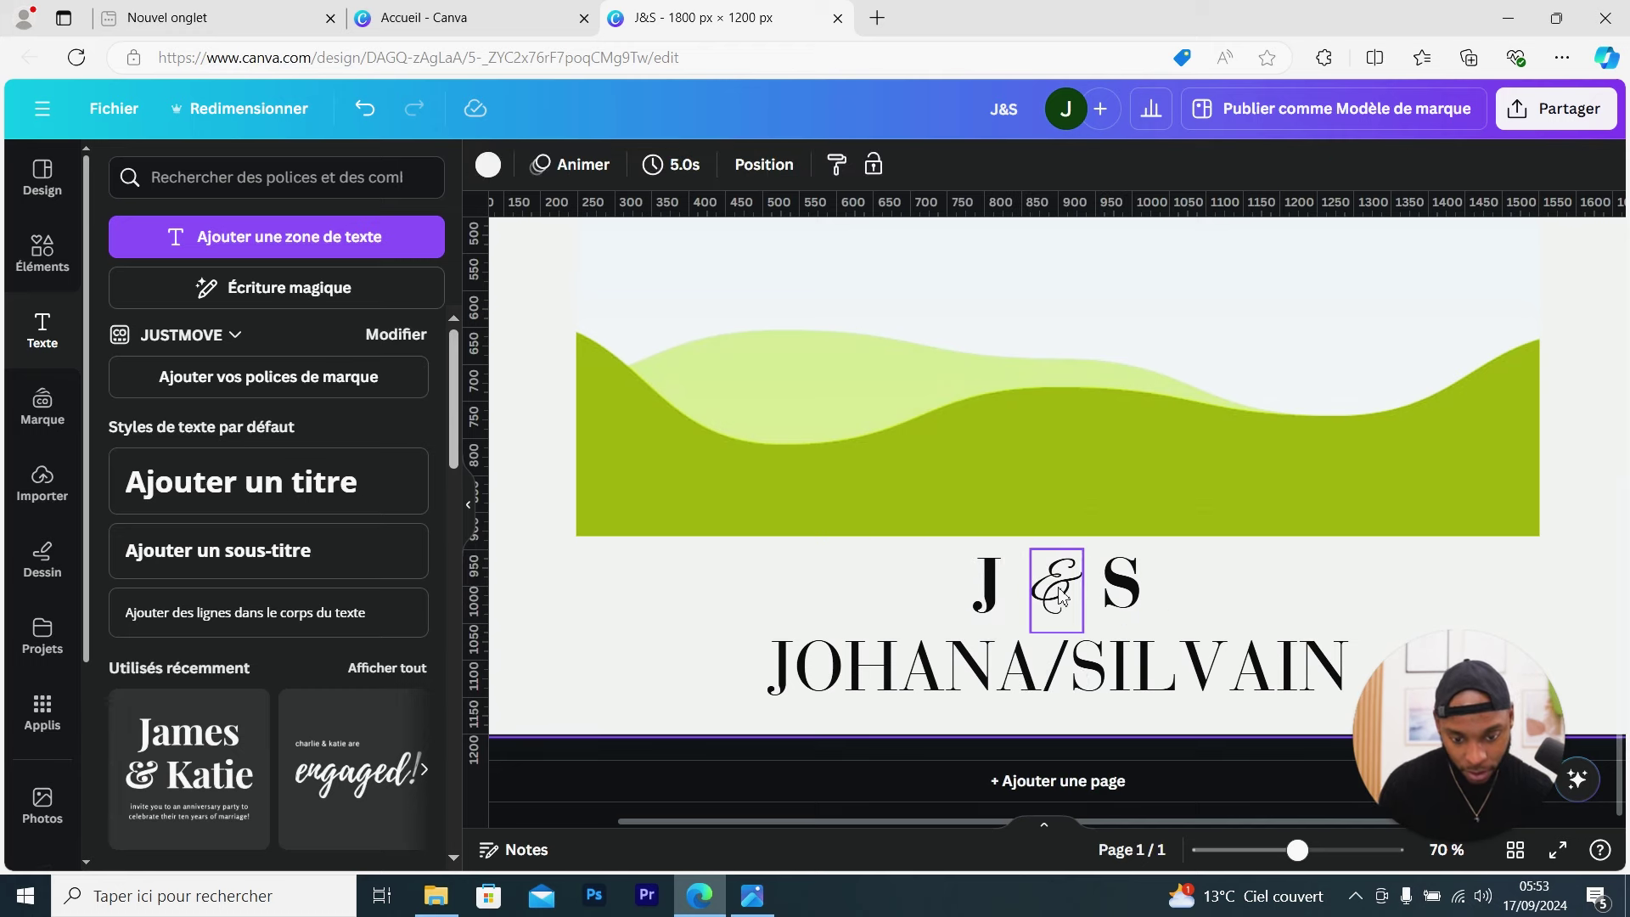
pyautogui.click(1223, 601)
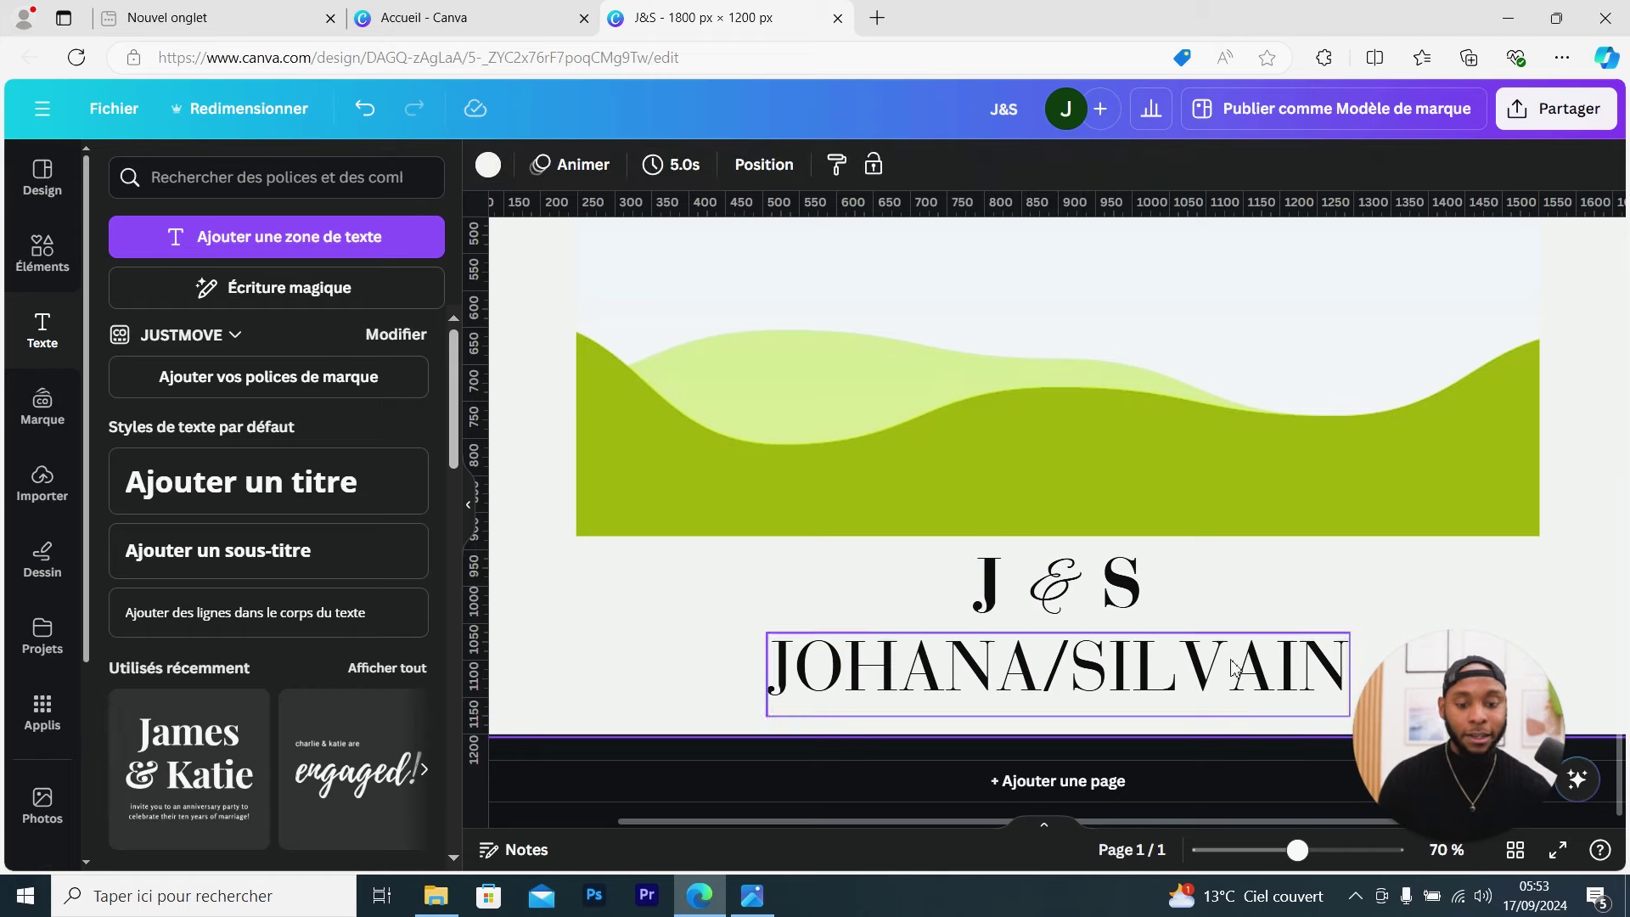
# Check the reference image and add a horizontal line centred between the initials and the couple's names
pyautogui.moveTo(1299, 850); pyautogui.dragTo(1249, 847)
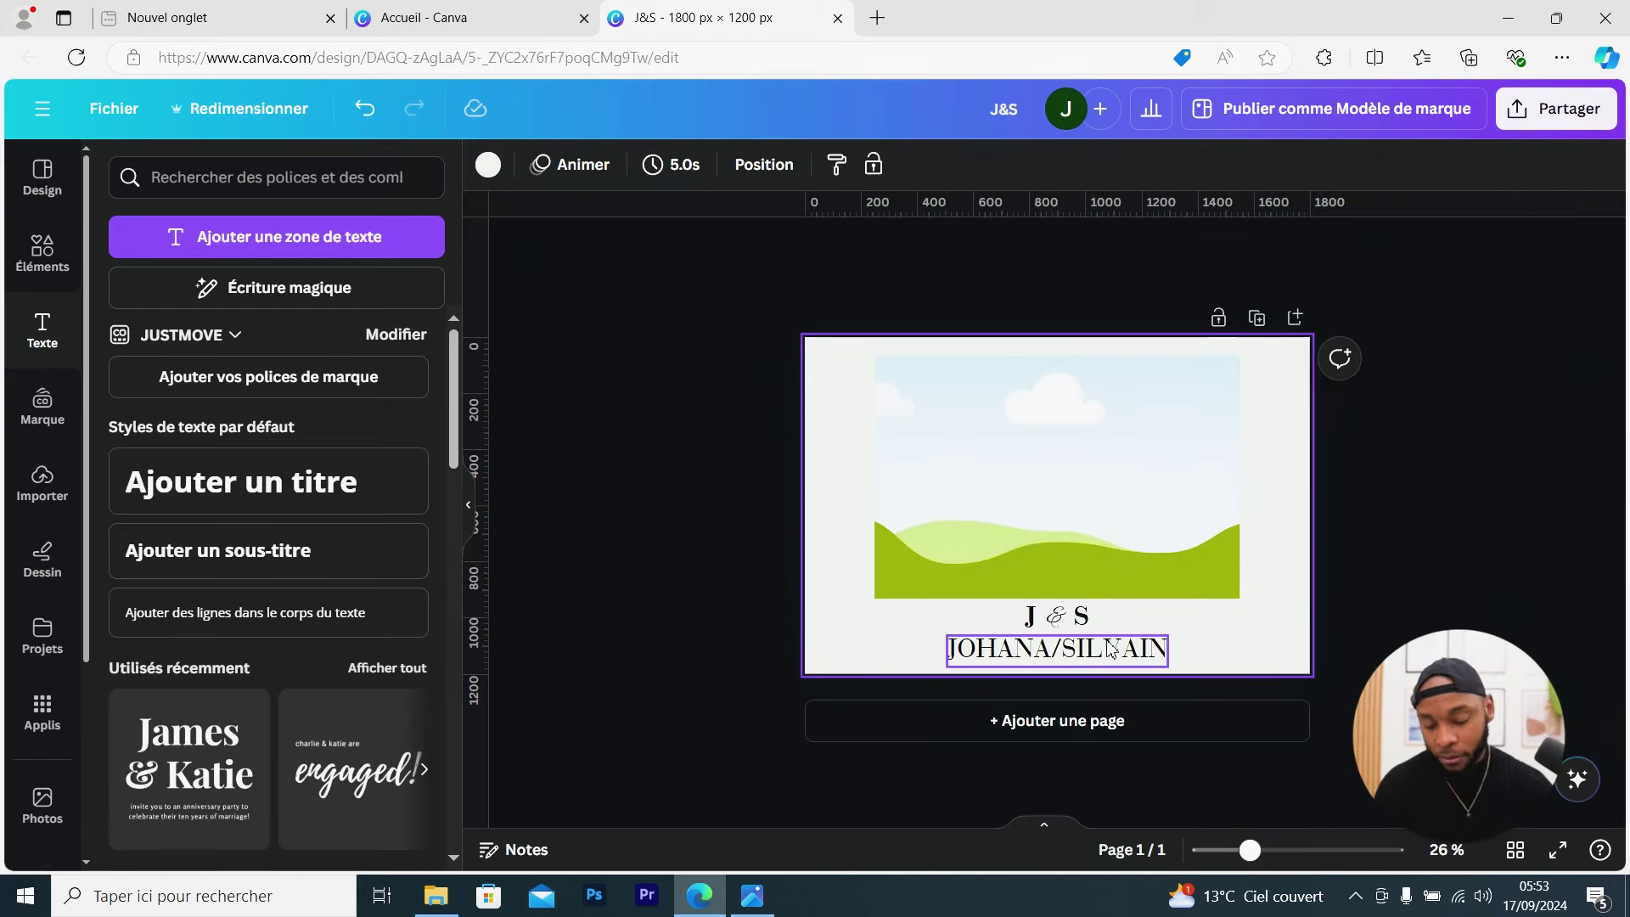
pyautogui.click(752, 895)
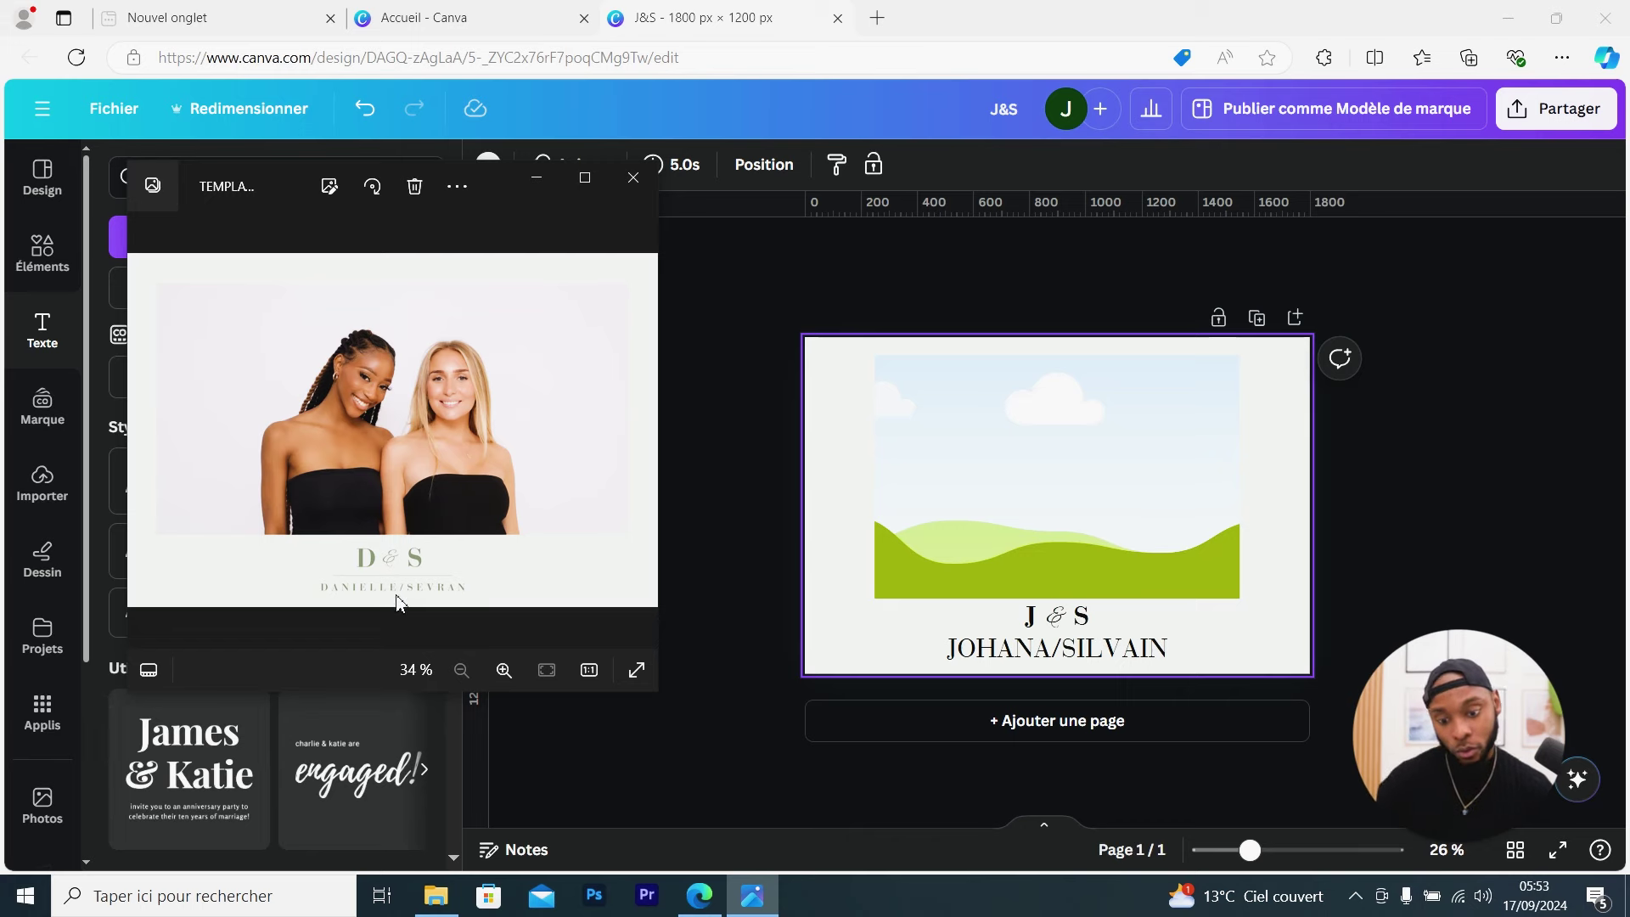
pyautogui.moveTo(1249, 850); pyautogui.dragTo(1287, 850)
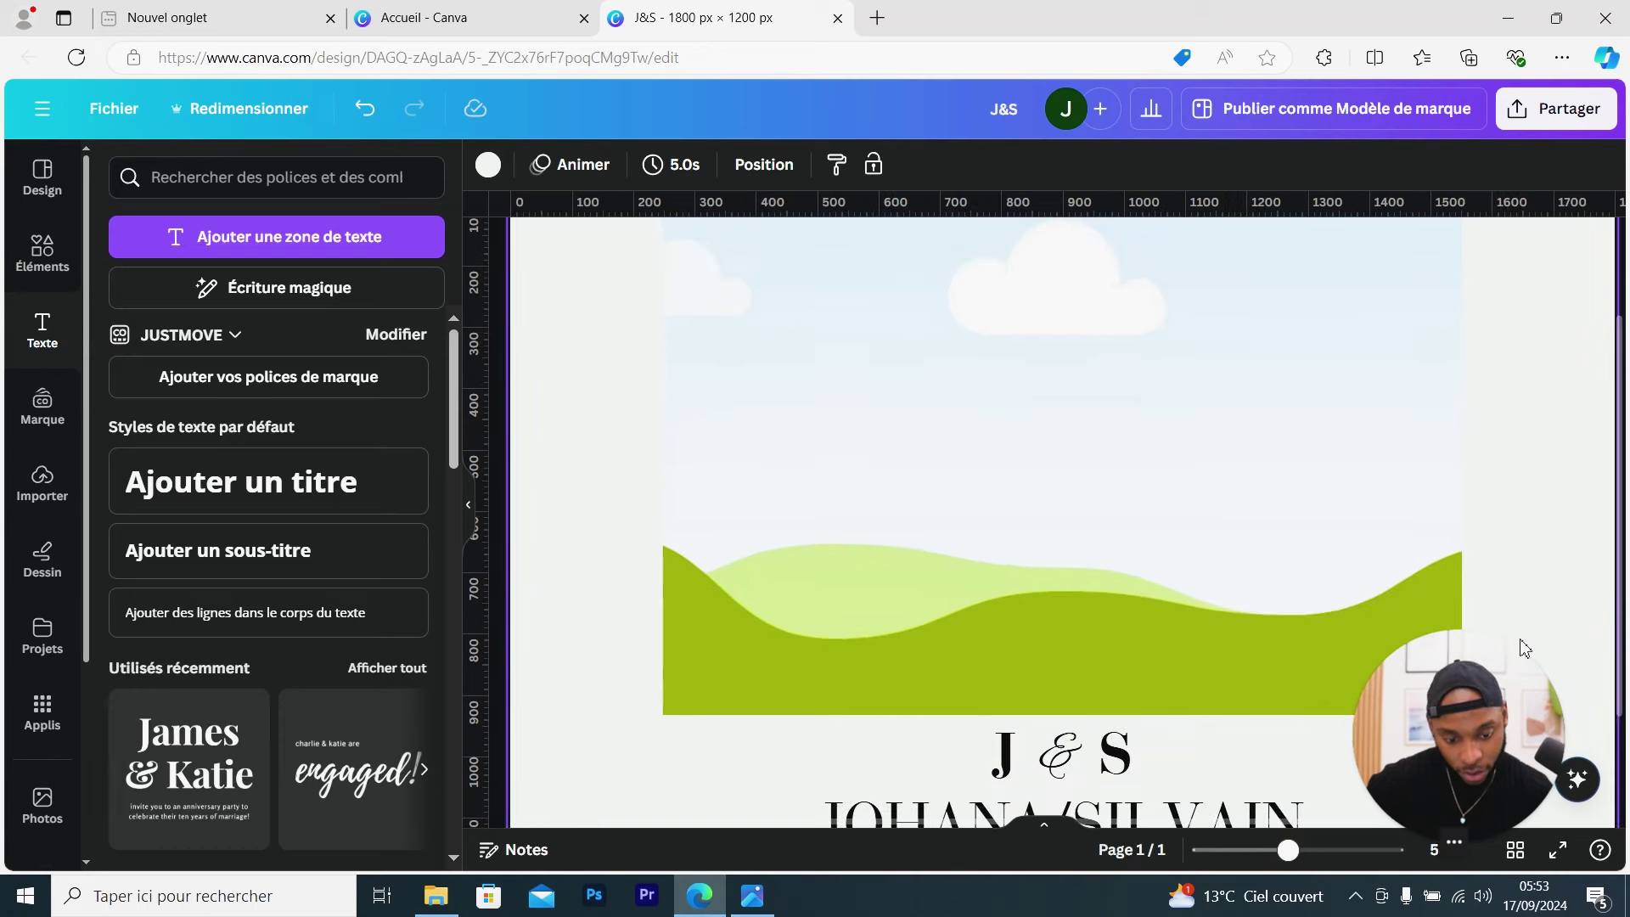
pyautogui.scroll(-2, 1525, 649)
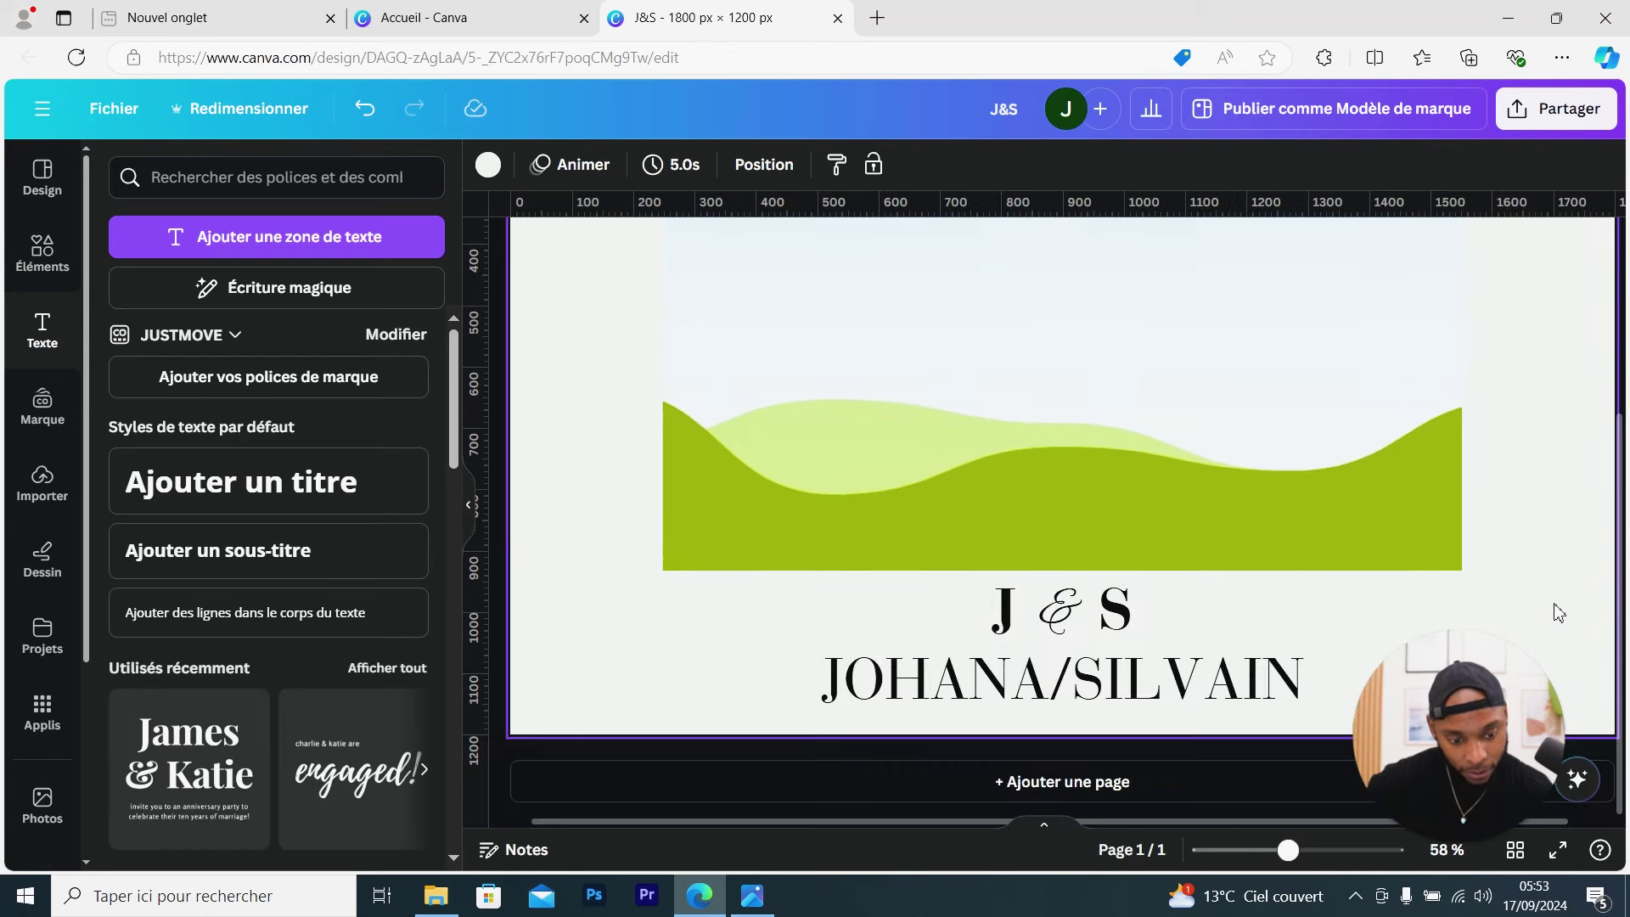
pyautogui.click(40, 254)
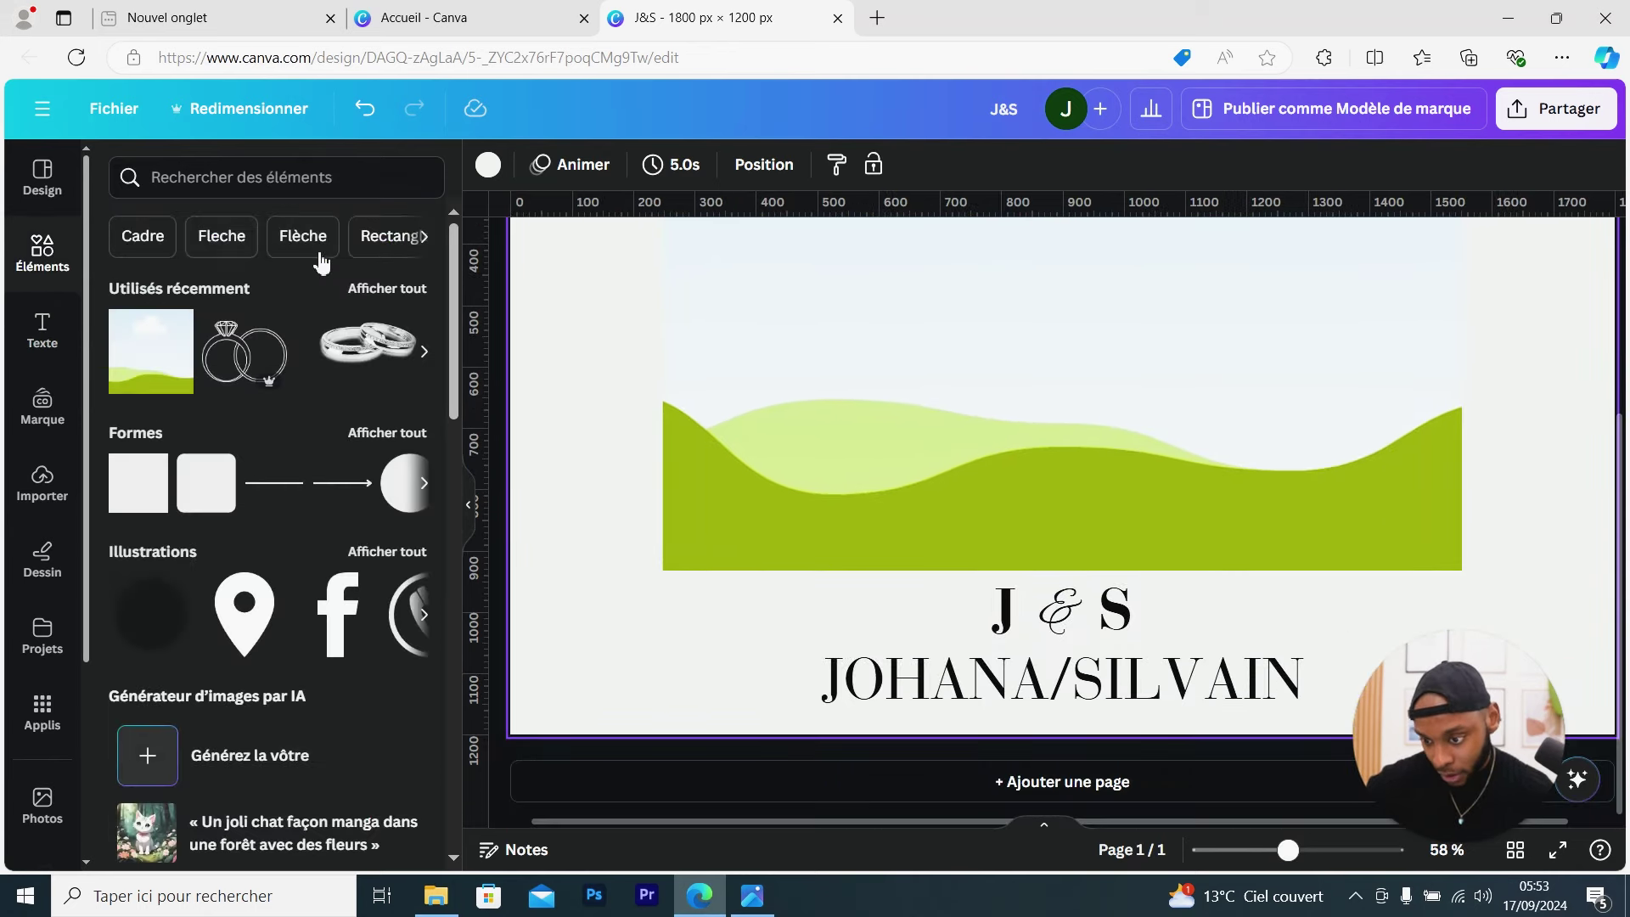
pyautogui.click(275, 499)
pyautogui.moveTo(1183, 379); pyautogui.dragTo(1184, 702)
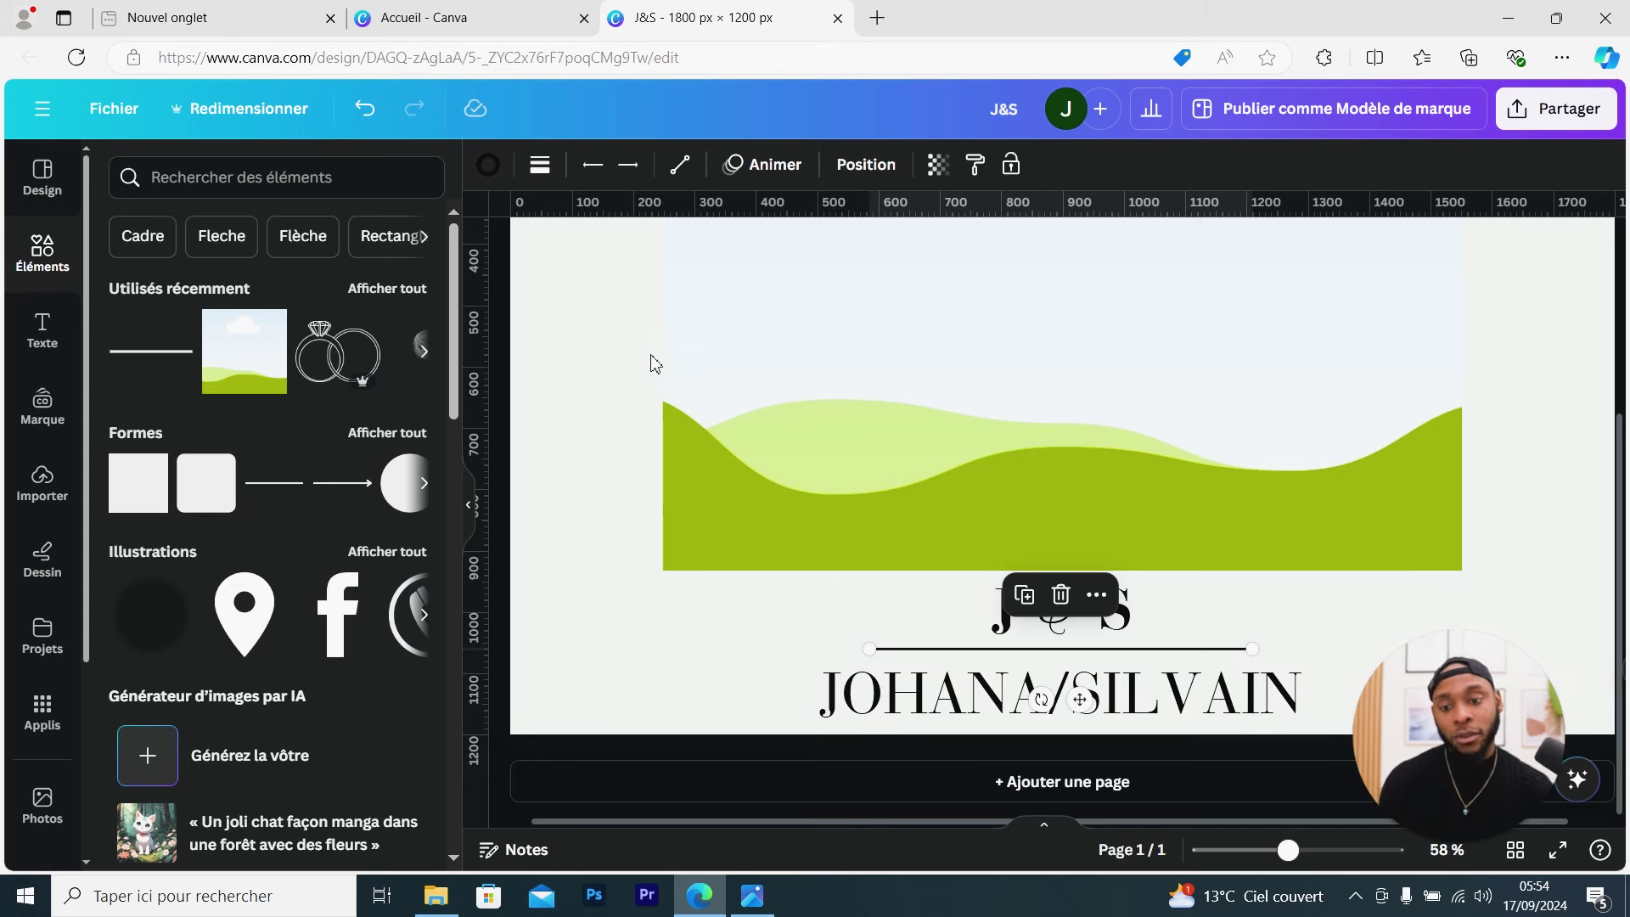
# Reduce the thickness of the divider line and keep it positioned between the initials and the names
pyautogui.click(539, 165)
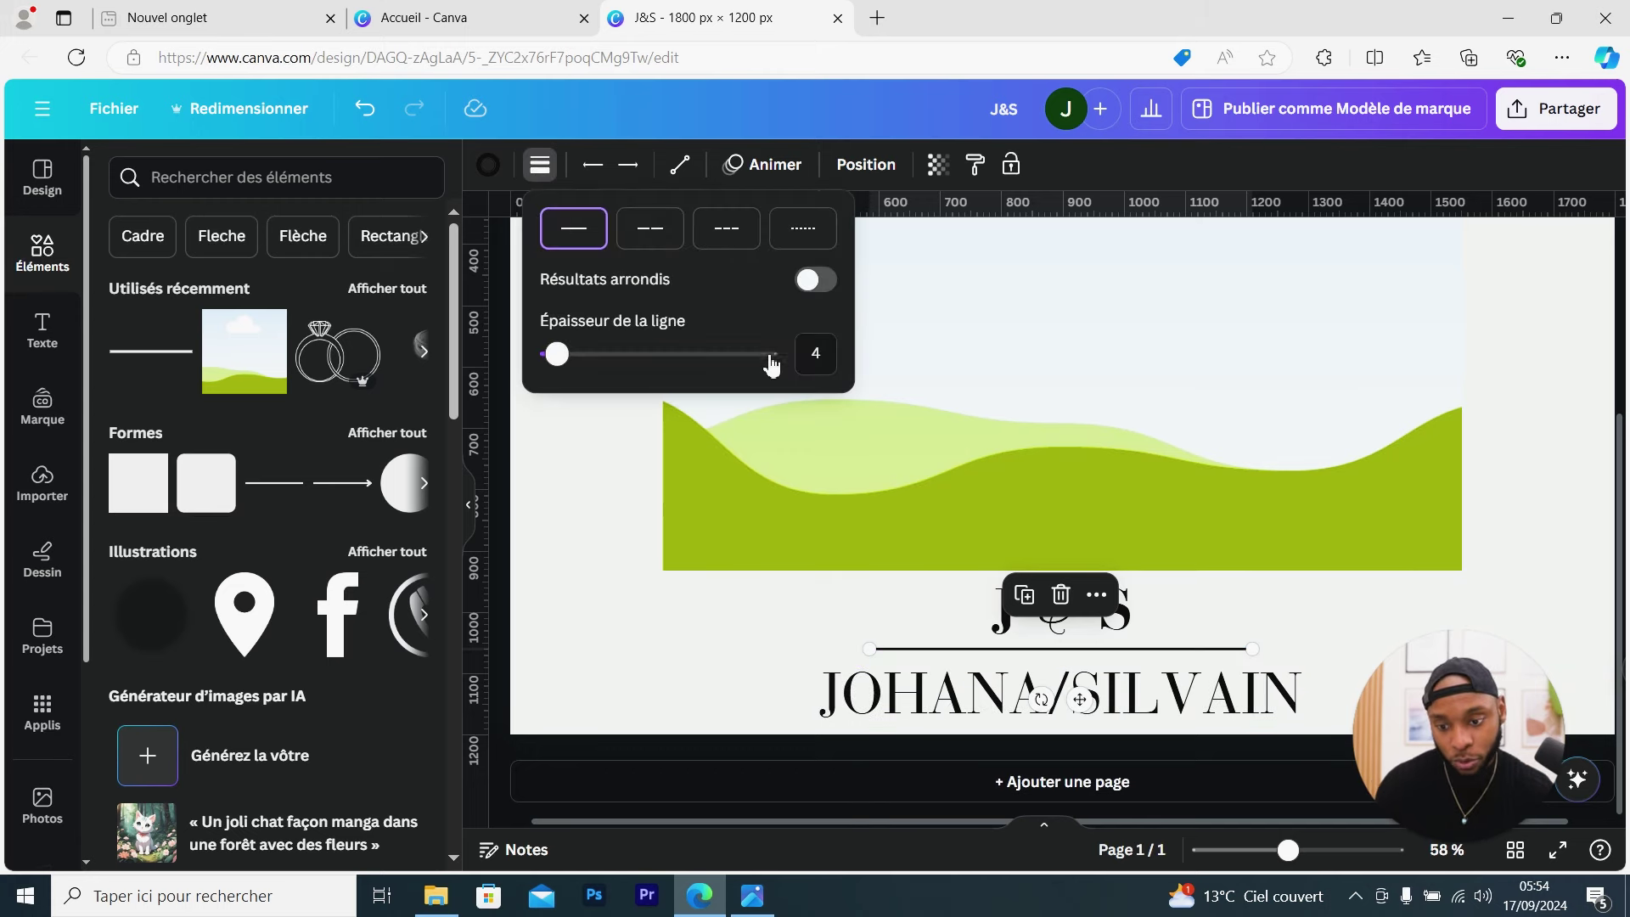
pyautogui.click(822, 357)
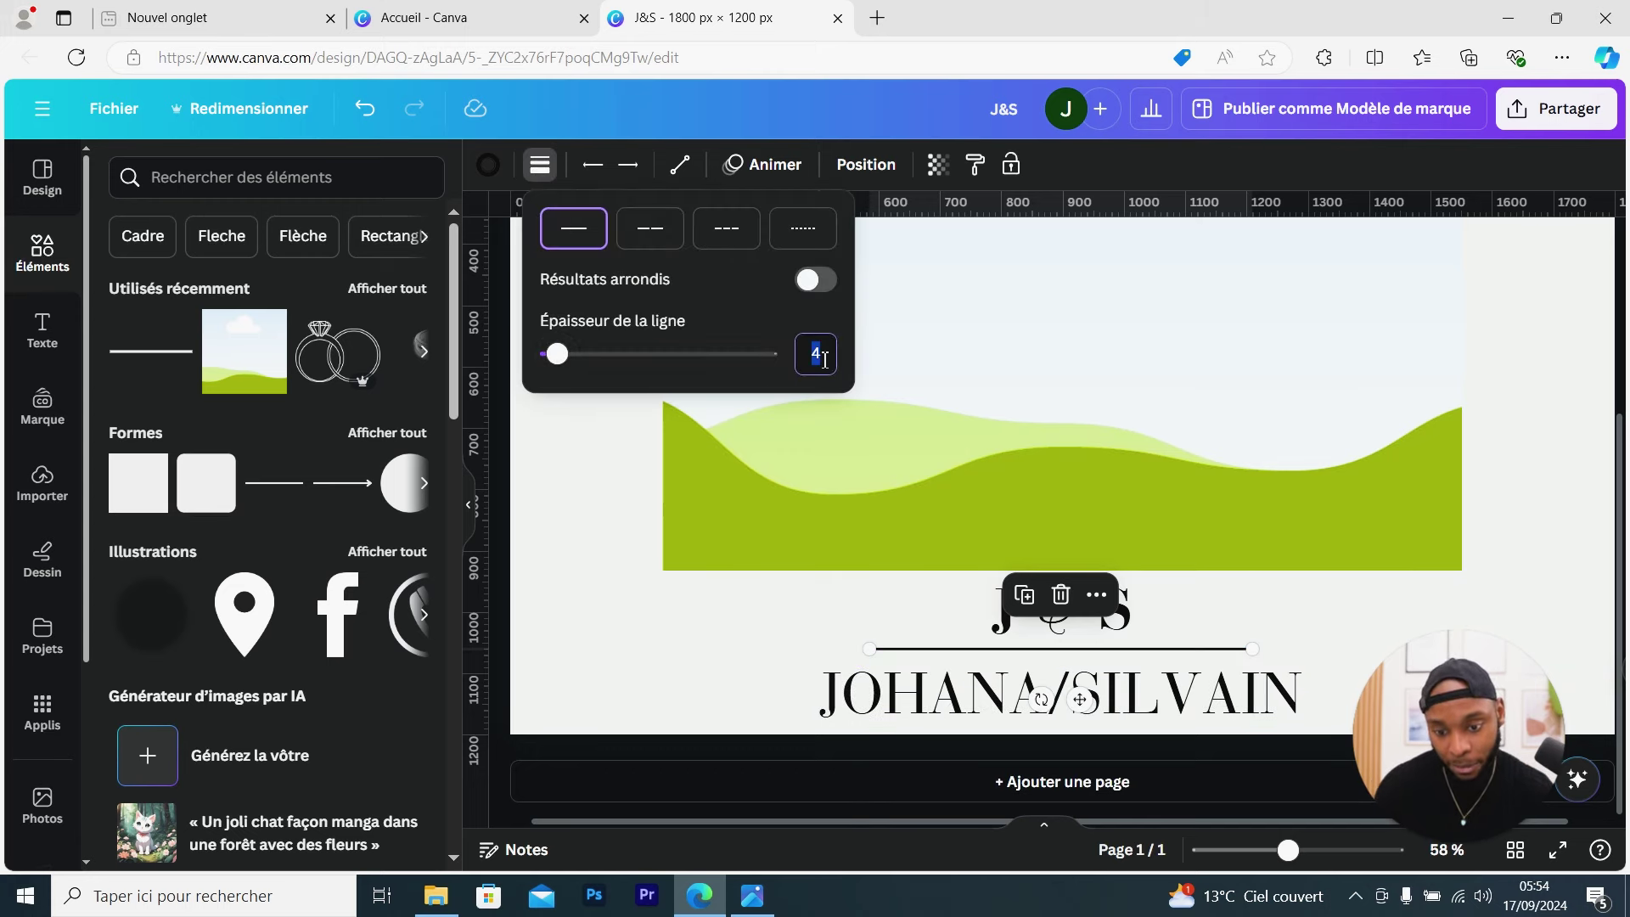
pyautogui.click(620, 616)
pyautogui.click(1095, 652)
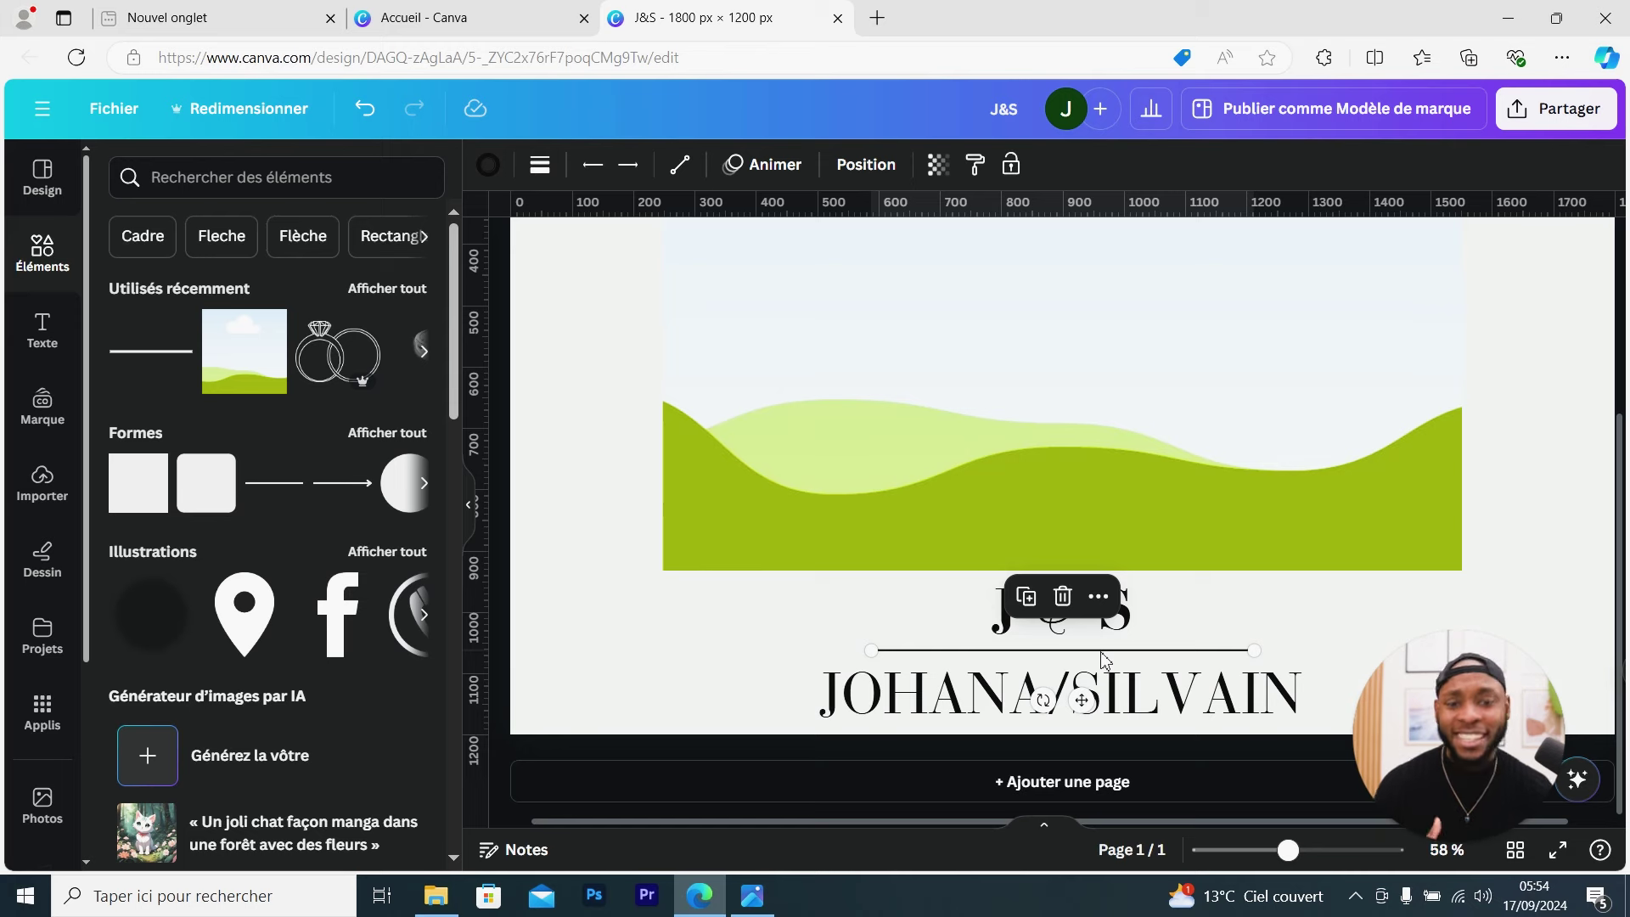
# Reduce the font size of the couple's names text to 44.9 and compare the layout with the reference image
pyautogui.click(1140, 707)
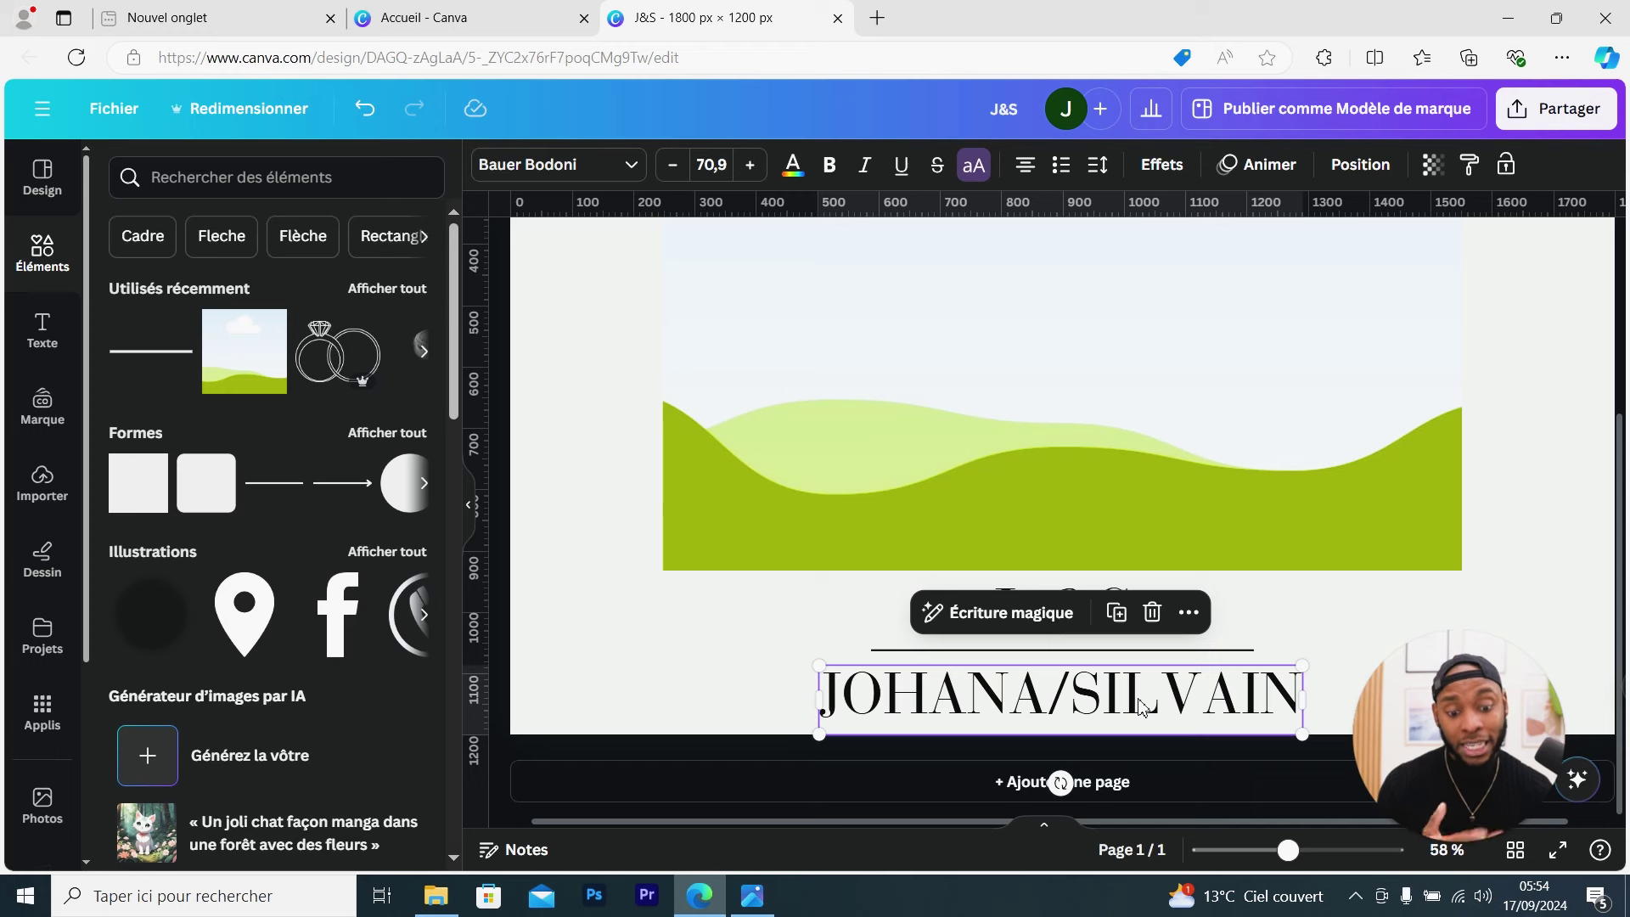
pyautogui.click(673, 165)
pyautogui.click(673, 167)
pyautogui.click(672, 167)
pyautogui.click(672, 168)
pyautogui.click(672, 167)
pyautogui.click(672, 168)
pyautogui.click(672, 168)
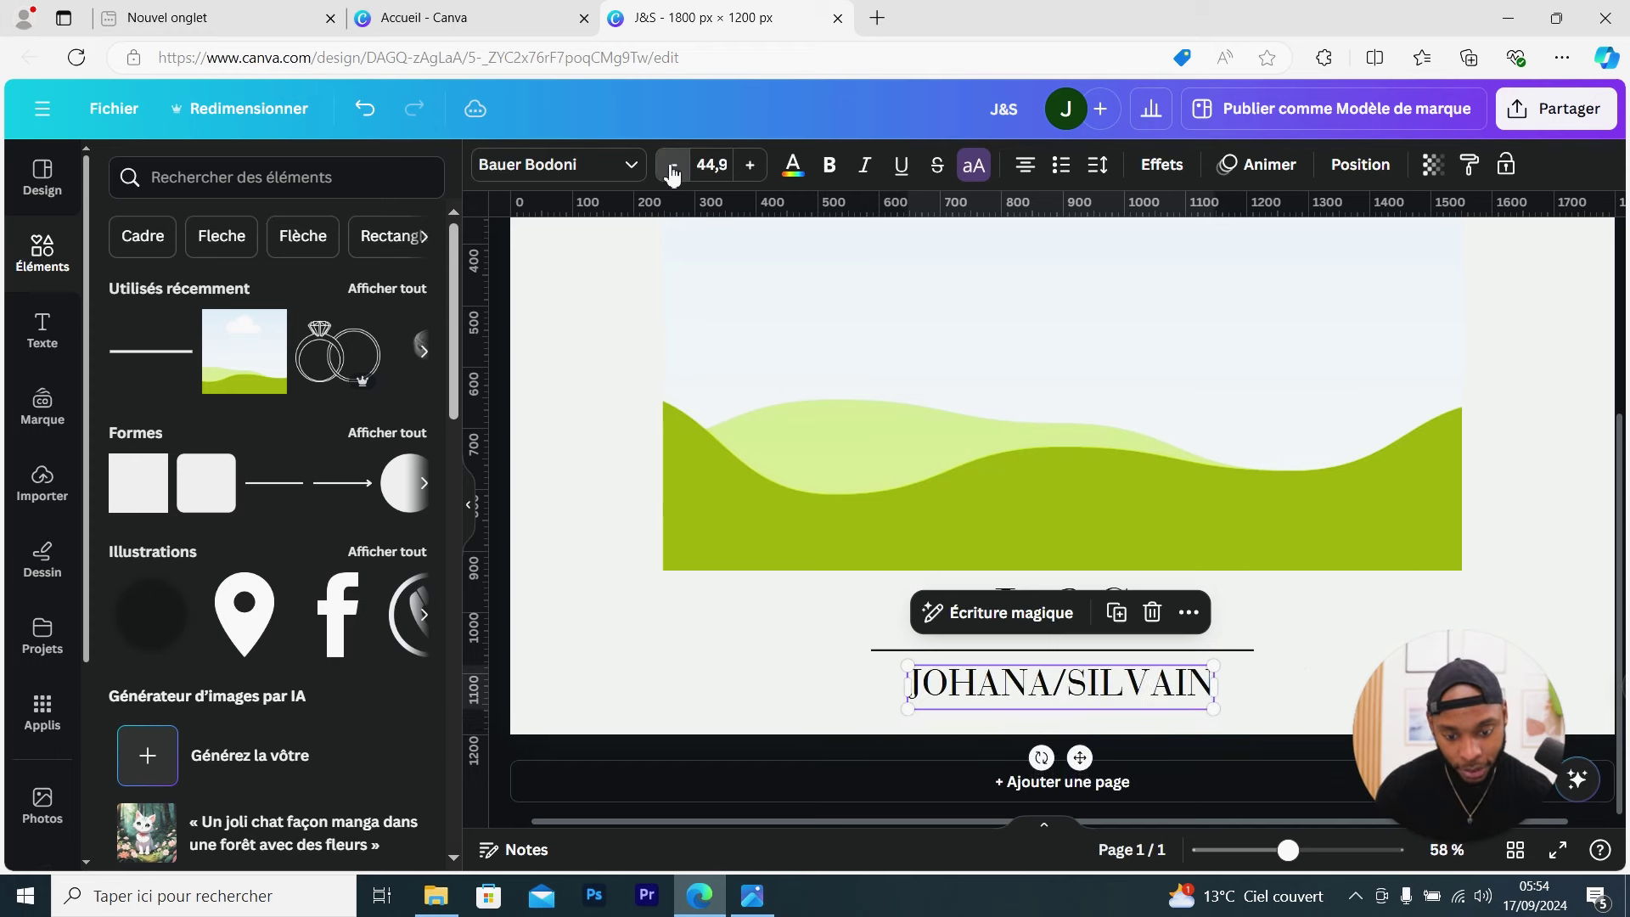
pyautogui.click(720, 571)
pyautogui.click(752, 903)
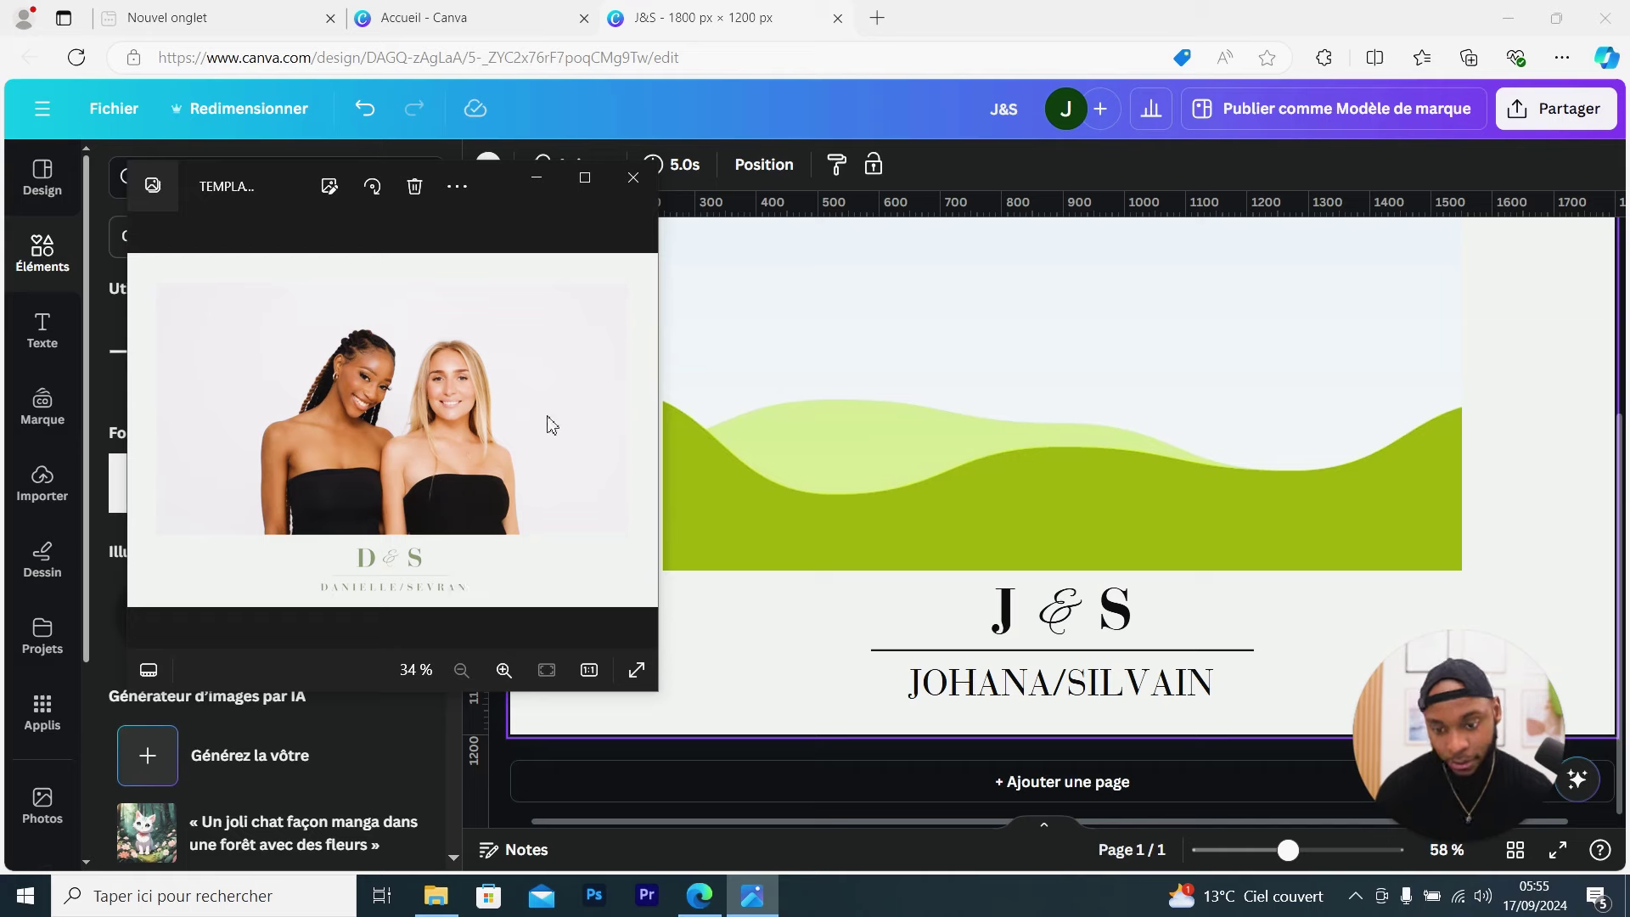
pyautogui.click(536, 178)
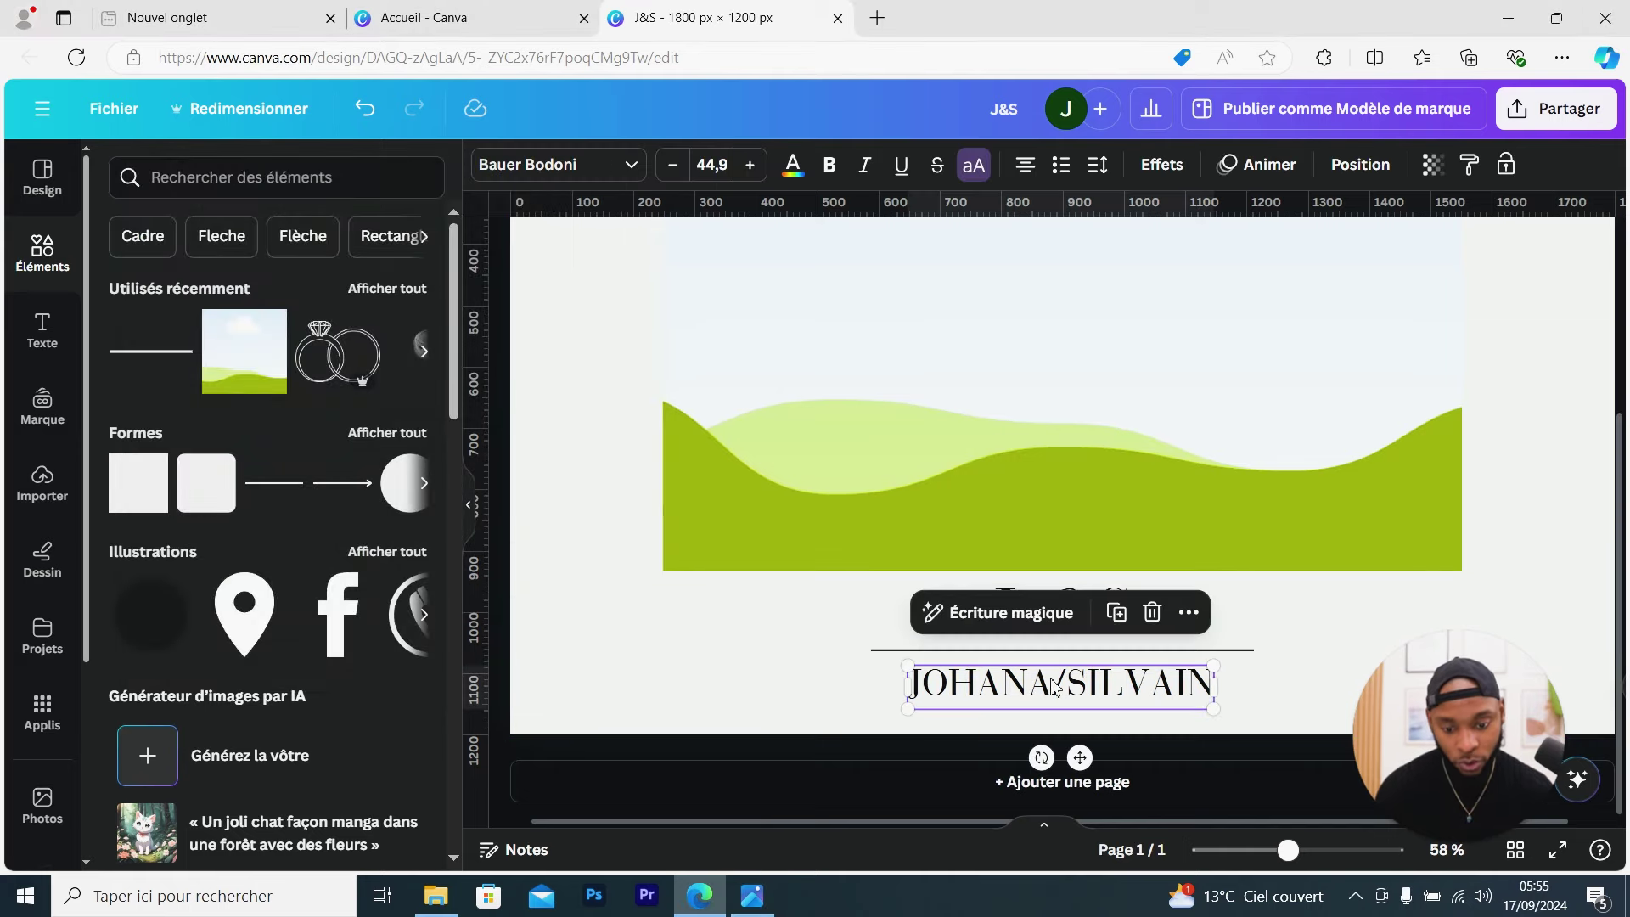
# Reduce the font size of the couple's names text to 33.9 and move it up, centred just below the divider line
pyautogui.click(672, 165)
pyautogui.click(672, 164)
pyautogui.click(672, 165)
pyautogui.click(1292, 672)
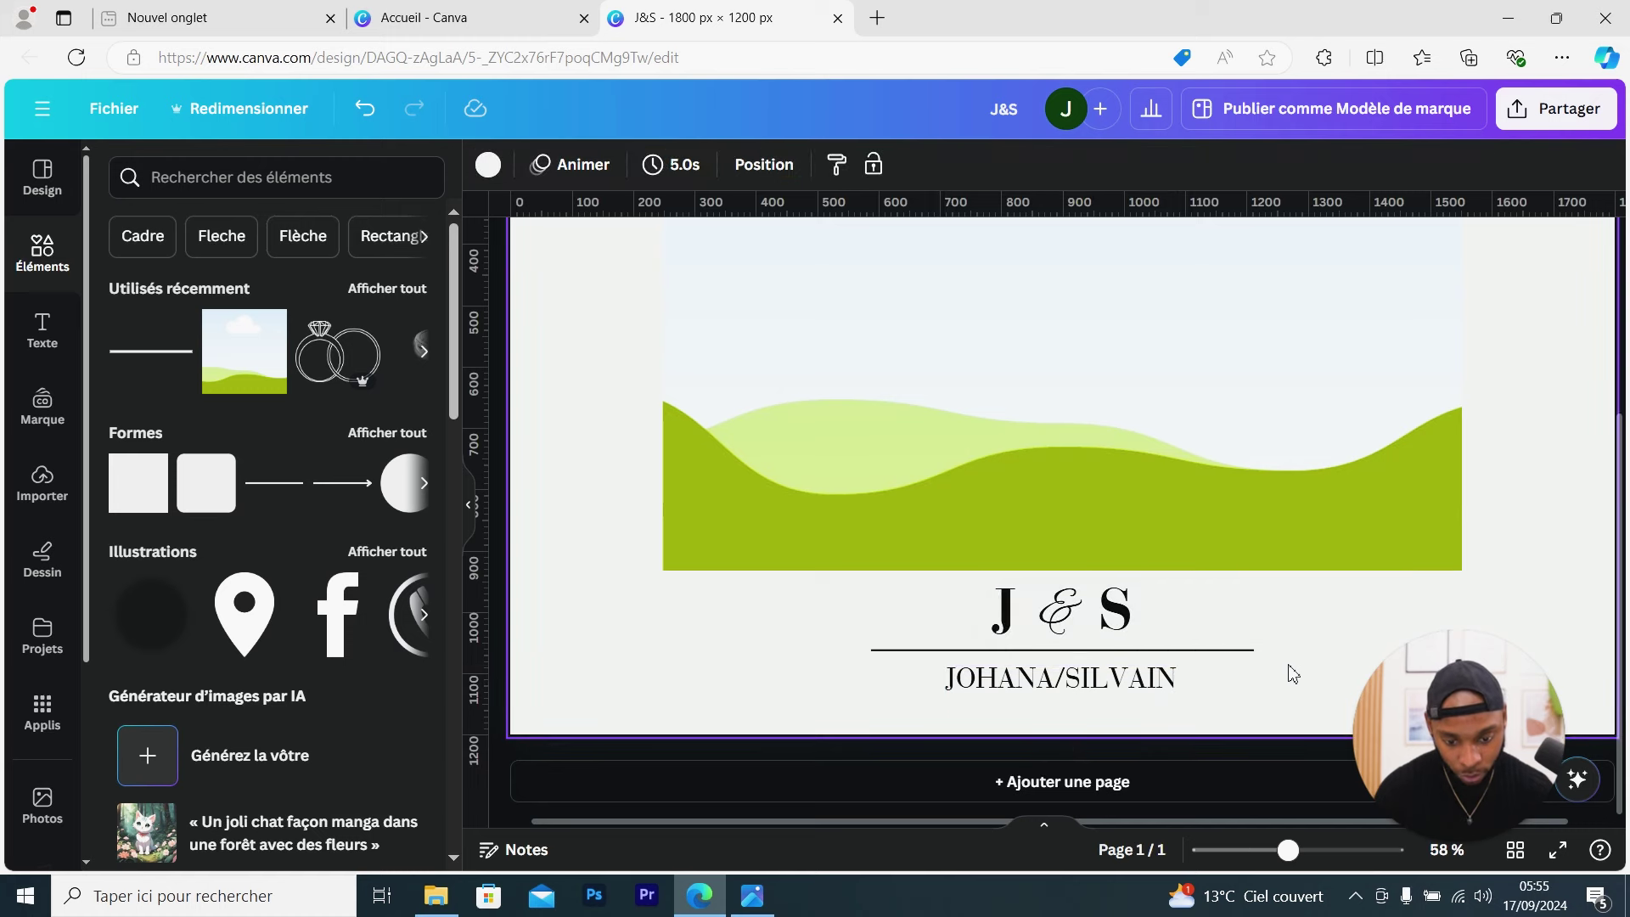
pyautogui.moveTo(1099, 692); pyautogui.dragTo(1104, 679)
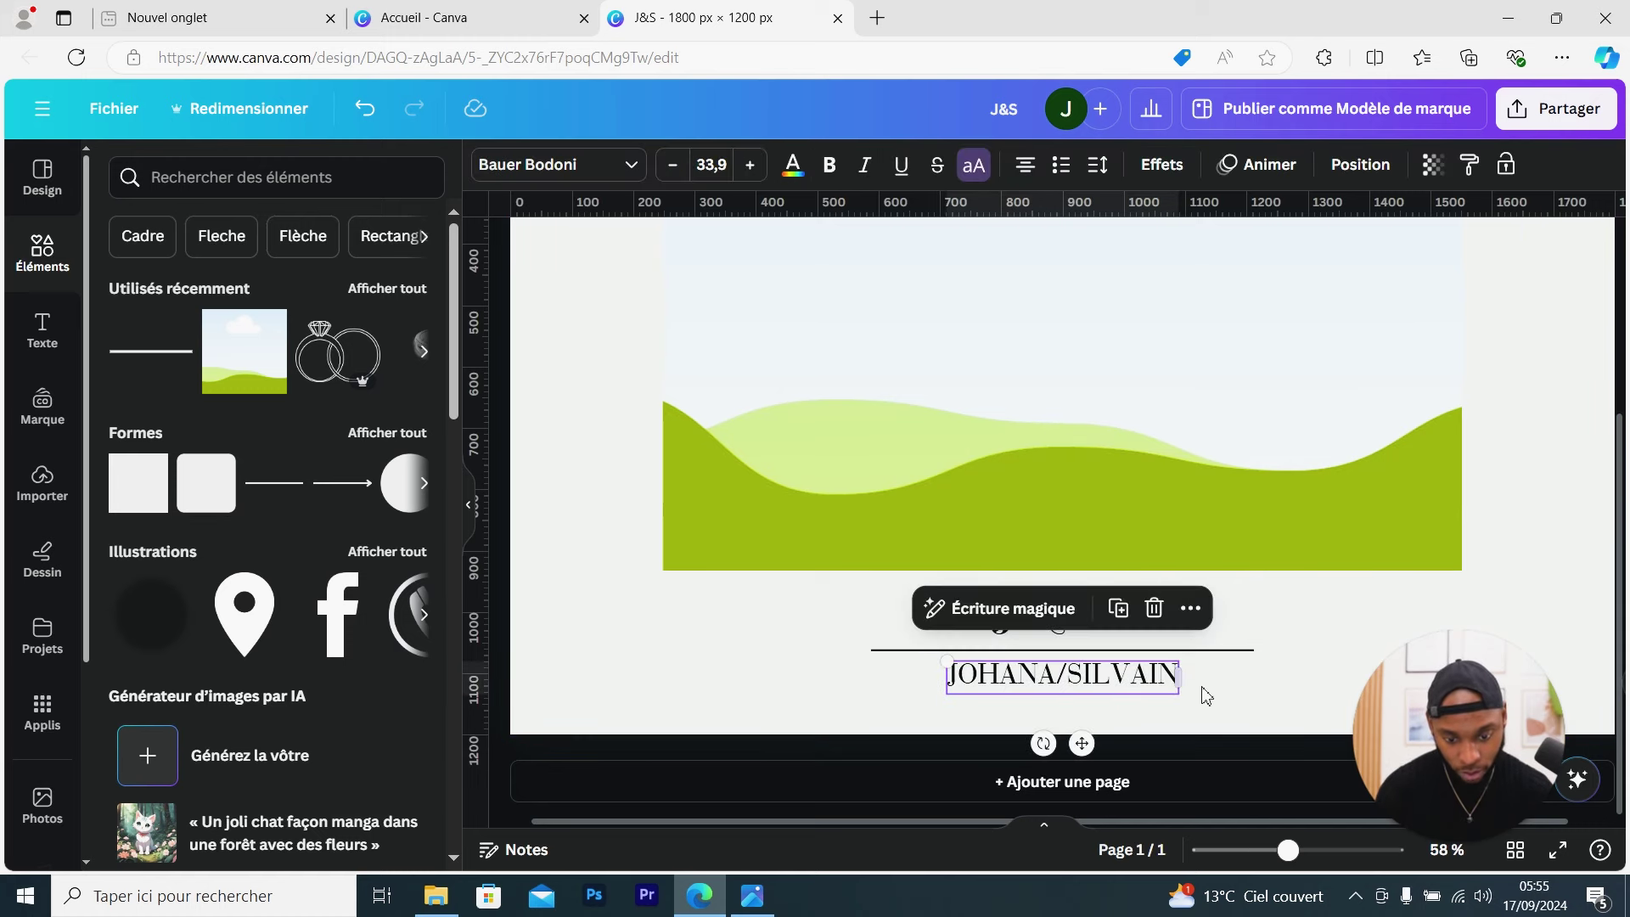
# Shorten the divider line to slightly less than the width of the couple's names and centre it beneath the initials
pyautogui.click(939, 650)
pyautogui.moveTo(1287, 849); pyautogui.dragTo(1319, 850)
pyautogui.scroll(-3, 1222, 662)
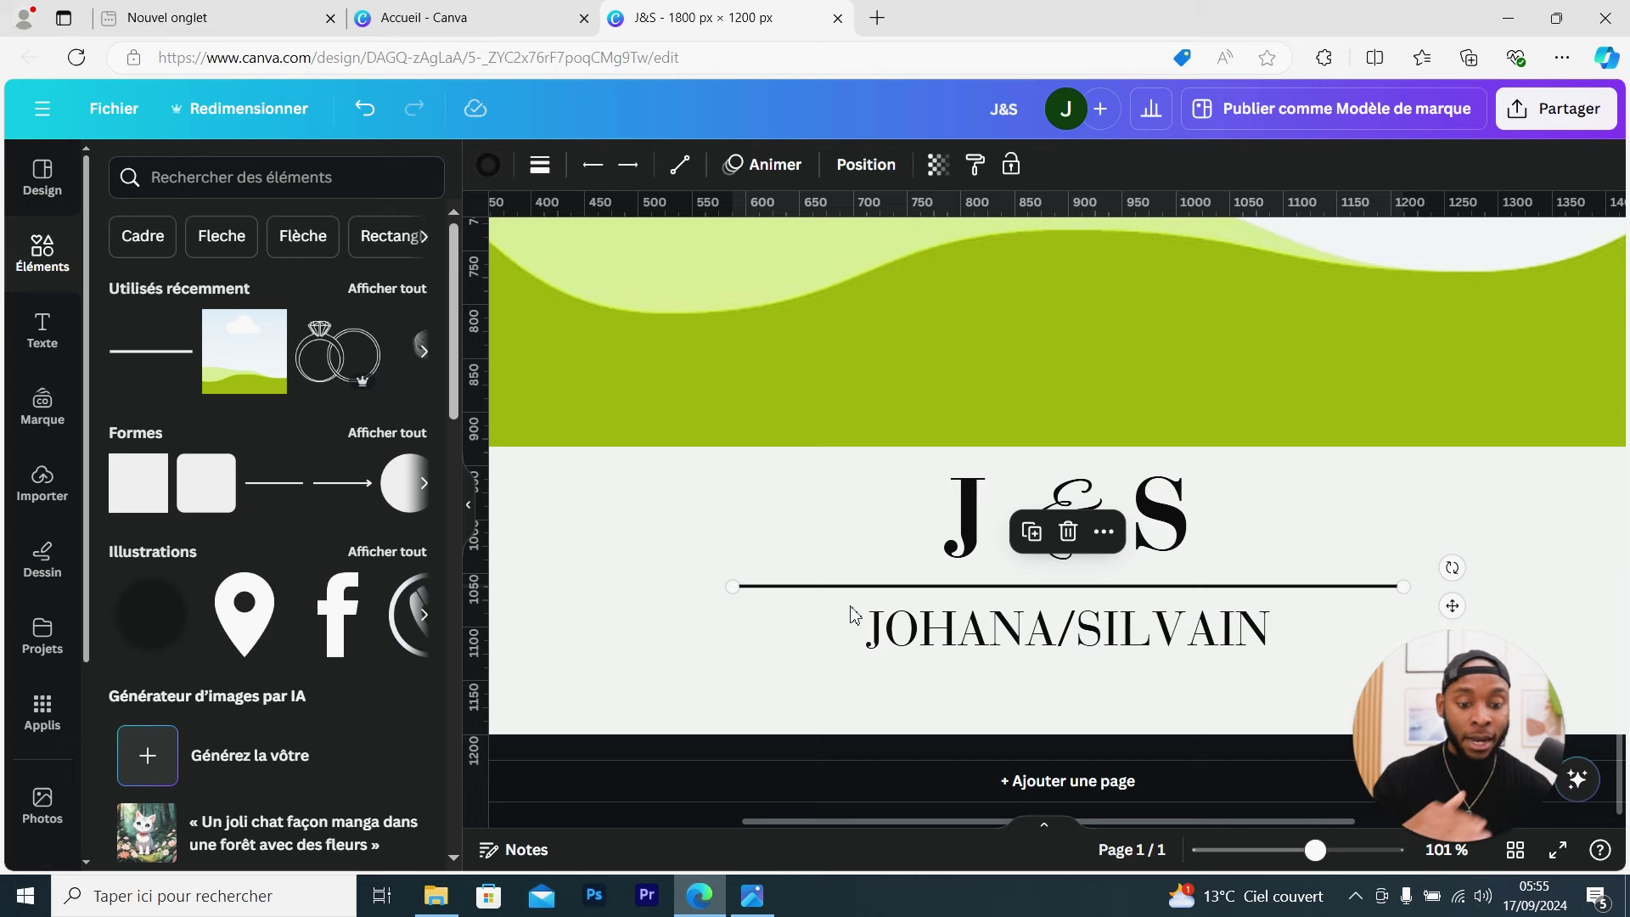
pyautogui.moveTo(1315, 850); pyautogui.dragTo(1326, 850)
pyautogui.moveTo(666, 612); pyautogui.dragTo(994, 624)
pyautogui.moveTo(1243, 628); pyautogui.dragTo(1076, 620)
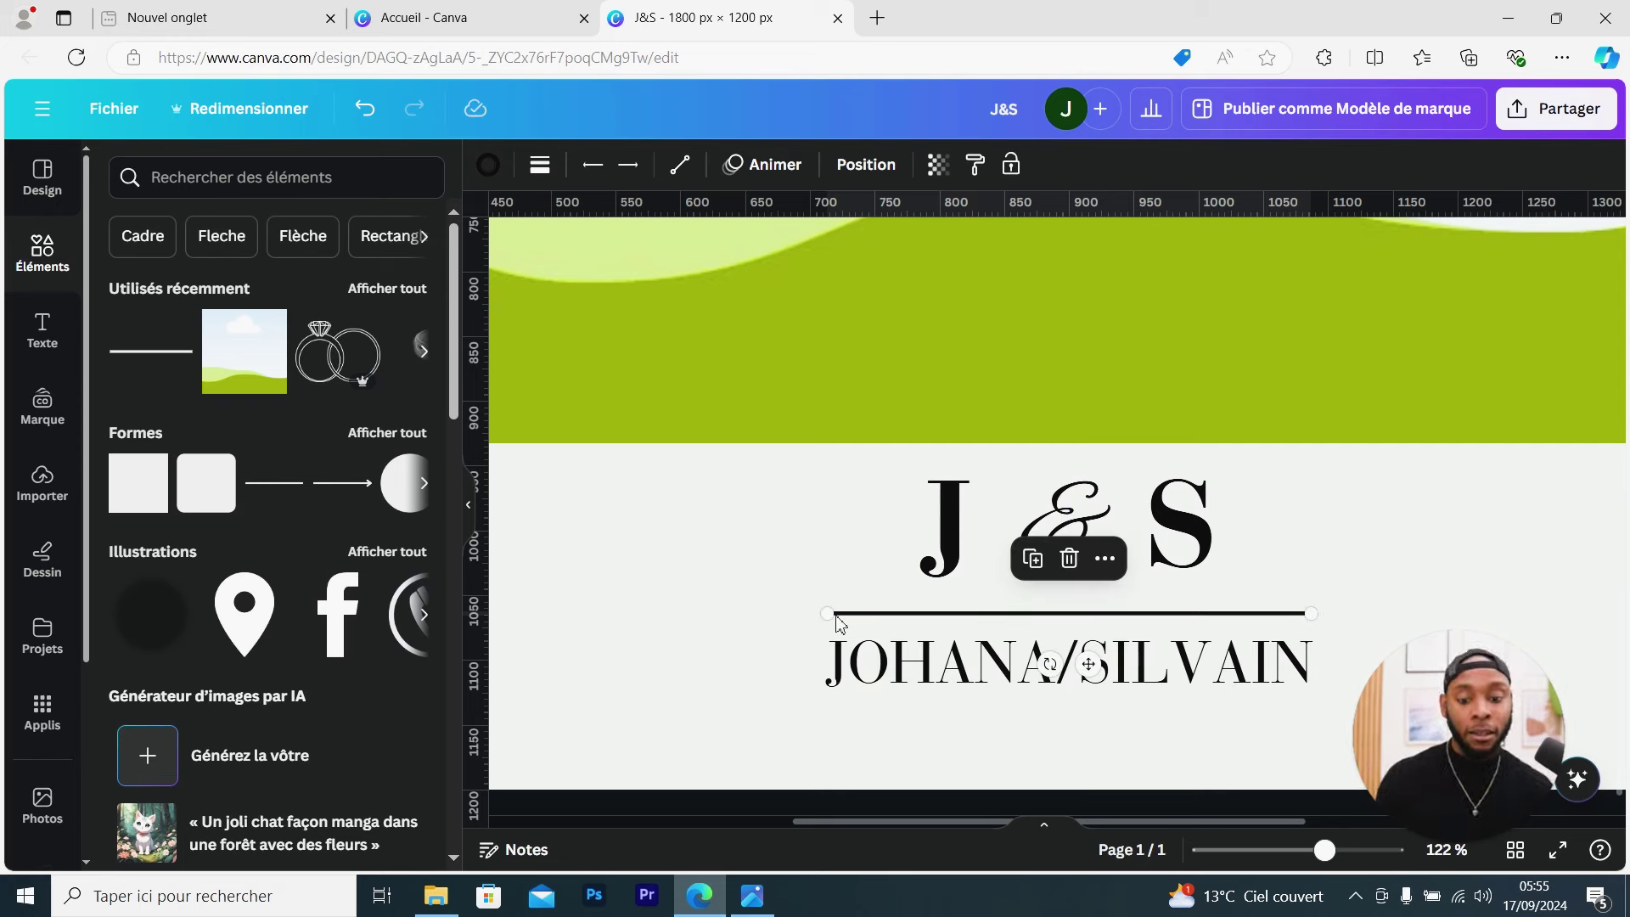
pyautogui.moveTo(837, 619)
pyautogui.mouseDown()
pyautogui.moveTo(869, 612)
pyautogui.moveTo(862, 625)
pyautogui.mouseUp()
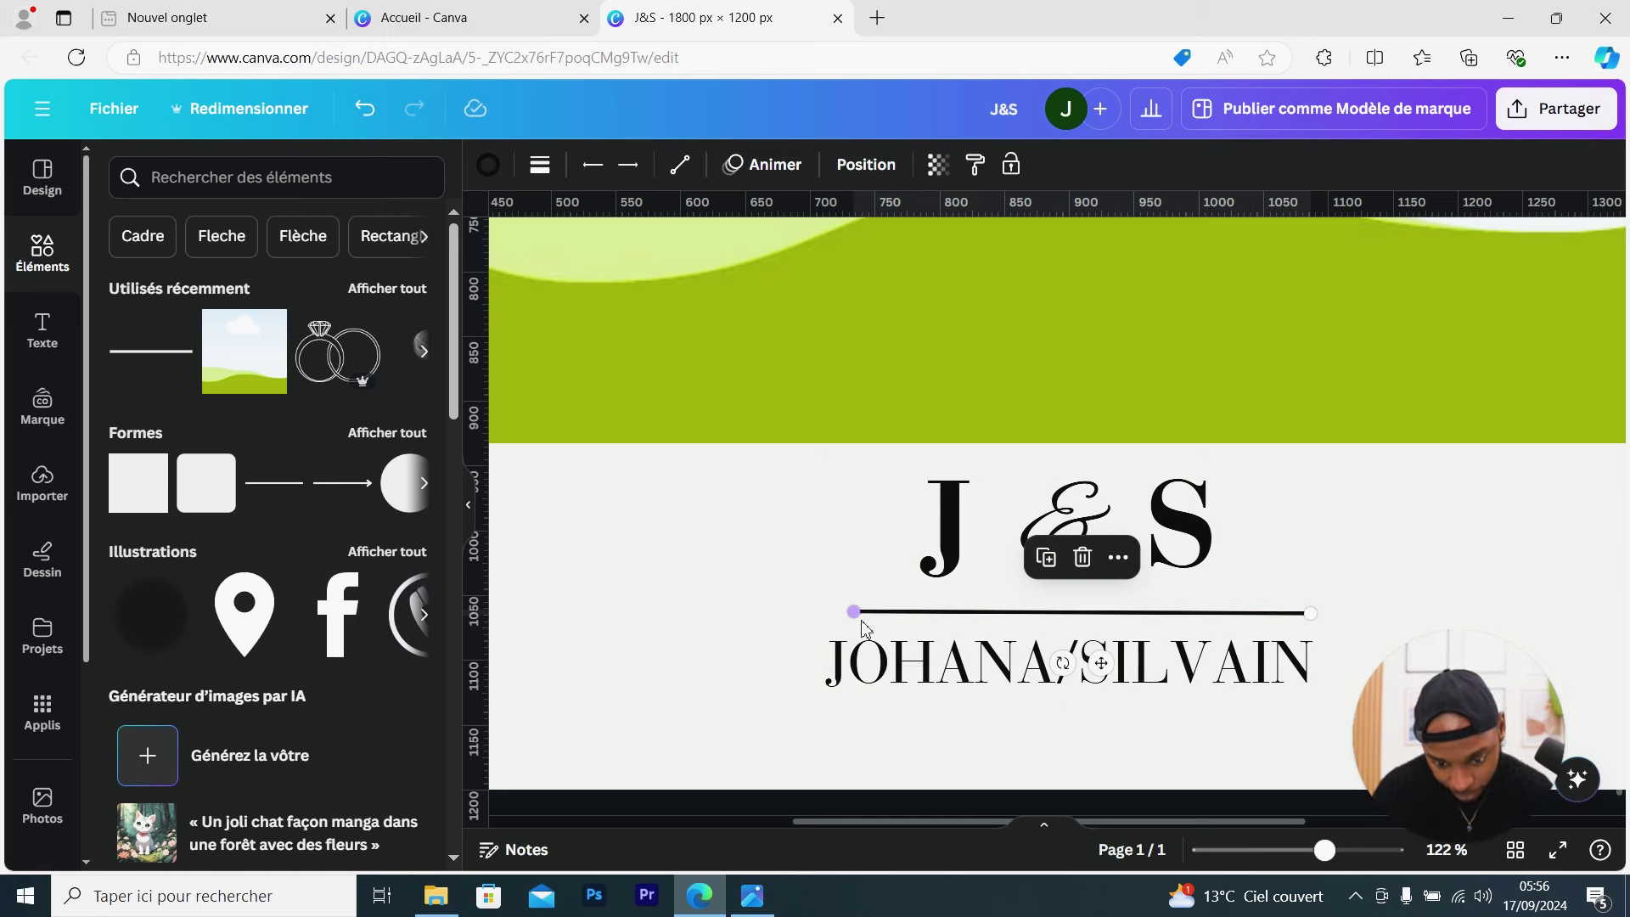
pyautogui.click(1224, 623)
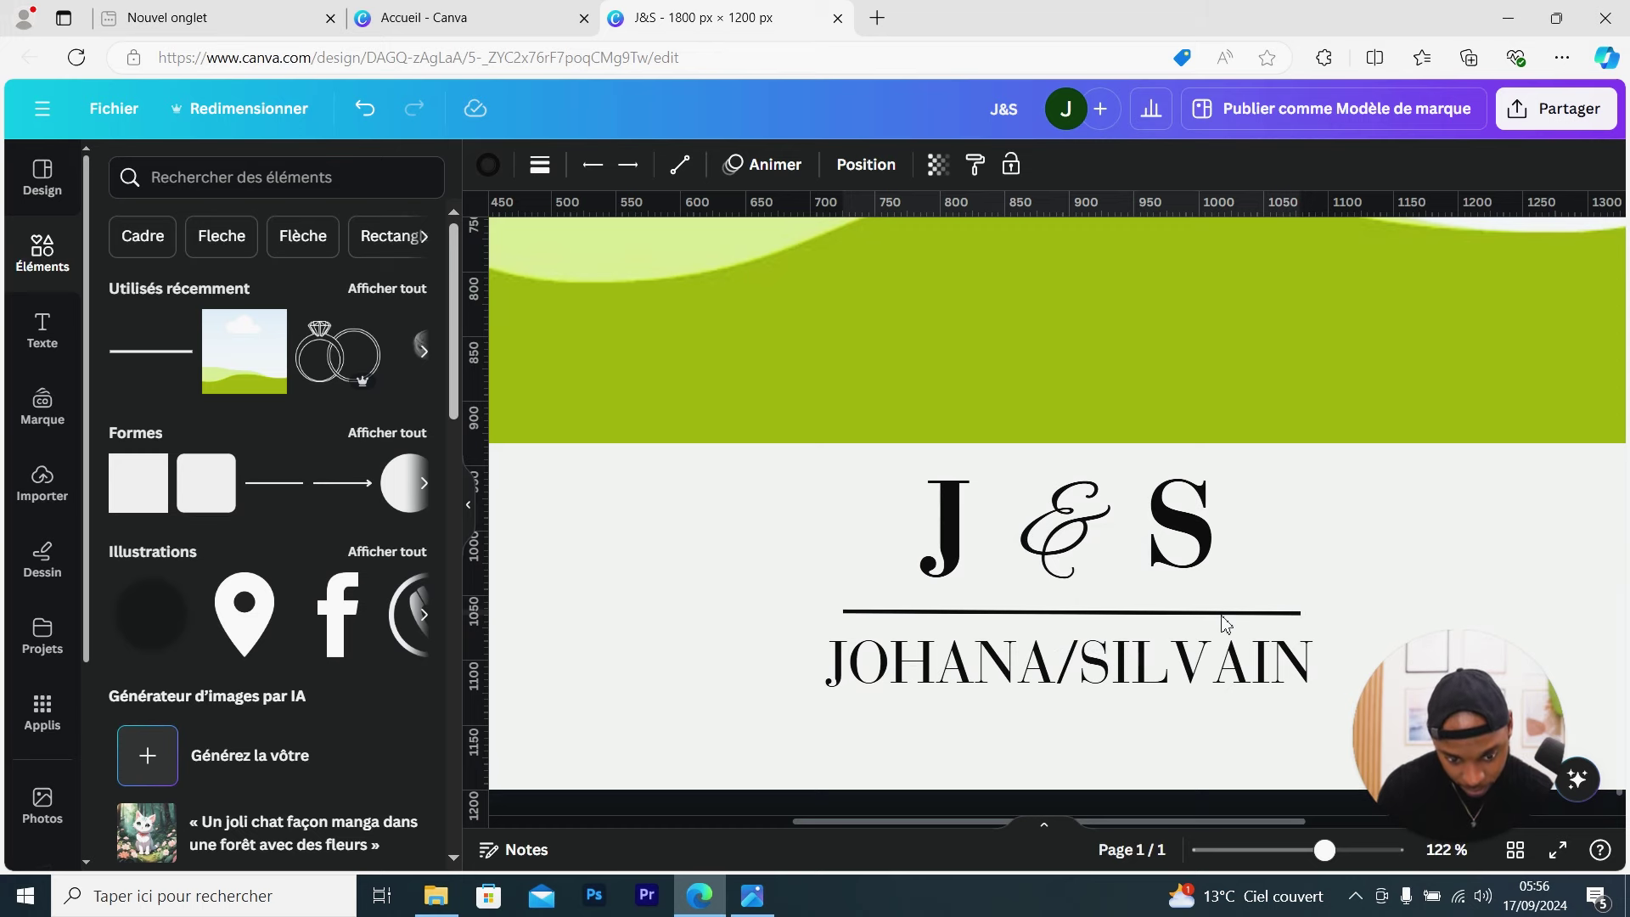
pyautogui.moveTo(1324, 849); pyautogui.dragTo(1263, 850)
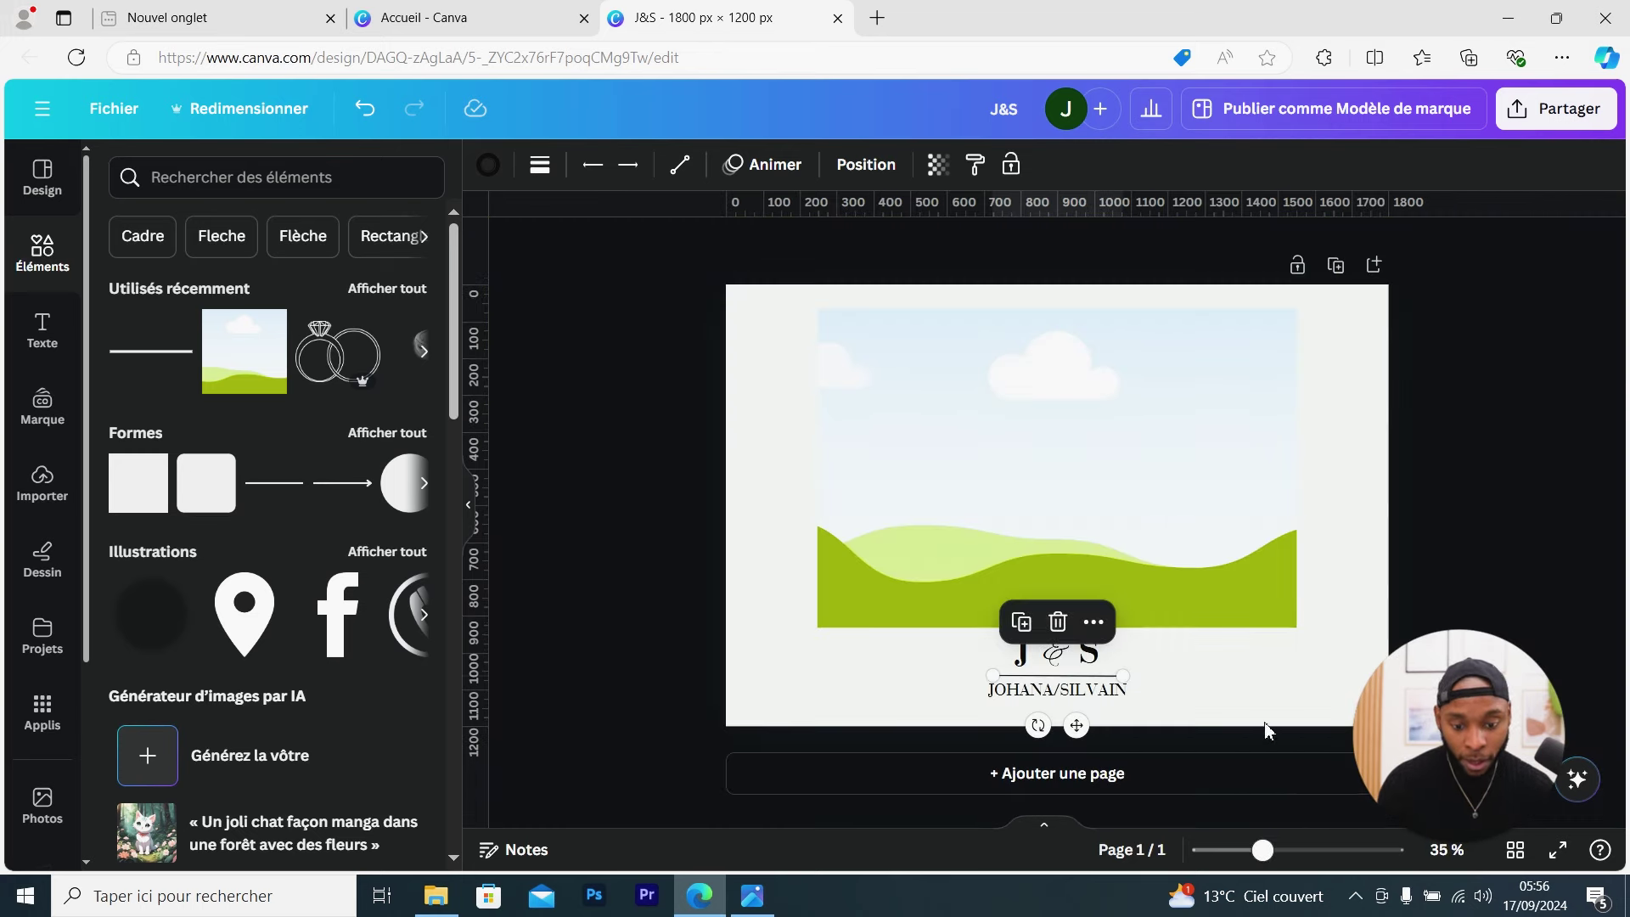
pyautogui.click(1282, 694)
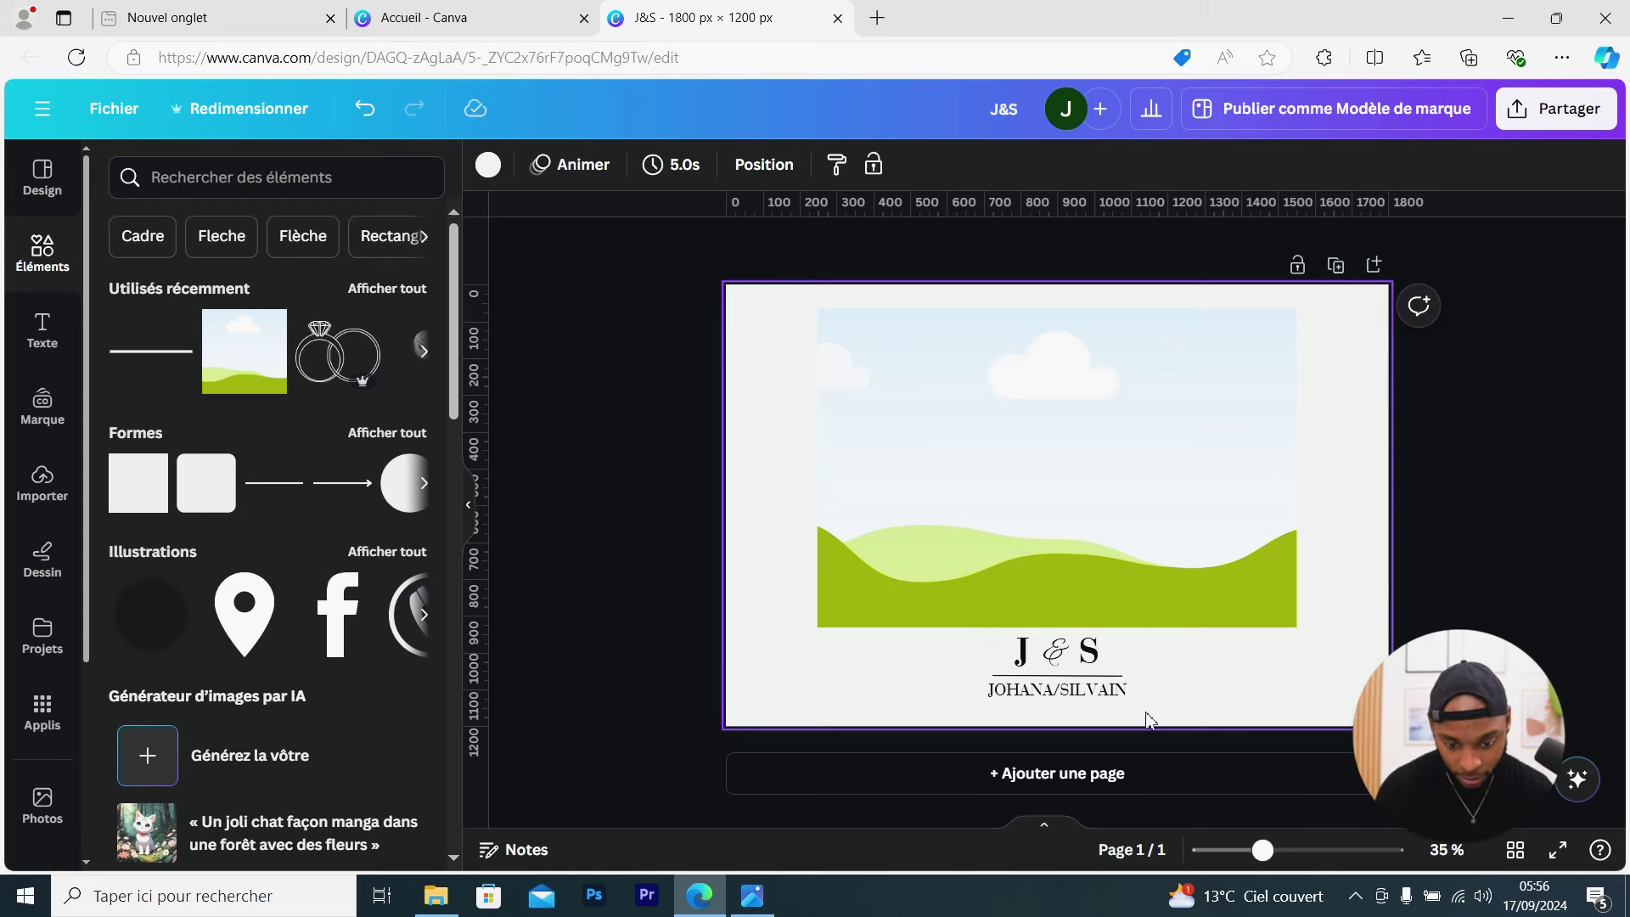
# Check the reference image and set the letter spacing of the couple's names text to 243
pyautogui.click(755, 899)
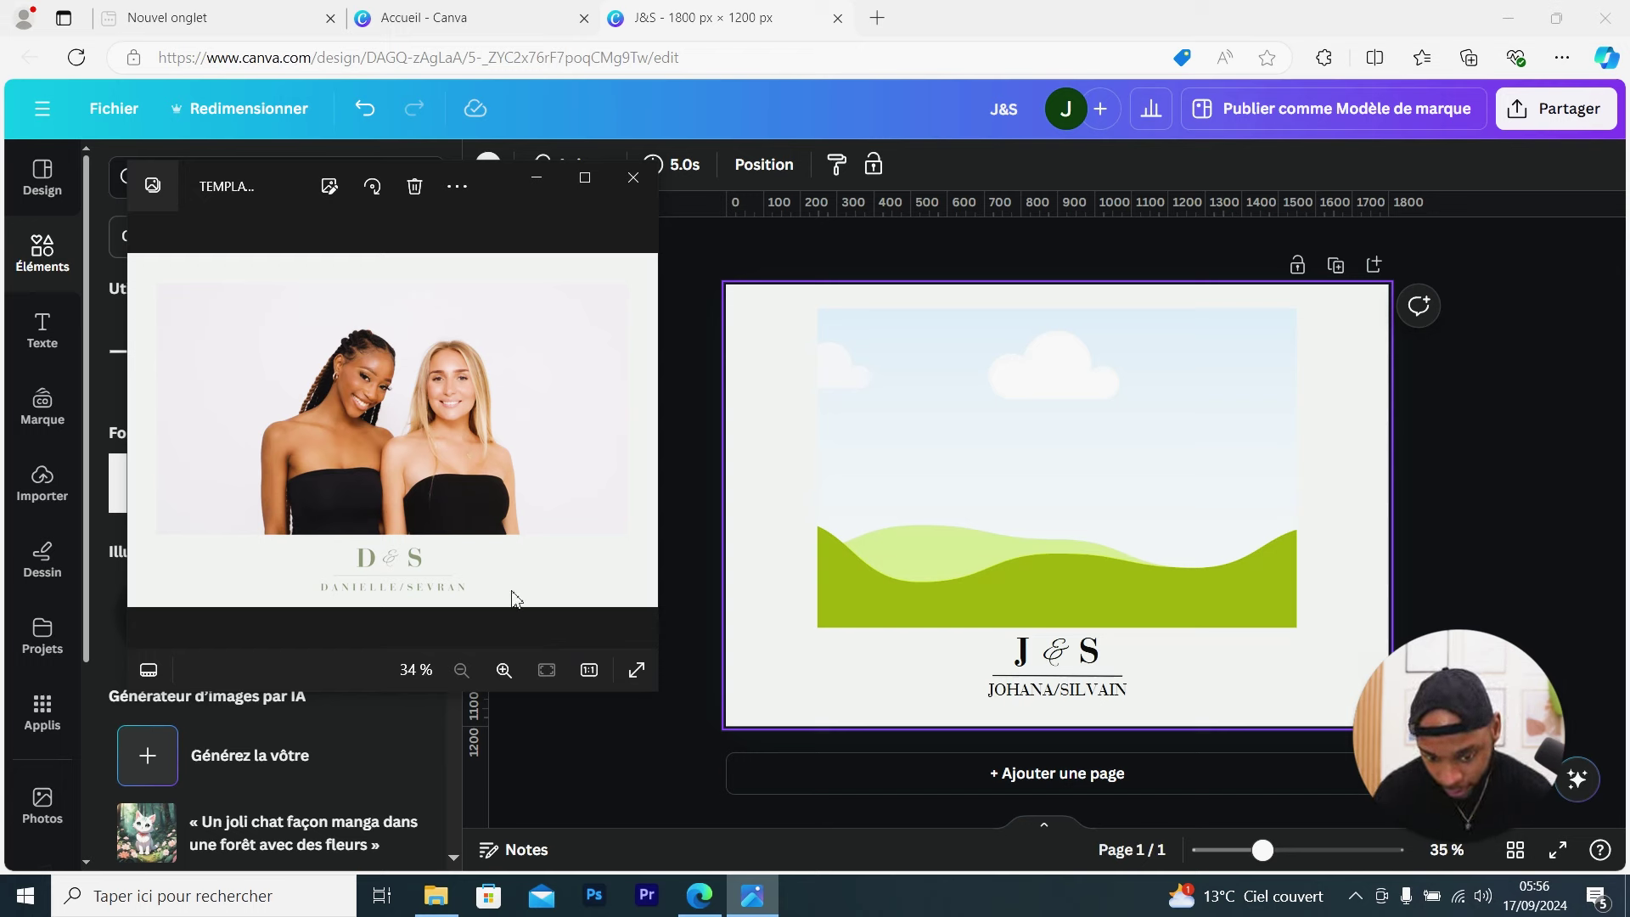
pyautogui.click(1099, 698)
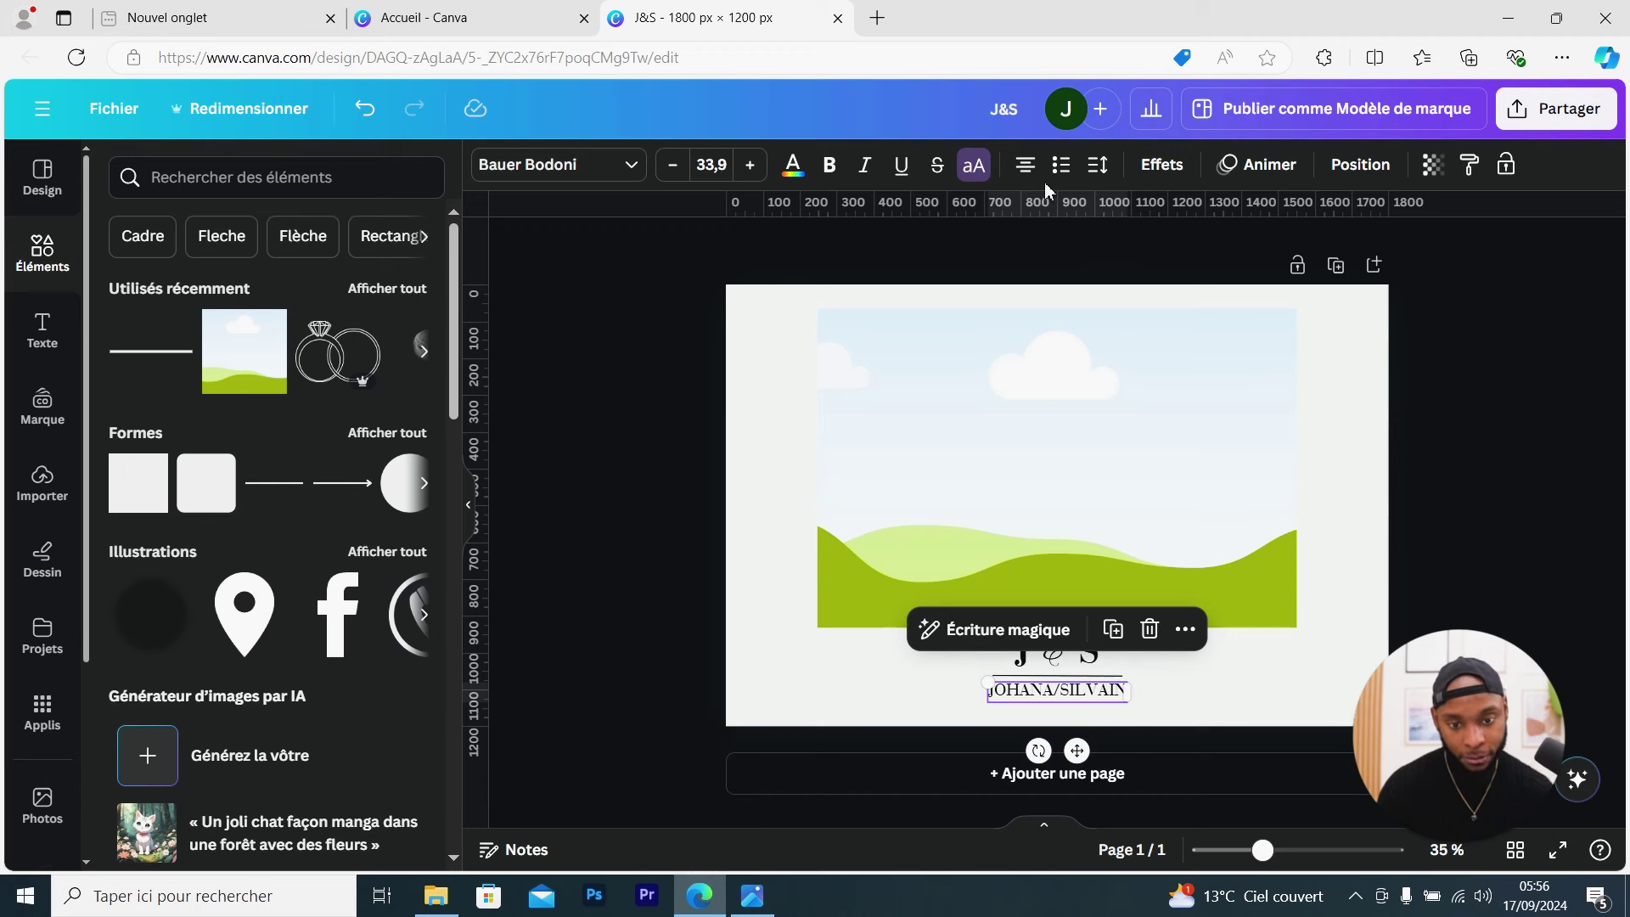
pyautogui.click(1098, 164)
pyautogui.moveTo(1147, 252); pyautogui.dragTo(1197, 281)
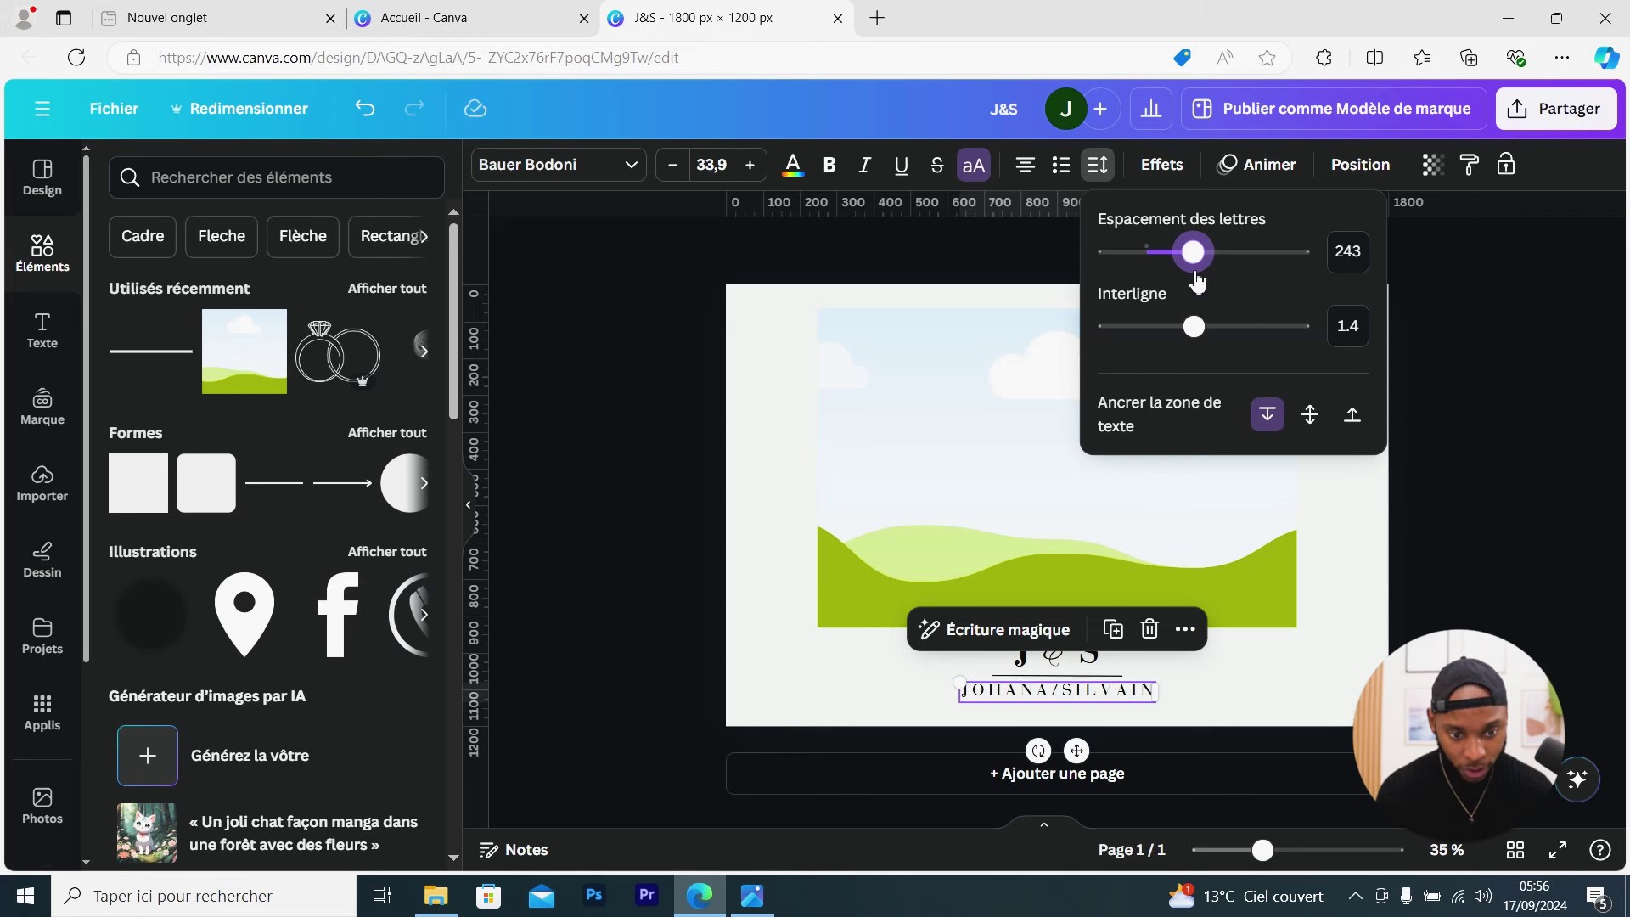
pyautogui.click(1341, 513)
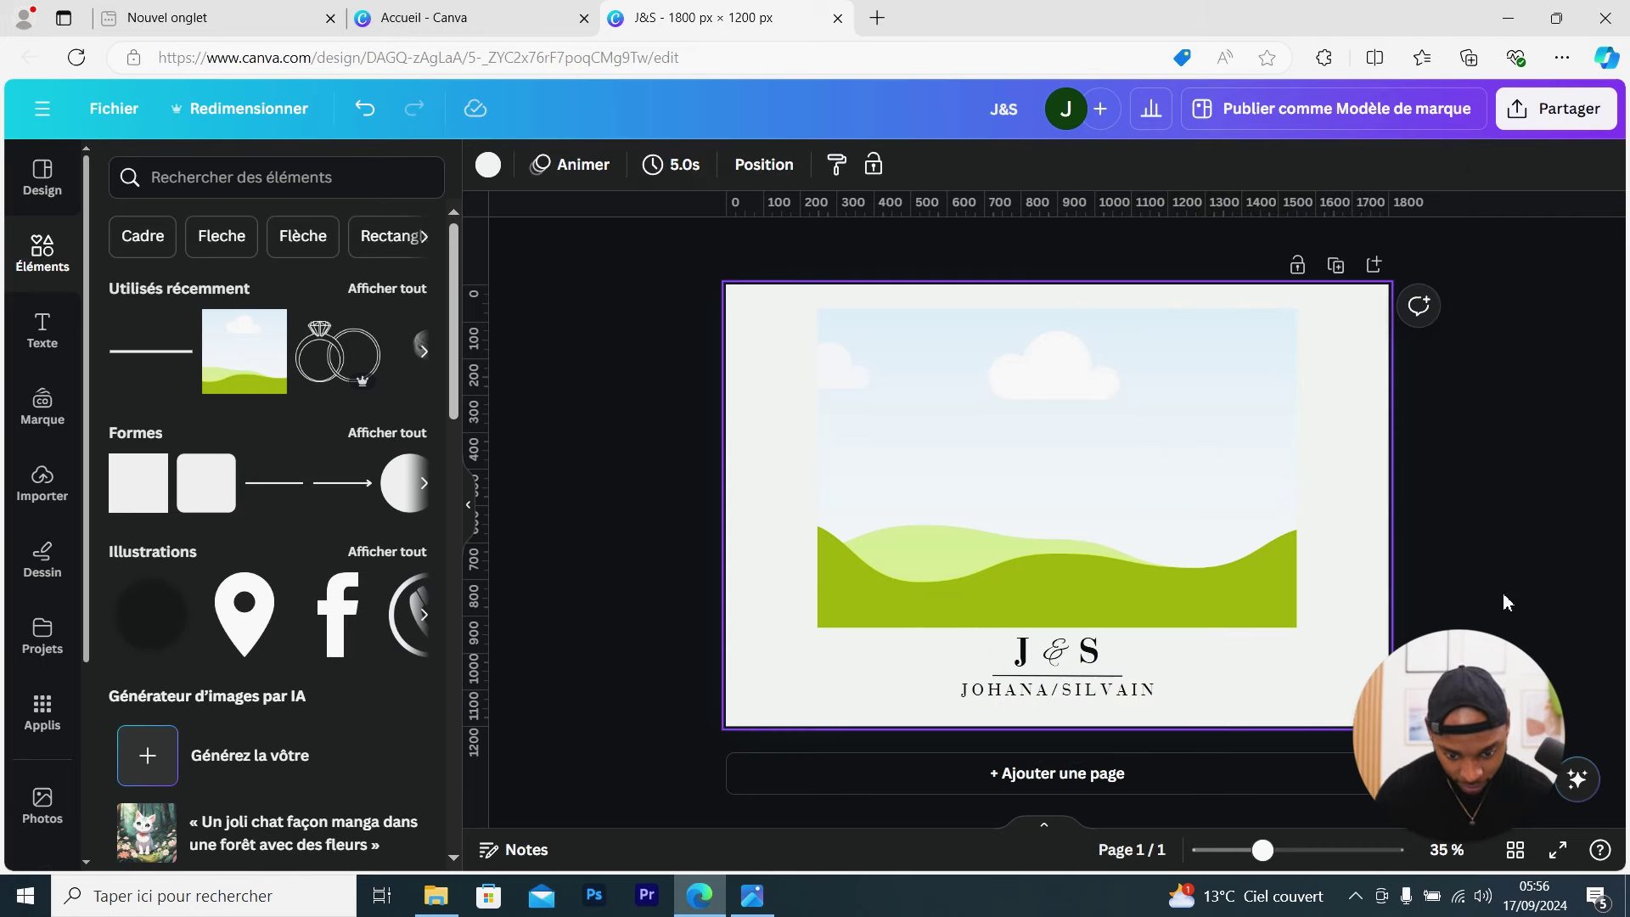
# Lengthen the divider line slightly, keep it horizontal and recentre it between the initials and the couple's names
pyautogui.moveTo(1263, 850); pyautogui.dragTo(1294, 747)
pyautogui.scroll(-3, 1294, 747)
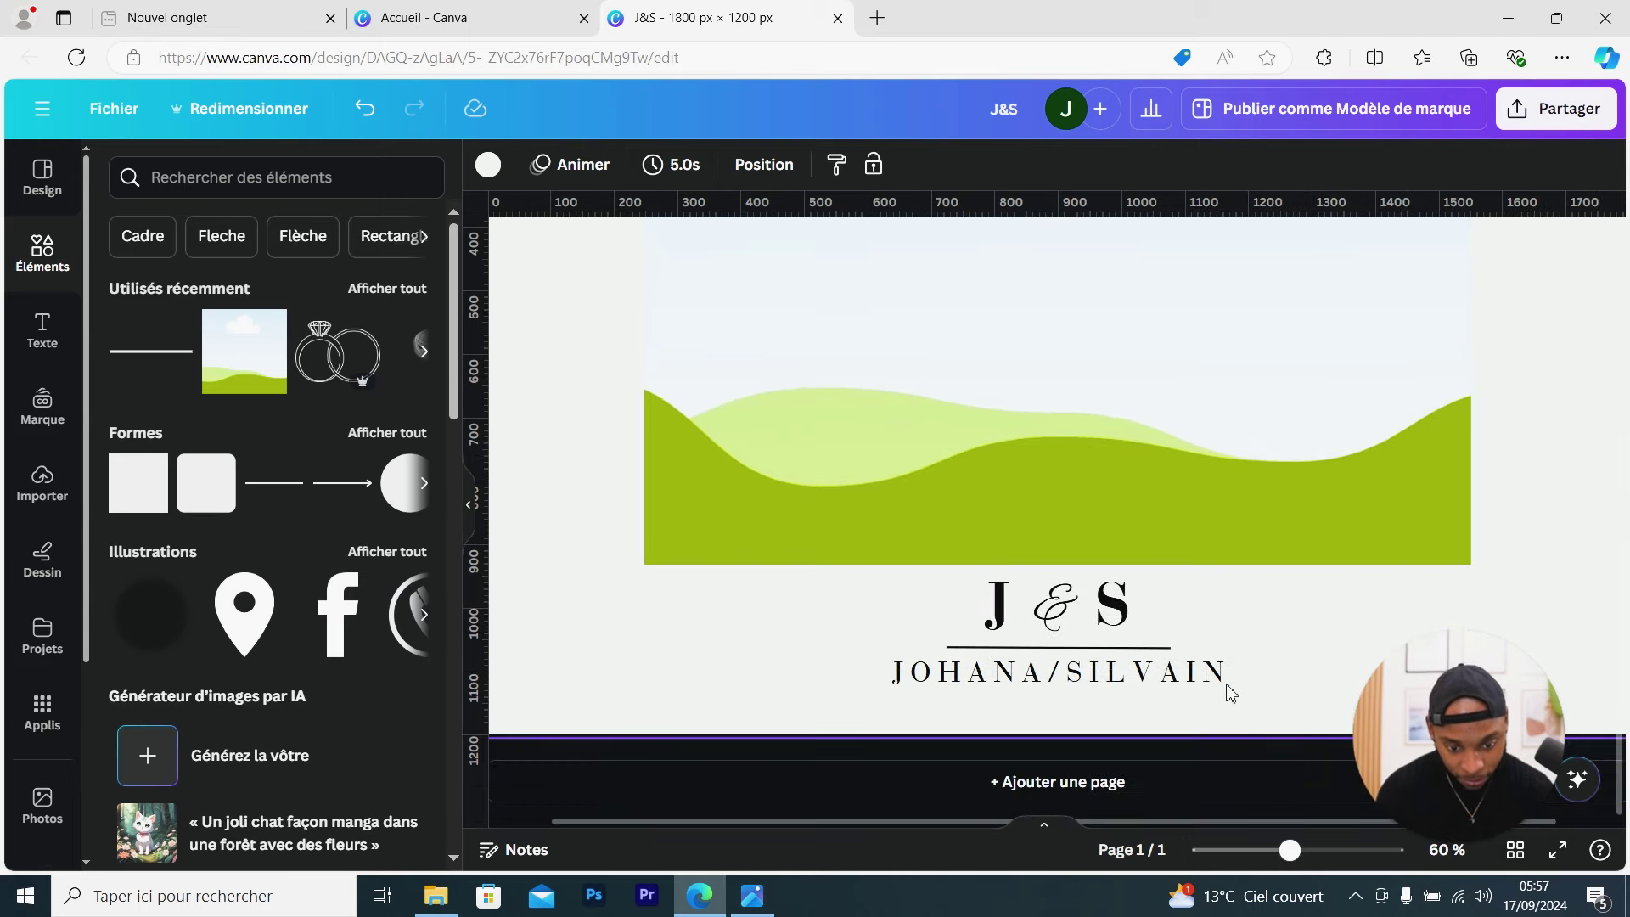
pyautogui.click(1067, 648)
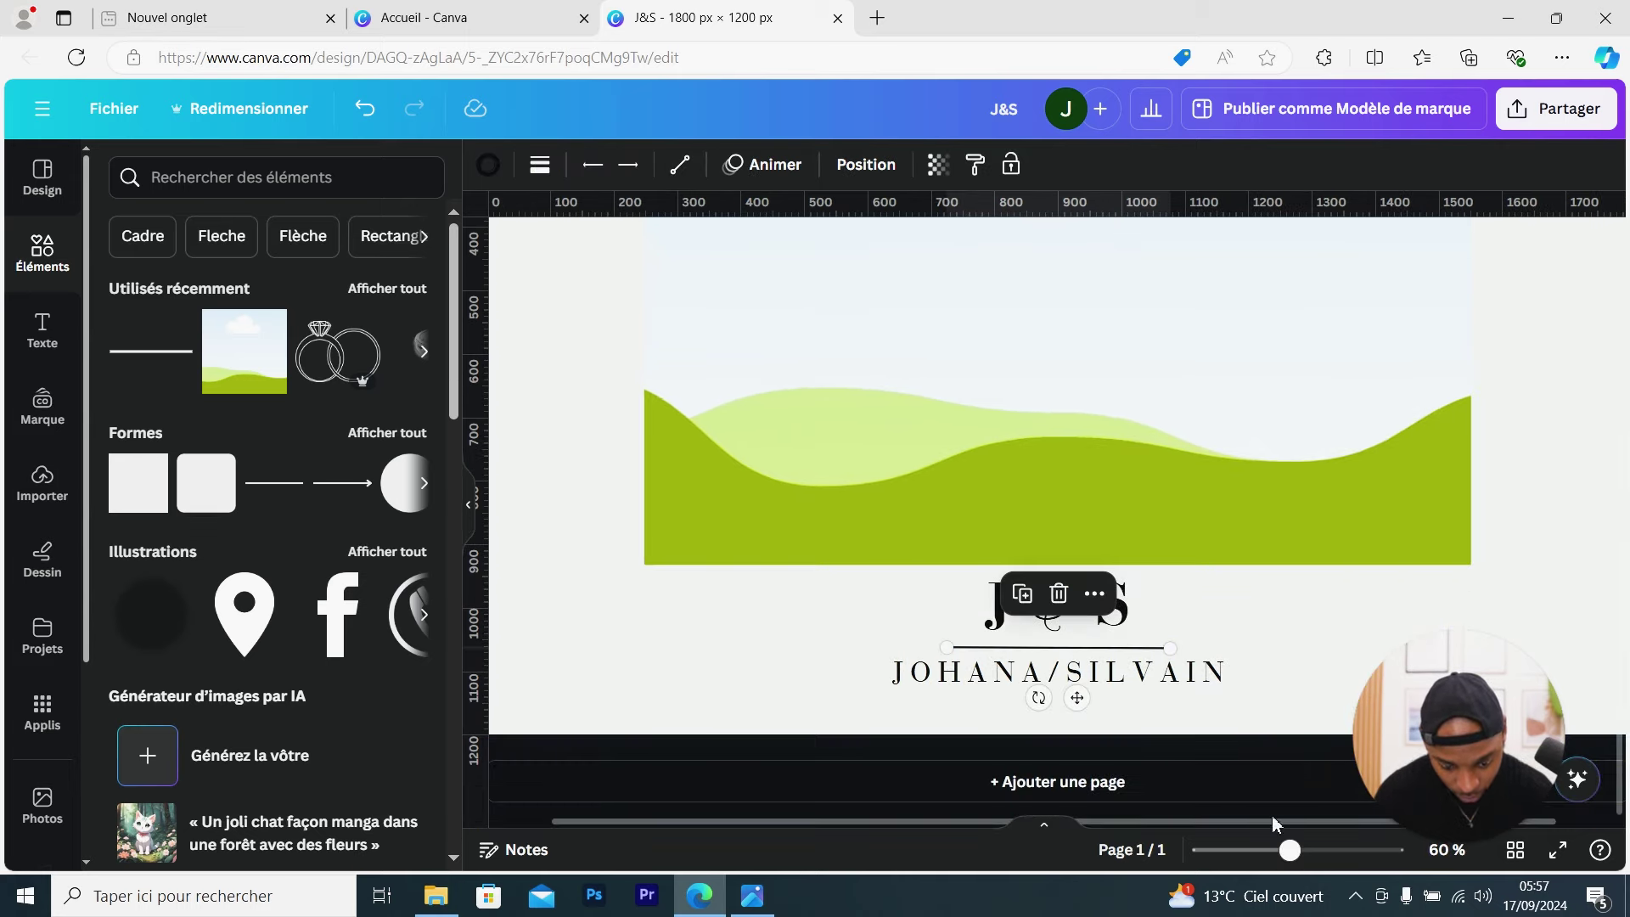
pyautogui.moveTo(1290, 851); pyautogui.dragTo(1329, 851)
pyautogui.scroll(-3, 1290, 716)
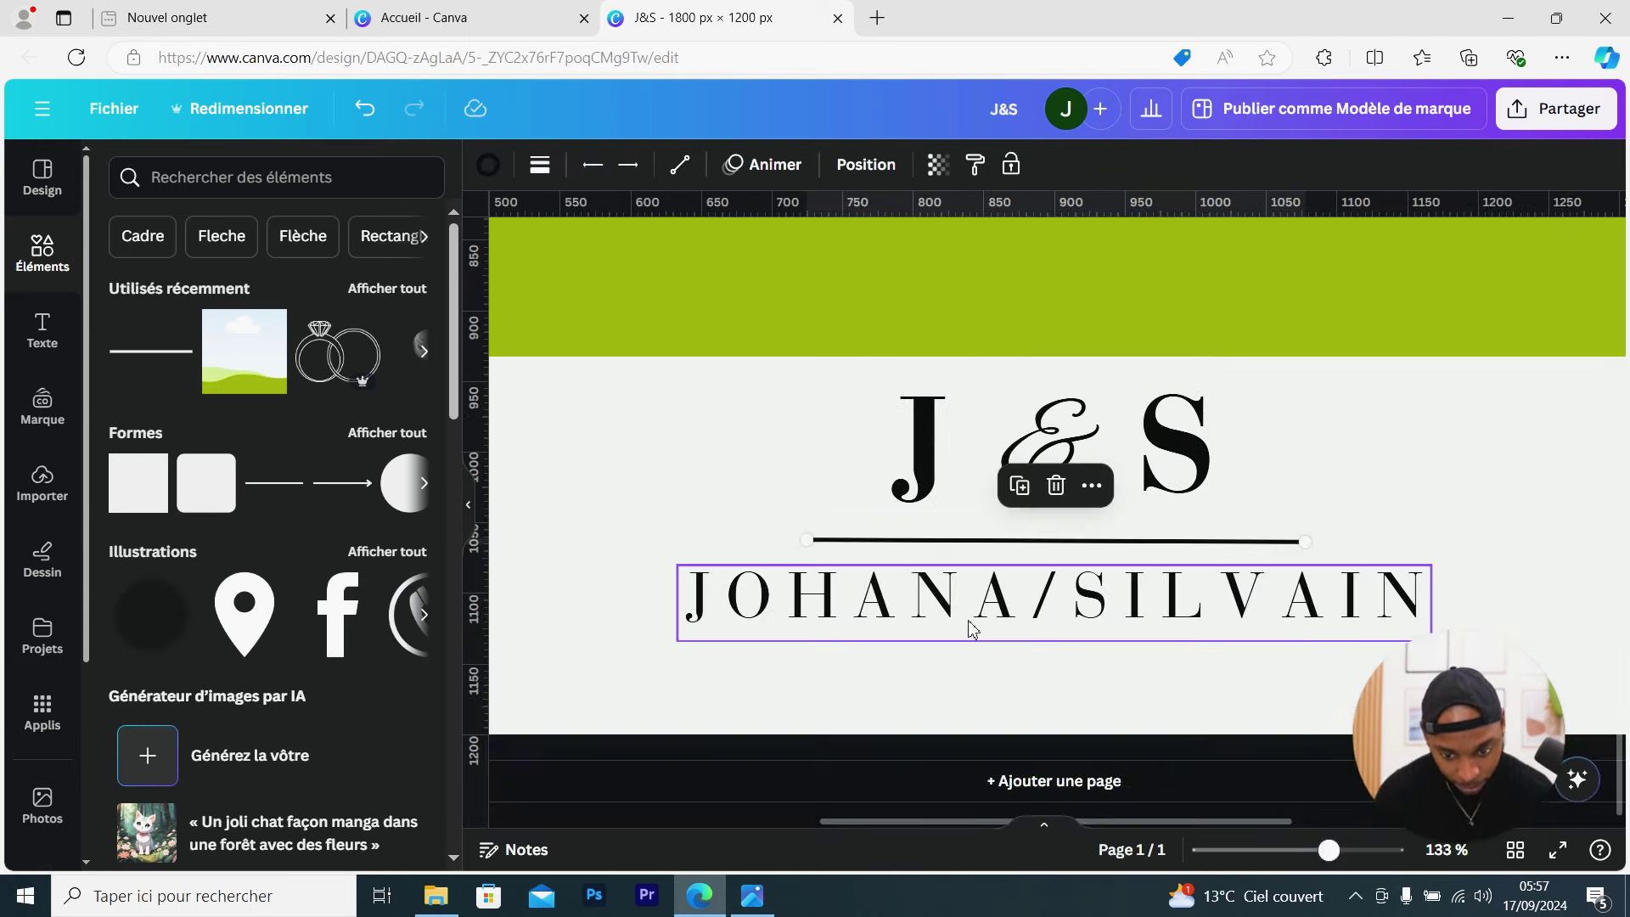
pyautogui.moveTo(807, 540); pyautogui.dragTo(735, 548)
pyautogui.moveTo(985, 544); pyautogui.dragTo(1024, 545)
pyautogui.hotkey('ctrl', 'alt', '0')
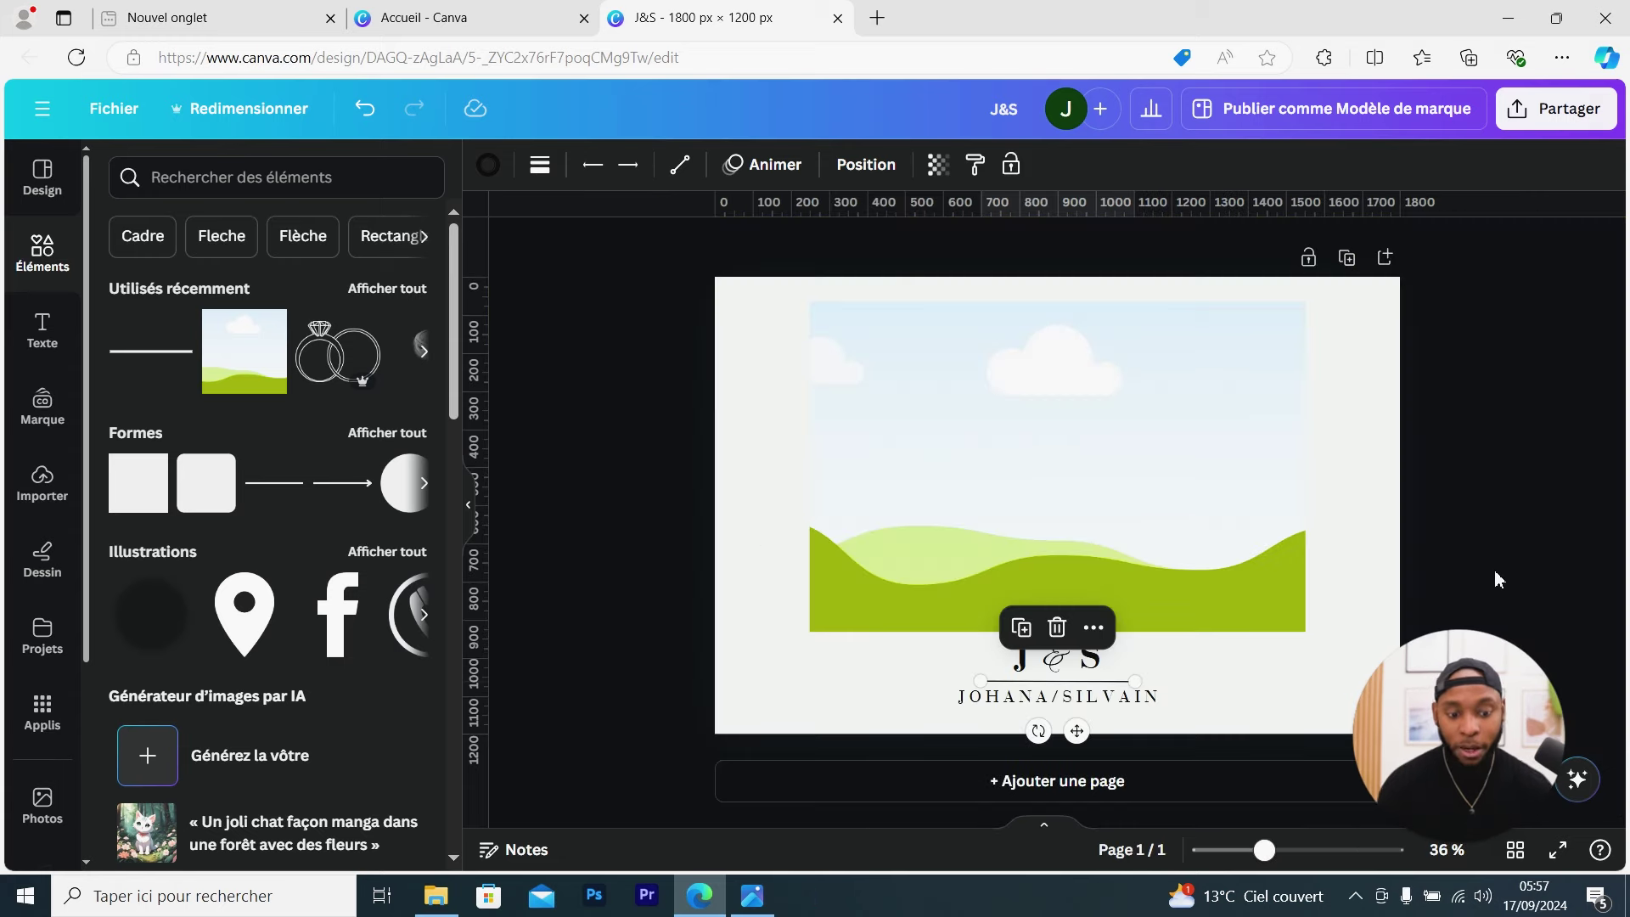
pyautogui.click(1440, 574)
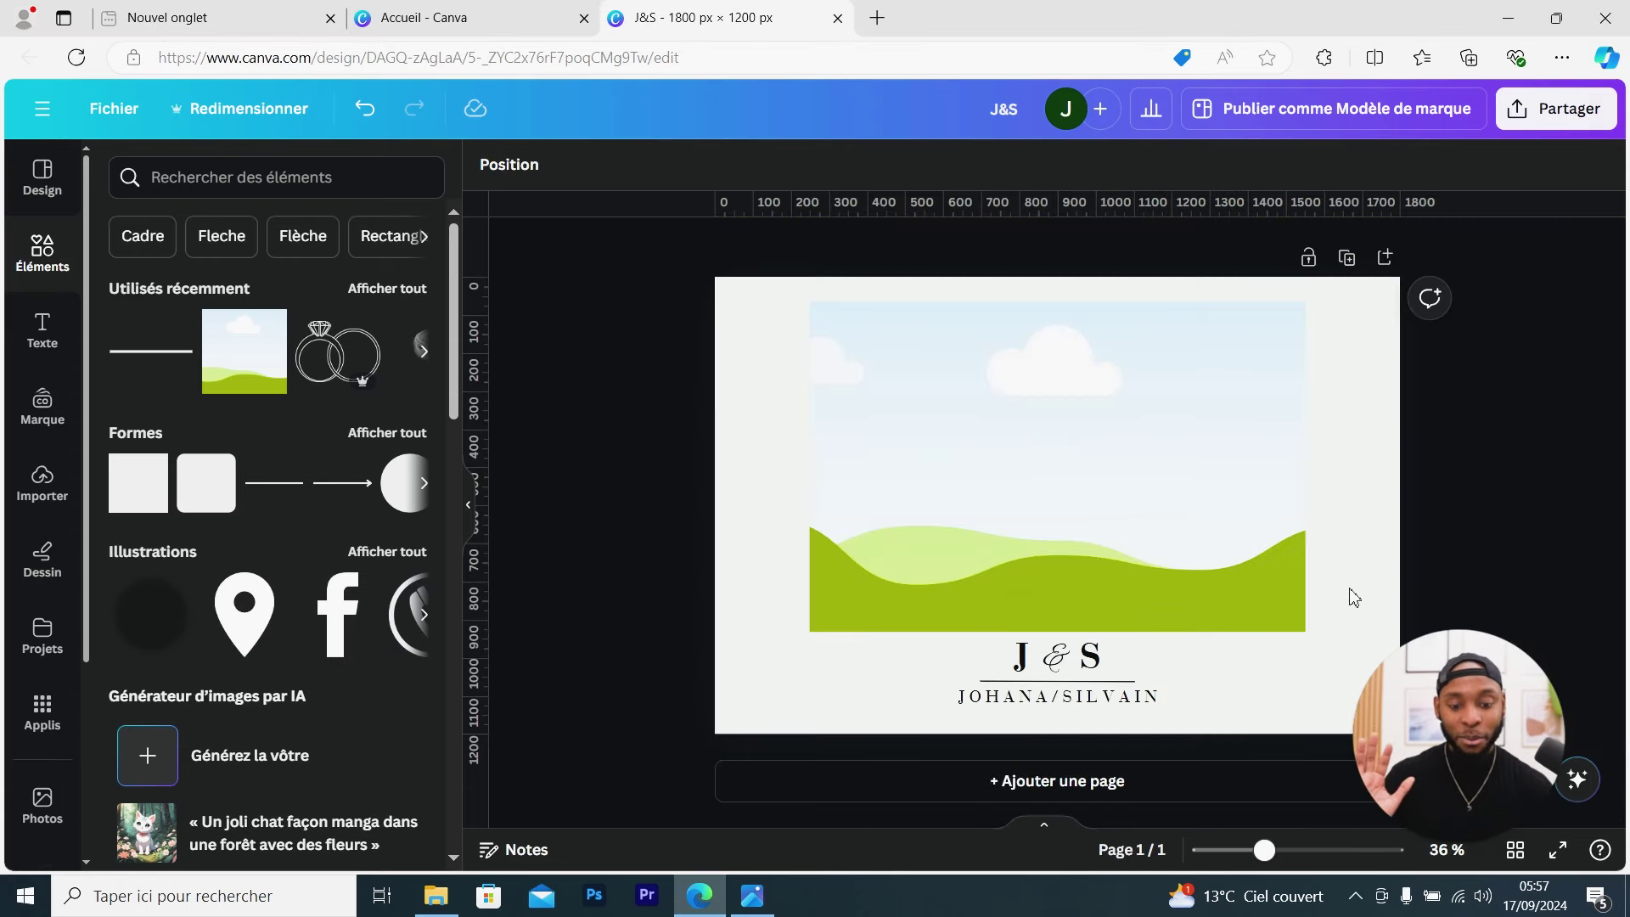
# Check the reference image and set the divider line's thickness to 1
pyautogui.hotkey('alt', 'Tab')
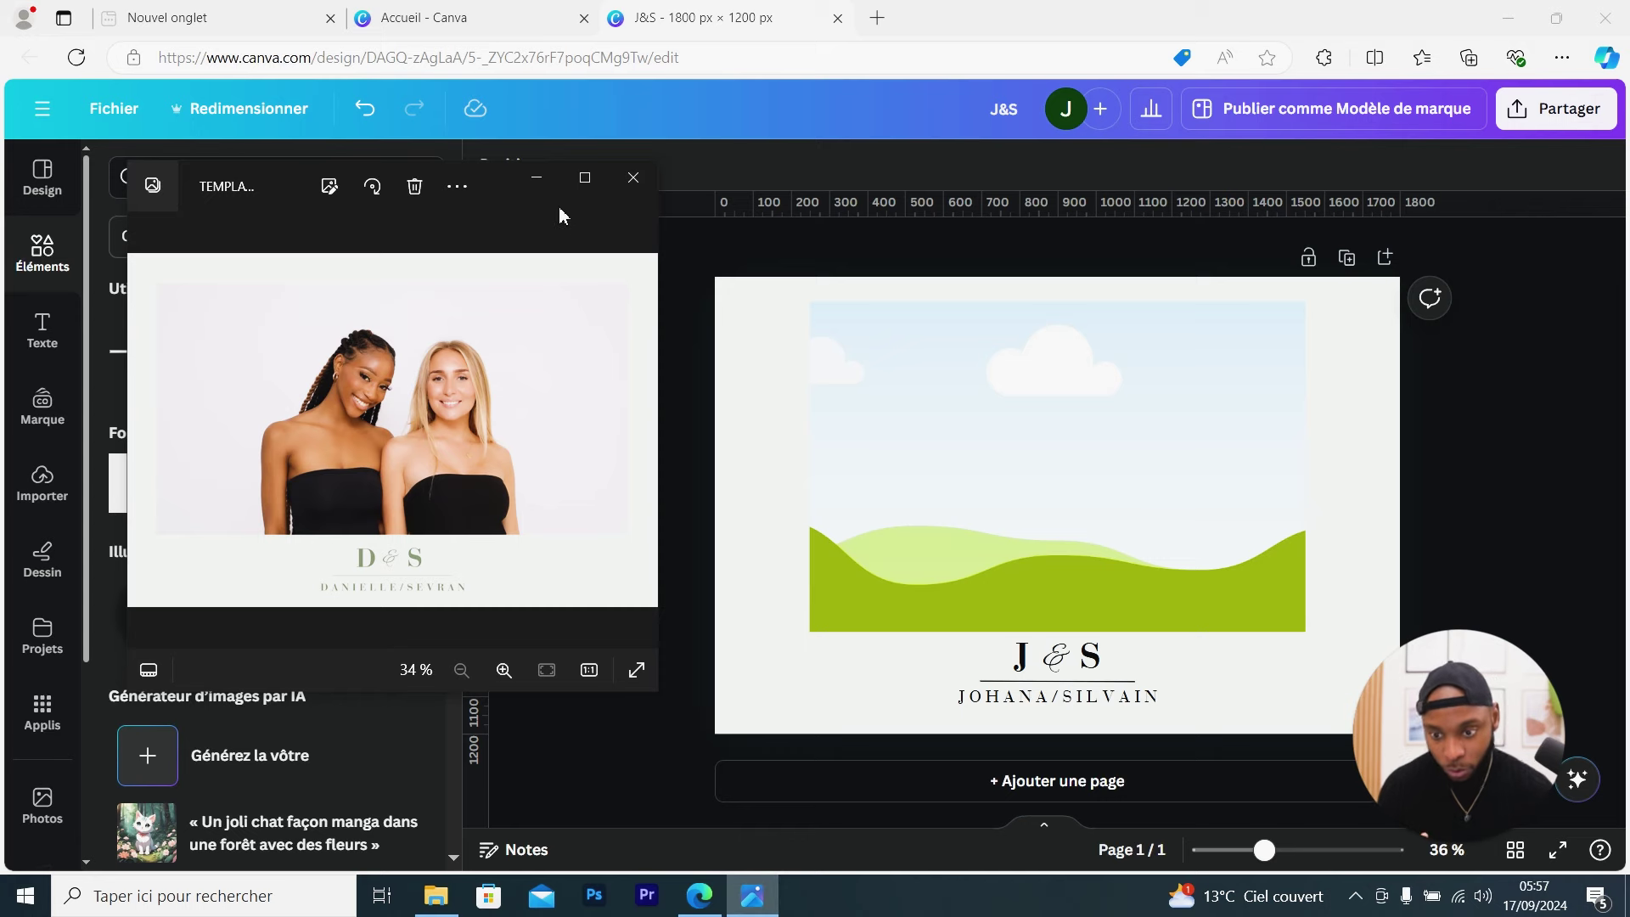
pyautogui.click(537, 183)
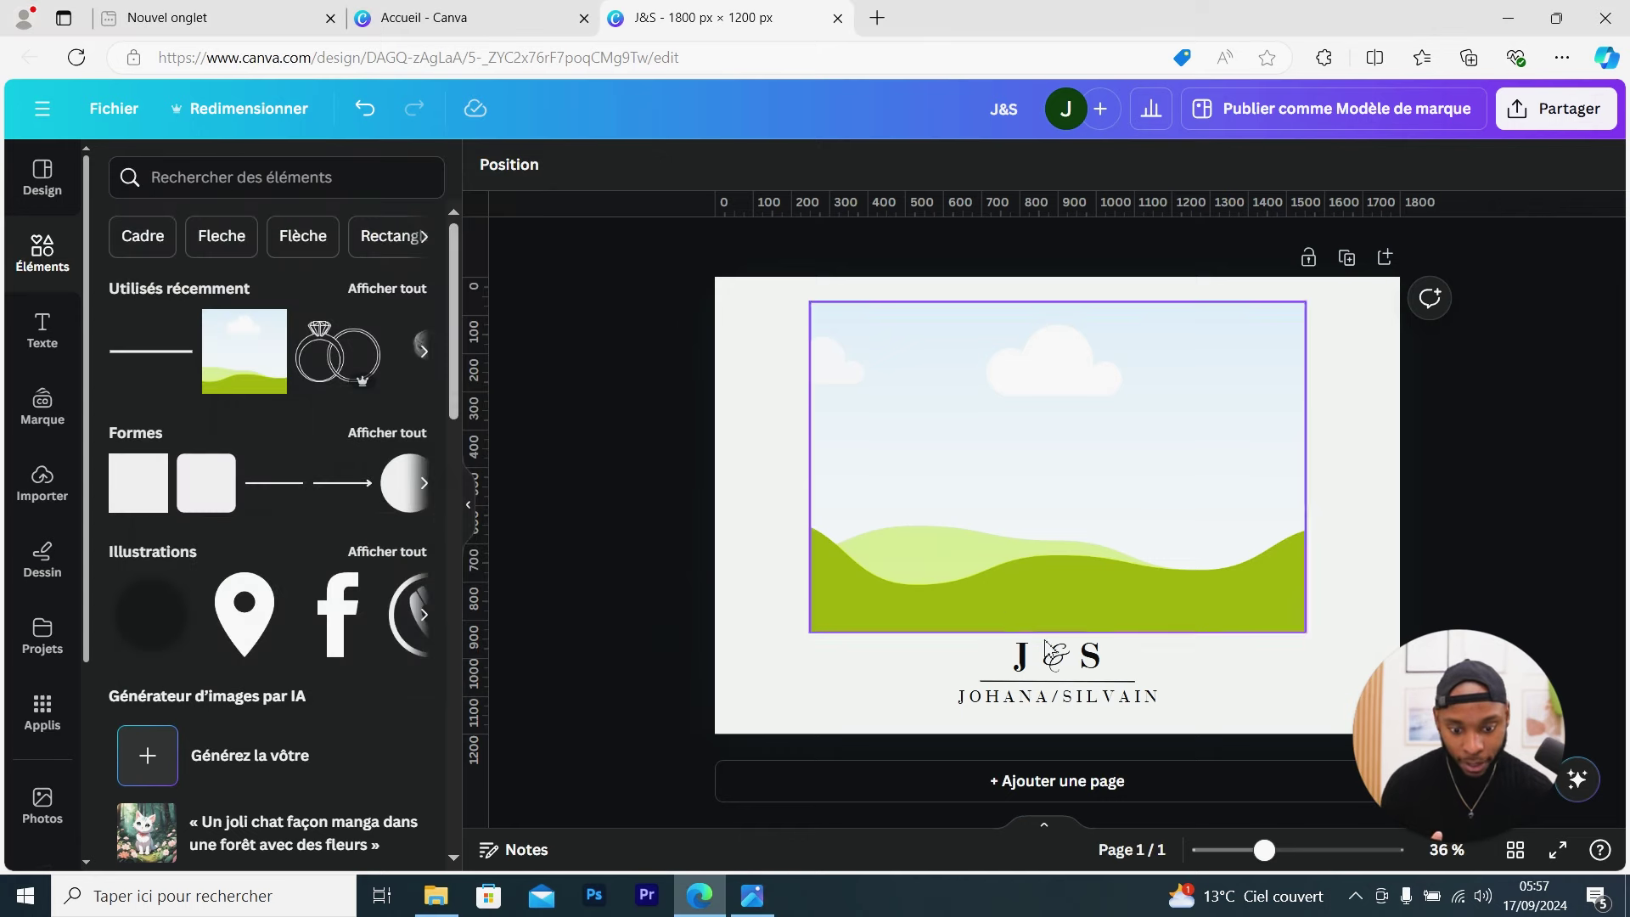
pyautogui.click(1090, 683)
pyautogui.click(540, 165)
pyautogui.click(829, 355)
pyautogui.write('1')
pyautogui.click(1356, 553)
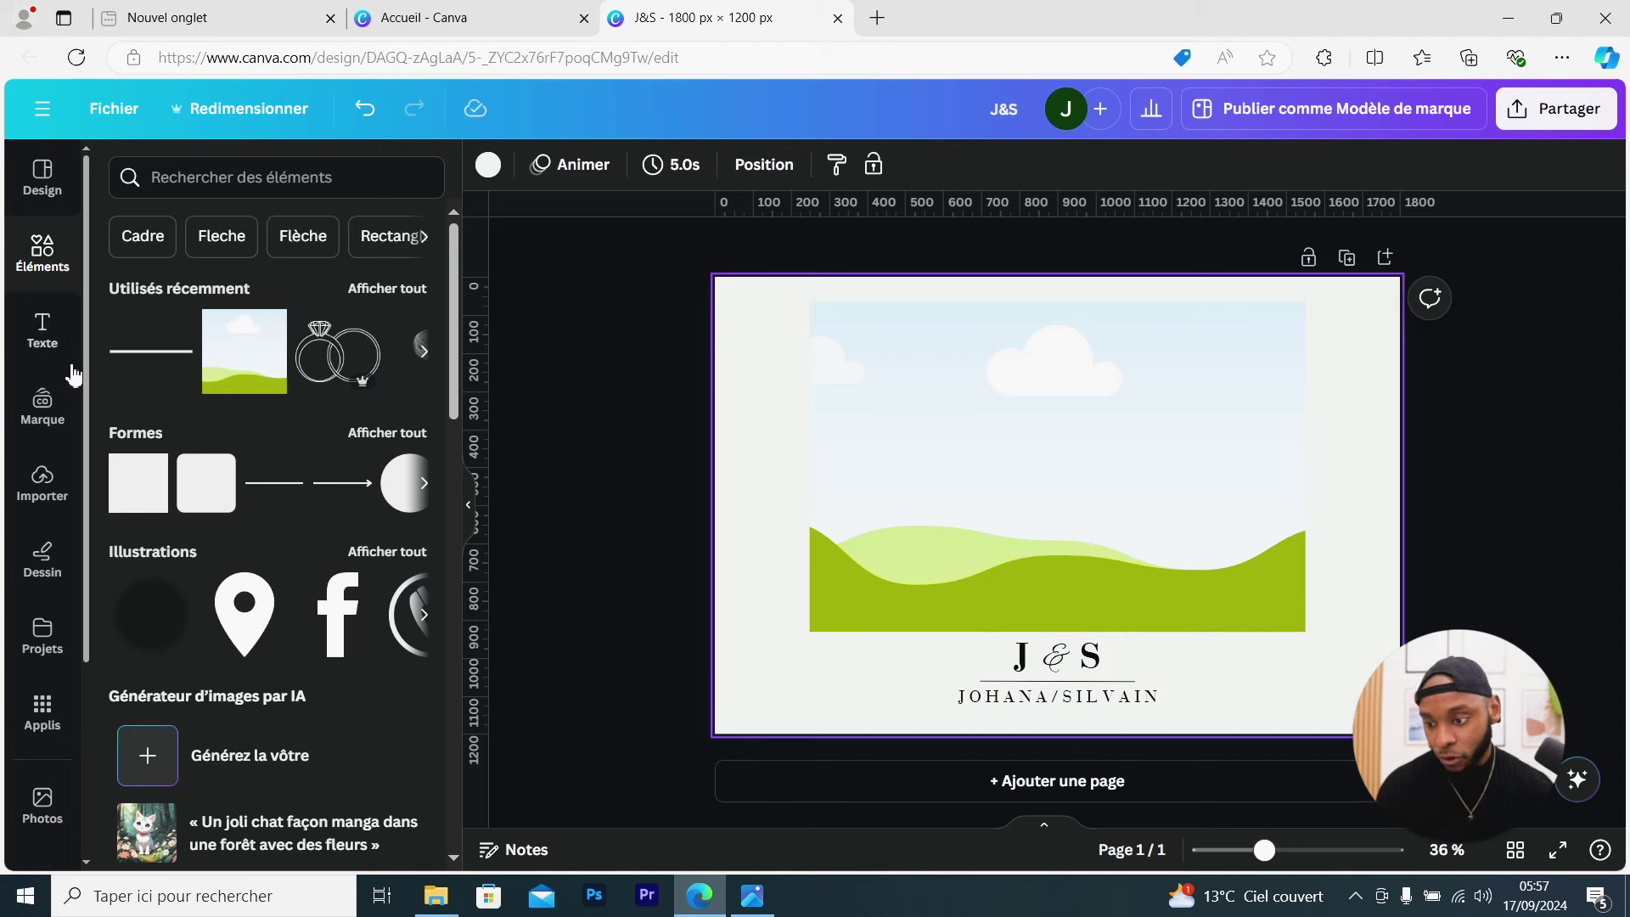
# Place the uploaded reference image on the page and recolour the couple's names with green #7A896B sampled from its initials
pyautogui.click(44, 477)
pyautogui.moveTo(187, 371); pyautogui.dragTo(747, 526)
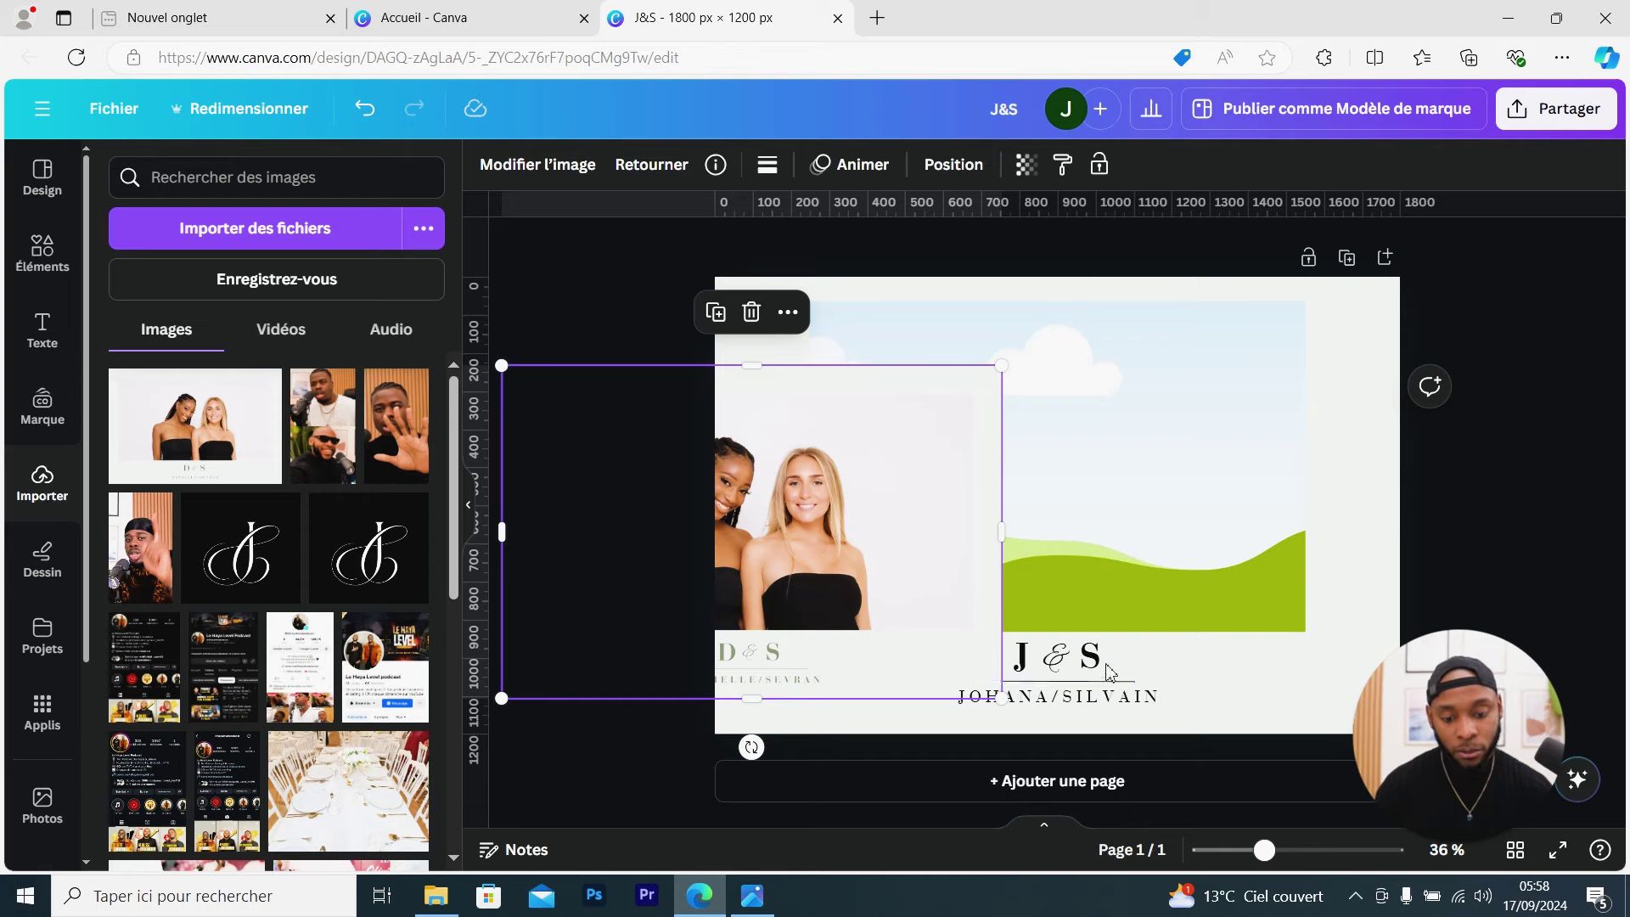
pyautogui.click(1122, 701)
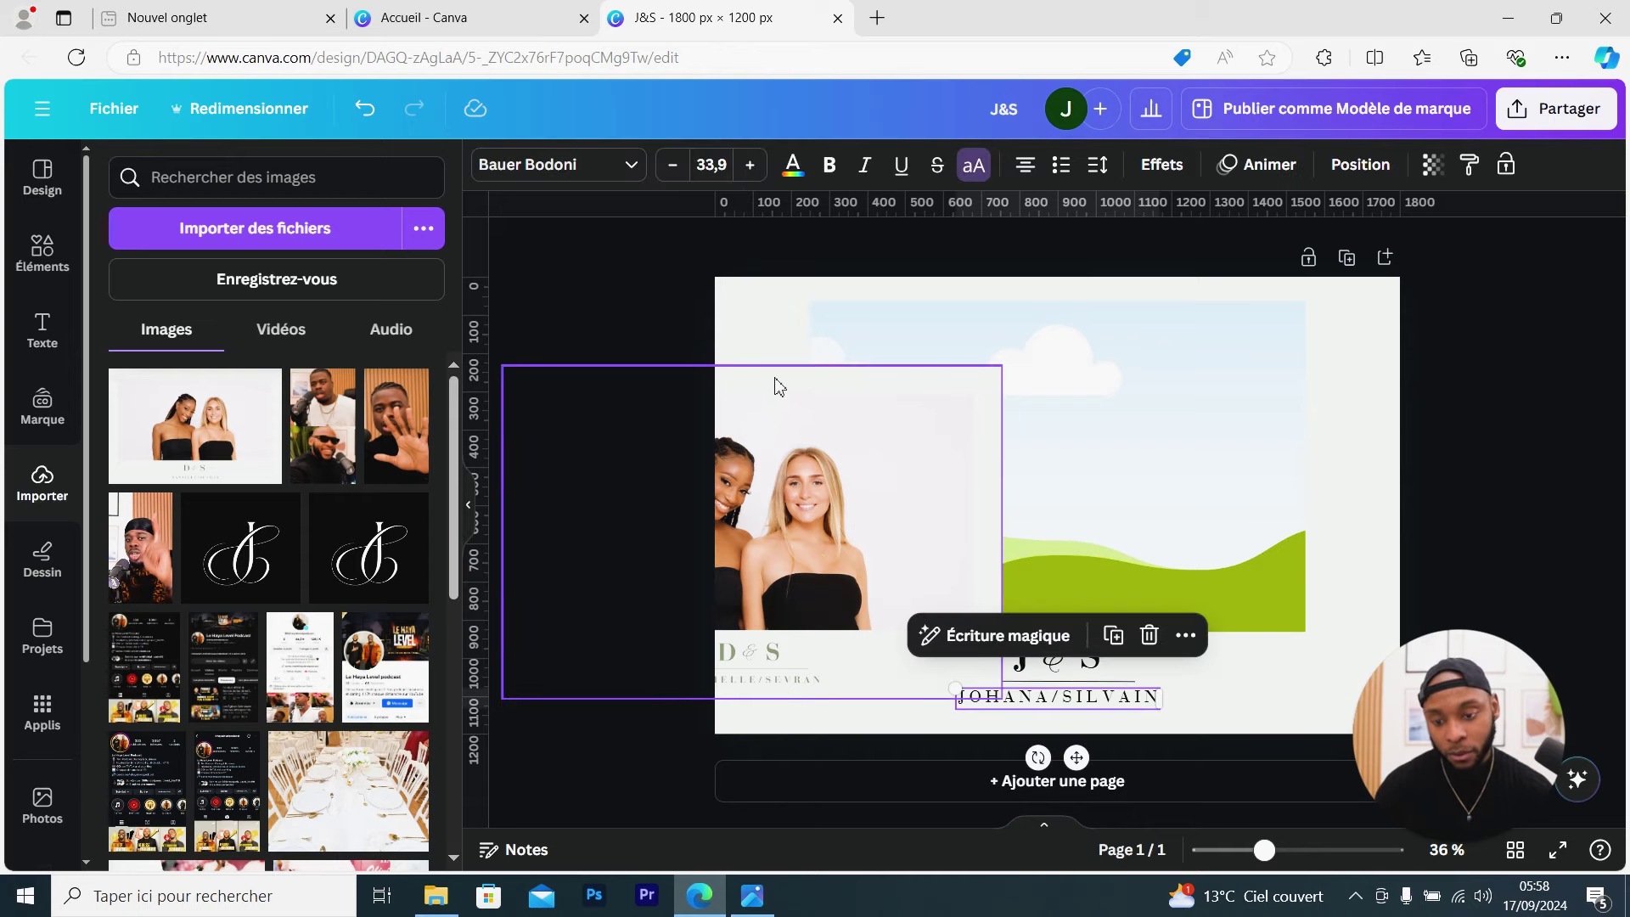
pyautogui.click(792, 164)
pyautogui.hotkey('ctrl', '+')
pyautogui.scroll(-3, 1262, 764)
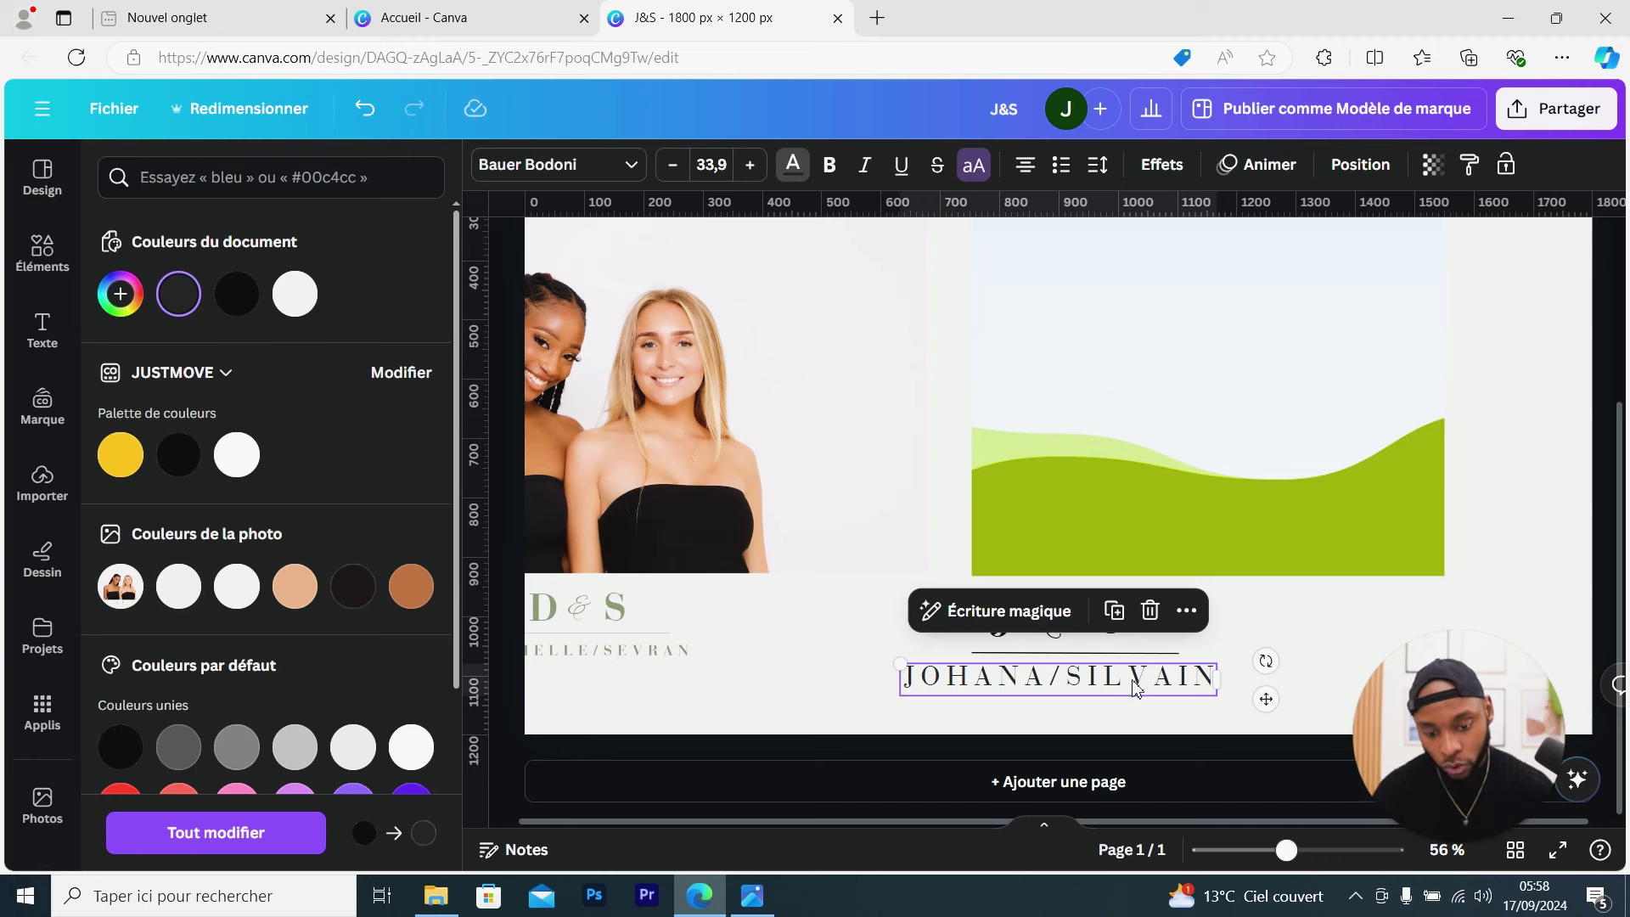
pyautogui.click(120, 294)
pyautogui.click(180, 518)
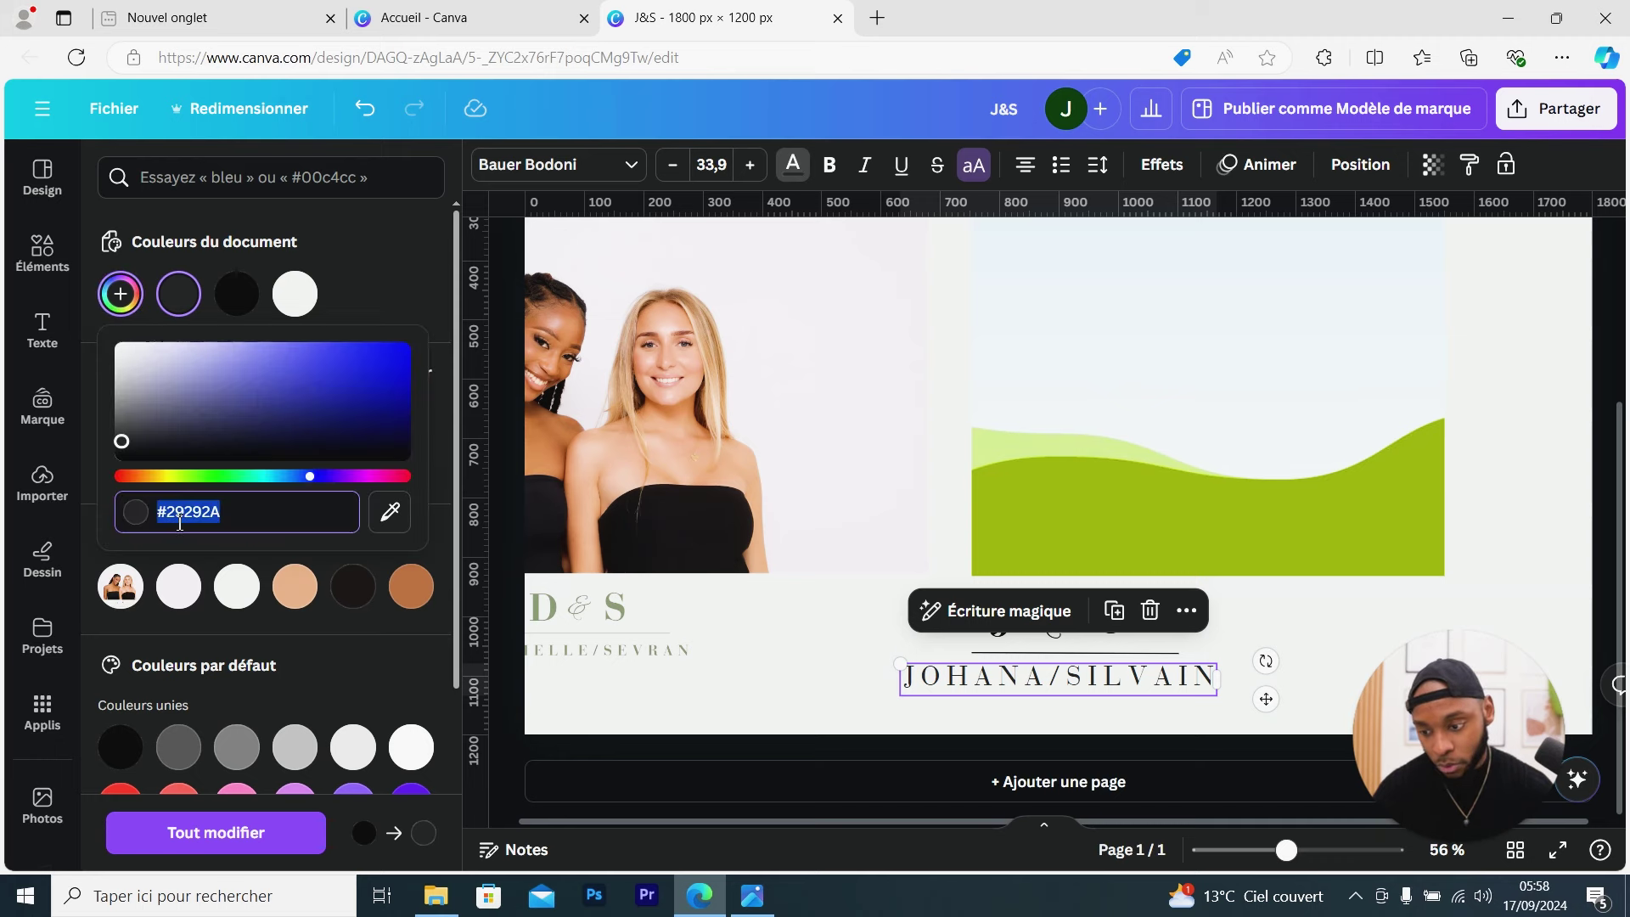
pyautogui.click(389, 511)
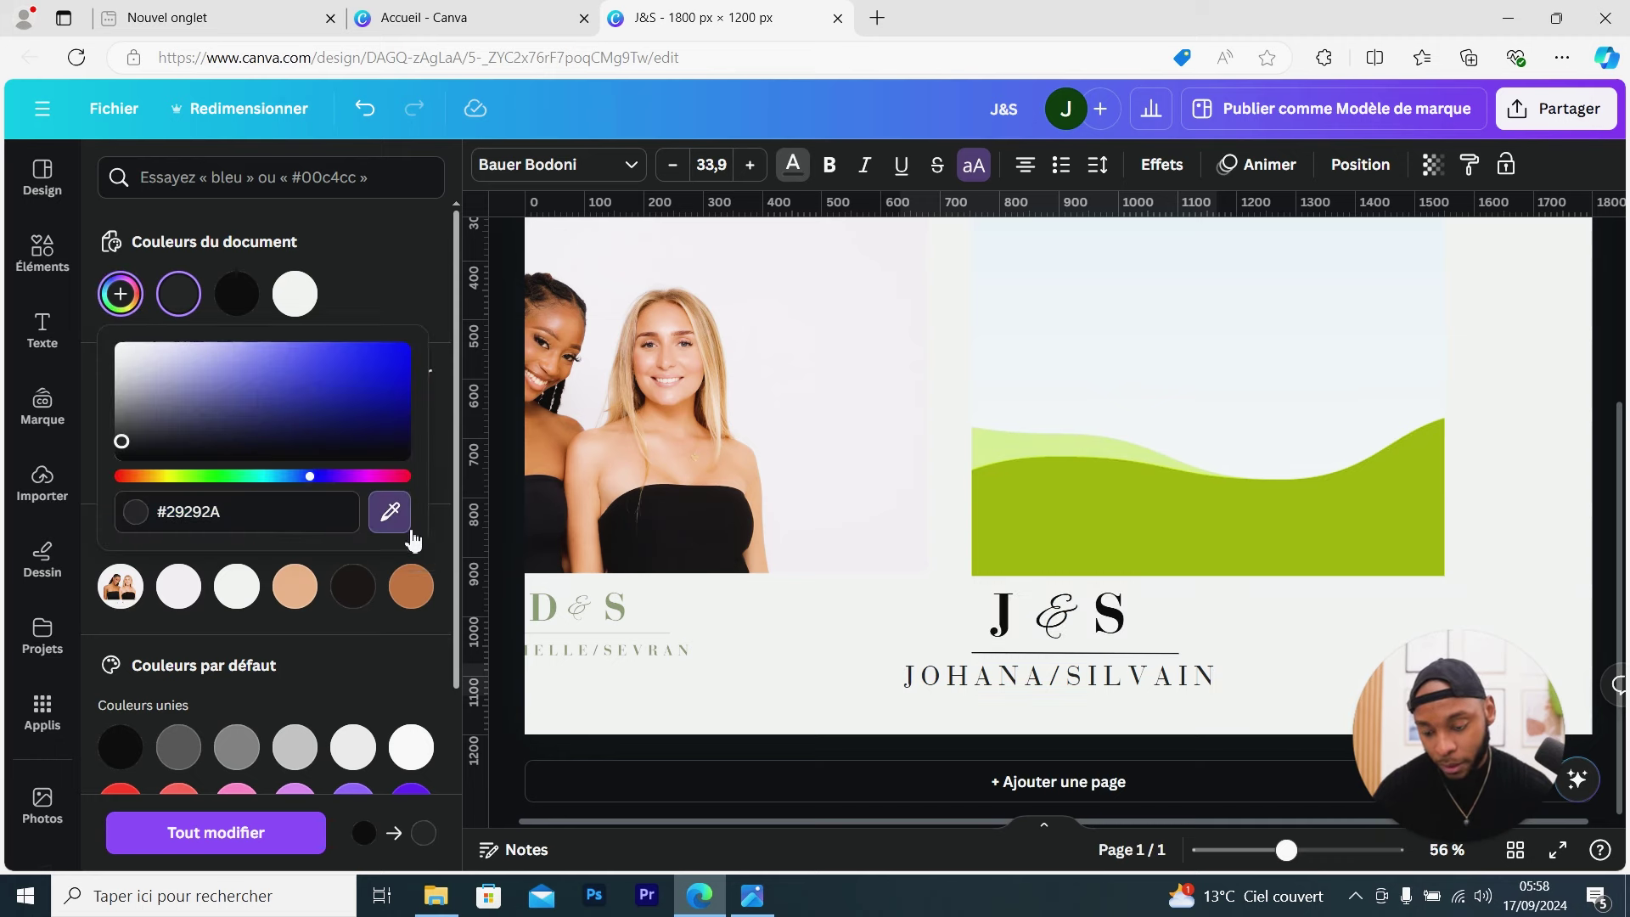
pyautogui.click(552, 606)
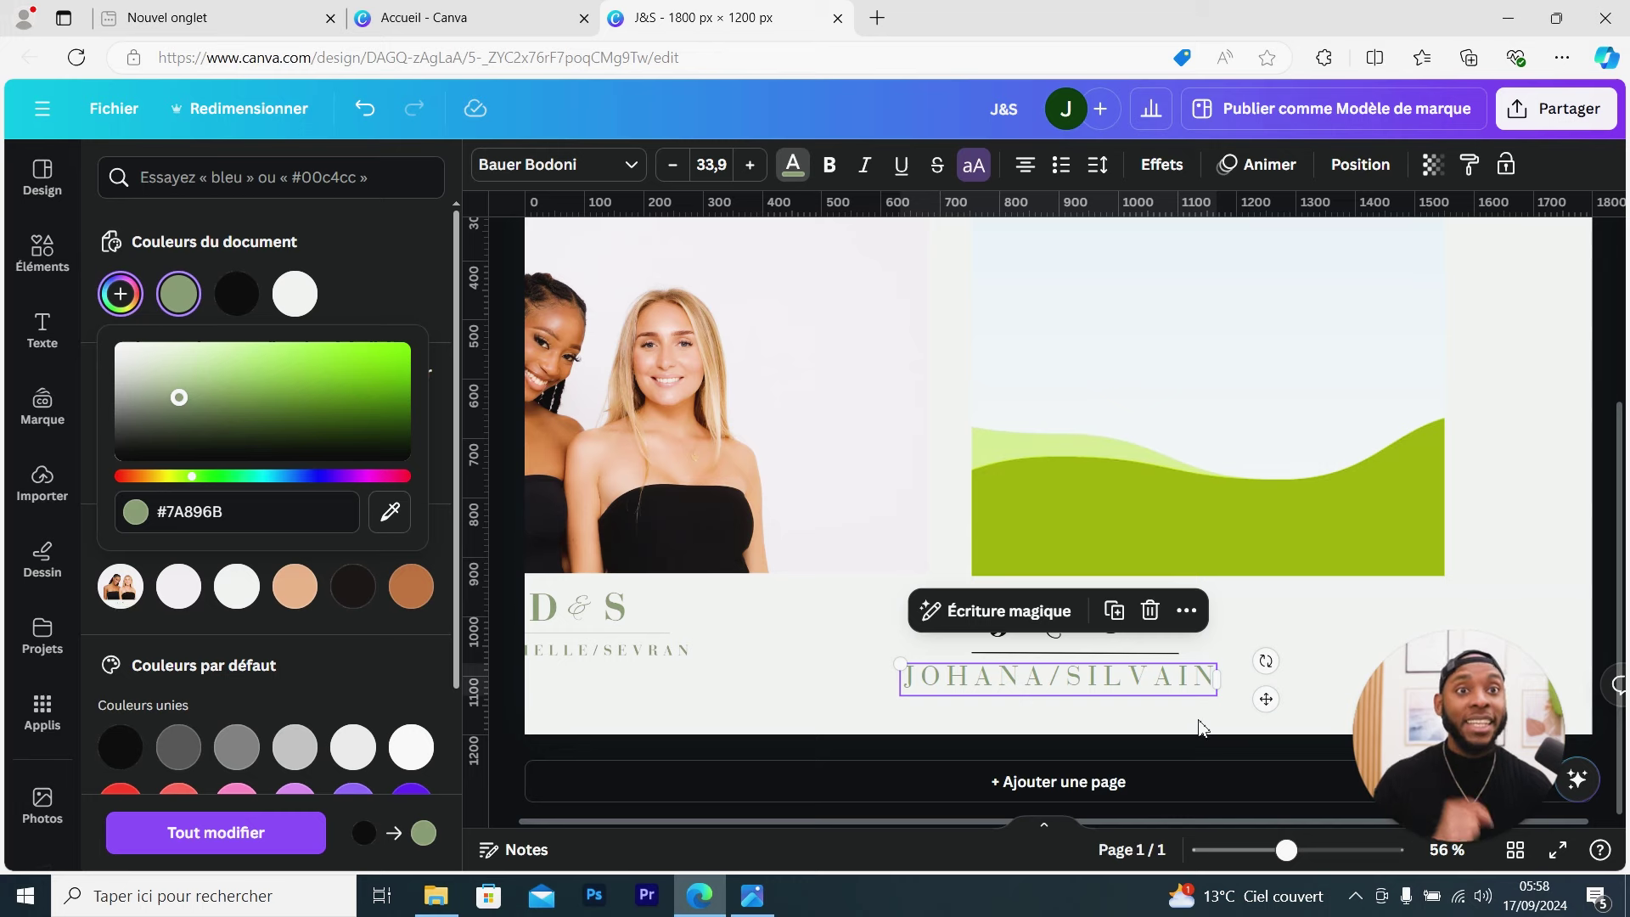
pyautogui.click(1284, 630)
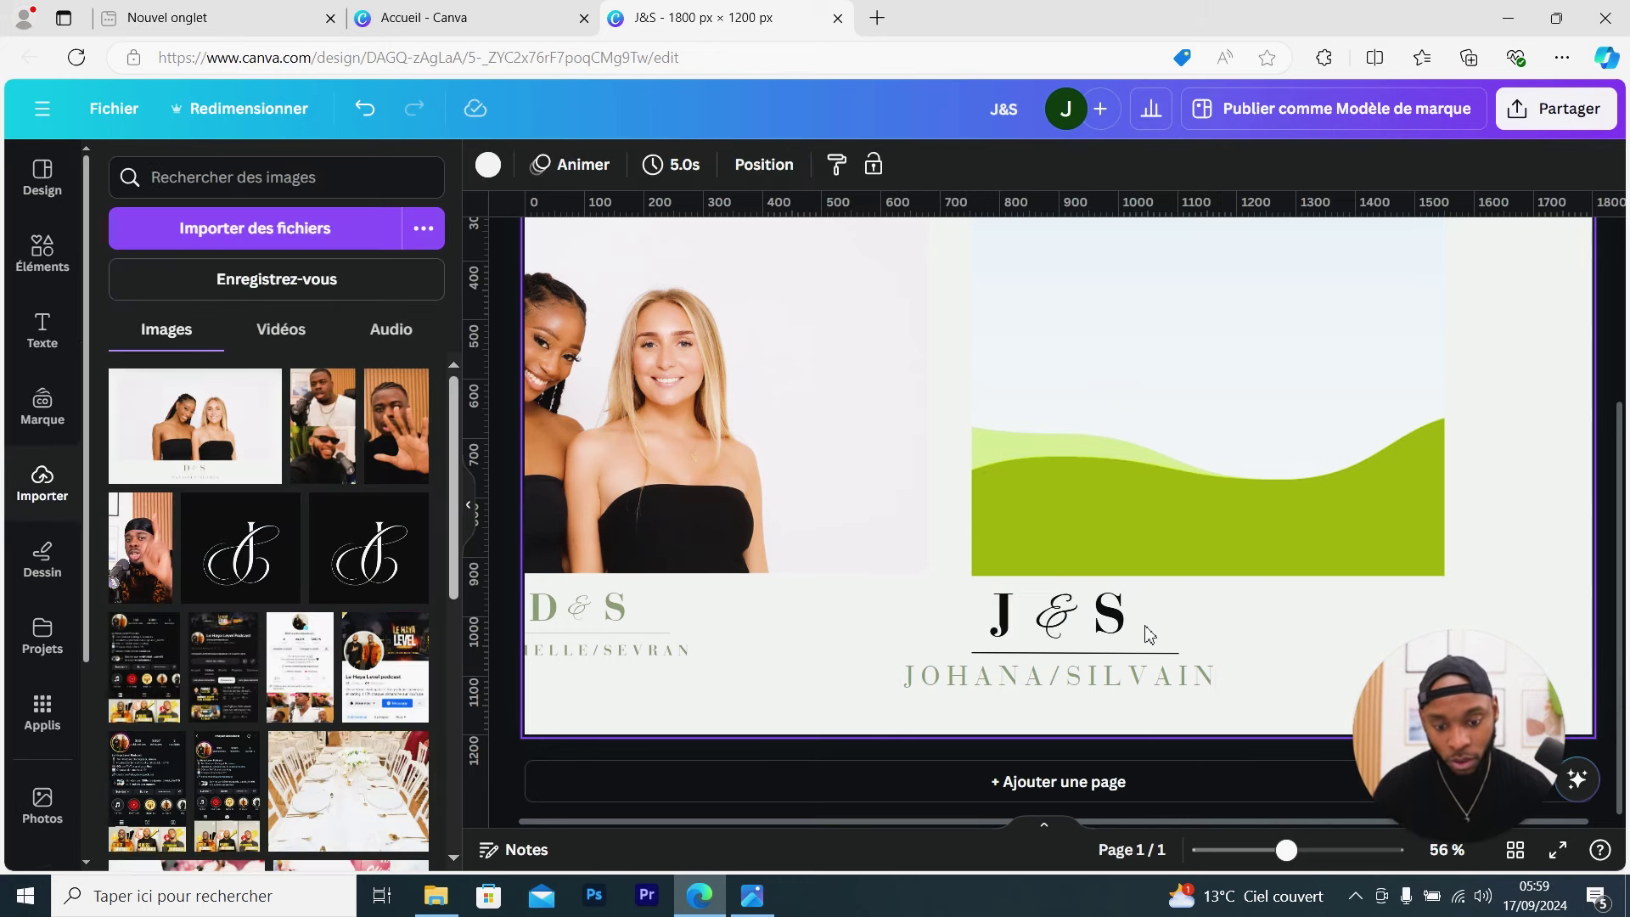
# Apply the sampled green document colour to the J and S initials and the script ampersand
pyautogui.click(1094, 641)
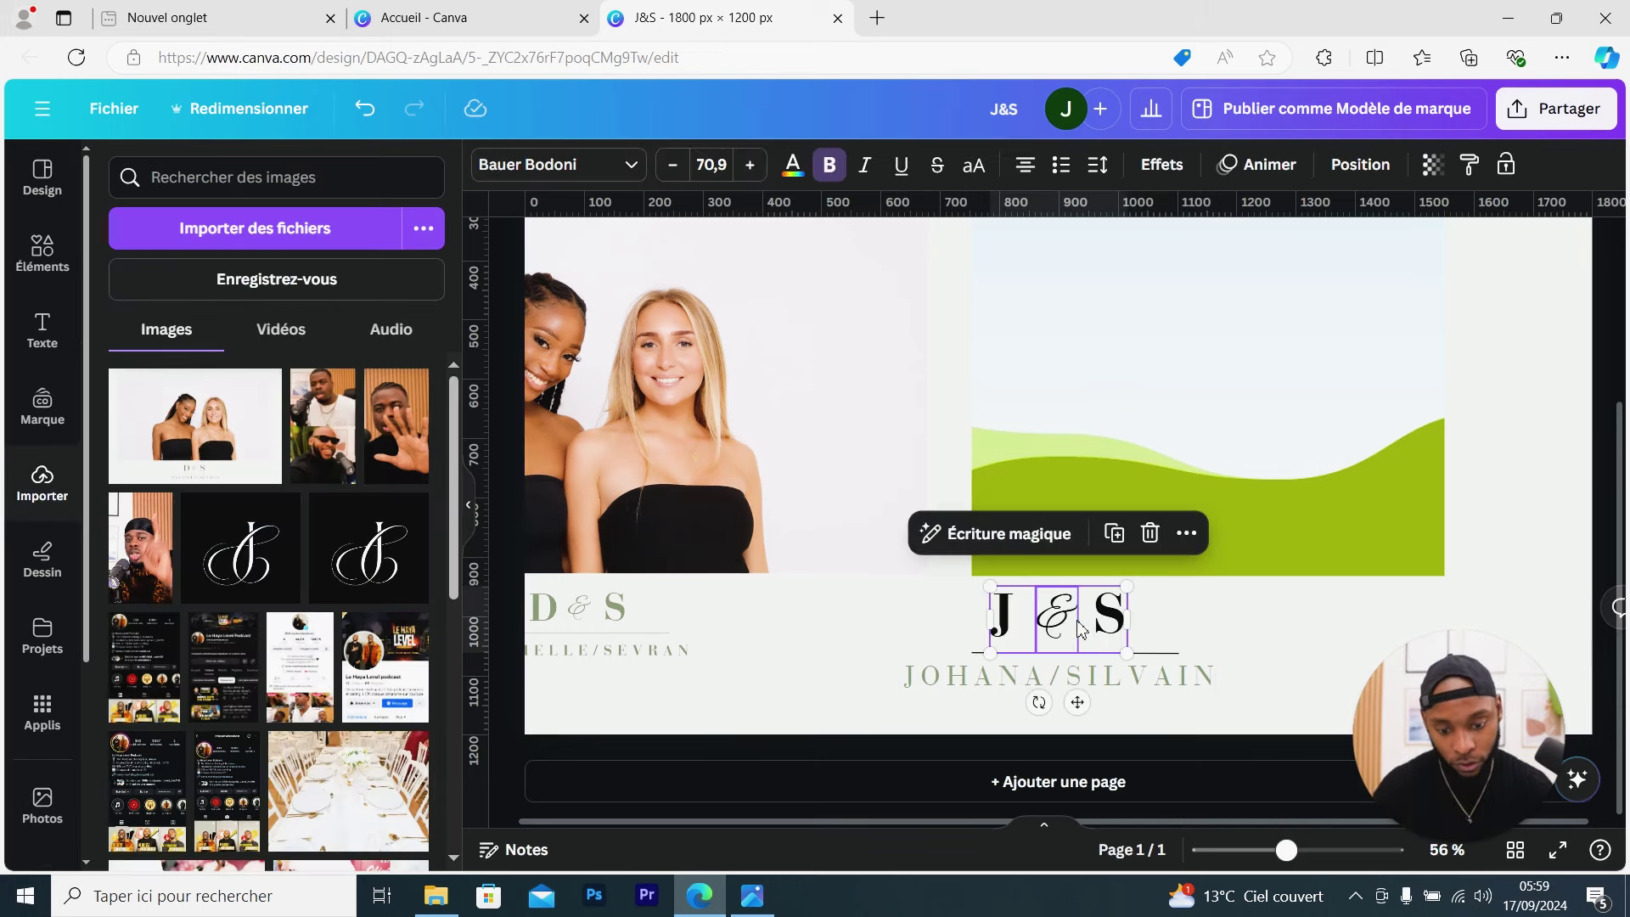
pyautogui.click(791, 164)
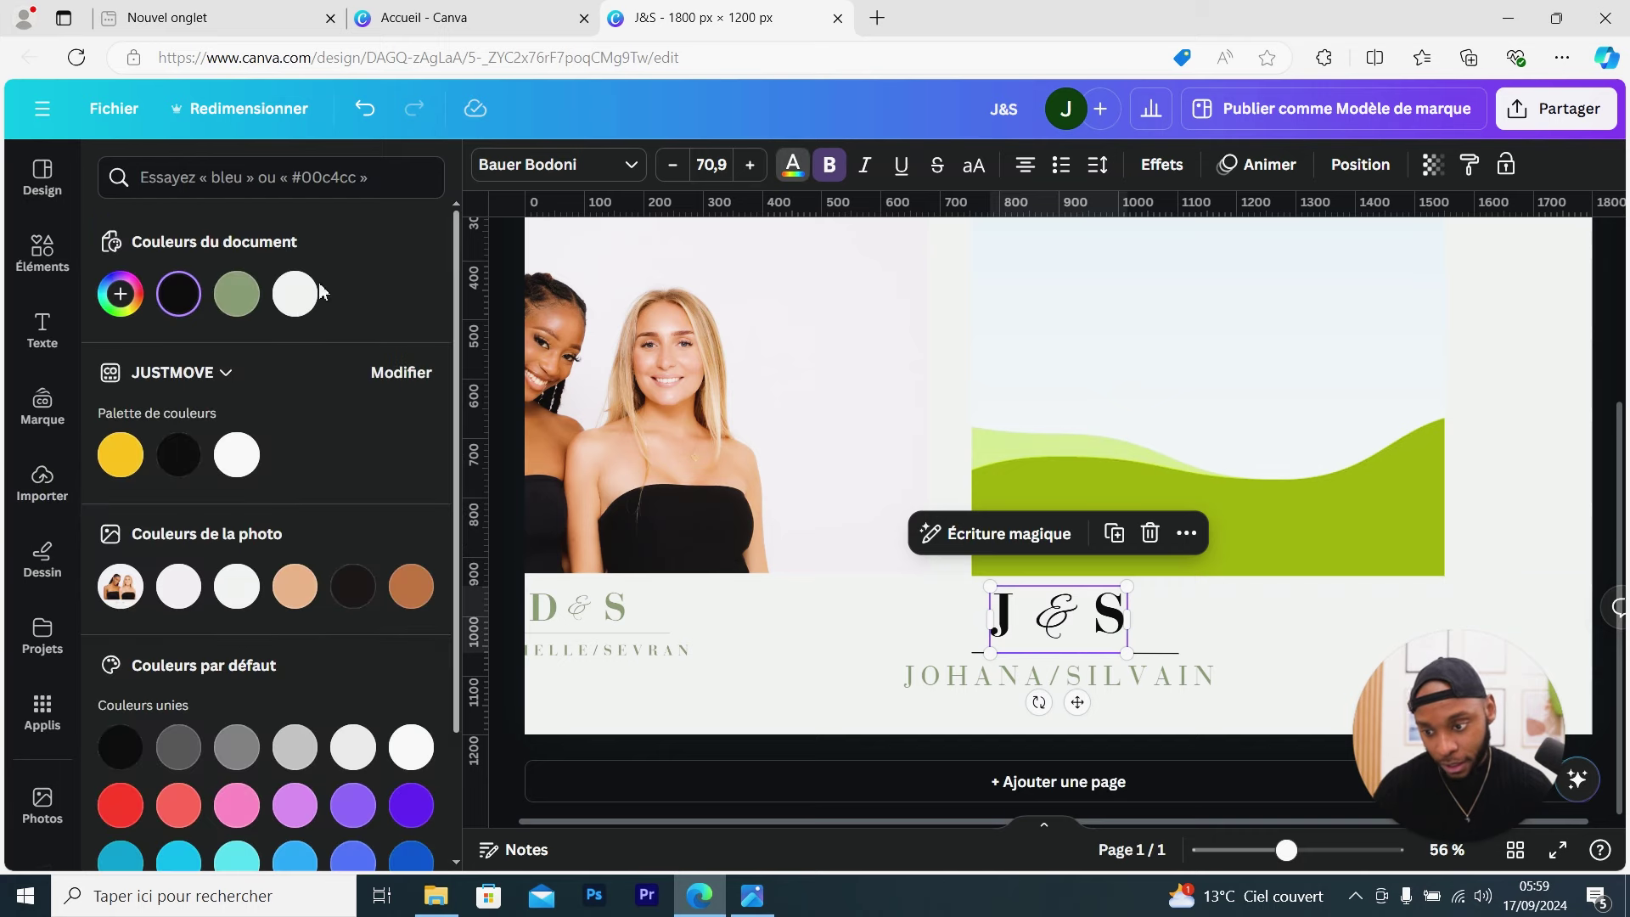
pyautogui.click(227, 305)
pyautogui.click(1037, 649)
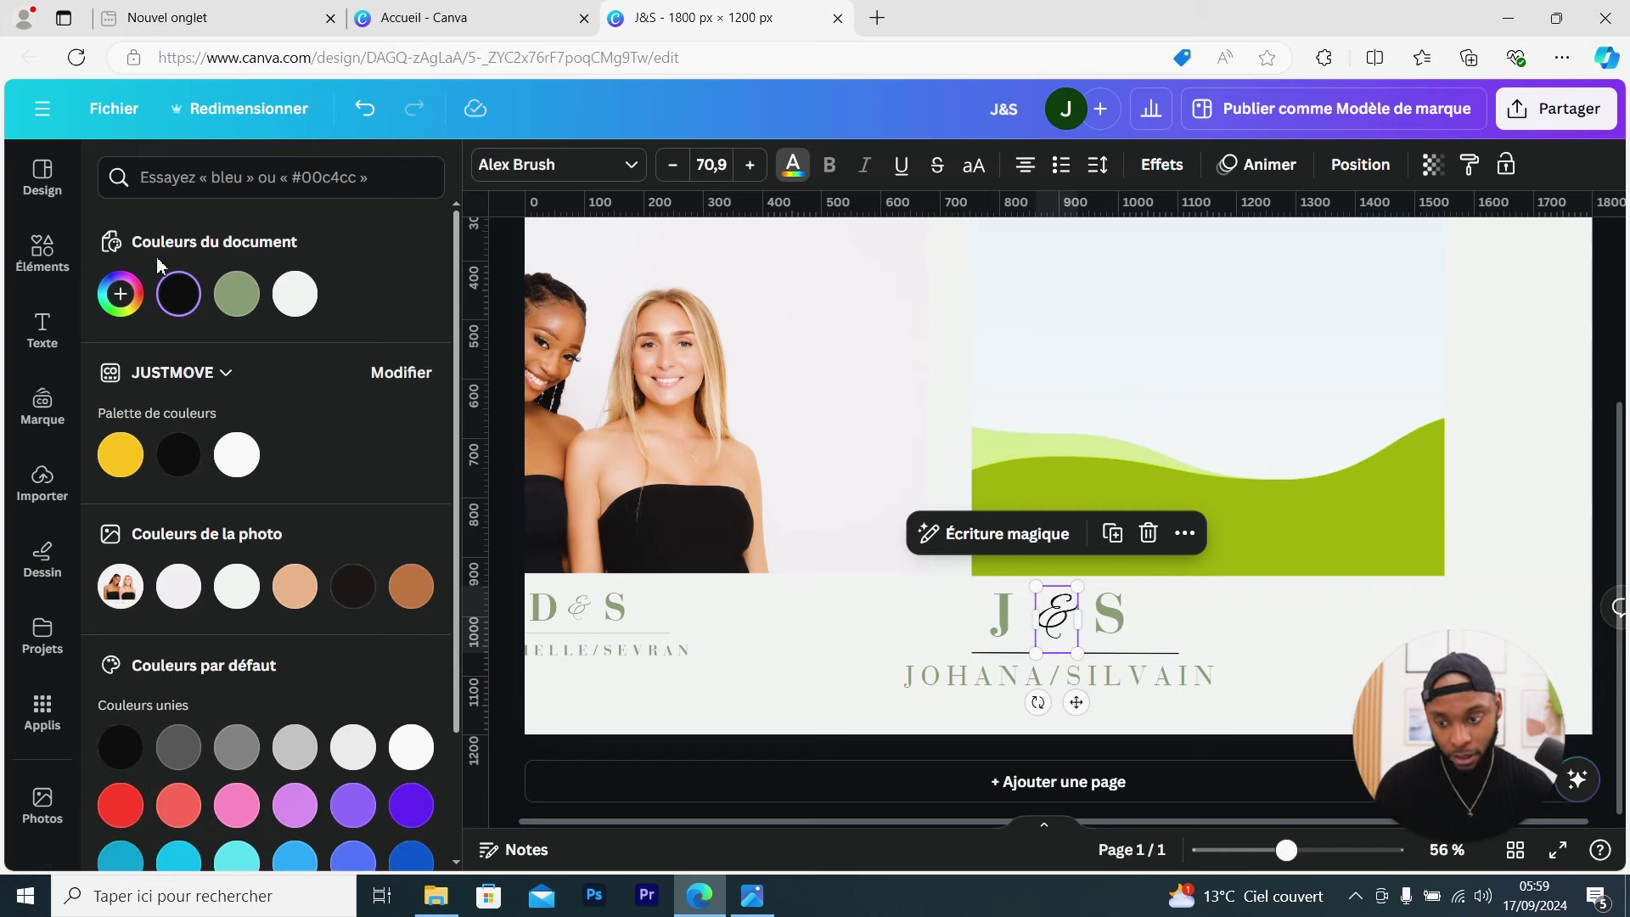
# Recolour the divider line with the same green document colour
pyautogui.click(1156, 653)
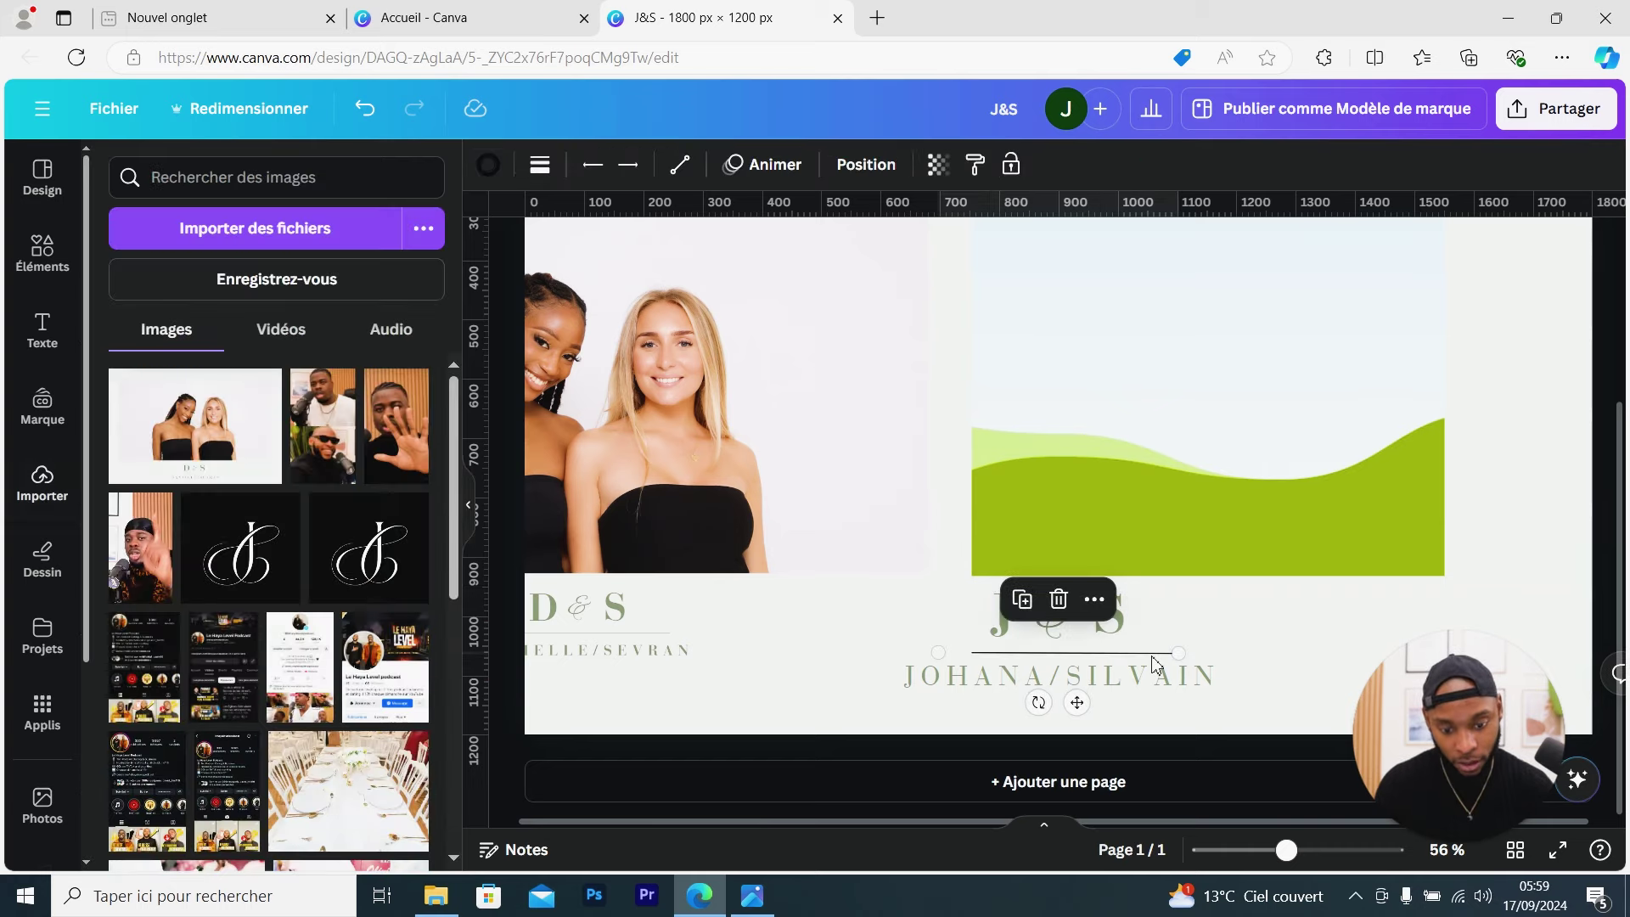
pyautogui.click(489, 166)
pyautogui.click(236, 294)
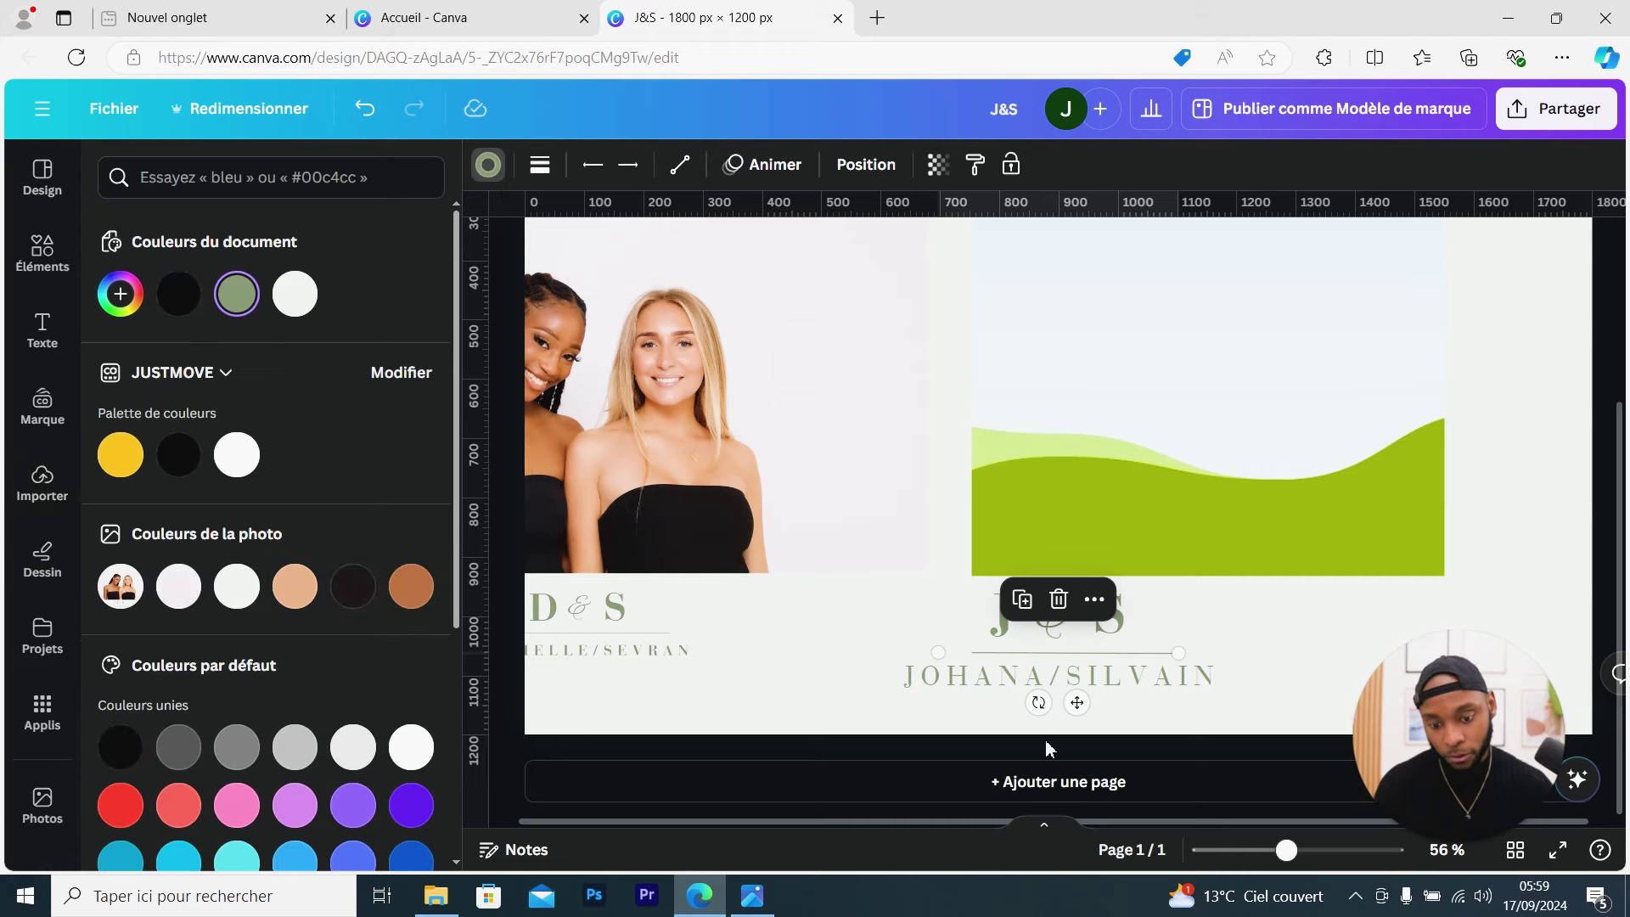
pyautogui.click(1262, 619)
# Delete the reference image from the page and compare the whole layout with the original reference file
pyautogui.click(786, 480)
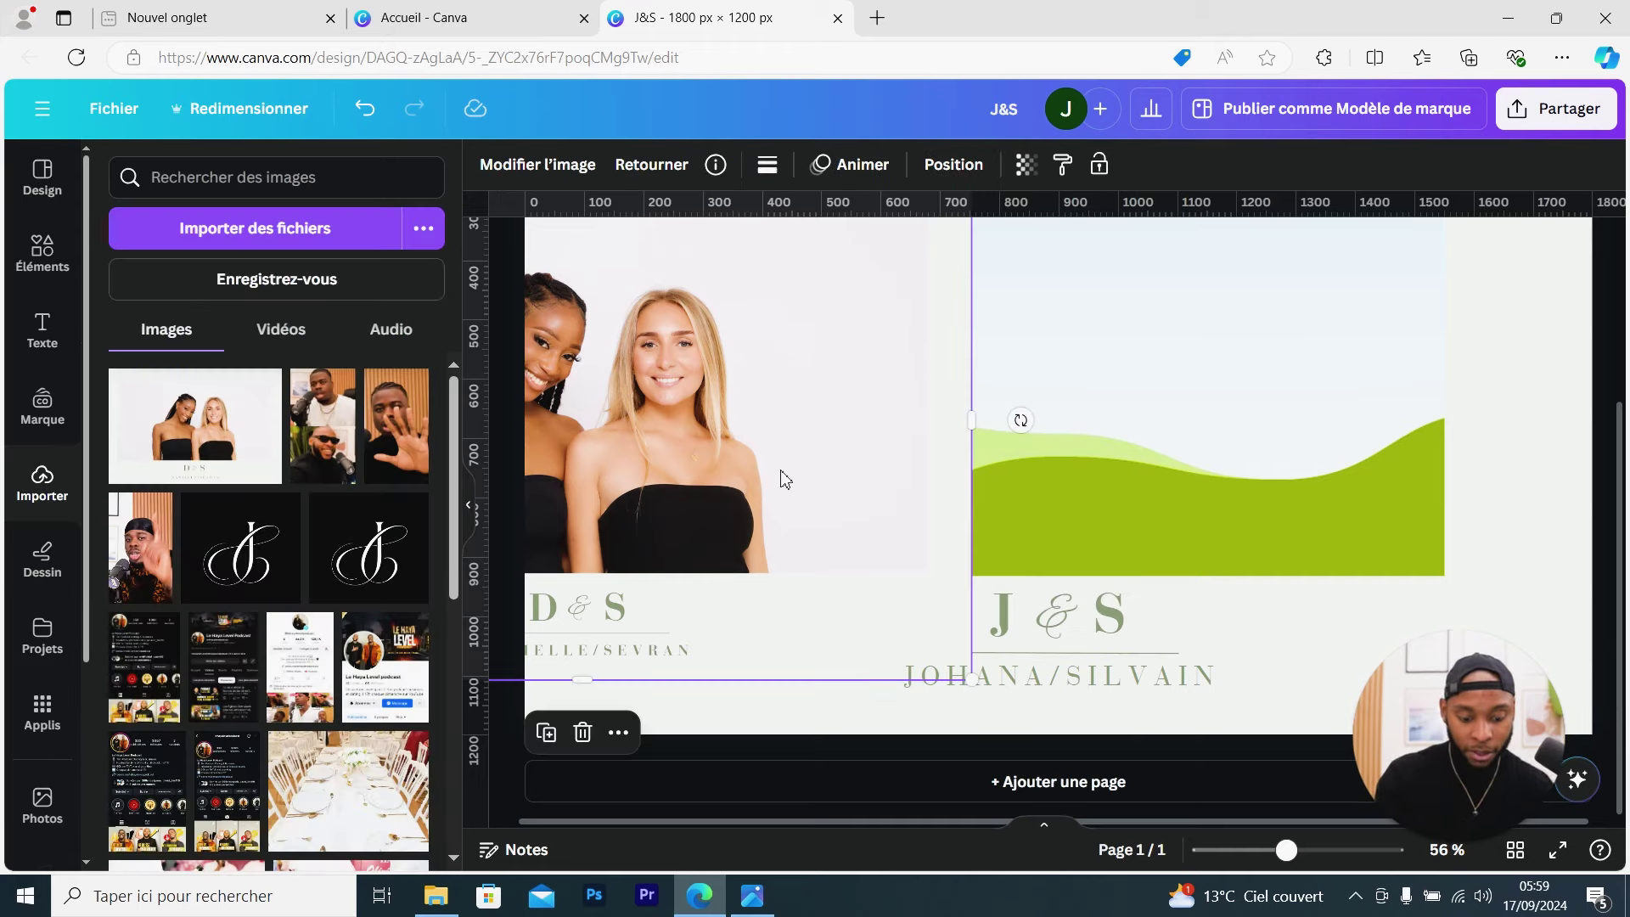
pyautogui.press('Delete')
pyautogui.moveTo(1286, 849); pyautogui.dragTo(1257, 852)
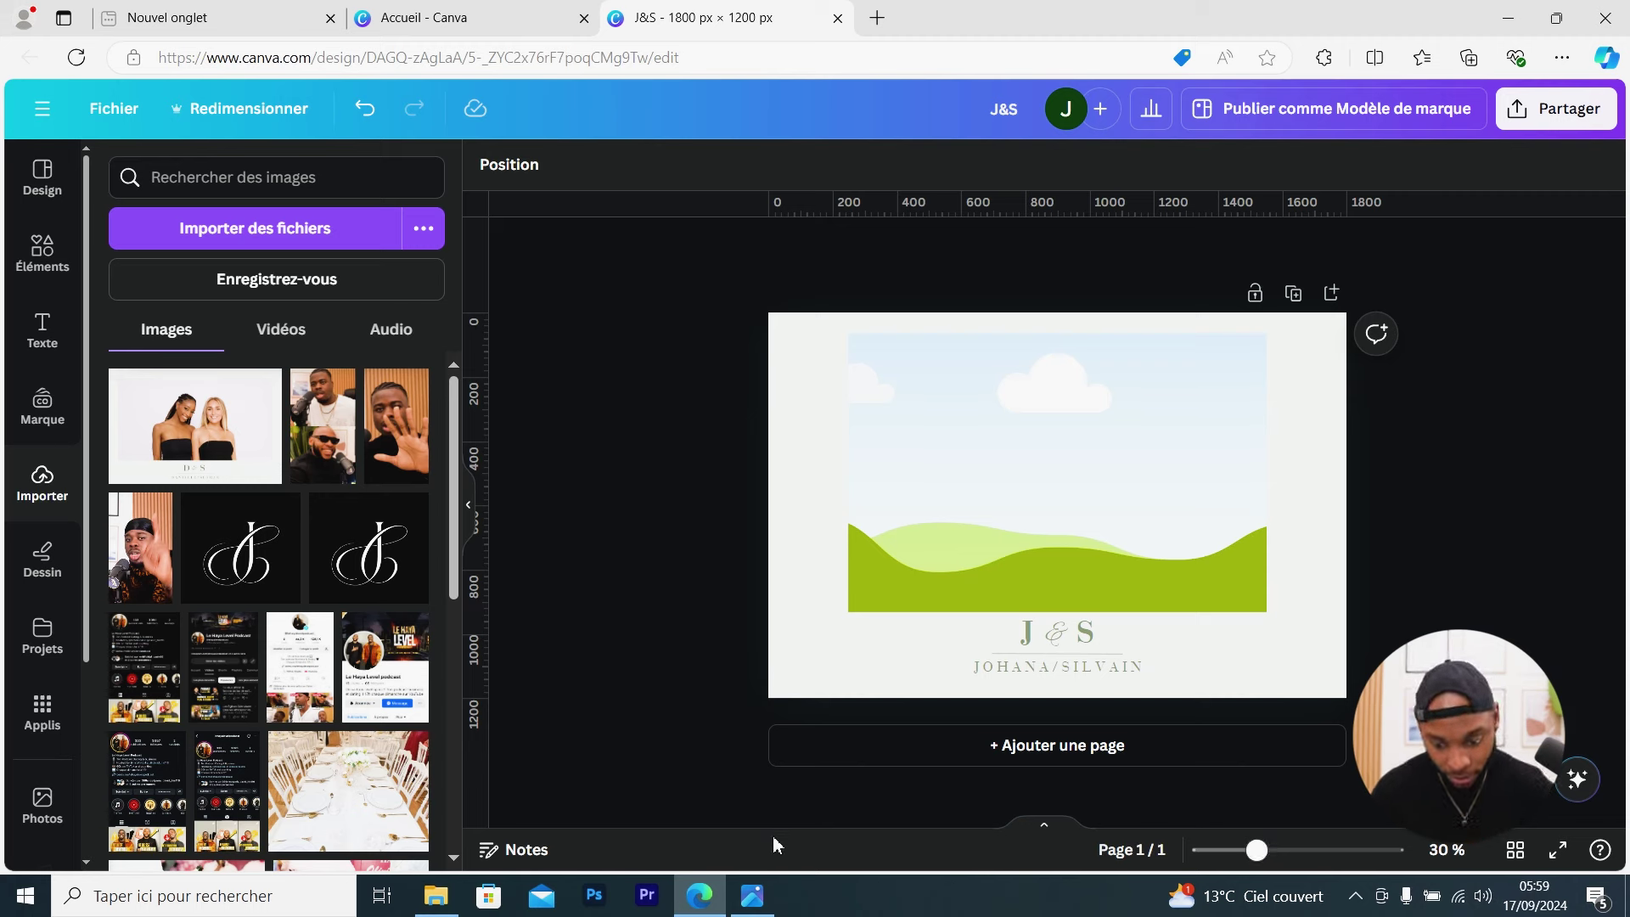
pyautogui.moveTo(752, 896)
pyautogui.click(764, 794)
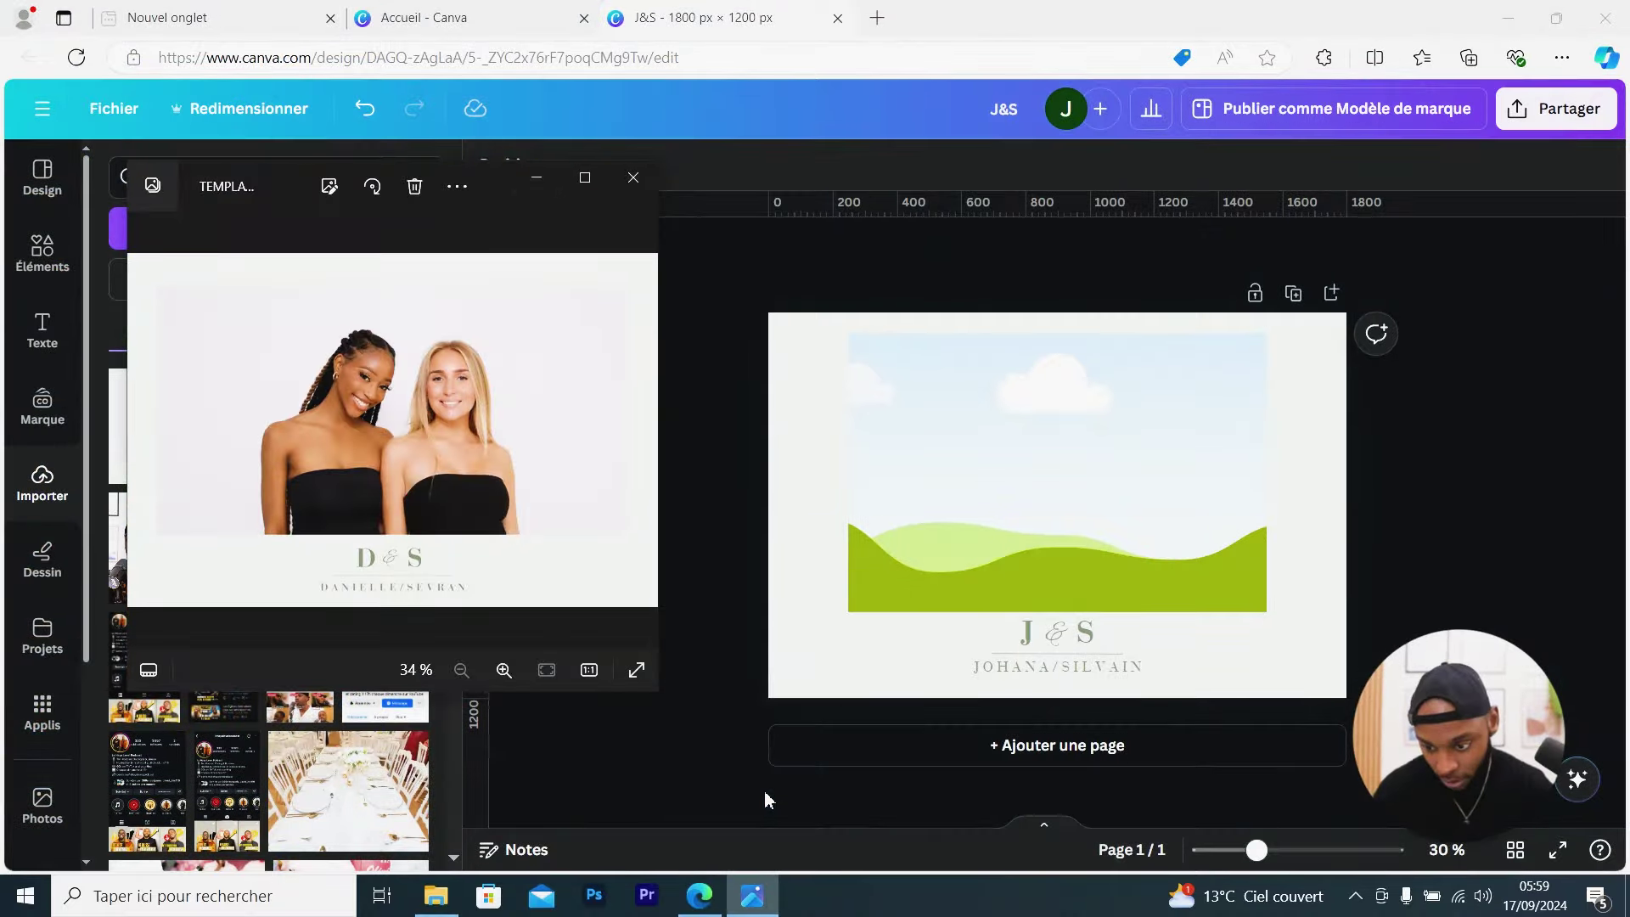
# Minimise the reference image and fill the photo frame with the uploaded picture of two women in pink dresses
pyautogui.click(536, 178)
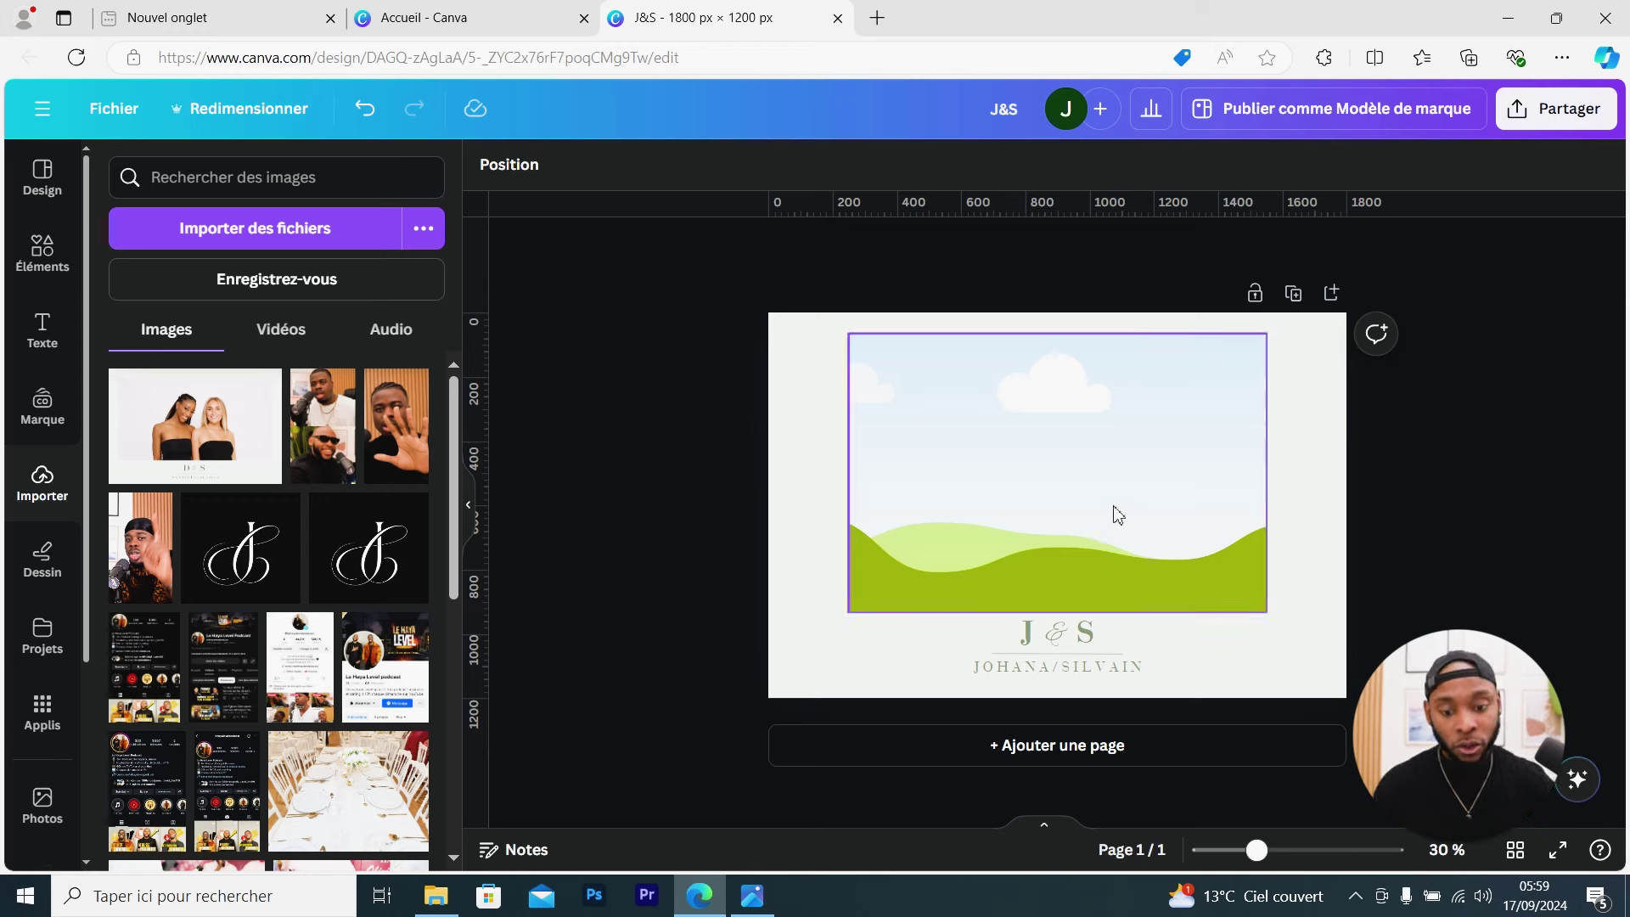
pyautogui.click(1082, 512)
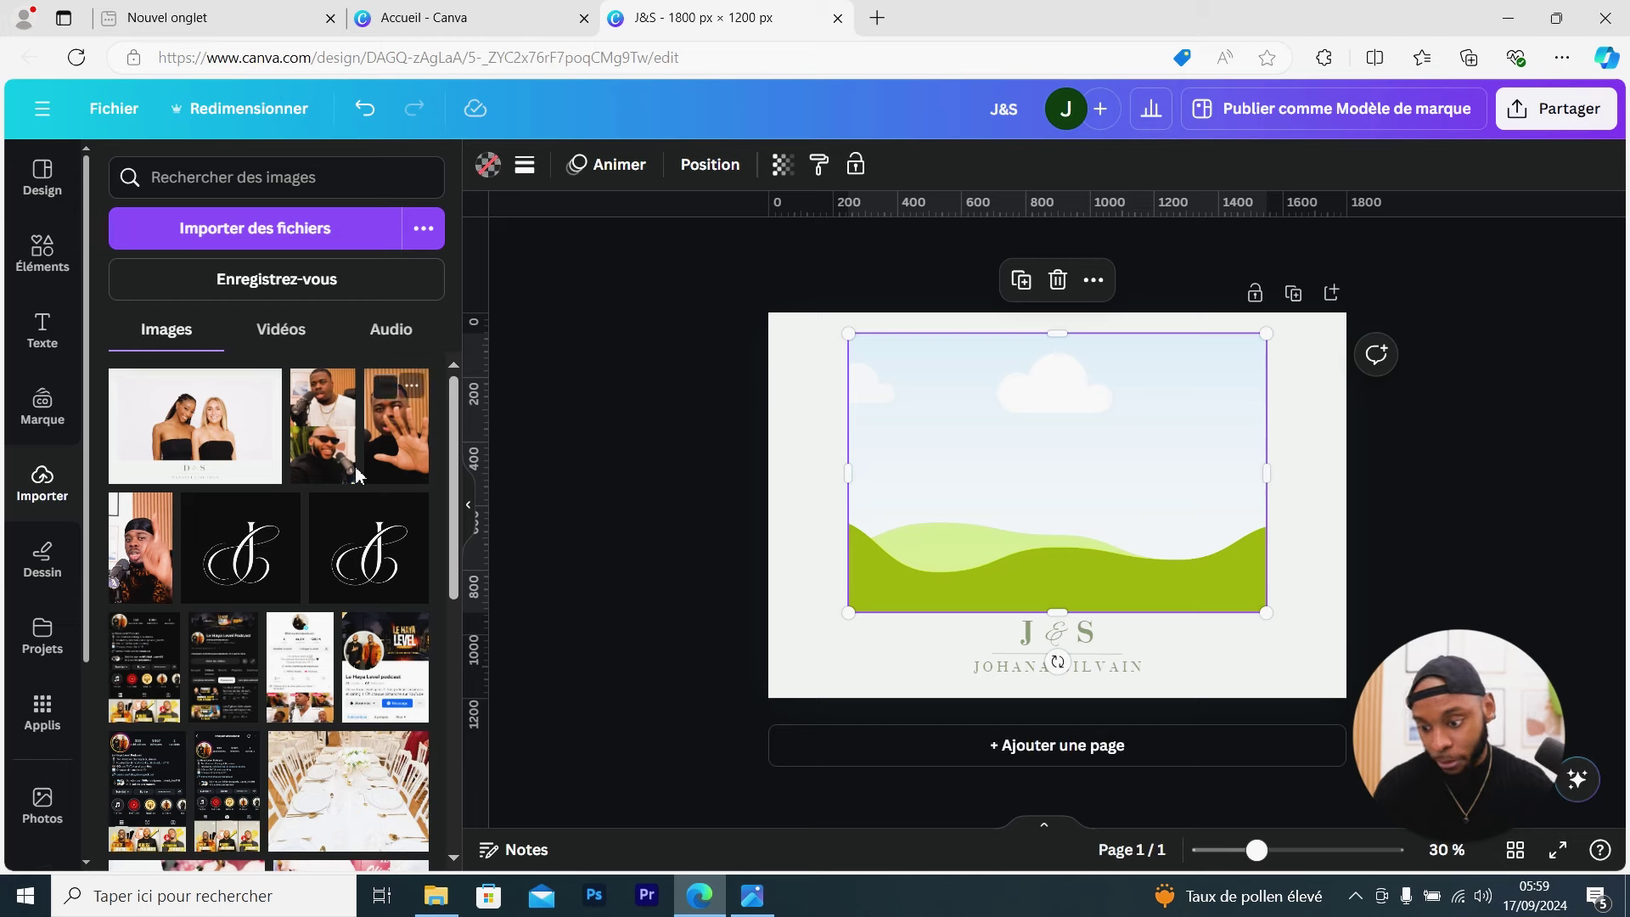
pyautogui.scroll(-5, 363, 500)
pyautogui.scroll(-1, 363, 507)
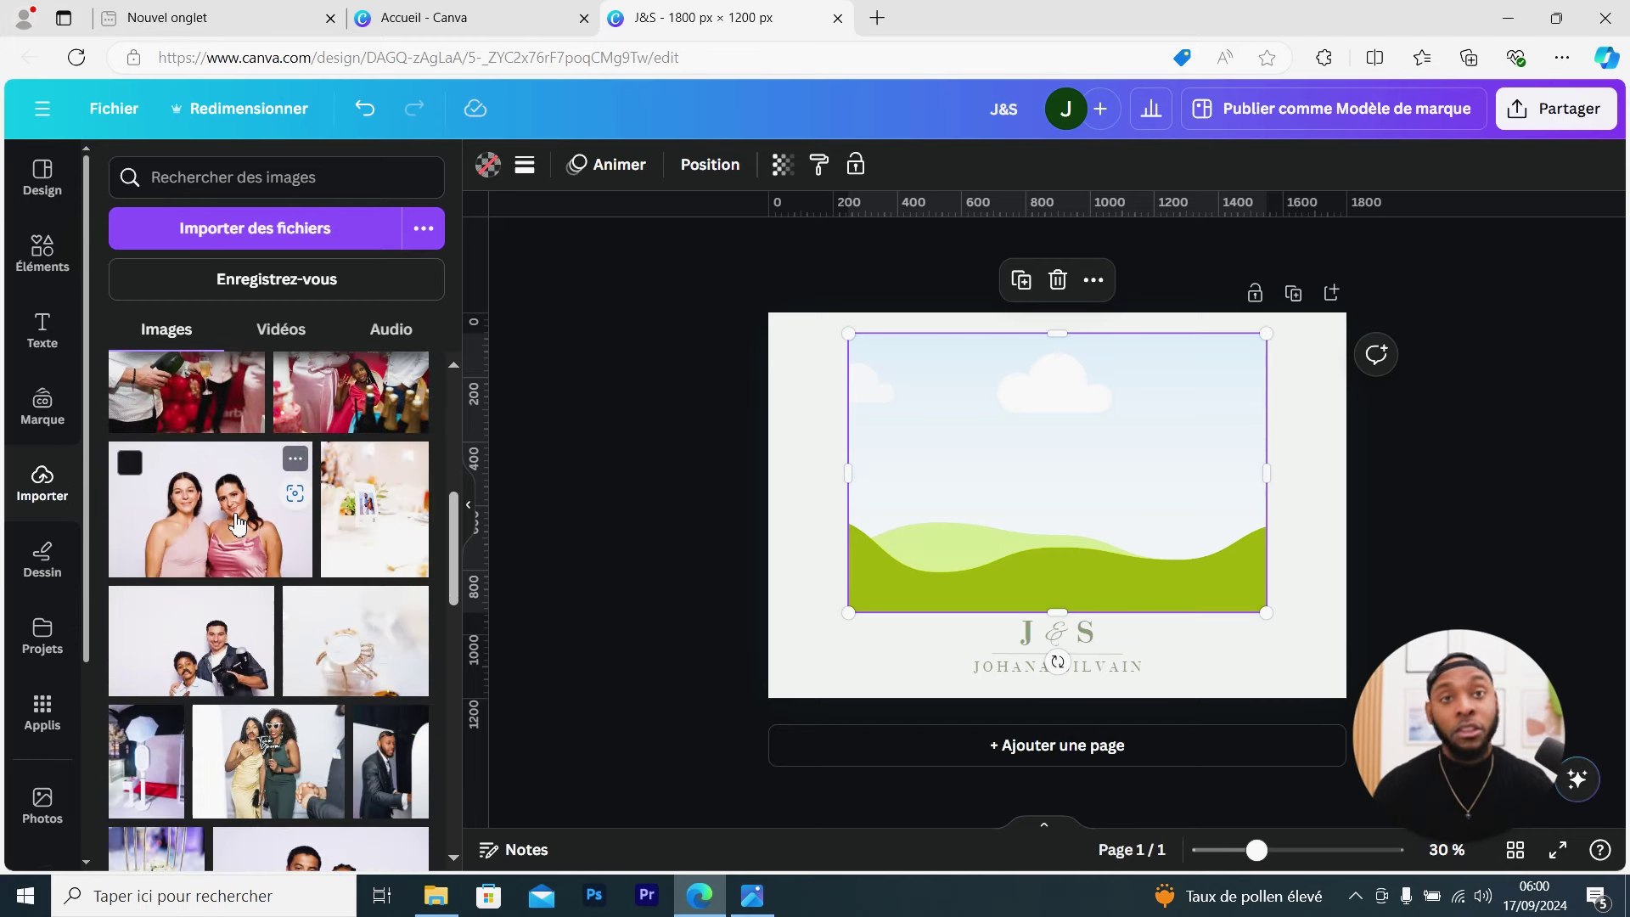
pyautogui.moveTo(237, 524); pyautogui.dragTo(951, 523)
pyautogui.click(1323, 522)
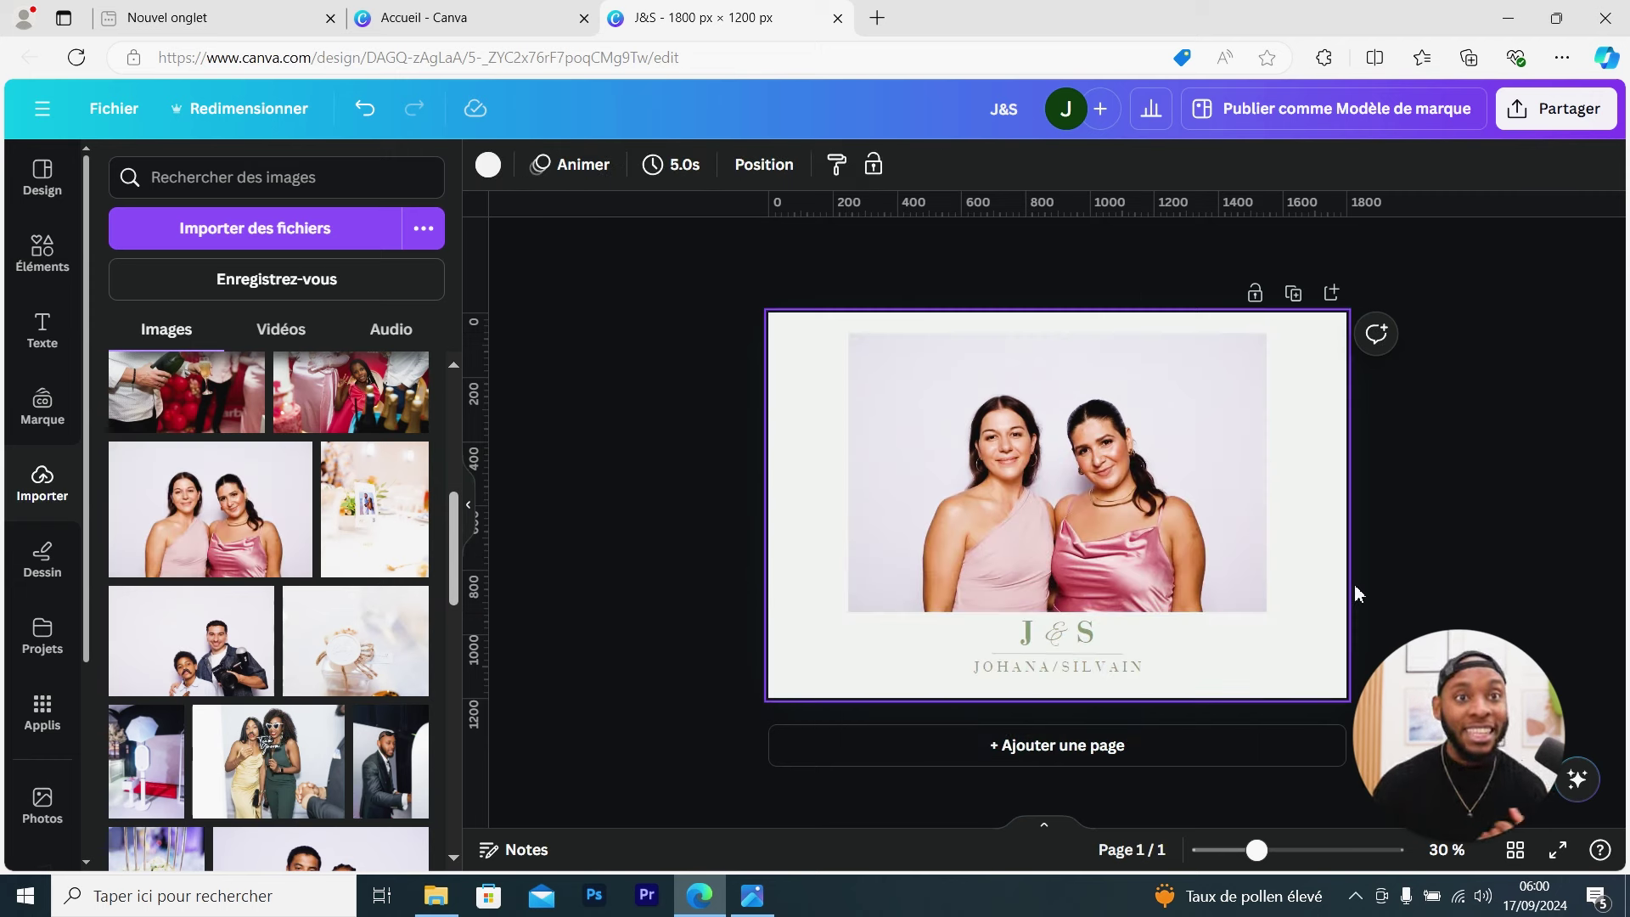
# Download the finished J&S design as a PNG at 1800 × 1200 px
pyautogui.click(1554, 108)
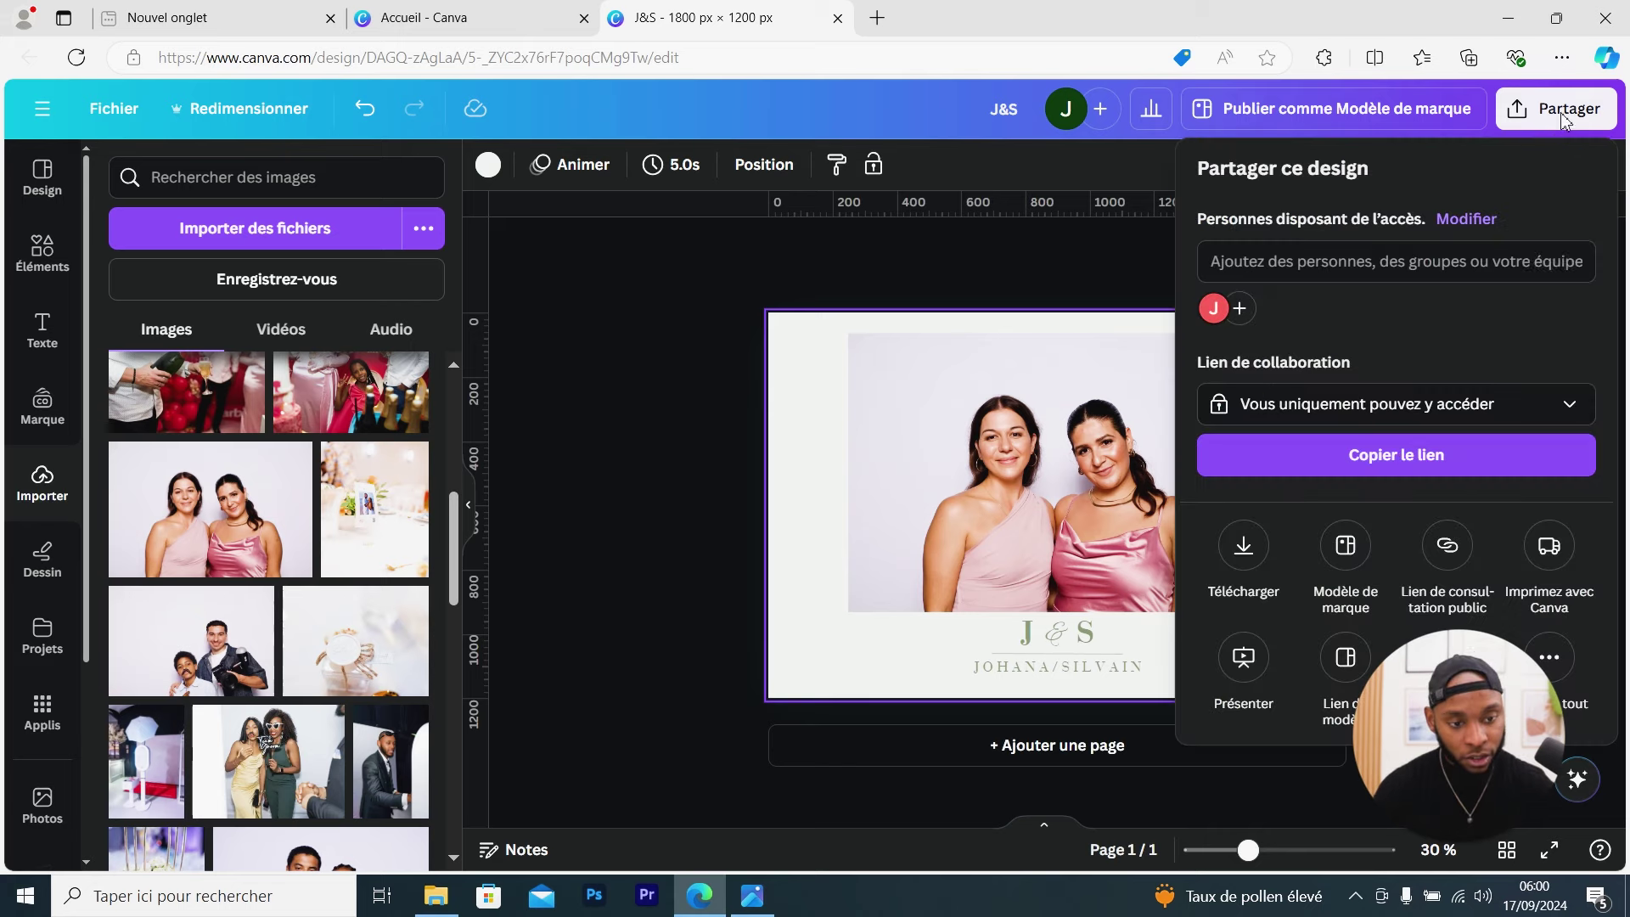
pyautogui.click(1244, 562)
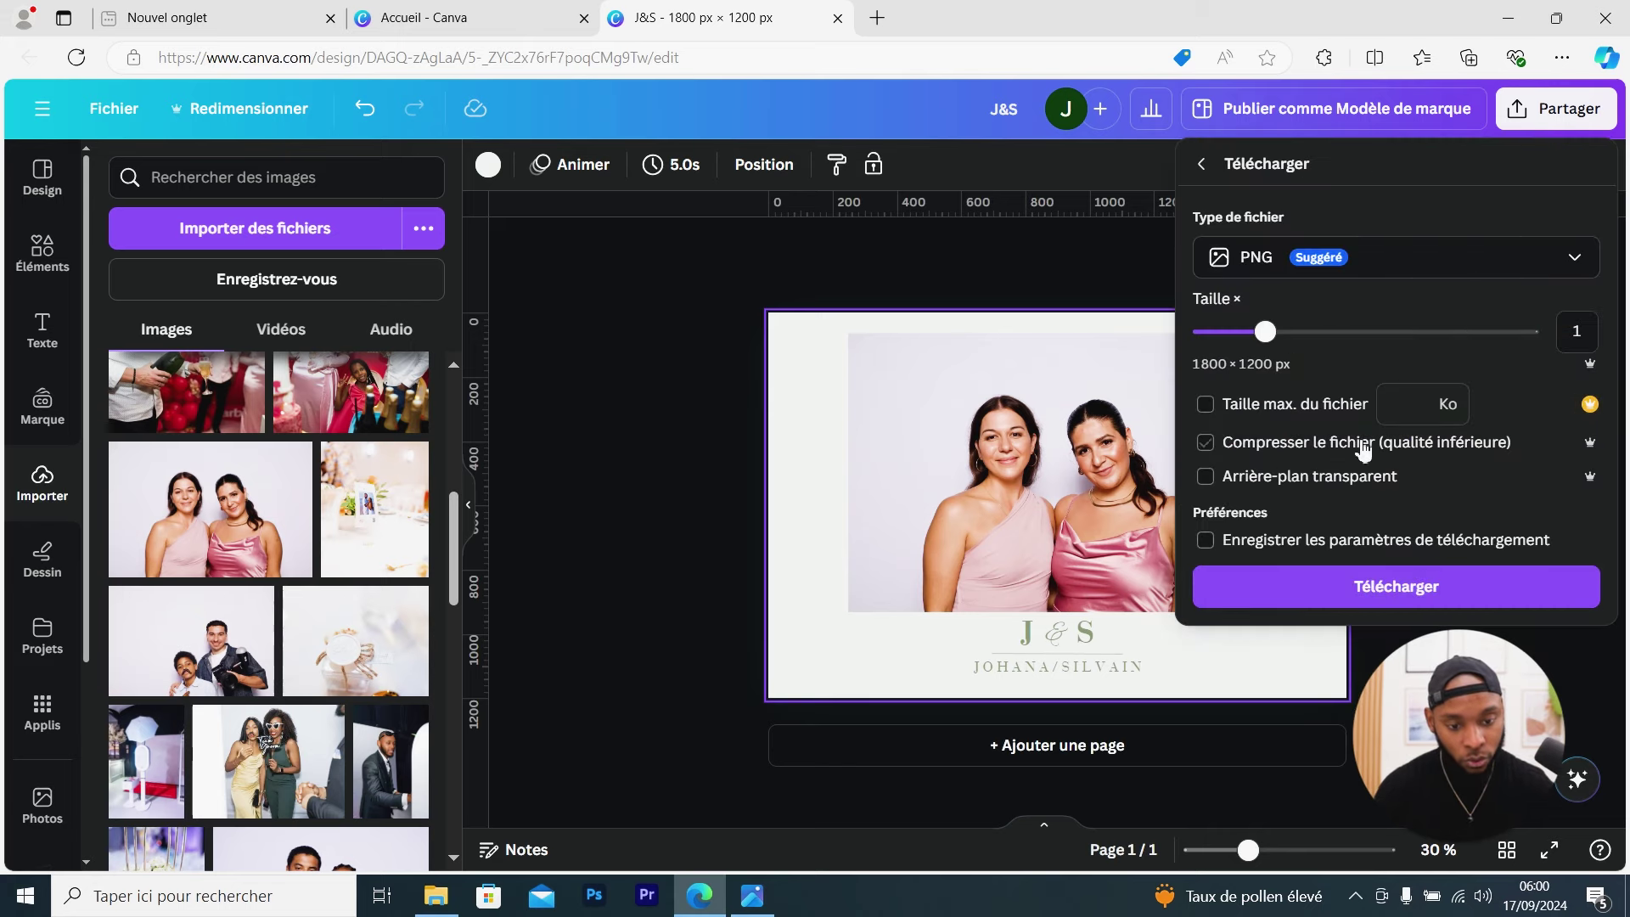
pyautogui.click(1402, 599)
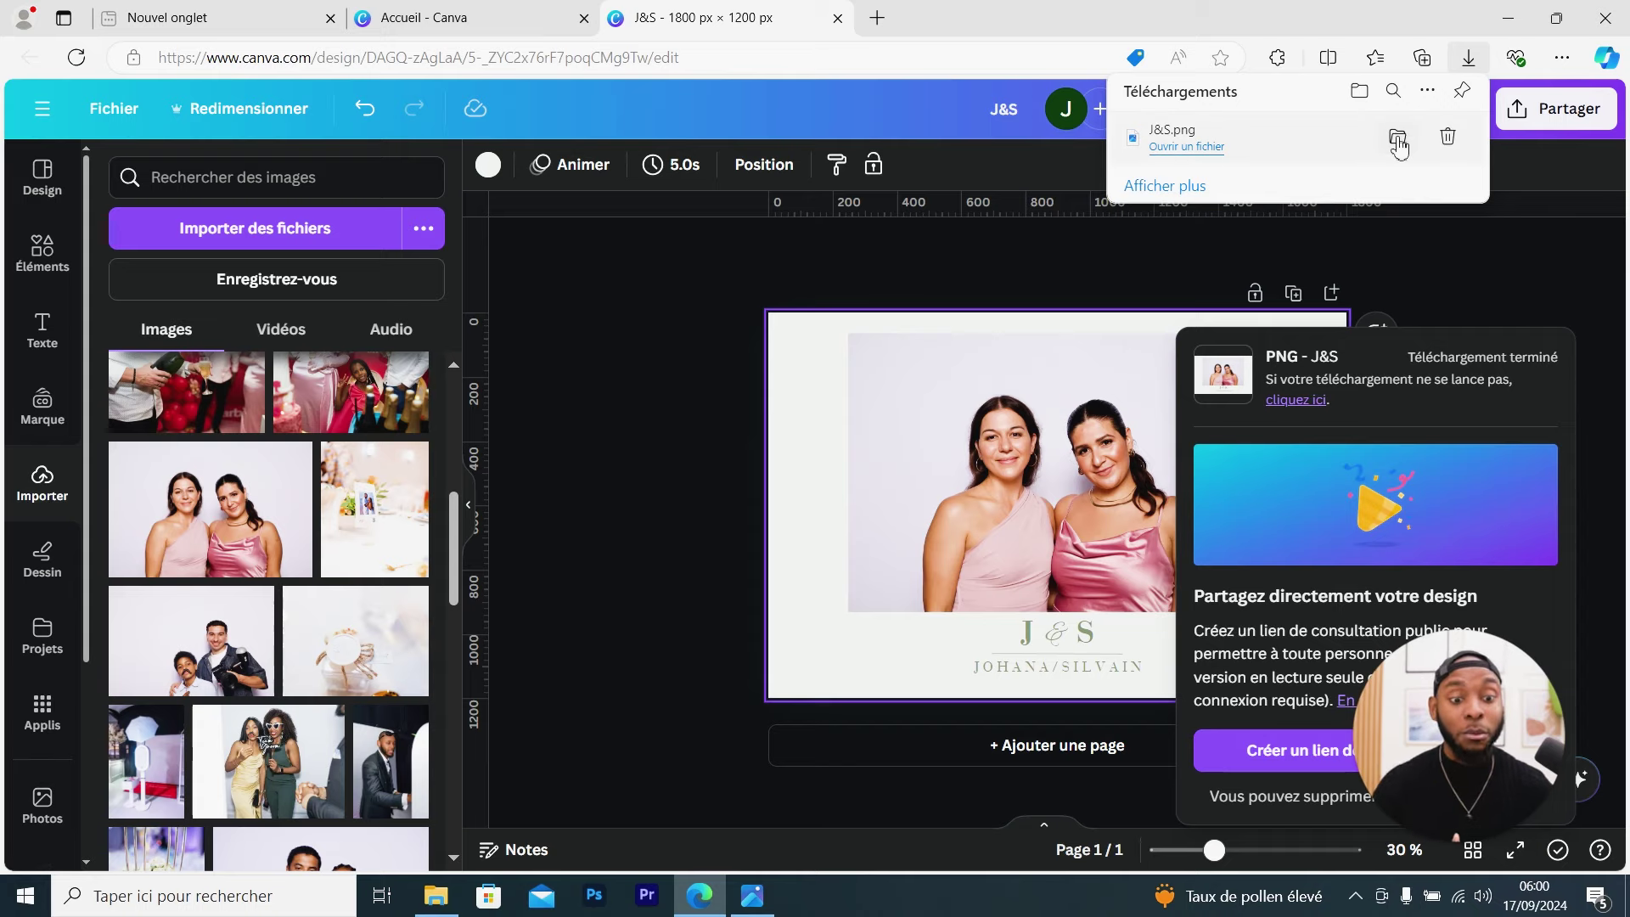
# Open the downloaded J&S.png from its folder, inspect the exported layout full screen and close the viewer
pyautogui.click(1397, 138)
pyautogui.doubleClick(521, 313)
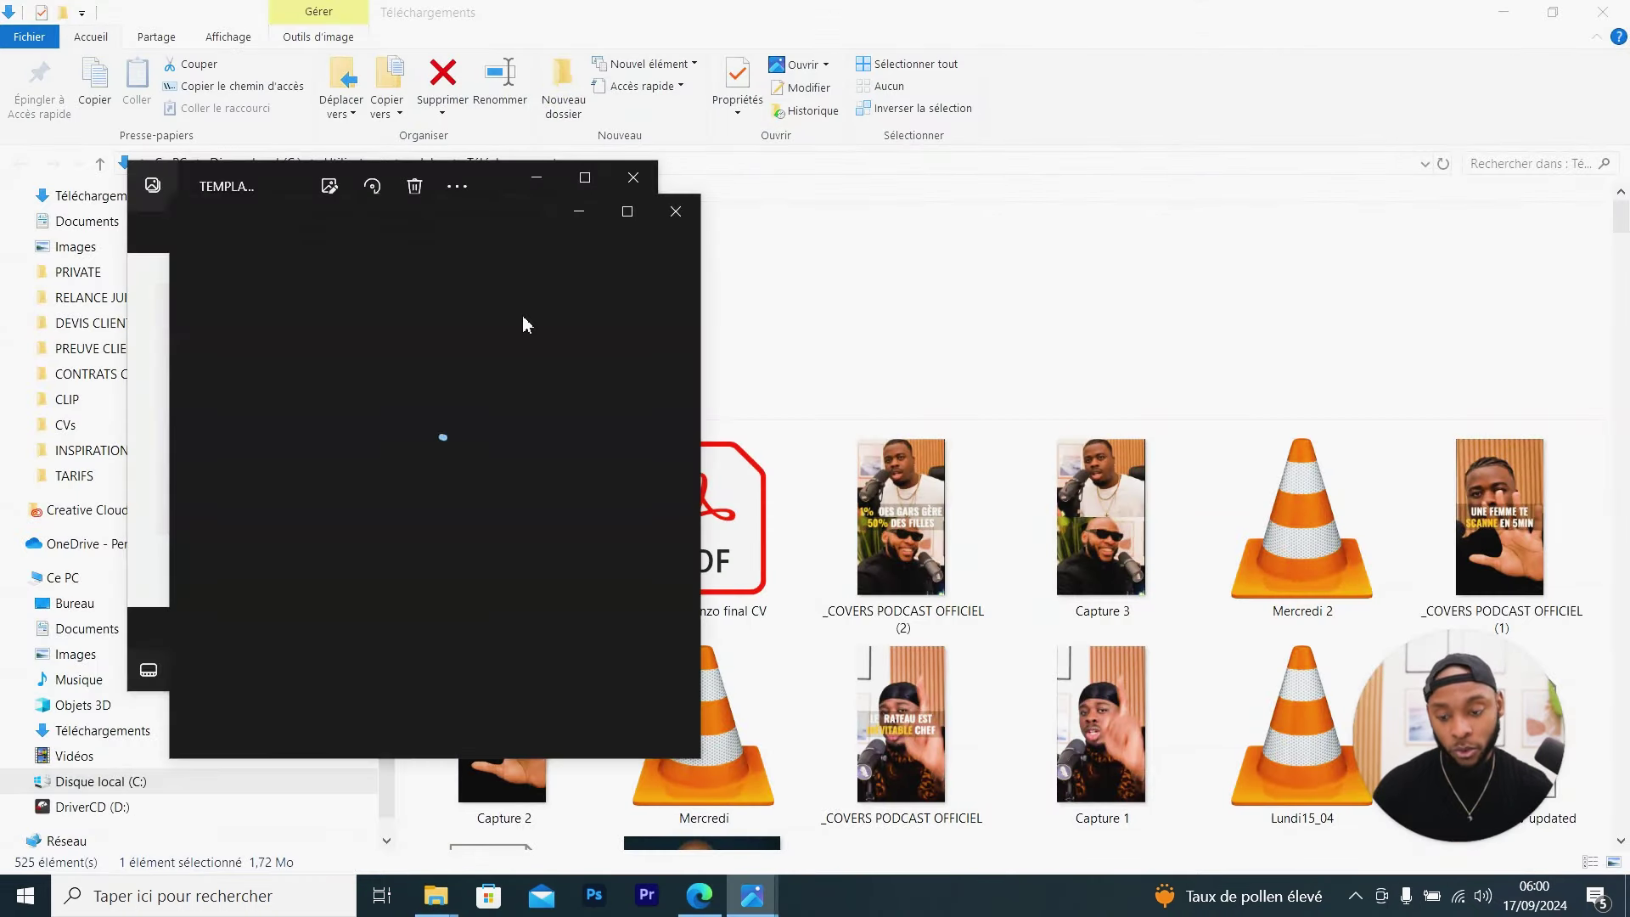
pyautogui.click(627, 212)
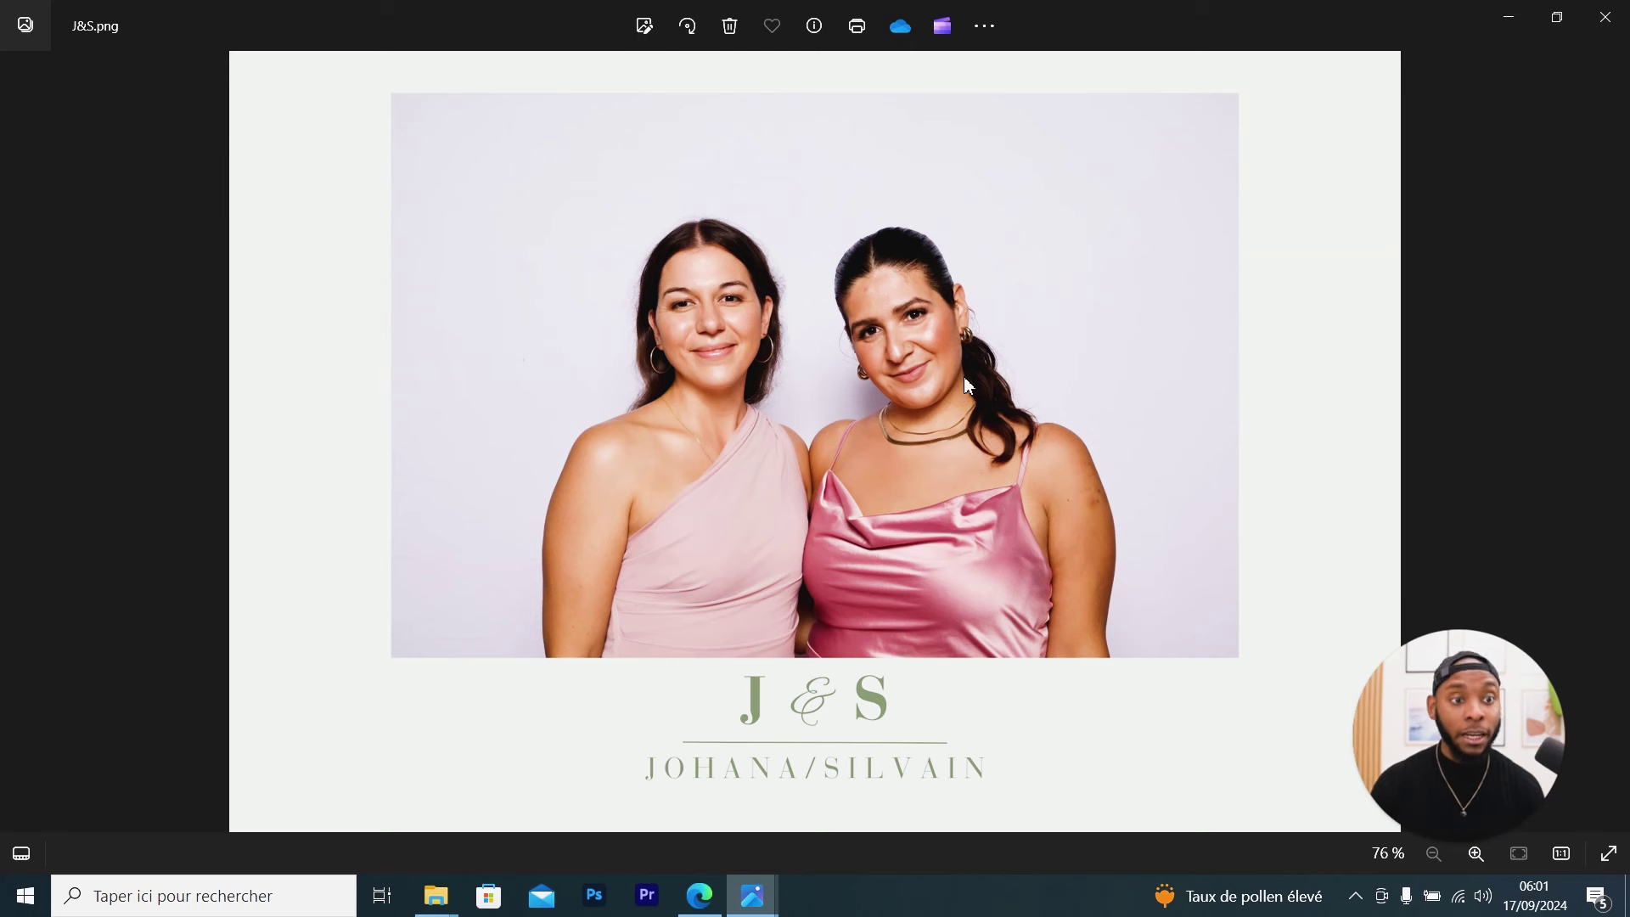
pyautogui.click(1606, 18)
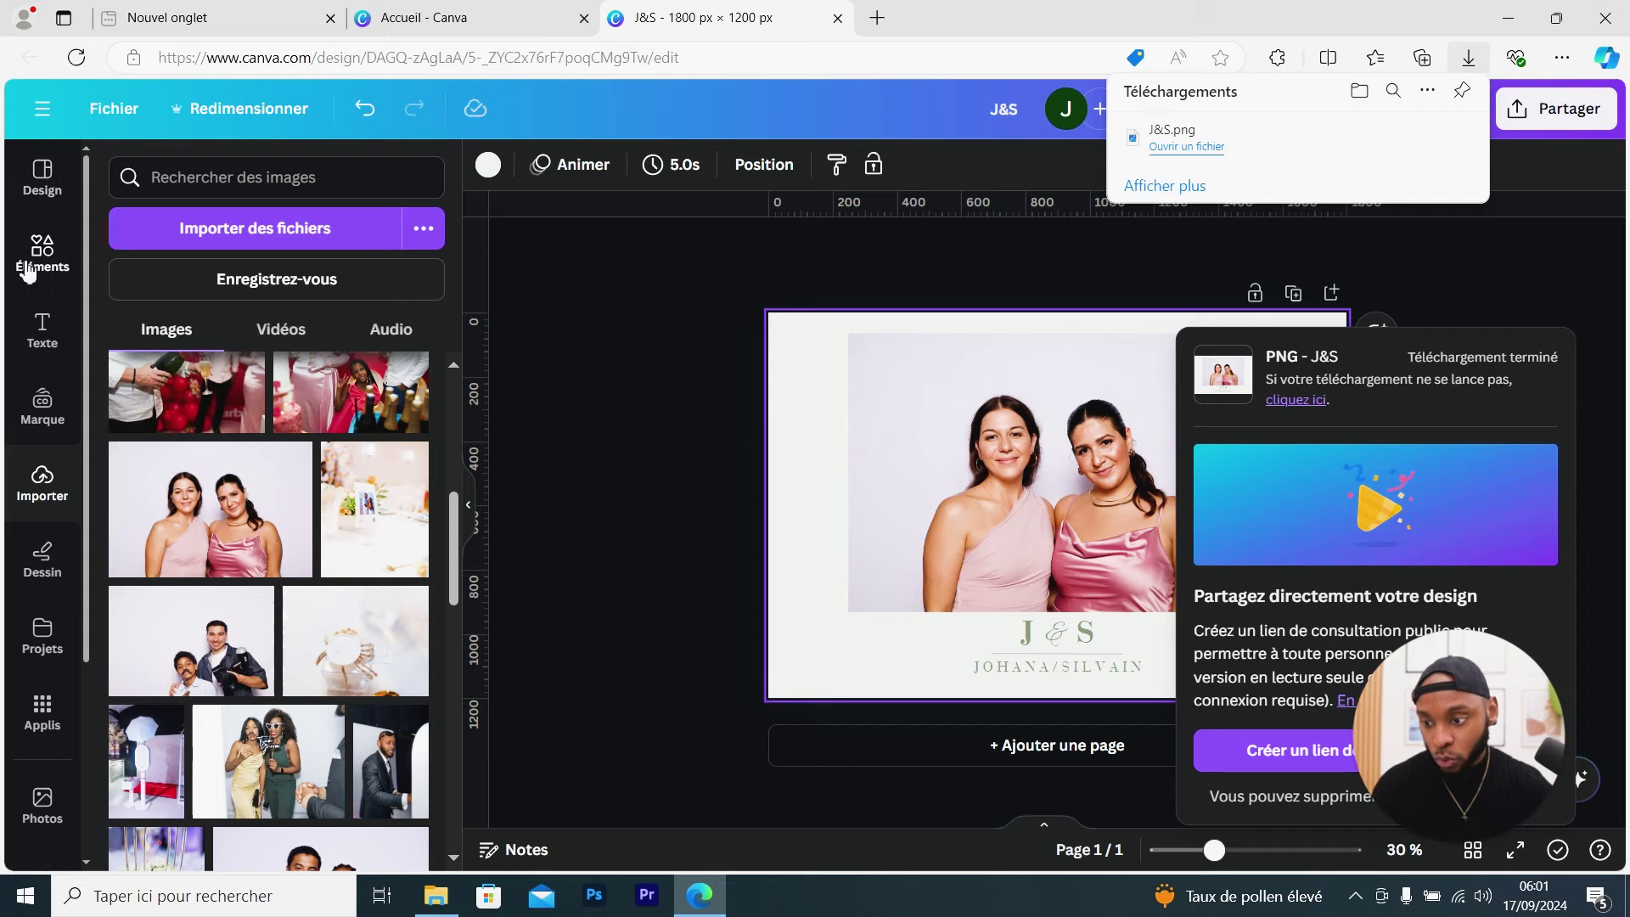
# Return to the home page and create a new blank design with the recent custom size 1200 × 1800 px
pyautogui.click(45, 110)
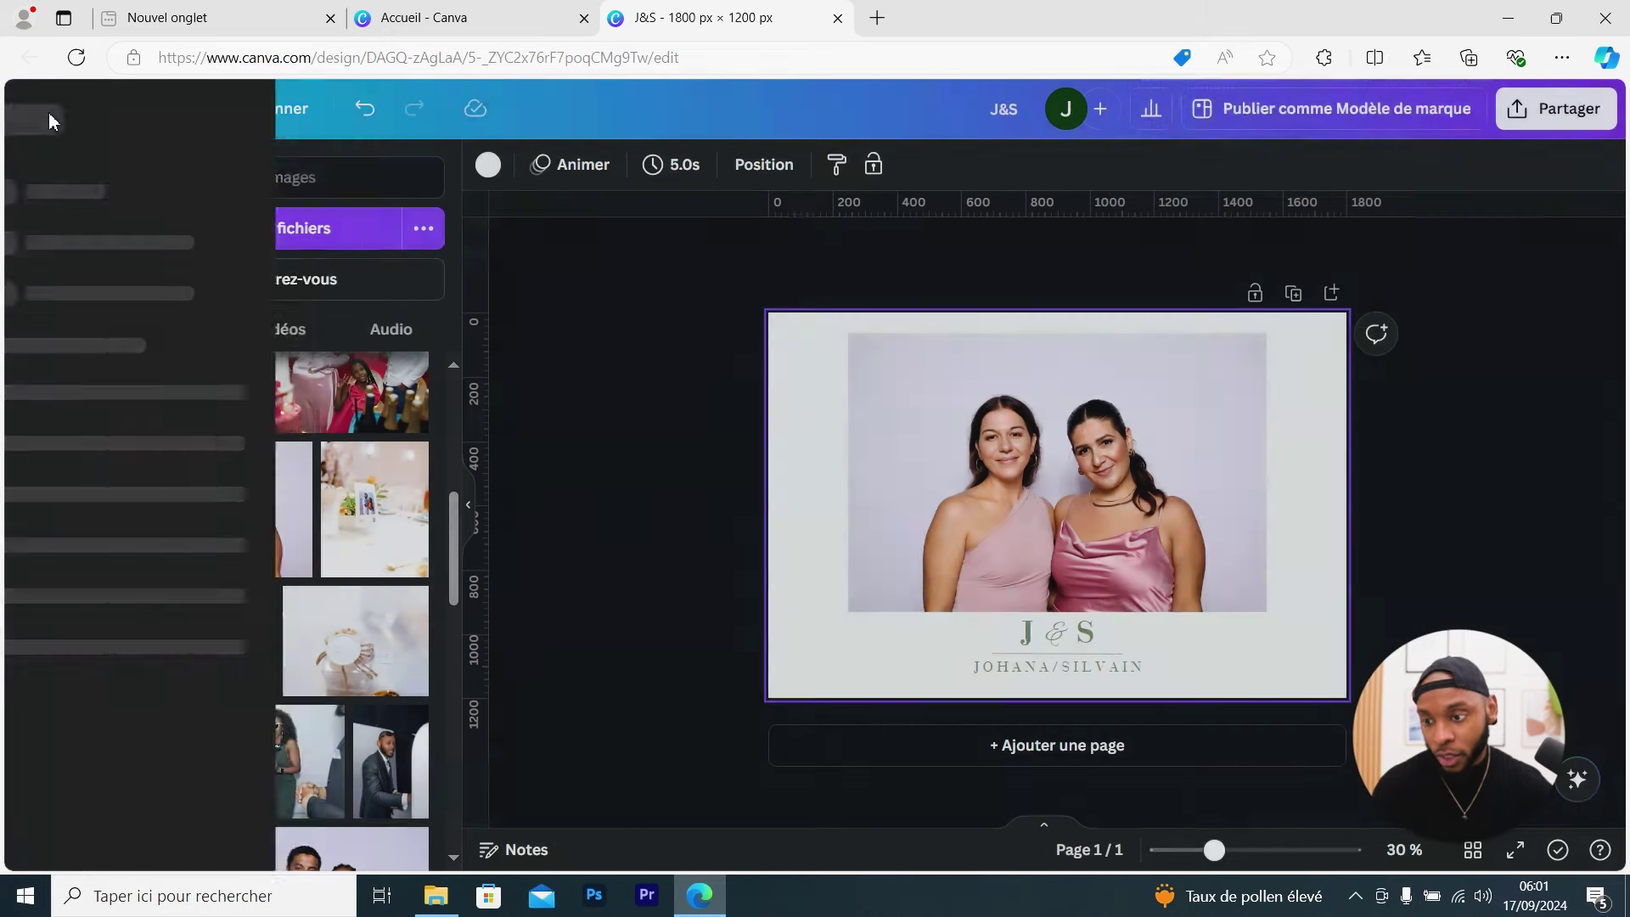
pyautogui.click(93, 221)
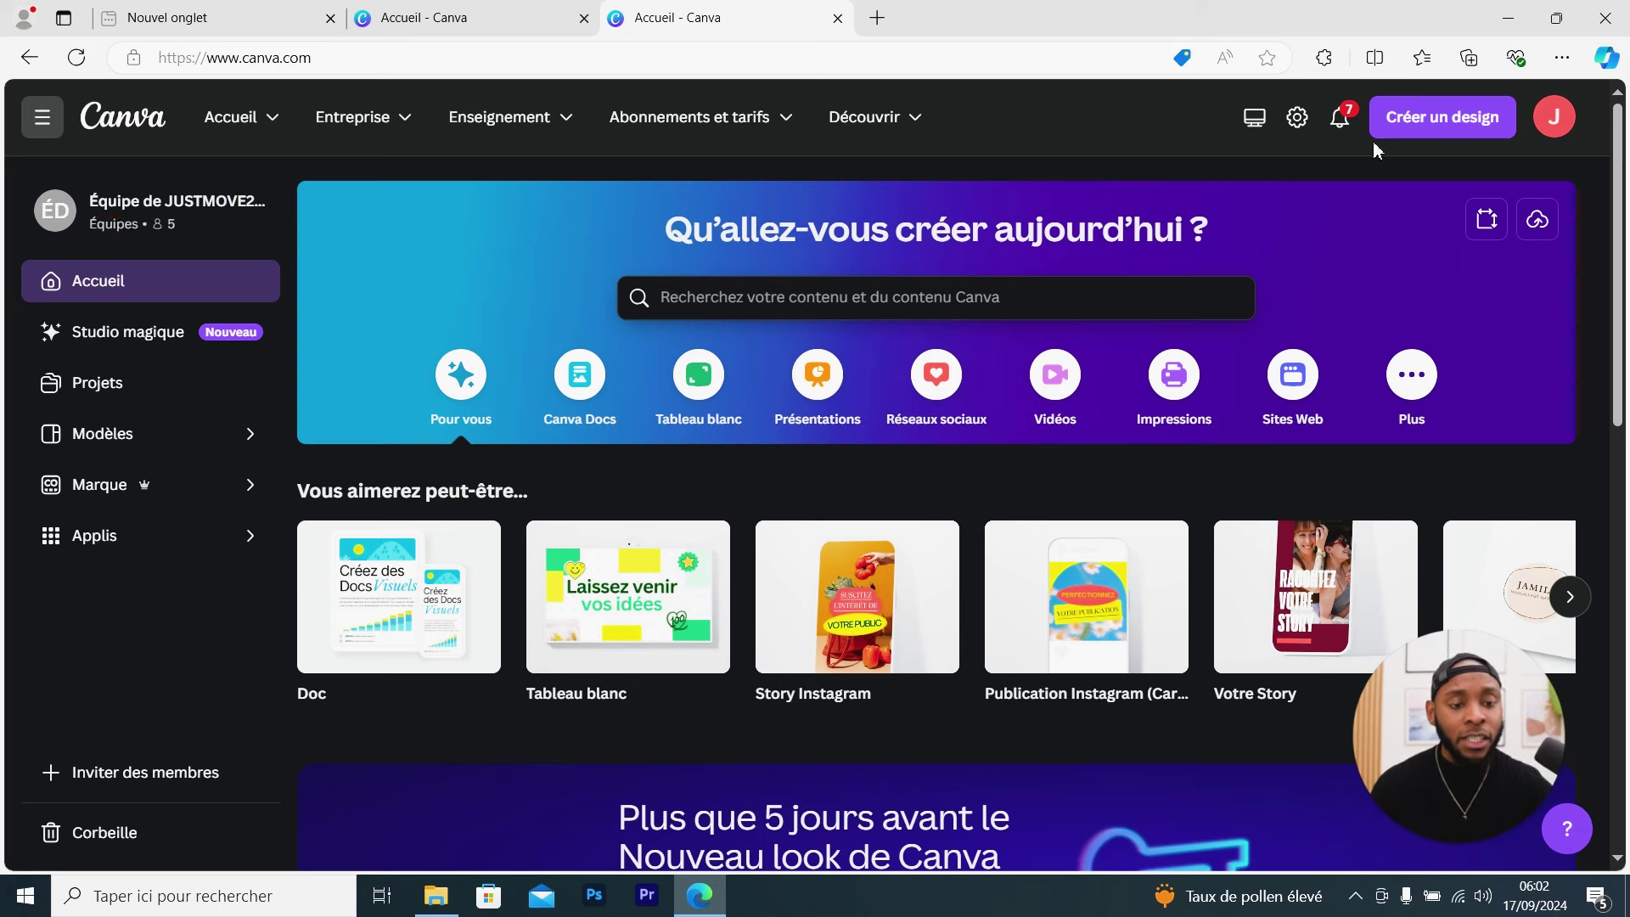
pyautogui.click(1432, 125)
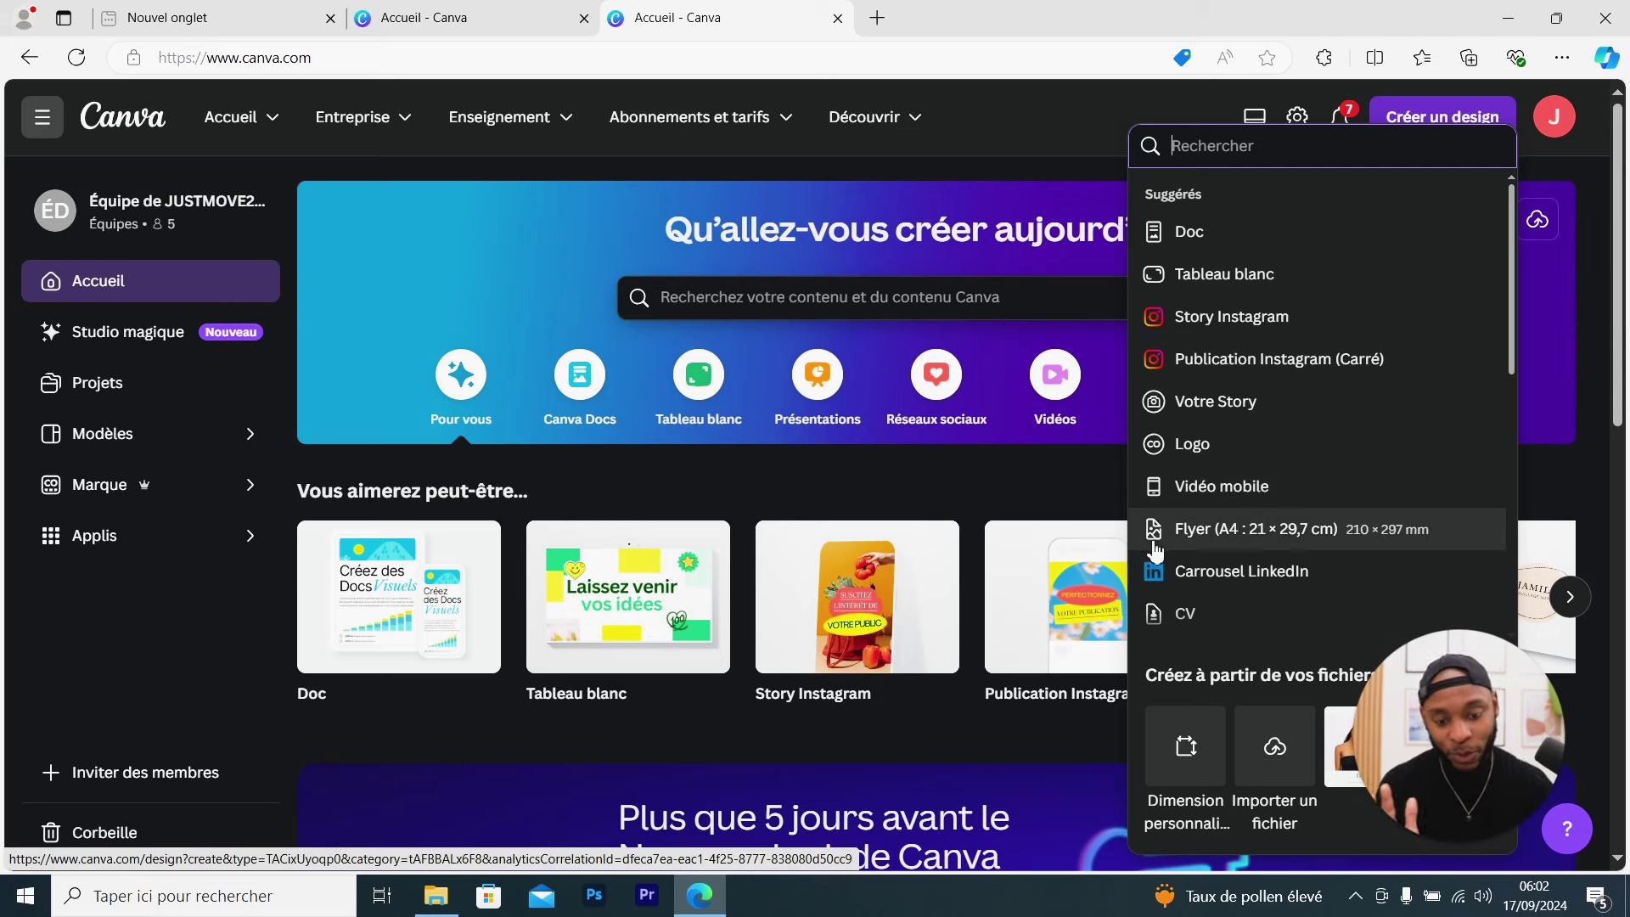
pyautogui.click(1185, 760)
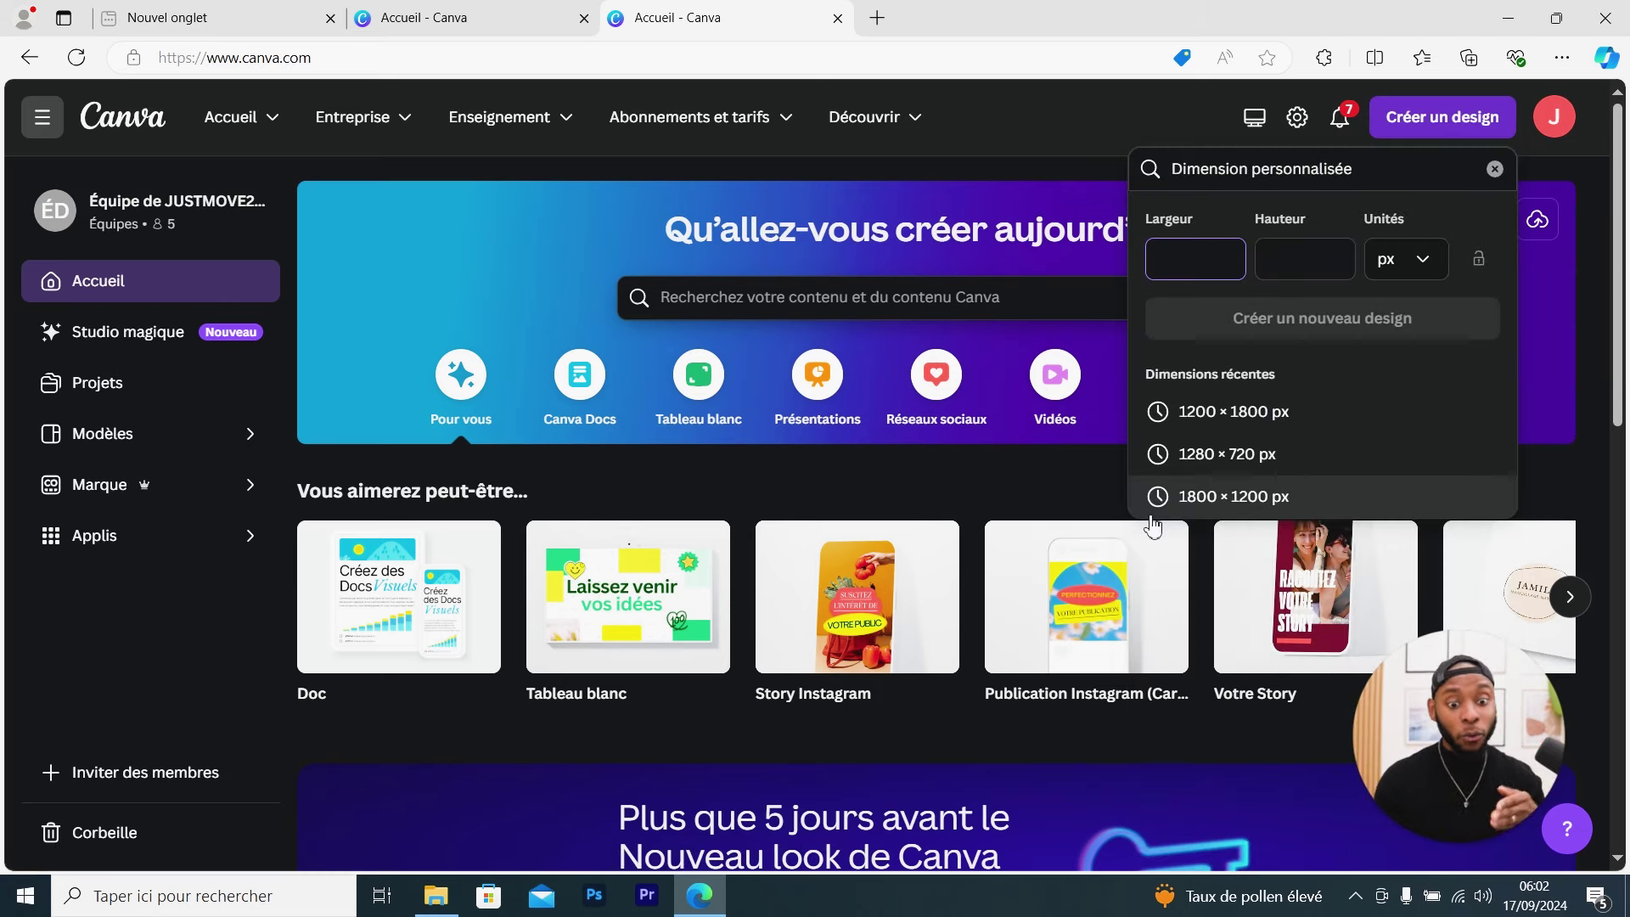
pyautogui.click(1232, 411)
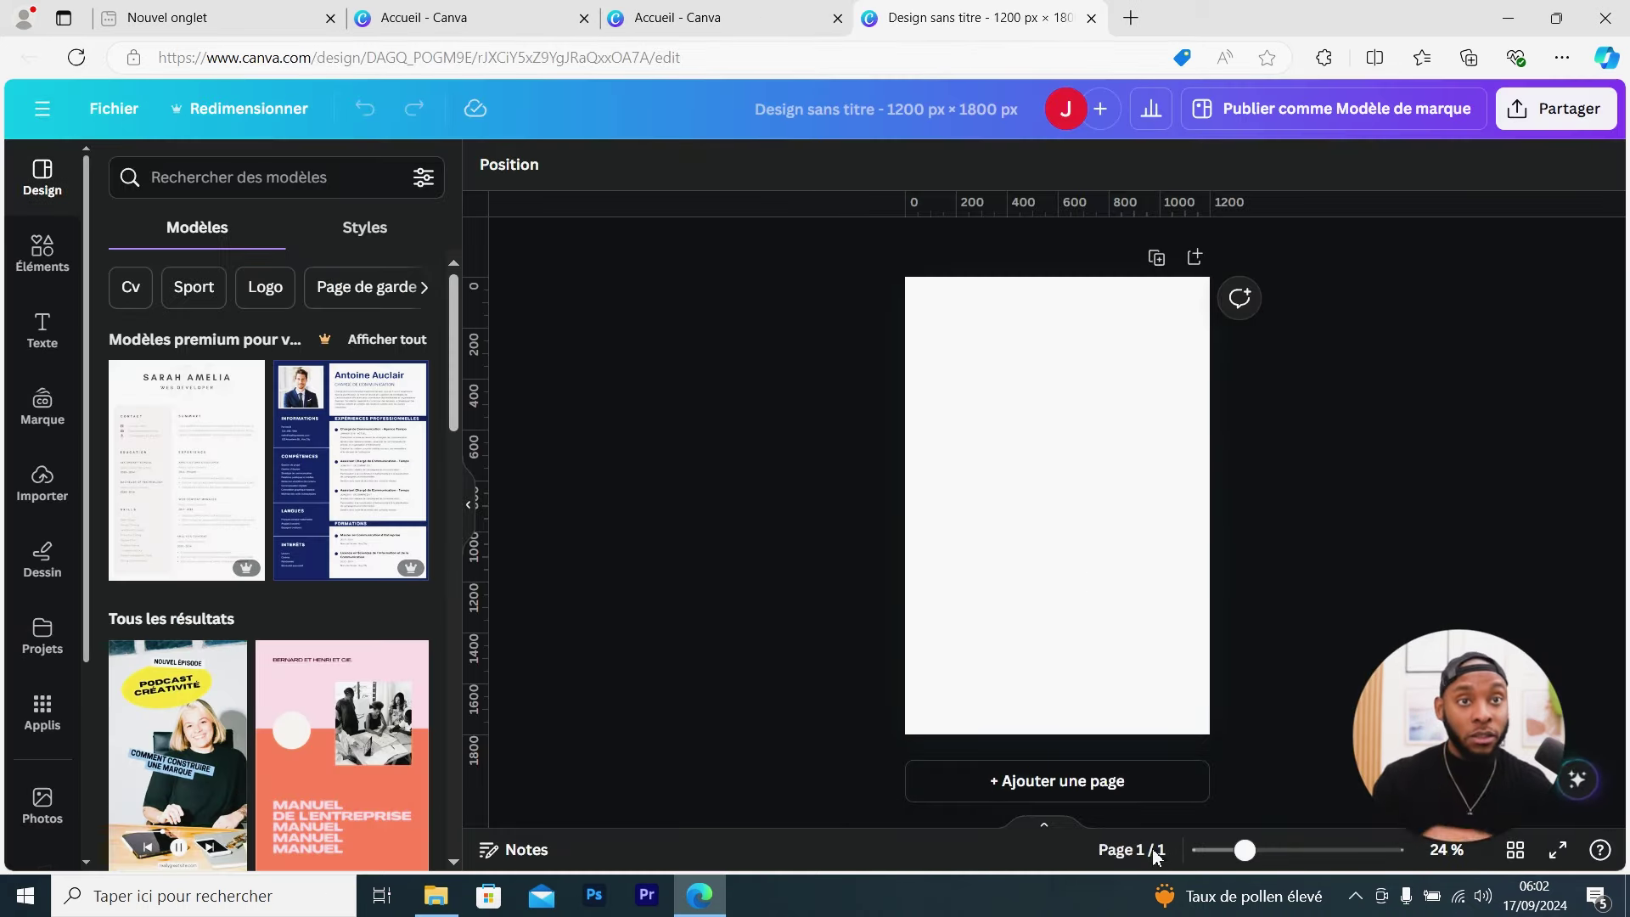
pyautogui.moveTo(1245, 850)
pyautogui.mouseDown()
pyautogui.moveTo(1267, 859)
pyautogui.moveTo(1251, 850)
pyautogui.mouseUp()
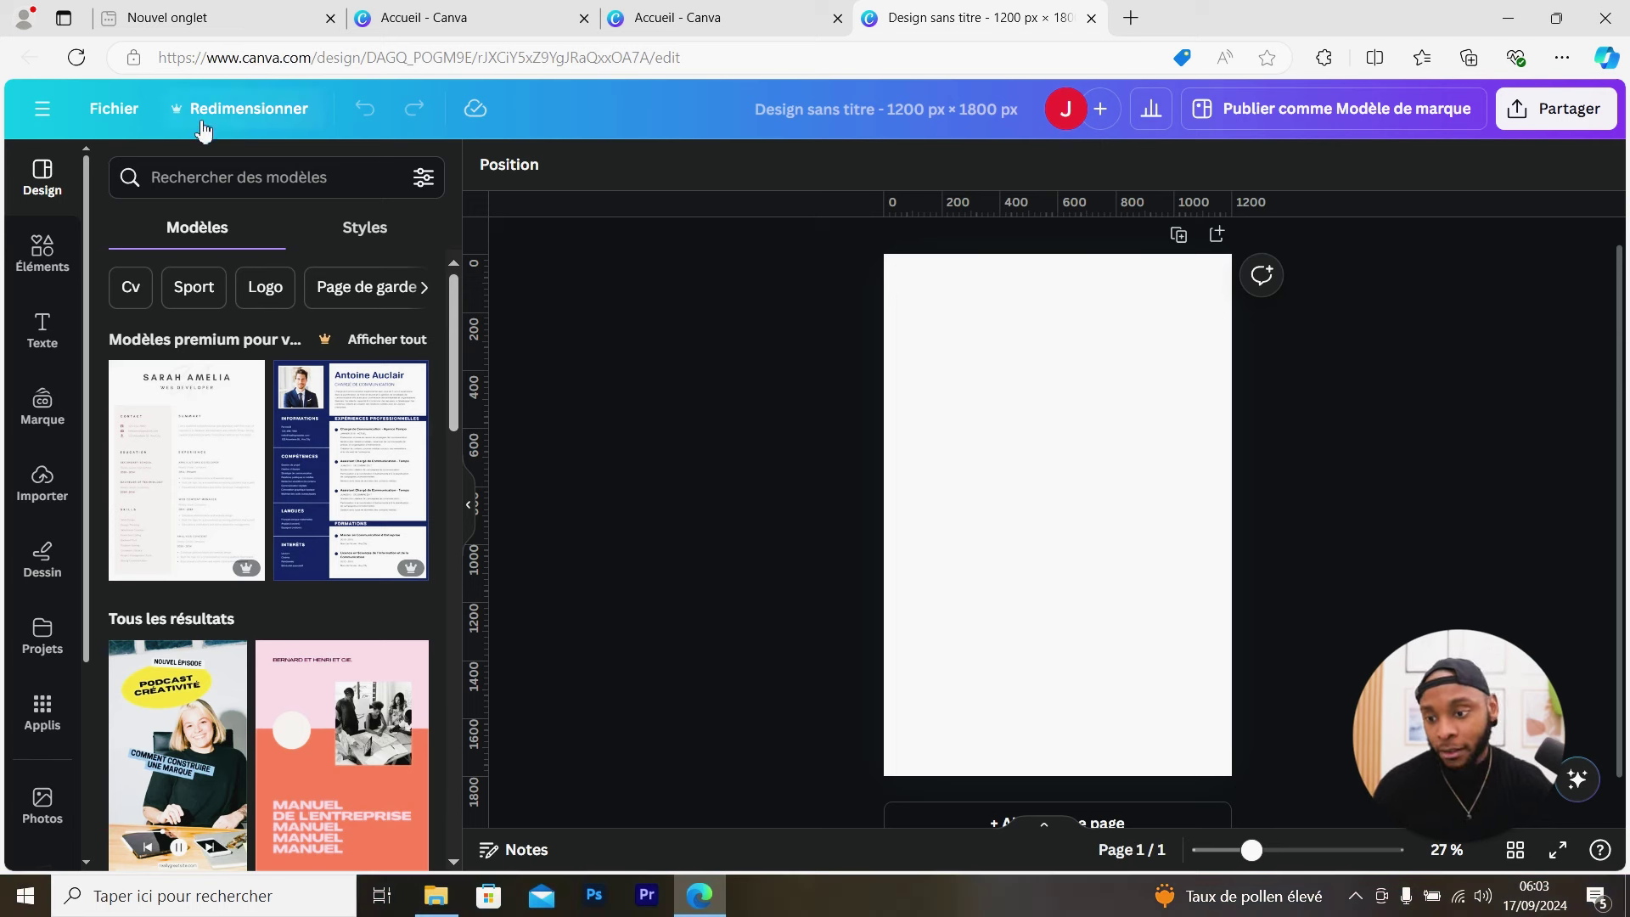
# Switch the display of rulers and guides off and on again
pyautogui.click(122, 116)
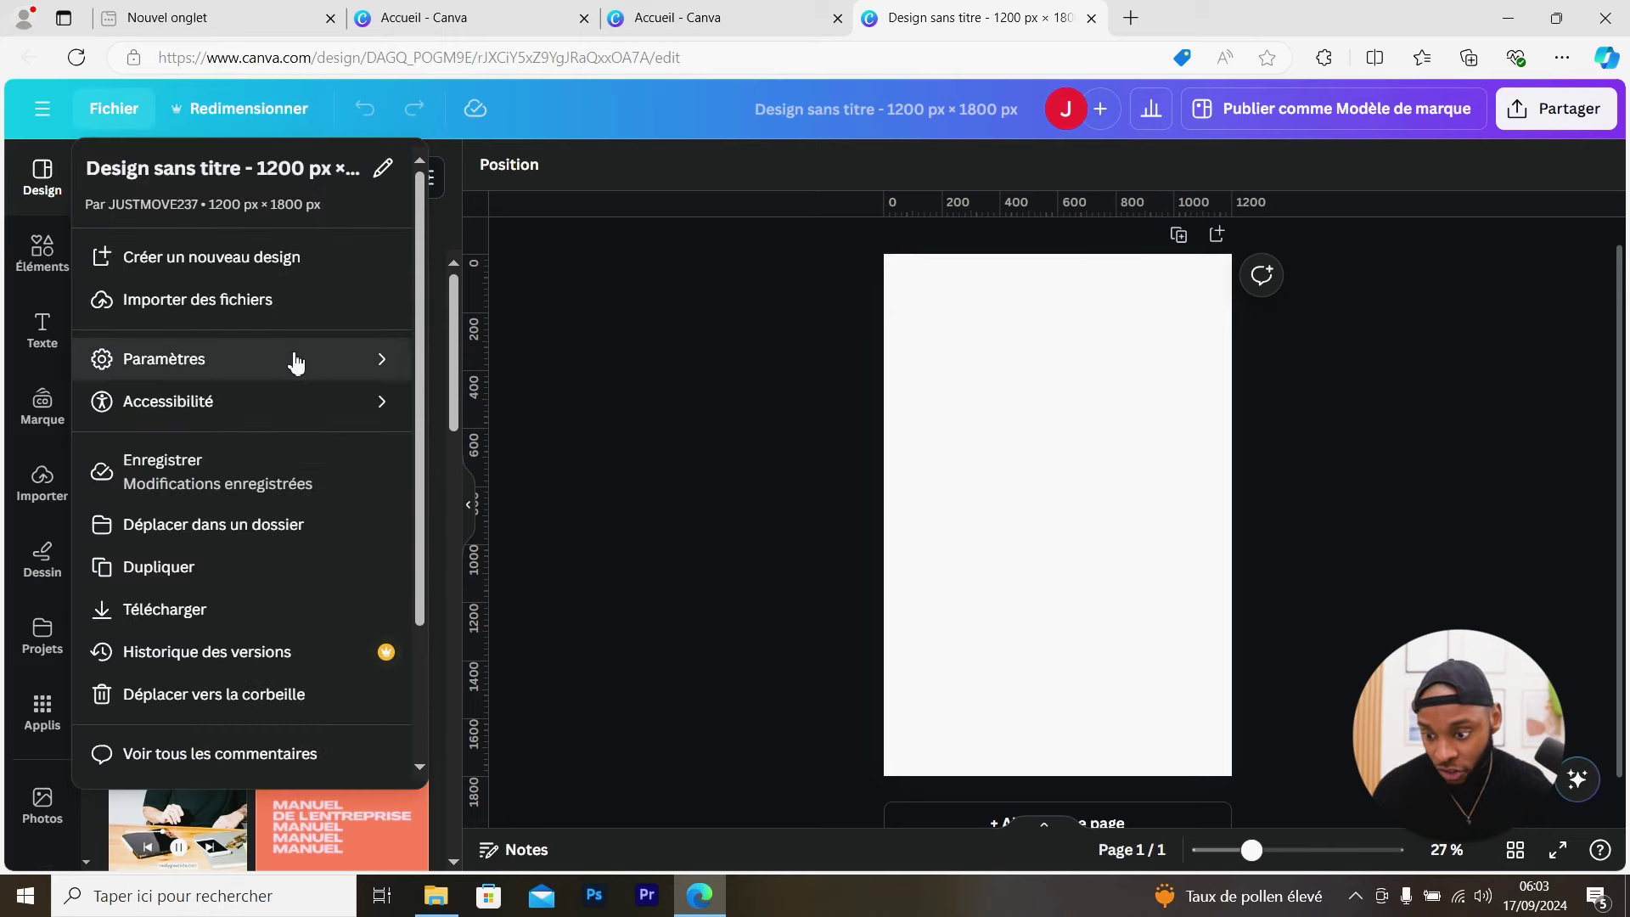
pyautogui.click(296, 363)
pyautogui.click(475, 379)
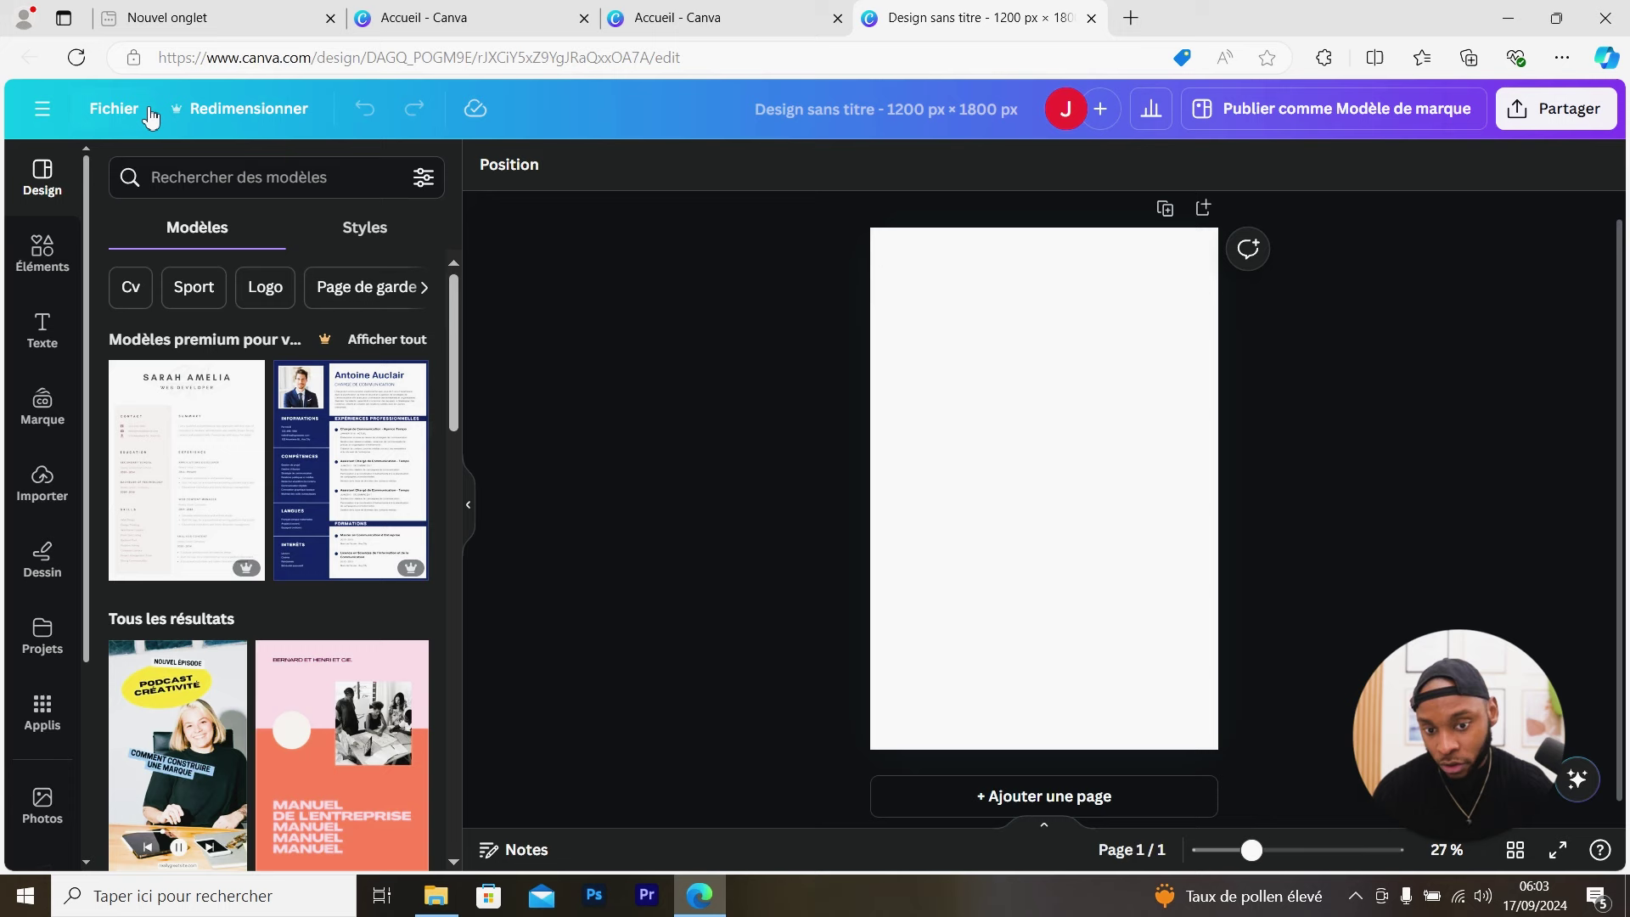
pyautogui.click(111, 116)
pyautogui.click(328, 361)
pyautogui.click(517, 373)
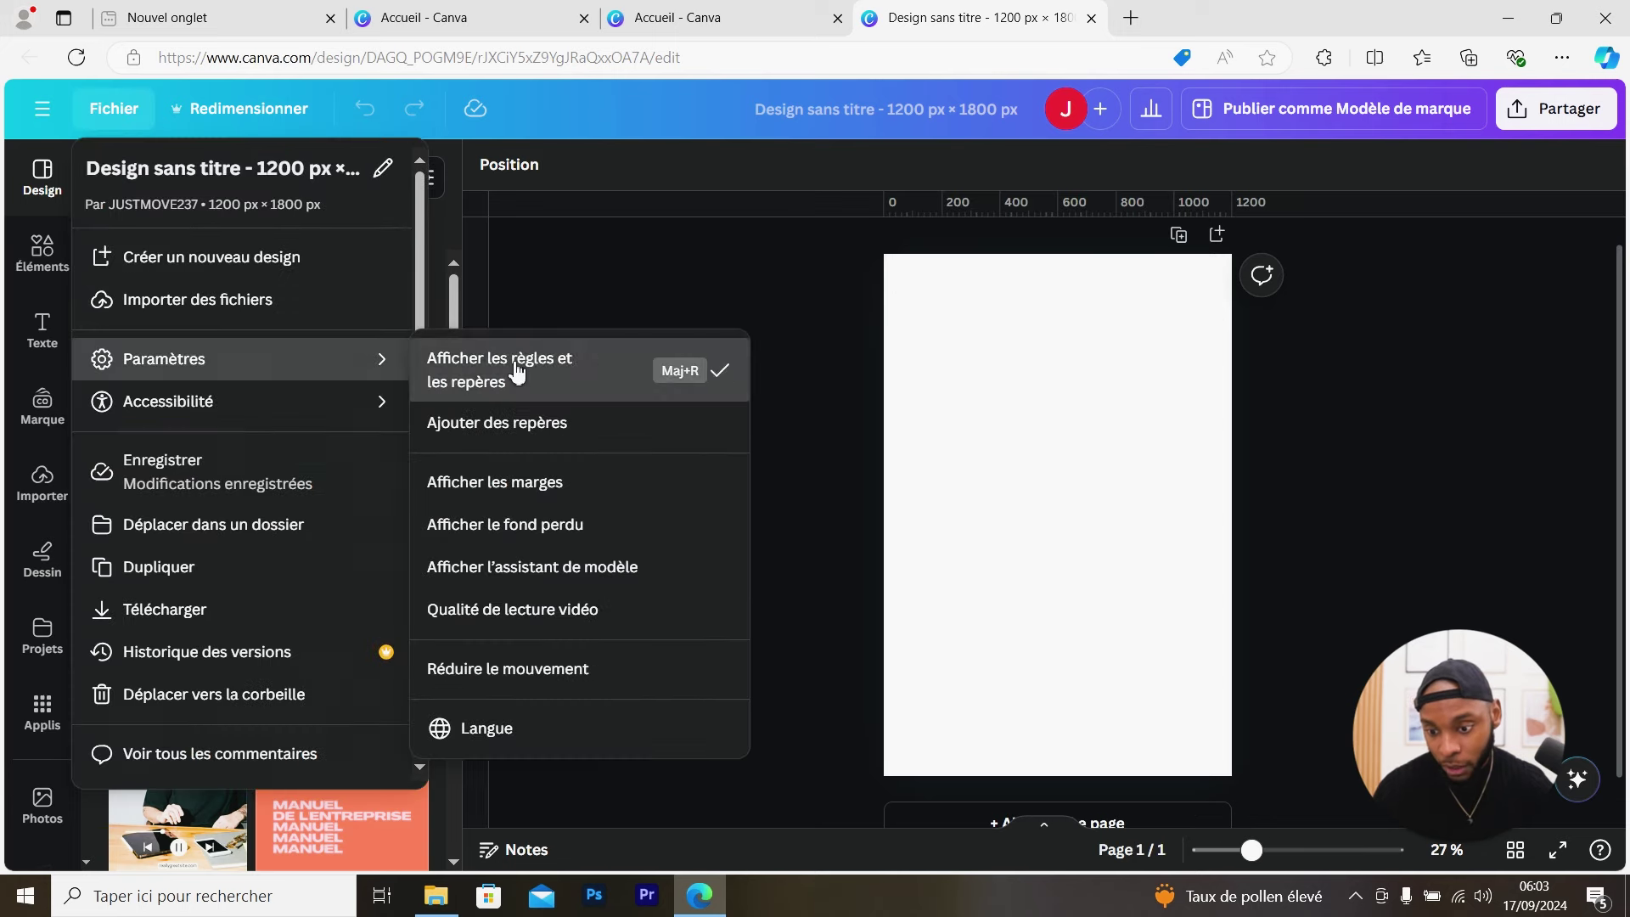
# Place a vertical guide at about 600 px across the page and a horizontal guide at about 450 px down
pyautogui.moveTo(486, 456); pyautogui.dragTo(1055, 478)
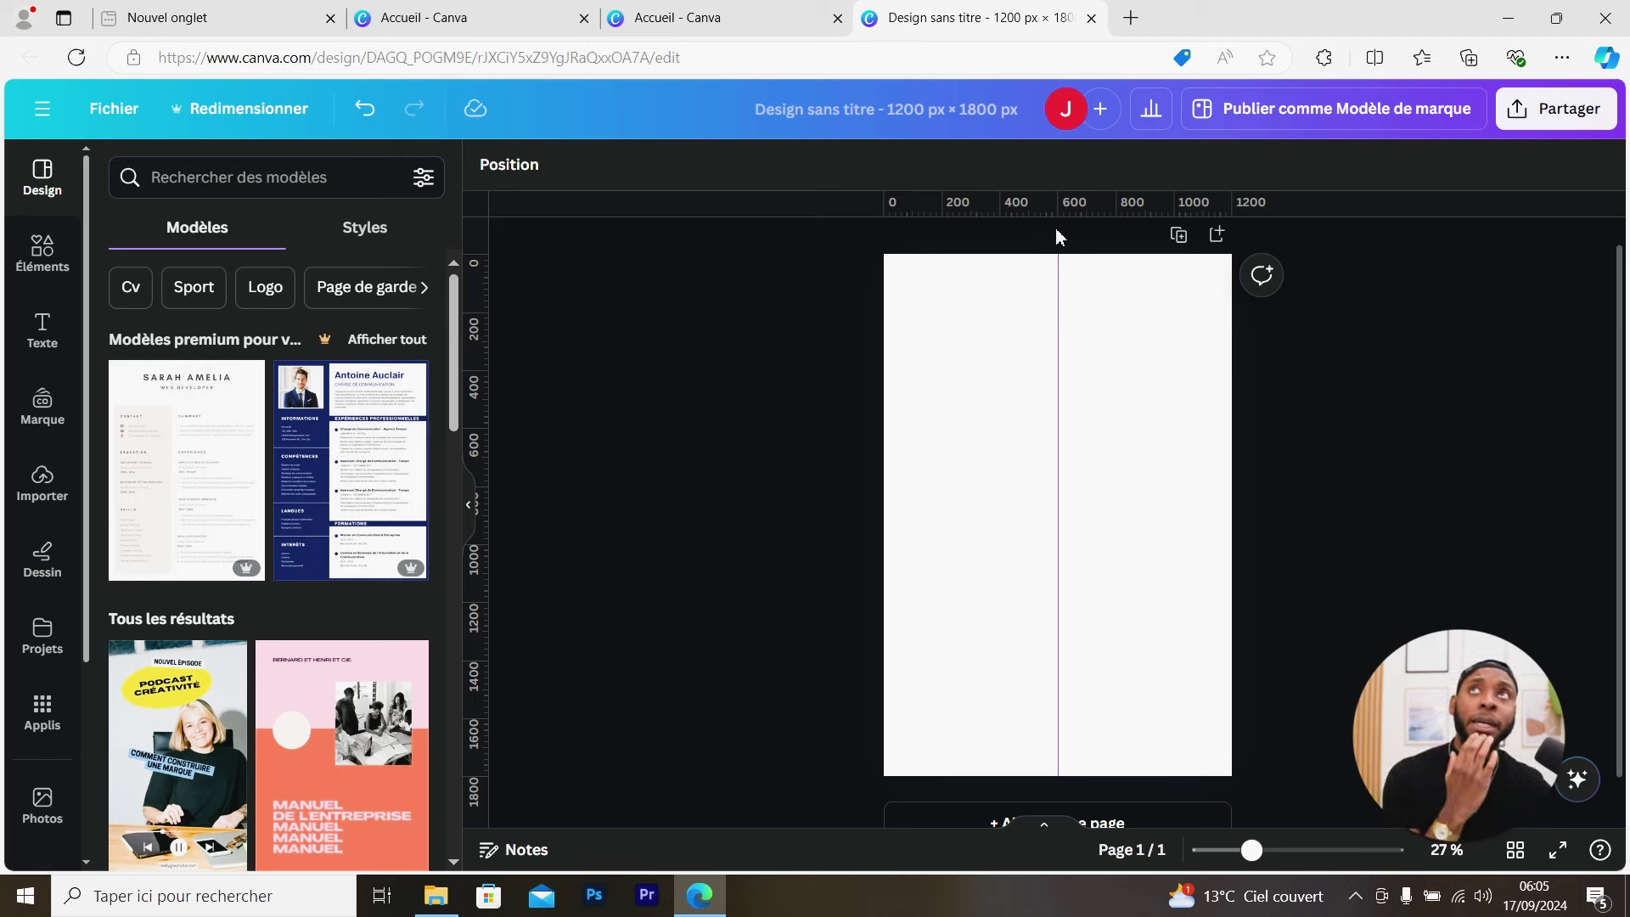
pyautogui.moveTo(1051, 207); pyautogui.dragTo(1072, 390)
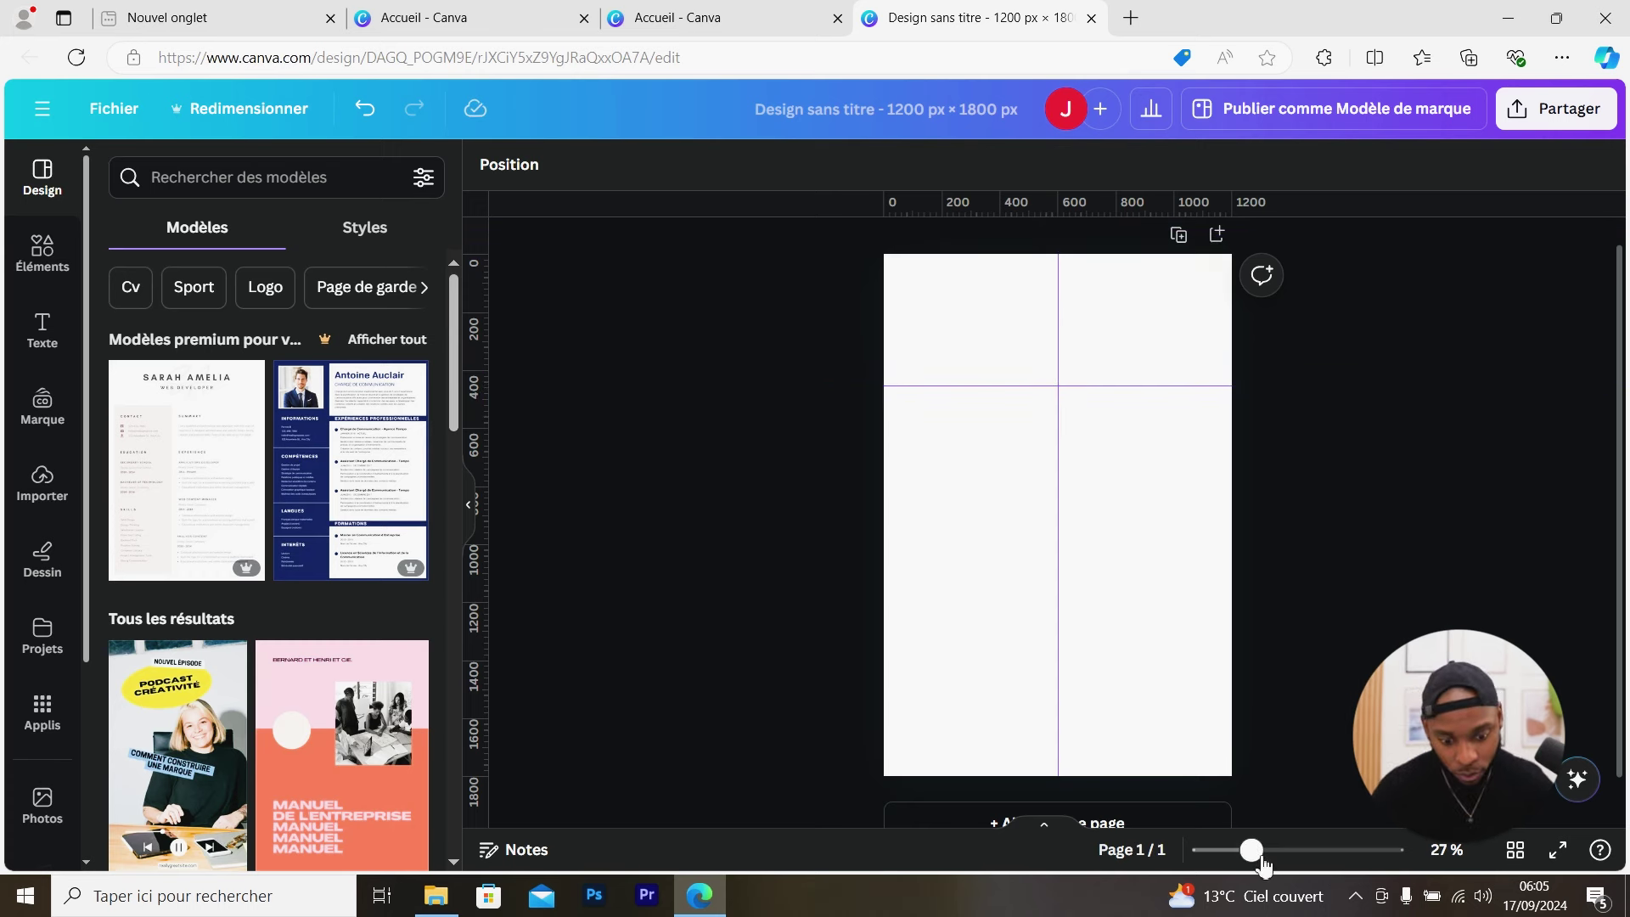
pyautogui.moveTo(1255, 851); pyautogui.dragTo(1305, 851)
pyautogui.scroll(1, 1084, 509)
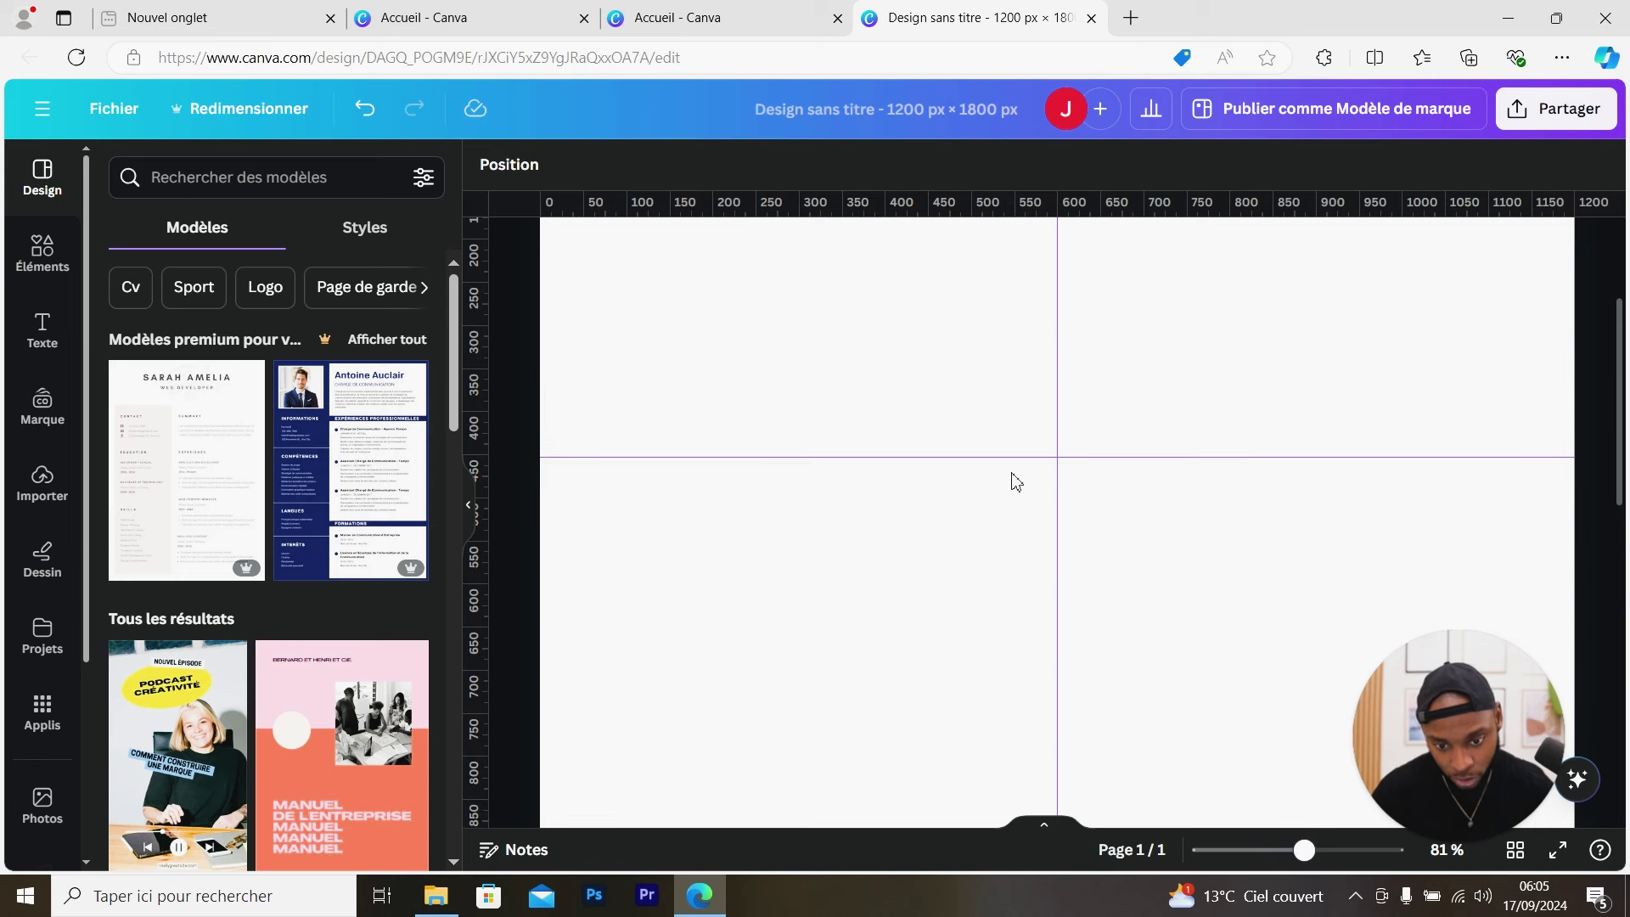
pyautogui.moveTo(1008, 459); pyautogui.dragTo(1008, 456)
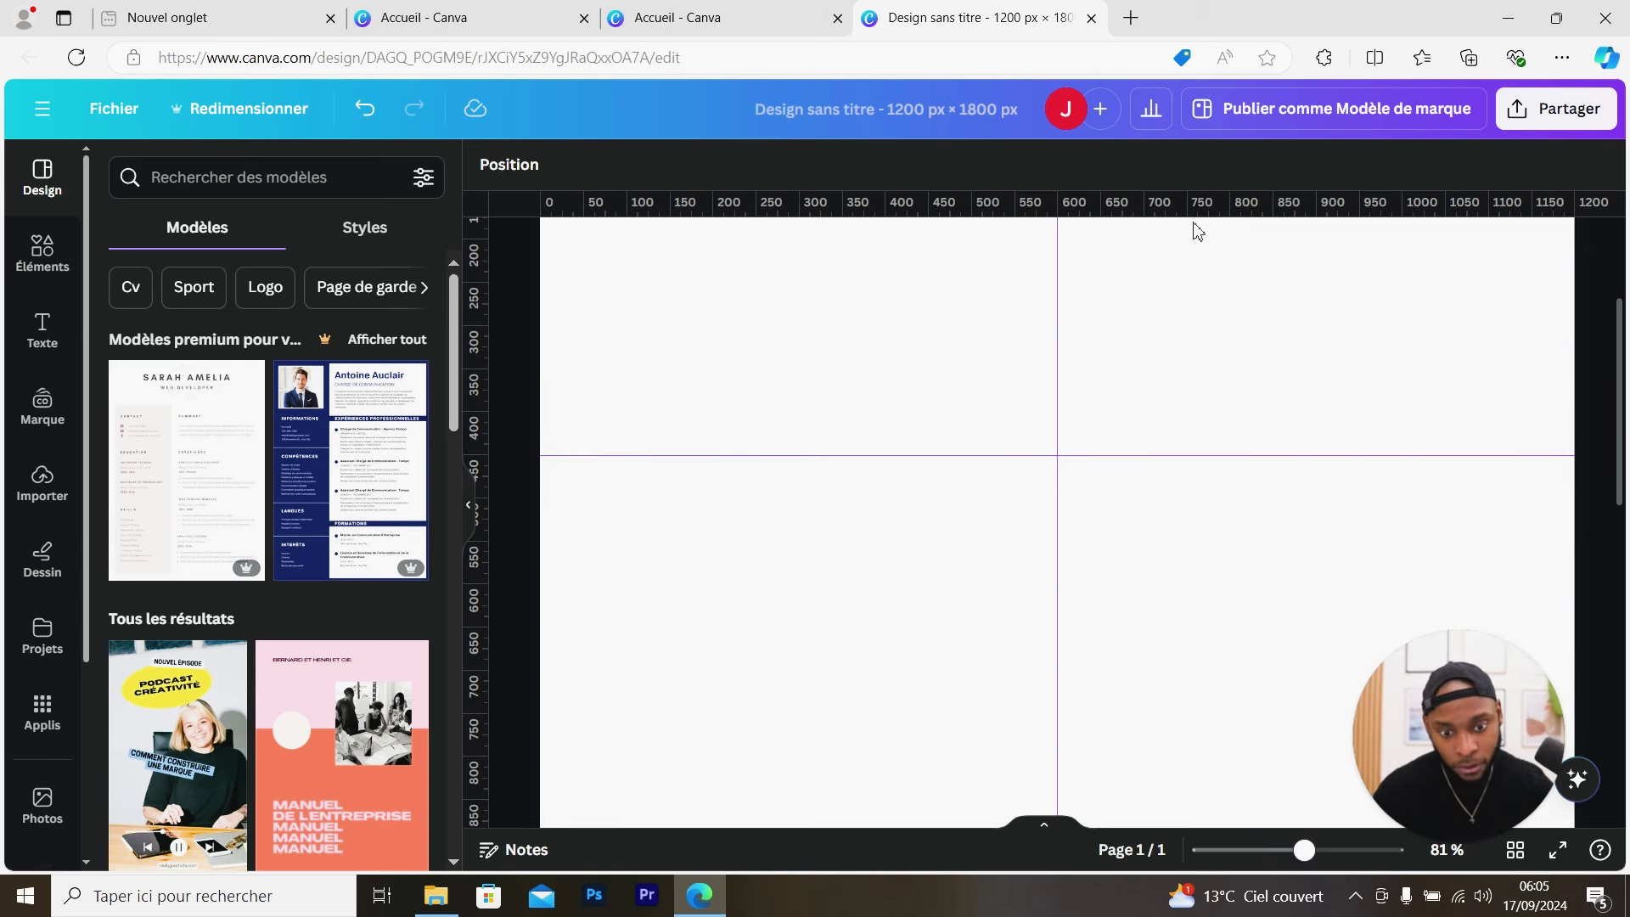
# Add two more horizontal guides at about 900 px and 1350 px down to divide the page into eight cells
pyautogui.moveTo(1198, 216); pyautogui.dragTo(1157, 779)
pyautogui.scroll(-4, 1189, 730)
pyautogui.moveTo(1187, 230); pyautogui.dragTo(1195, 560)
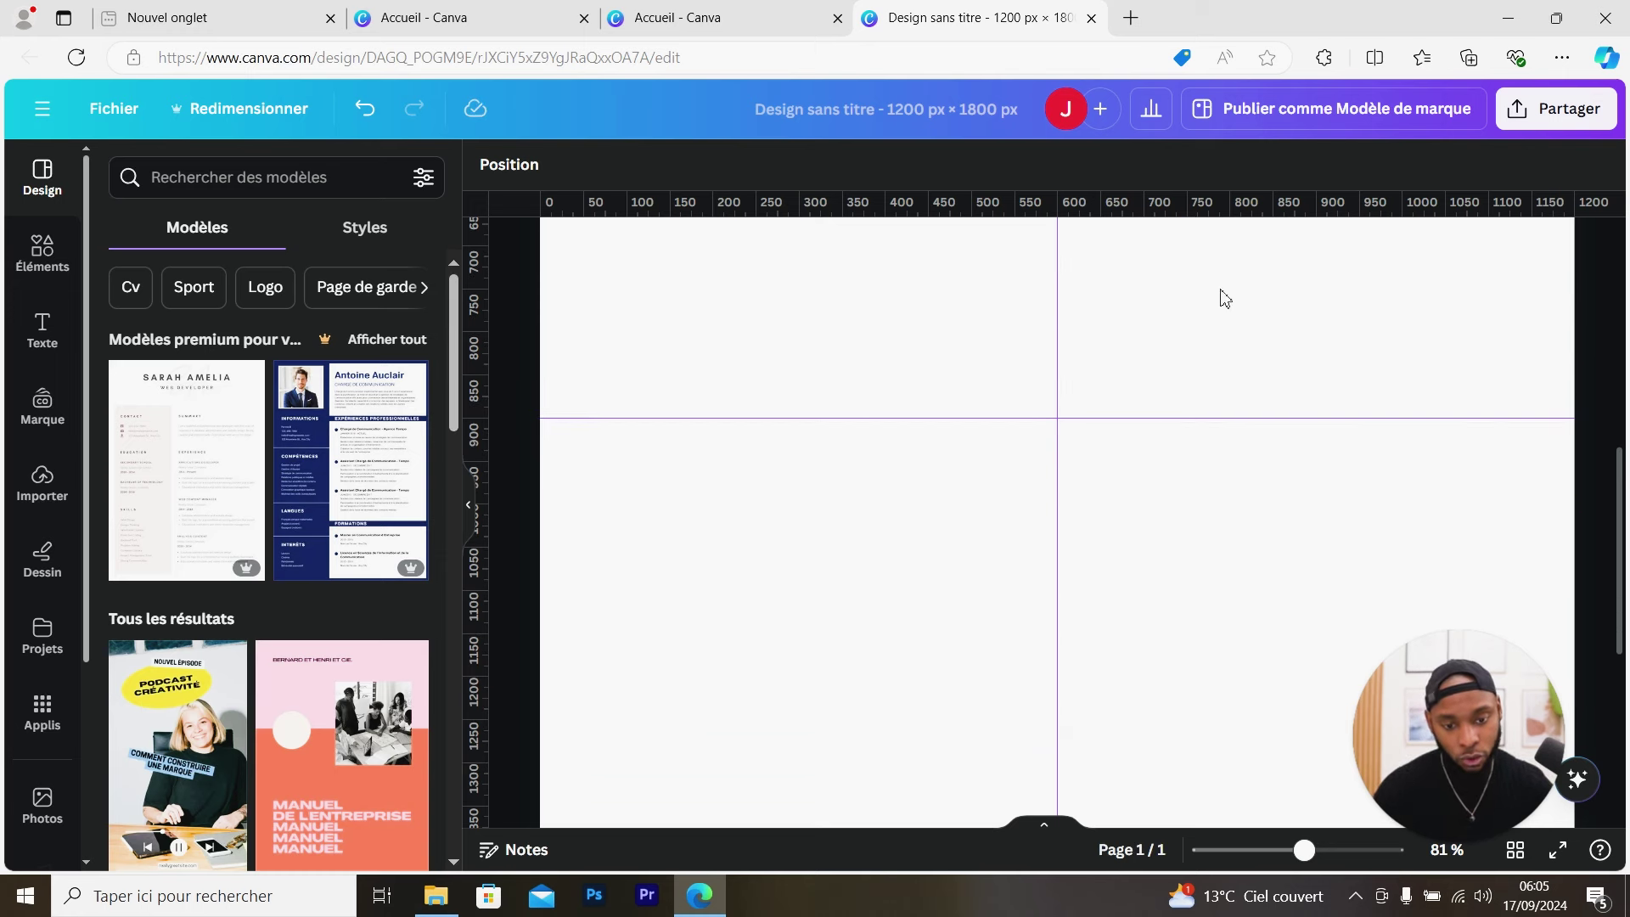
pyautogui.moveTo(1220, 231); pyautogui.dragTo(1188, 715)
pyautogui.moveTo(1304, 849); pyautogui.dragTo(1261, 852)
pyautogui.scroll(2, 1310, 644)
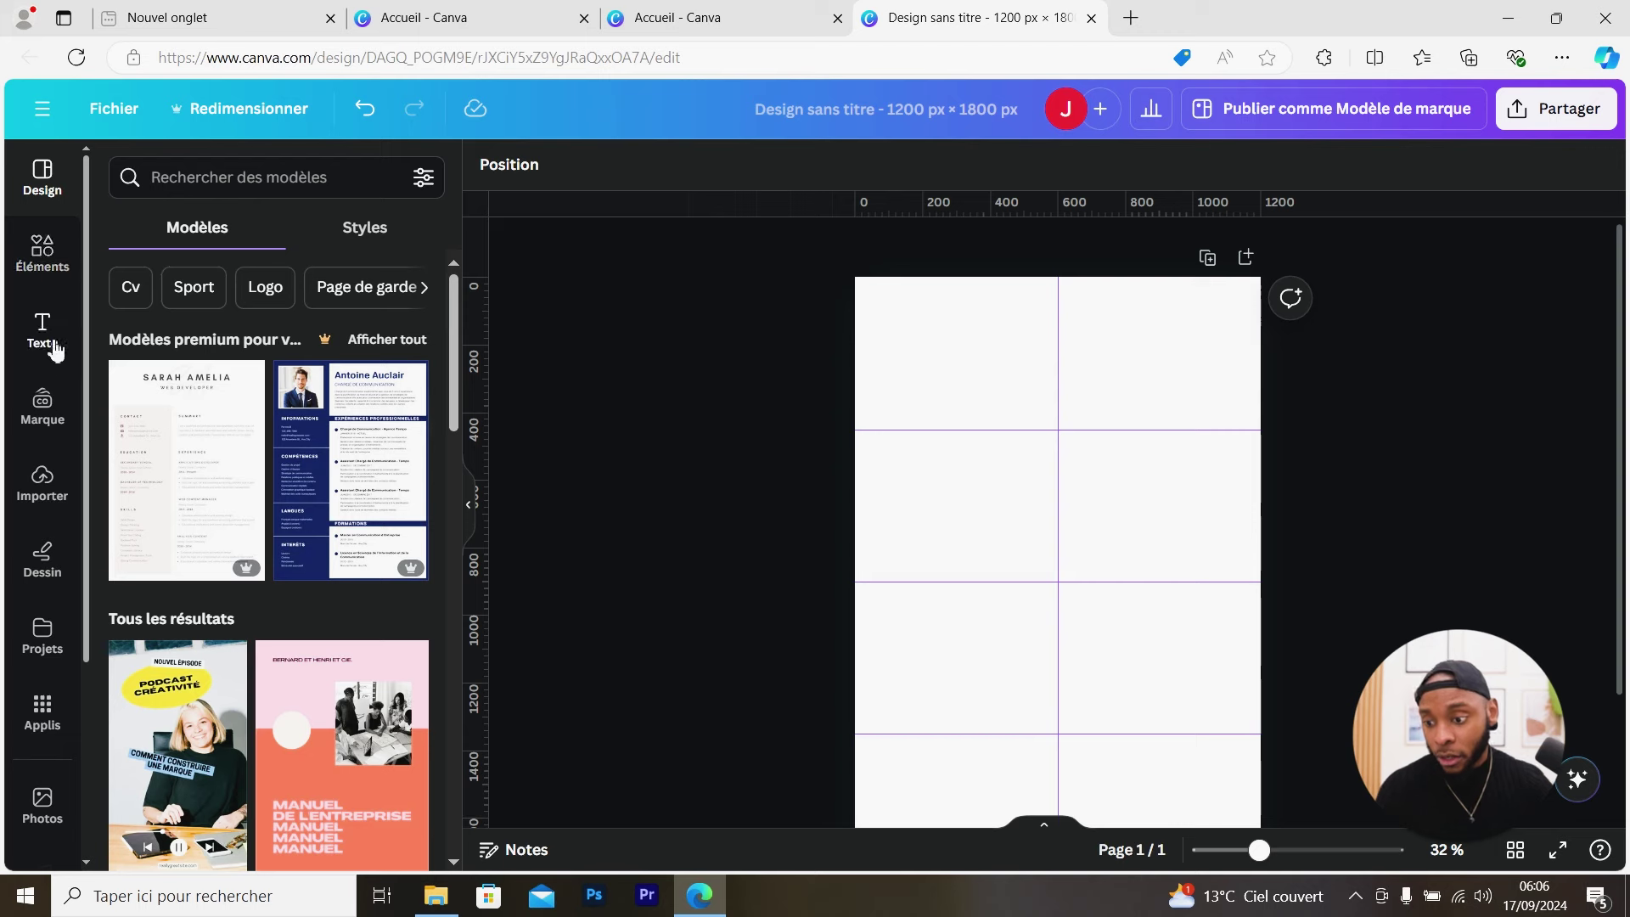
# Insert the recently used landscape photo frame near the middle of the page
pyautogui.click(44, 257)
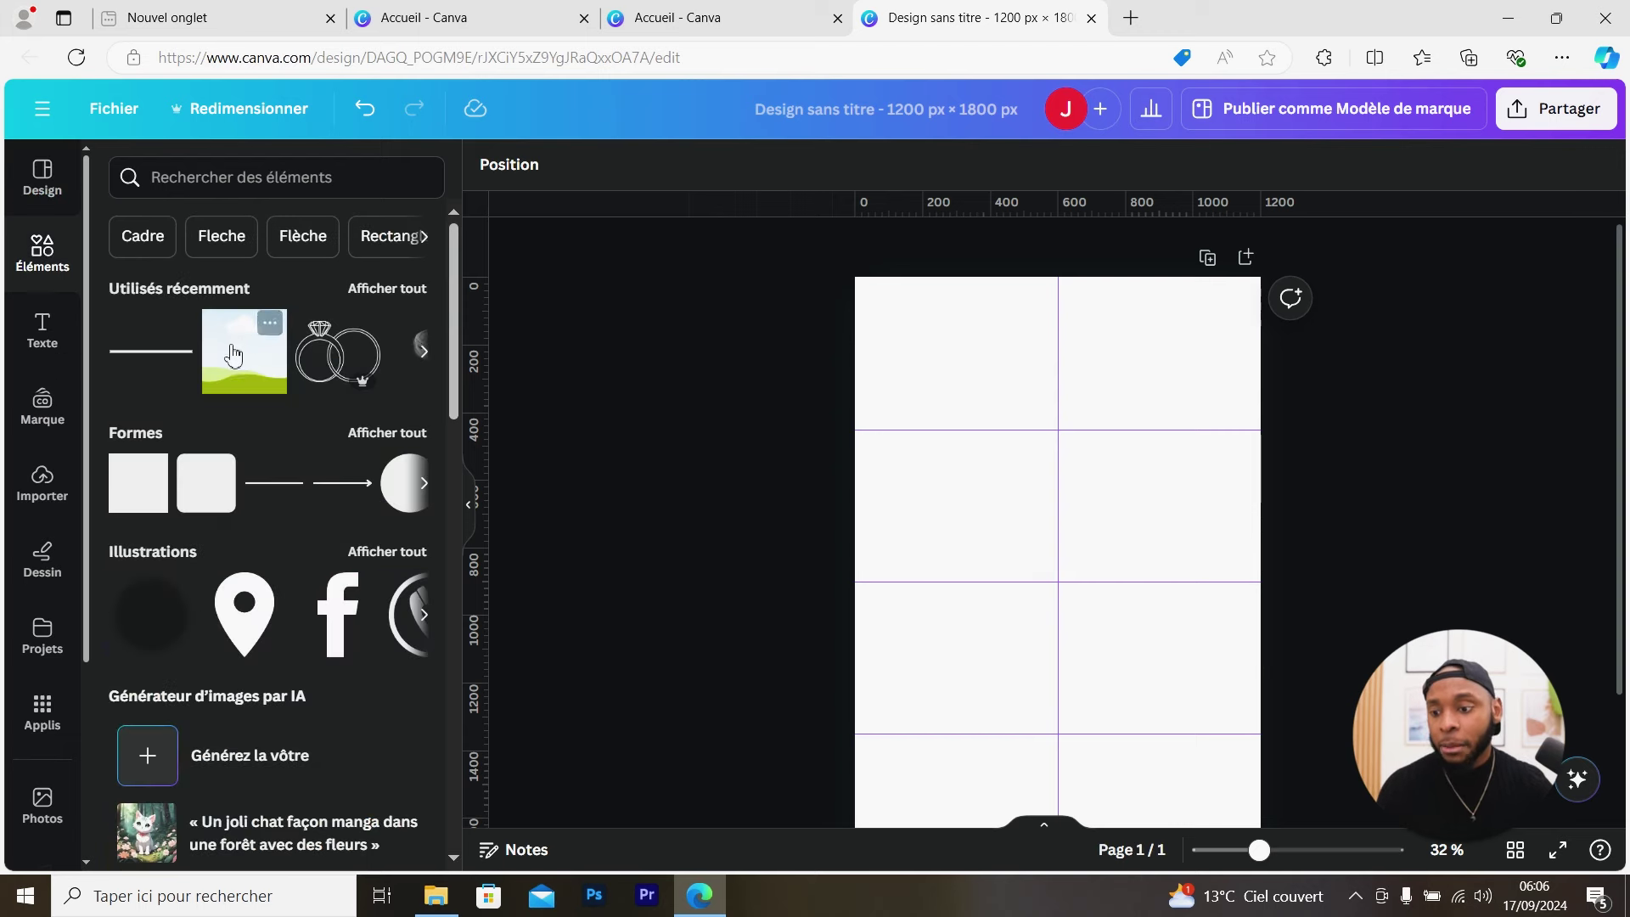
pyautogui.click(236, 349)
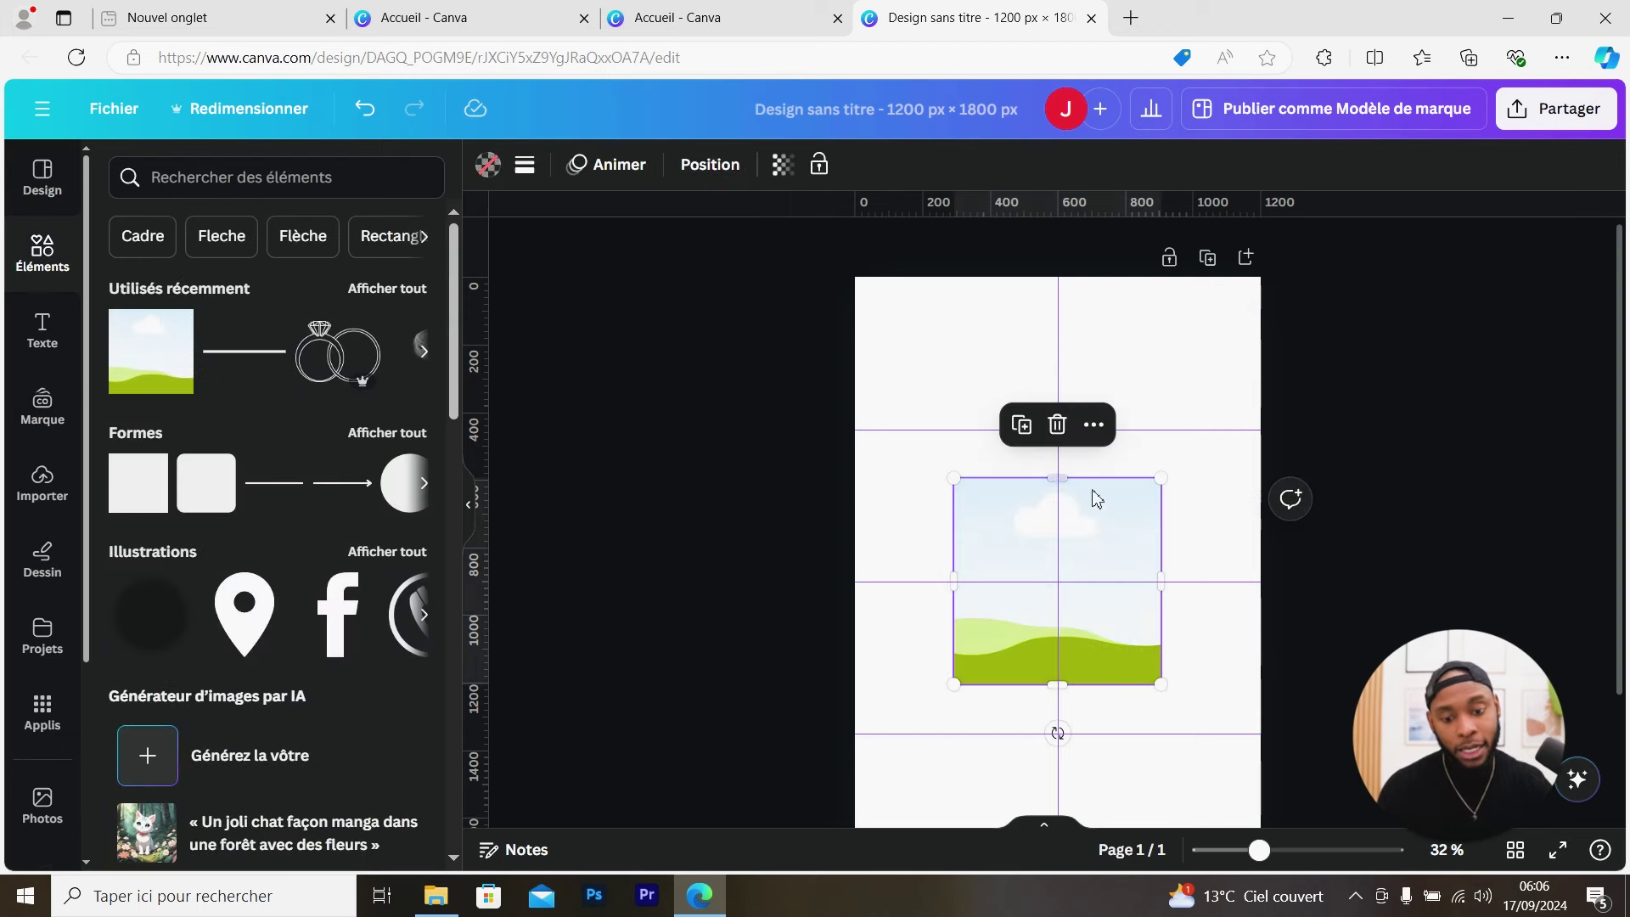
pyautogui.moveTo(1095, 553)
pyautogui.mouseDown()
pyautogui.moveTo(1095, 491)
pyautogui.moveTo(1103, 531)
pyautogui.mouseUp()
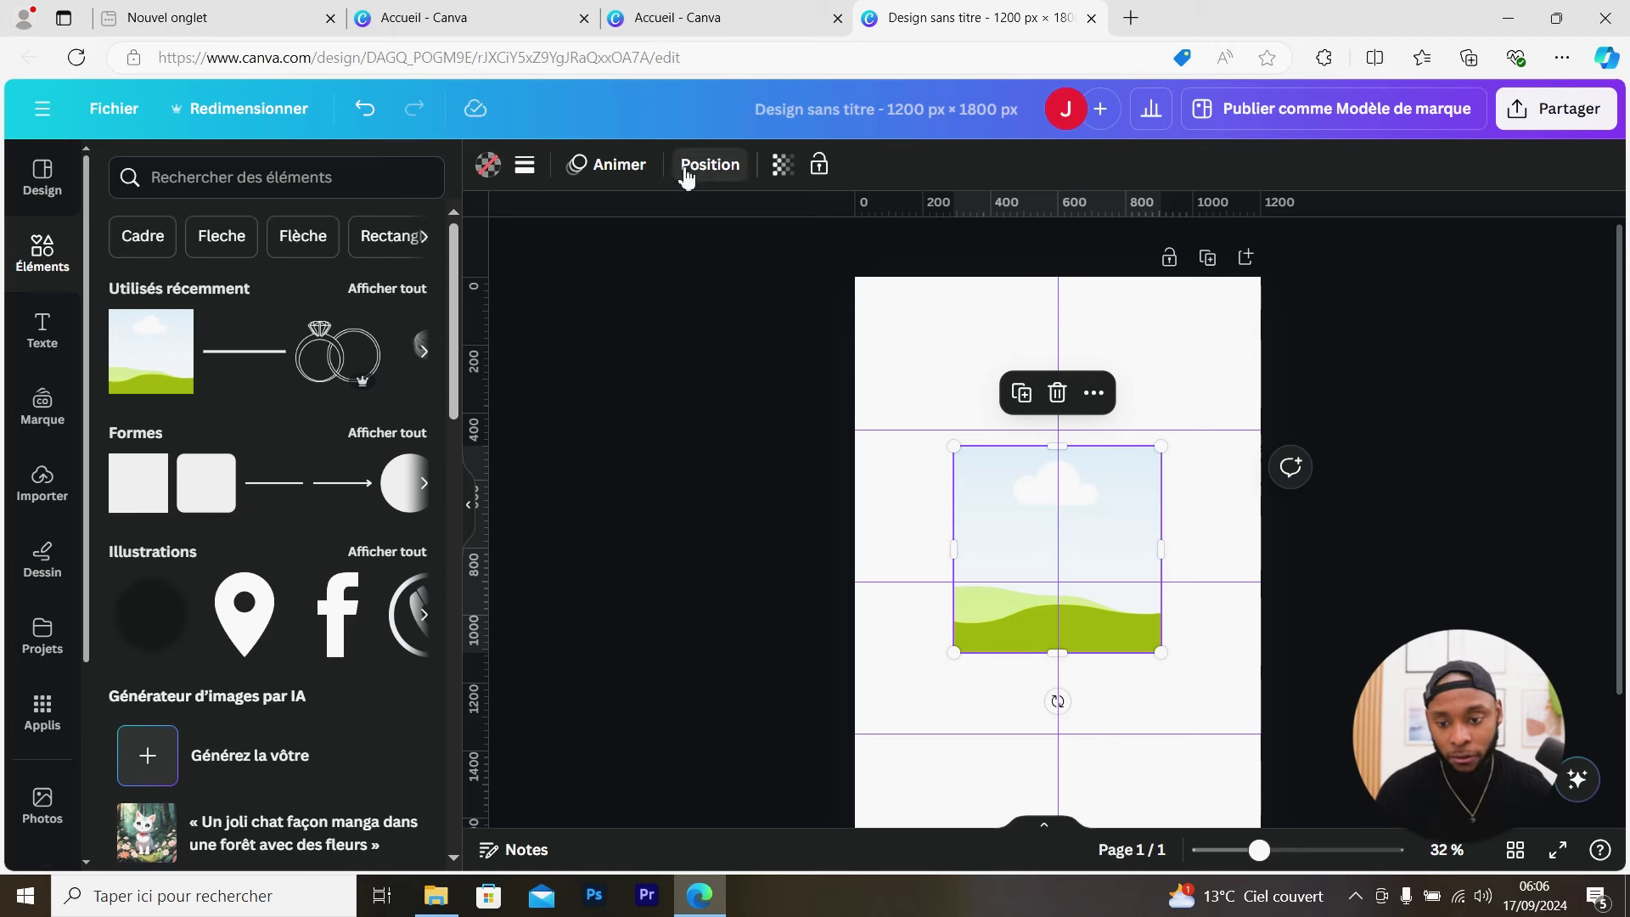
# Set the photo frame's size to 1800 × 1200 px and lock its aspect ratio
pyautogui.click(715, 170)
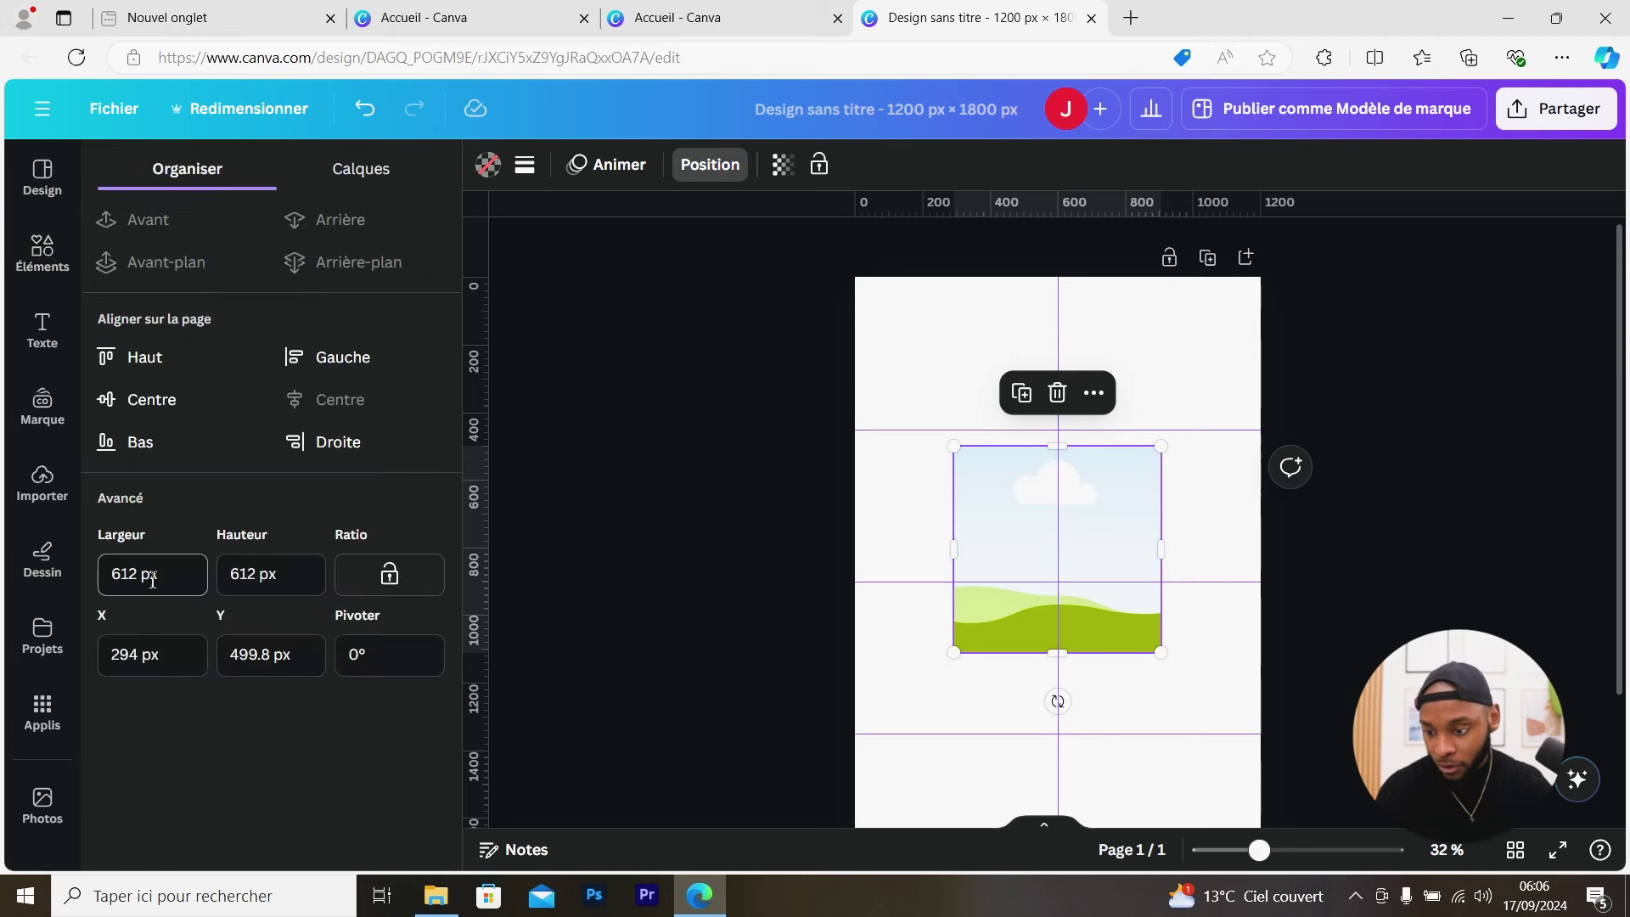
pyautogui.moveTo(153, 580); pyautogui.dragTo(112, 584)
pyautogui.write('1800')
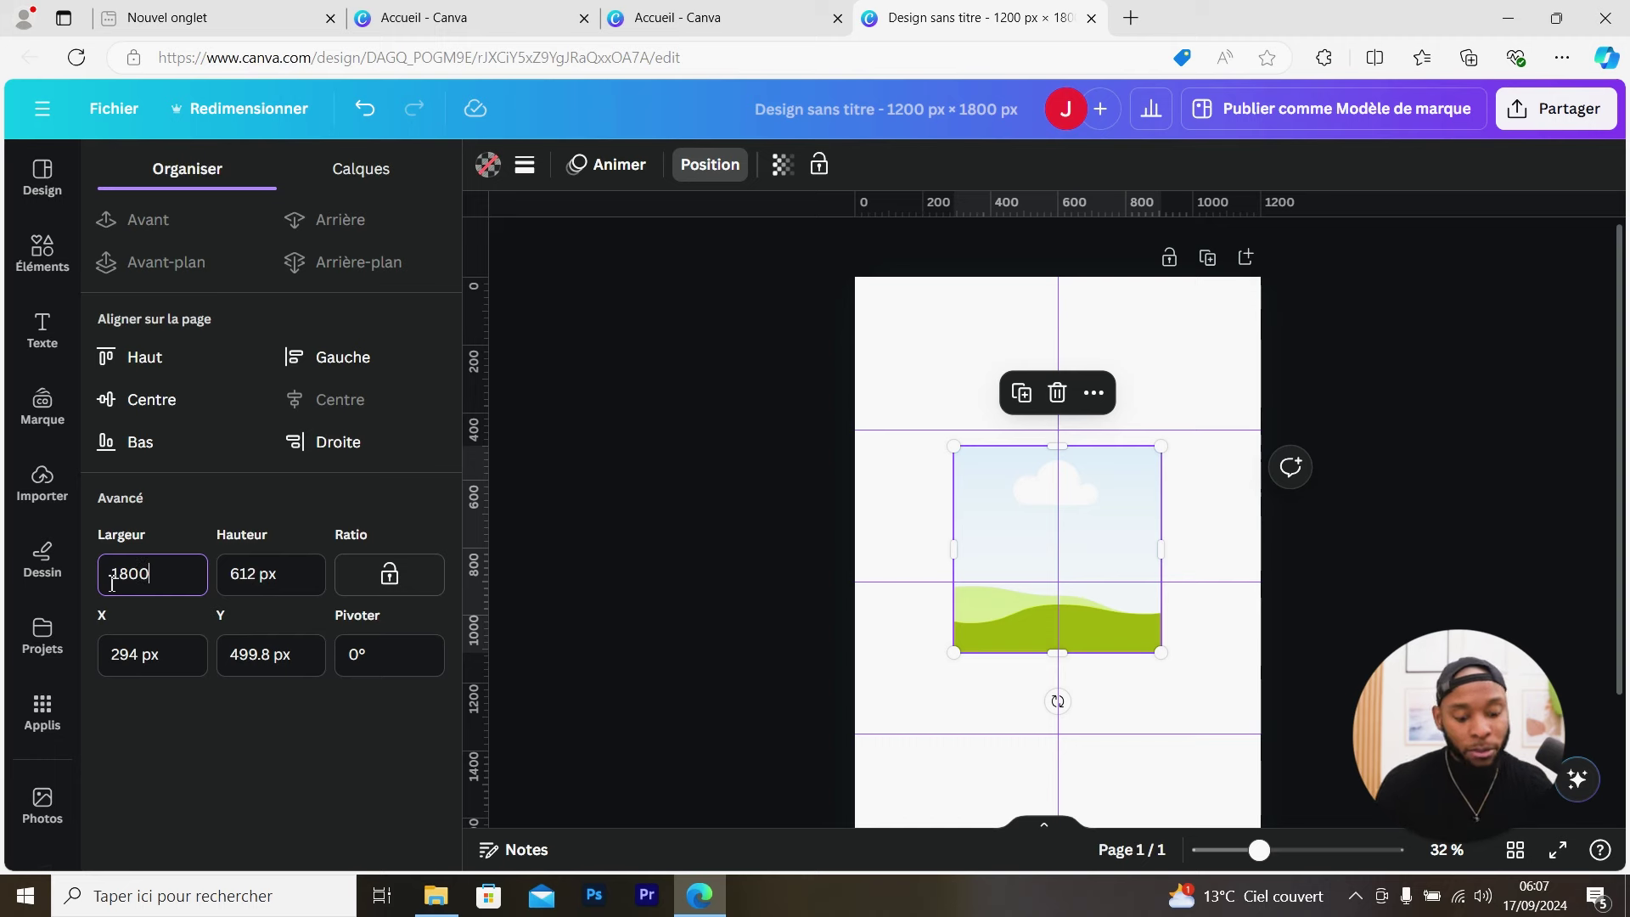
pyautogui.click(229, 575)
pyautogui.doubleClick(246, 576)
pyautogui.write('1200')
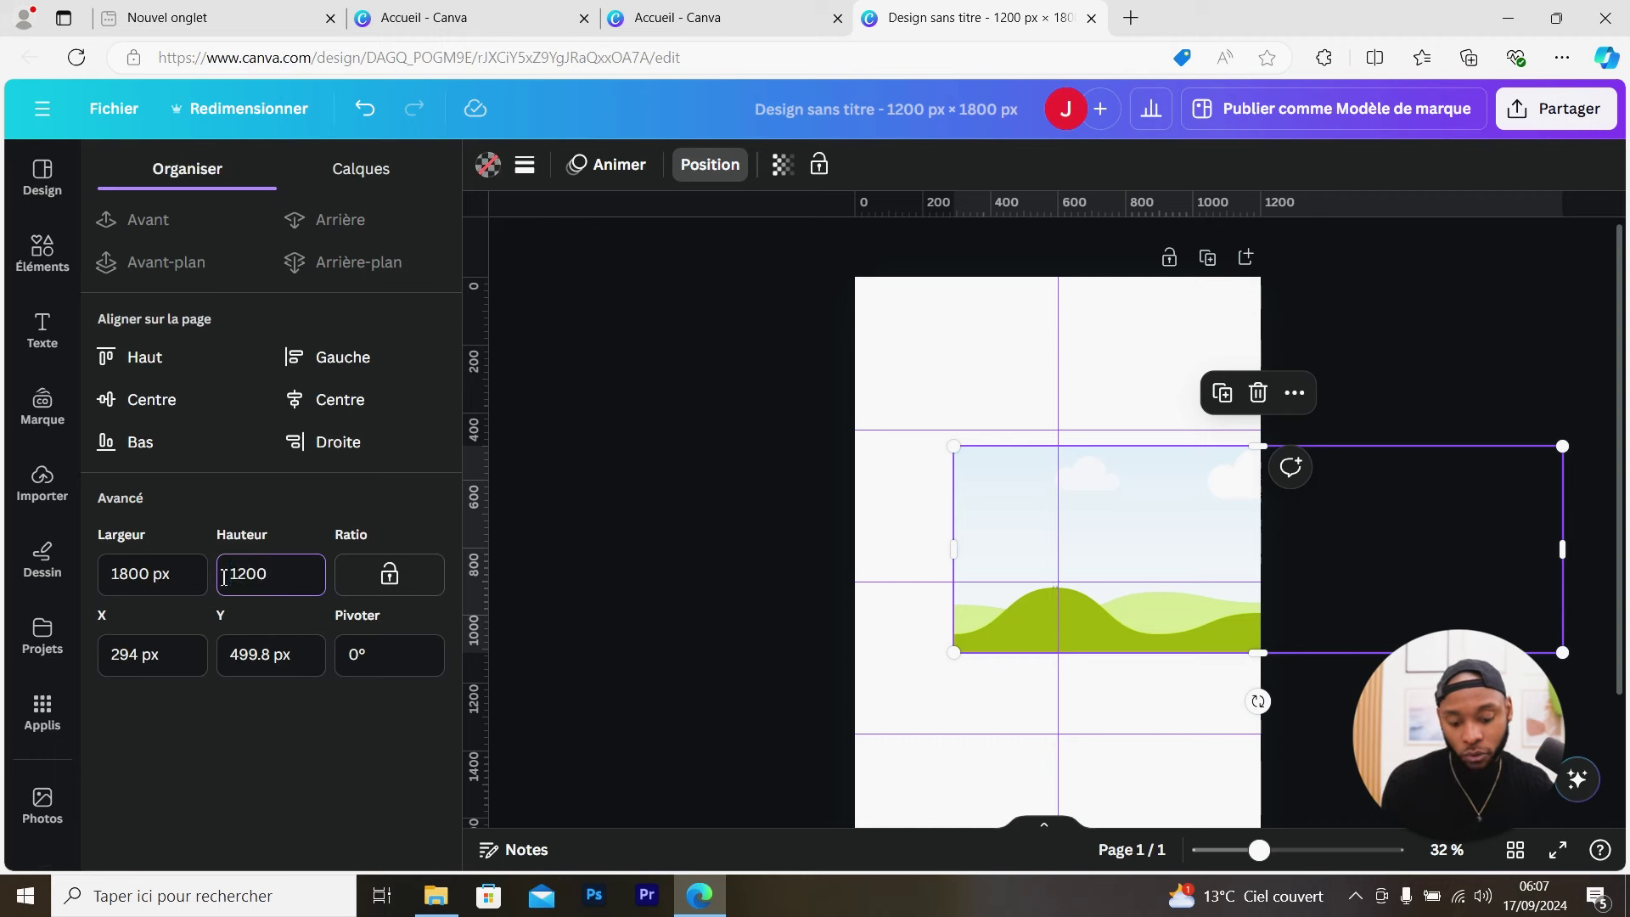
pyautogui.press('Return')
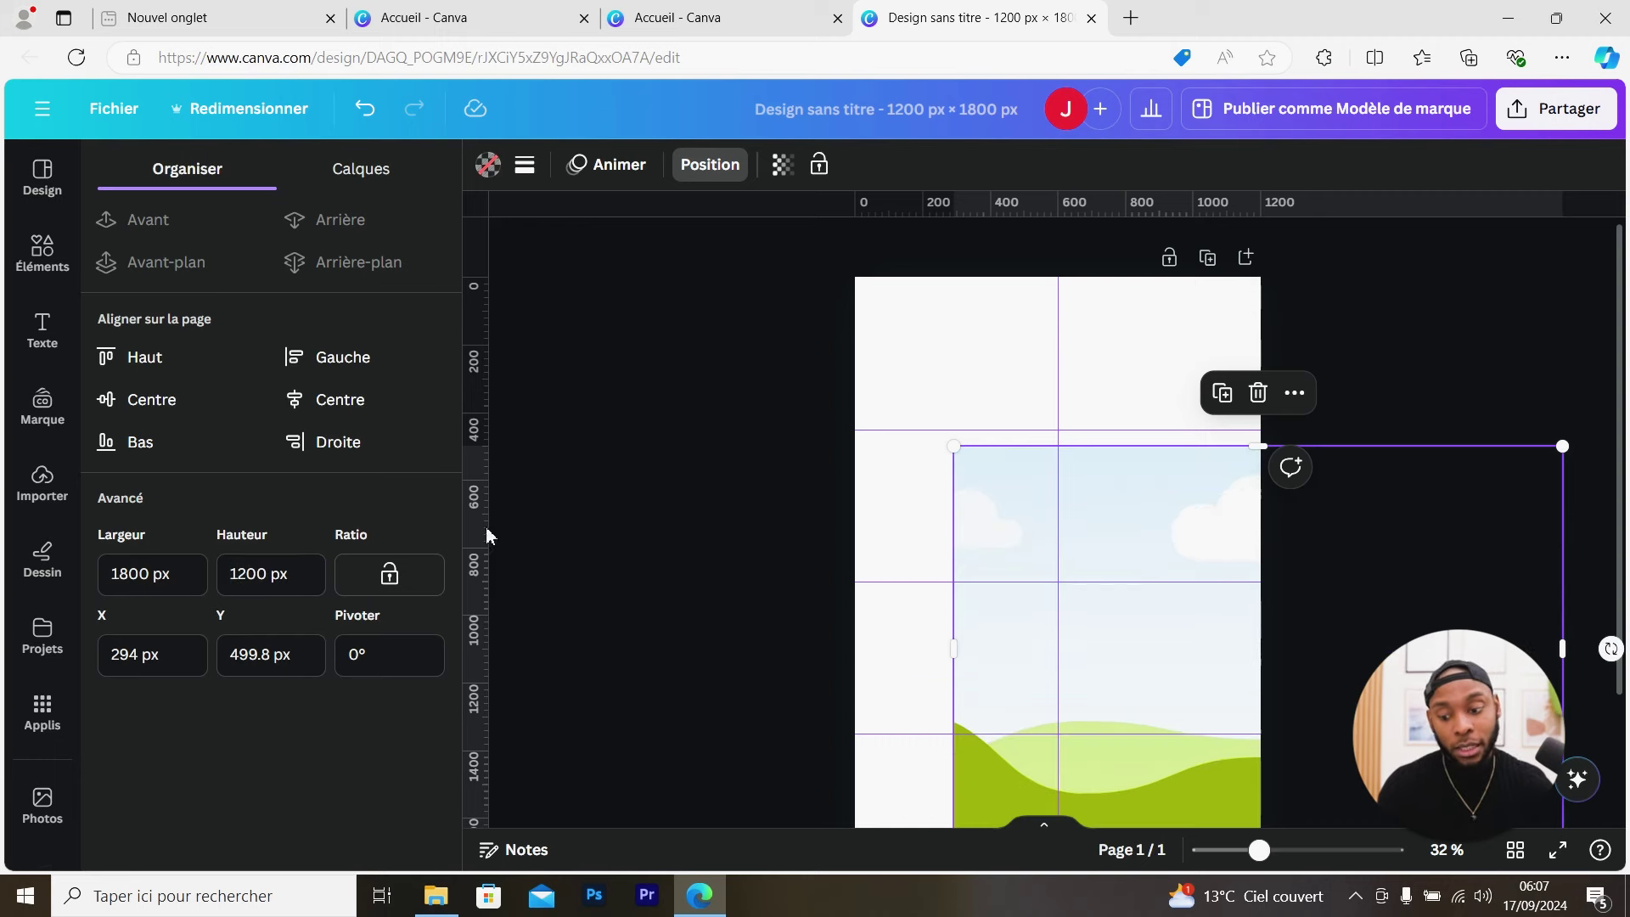
pyautogui.click(393, 582)
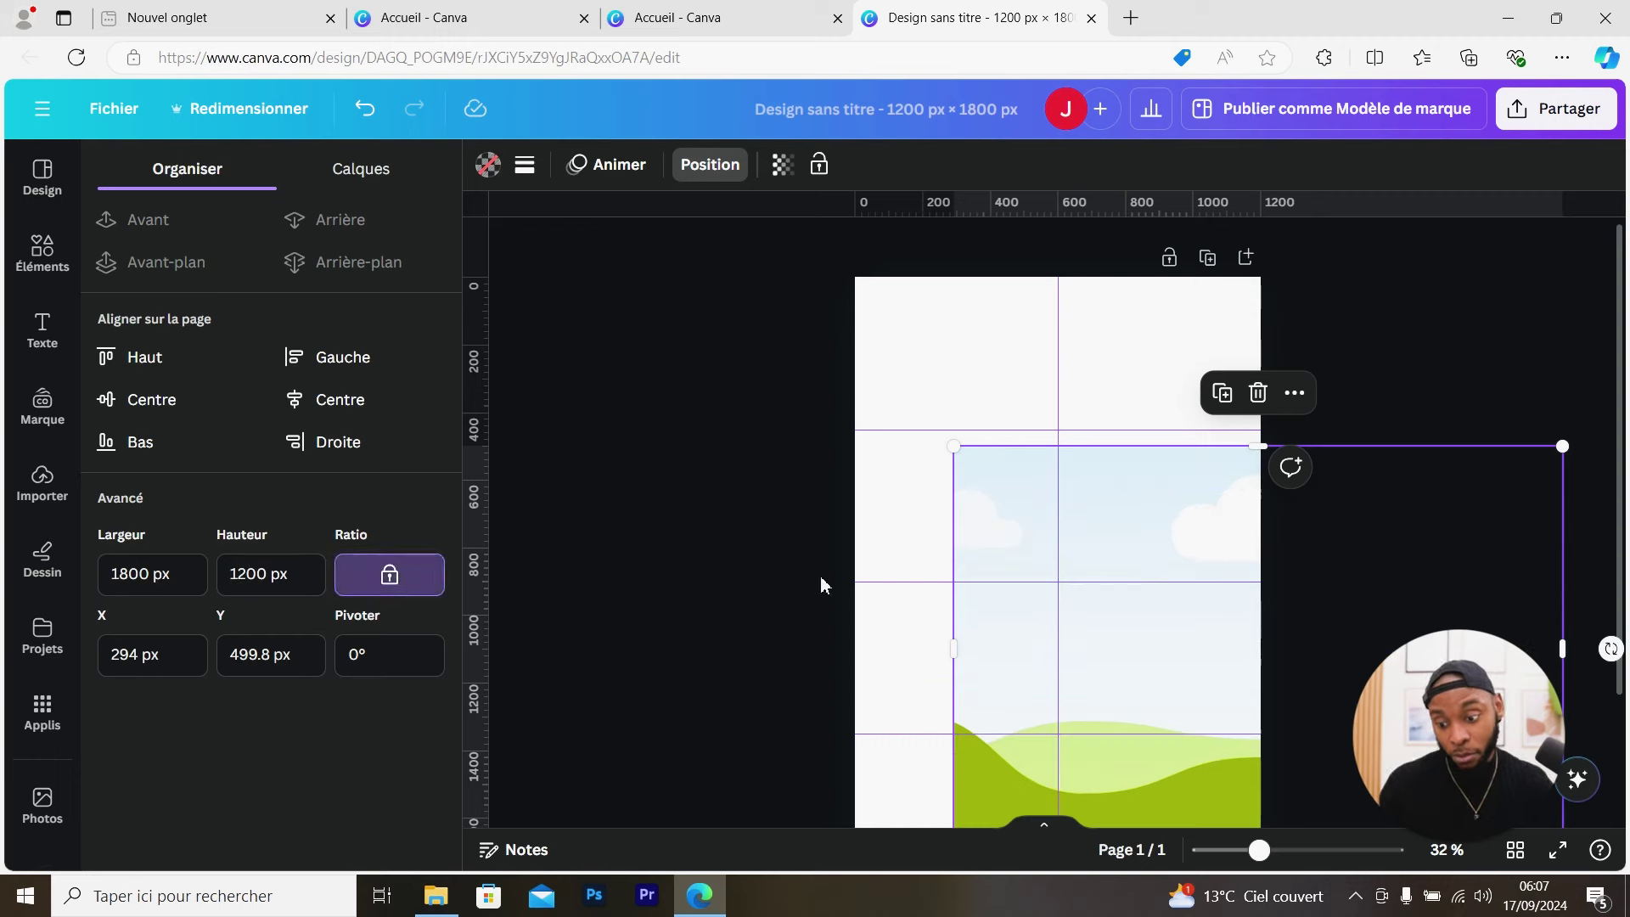
# Scale the frame down proportionally to about 490 × 327 px and position it inside the upper-left guide cell
pyautogui.moveTo(1109, 557); pyautogui.dragTo(870, 460)
pyautogui.moveTo(1329, 353); pyautogui.dragTo(949, 533)
pyautogui.moveTo(911, 643); pyautogui.dragTo(1110, 523)
pyautogui.moveTo(1178, 474); pyautogui.dragTo(1080, 535)
pyautogui.moveTo(984, 552); pyautogui.dragTo(963, 344)
pyautogui.rightClick(923, 366)
pyautogui.click(1093, 510)
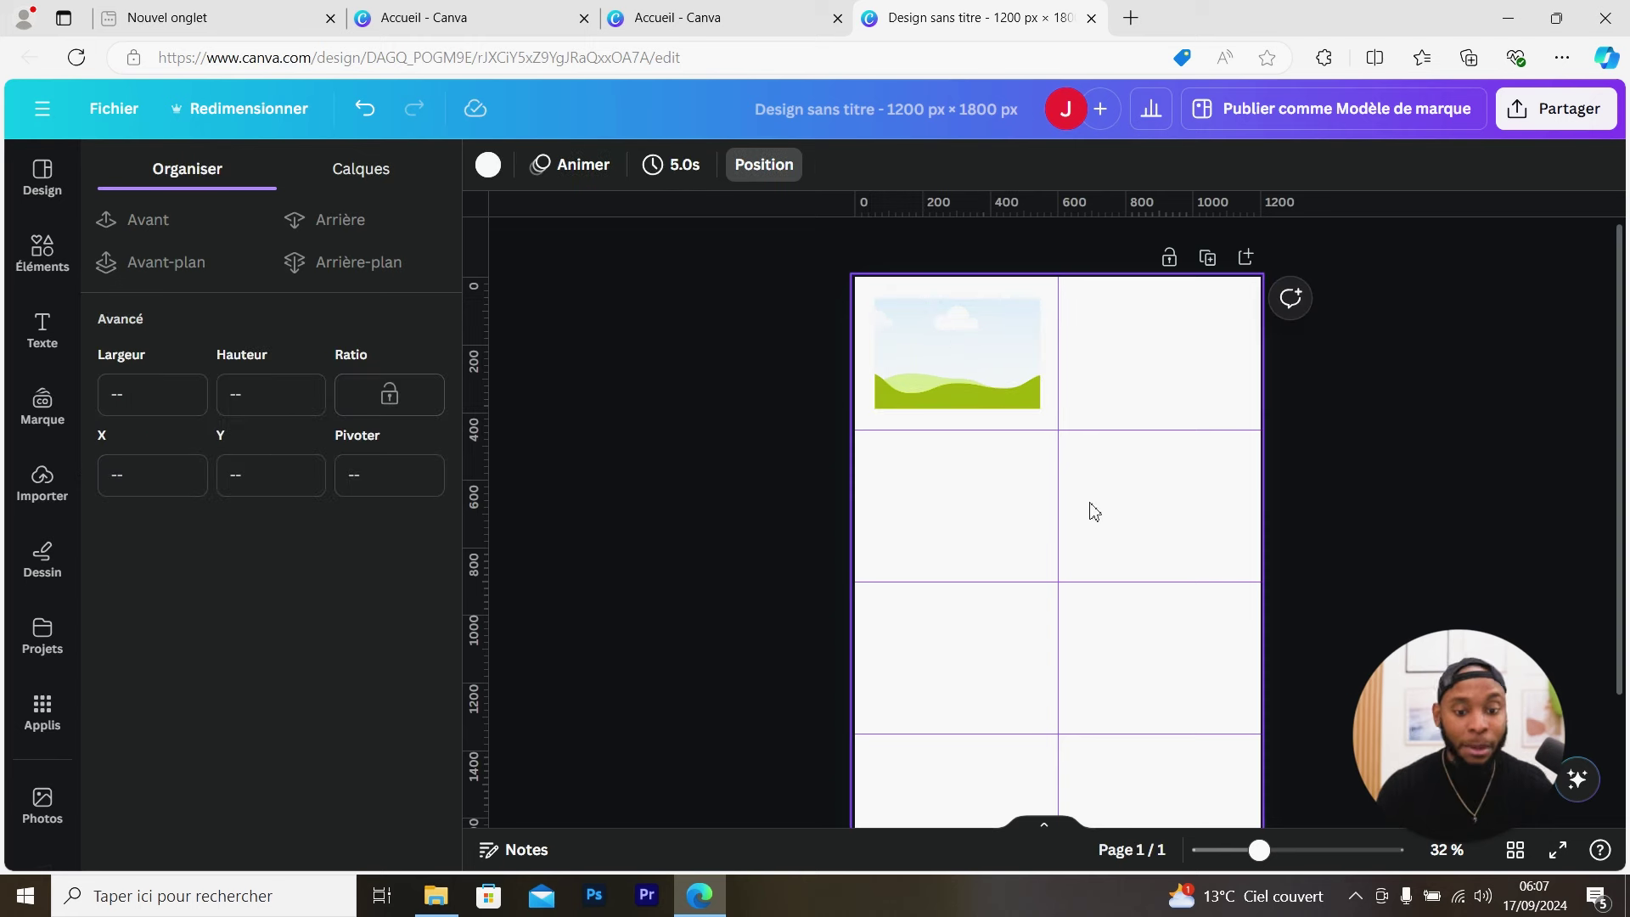
pyautogui.moveTo(963, 352); pyautogui.dragTo(954, 365)
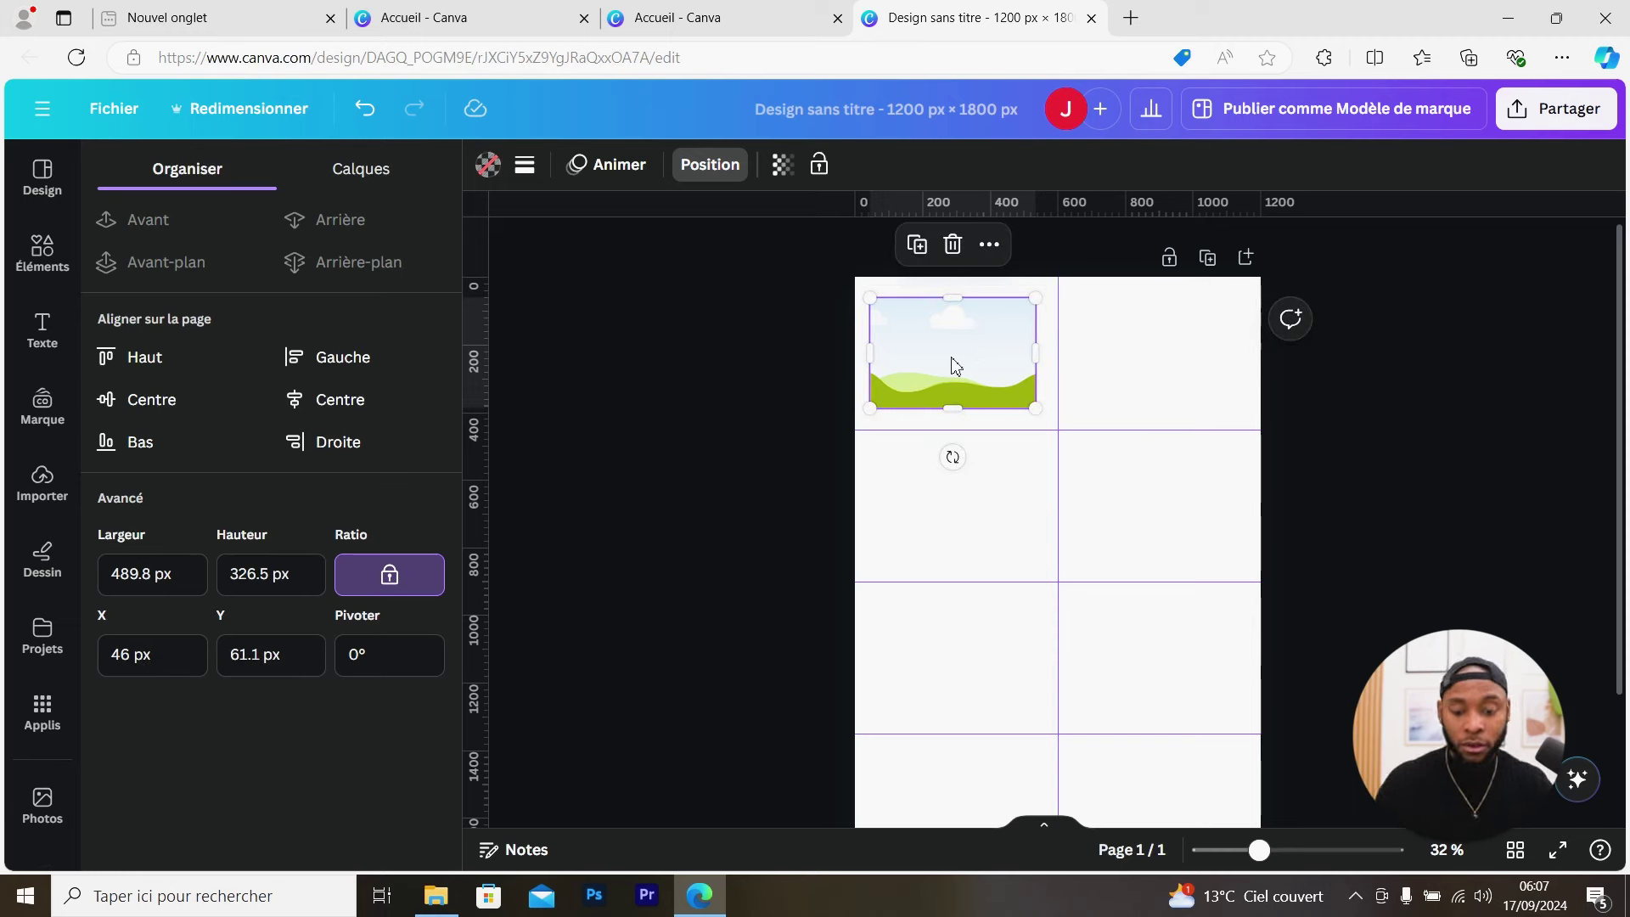
# Duplicate the photo frame so that each of the six guide cells in the first three rows contains one frame
pyautogui.moveTo(955, 365); pyautogui.dragTo(976, 652)
pyautogui.moveTo(951, 772); pyautogui.dragTo(957, 348)
pyautogui.moveTo(1011, 419); pyautogui.dragTo(1192, 509)
pyautogui.click(1309, 518)
pyautogui.scroll(-2, 1321, 526)
pyautogui.scroll(2, 1321, 527)
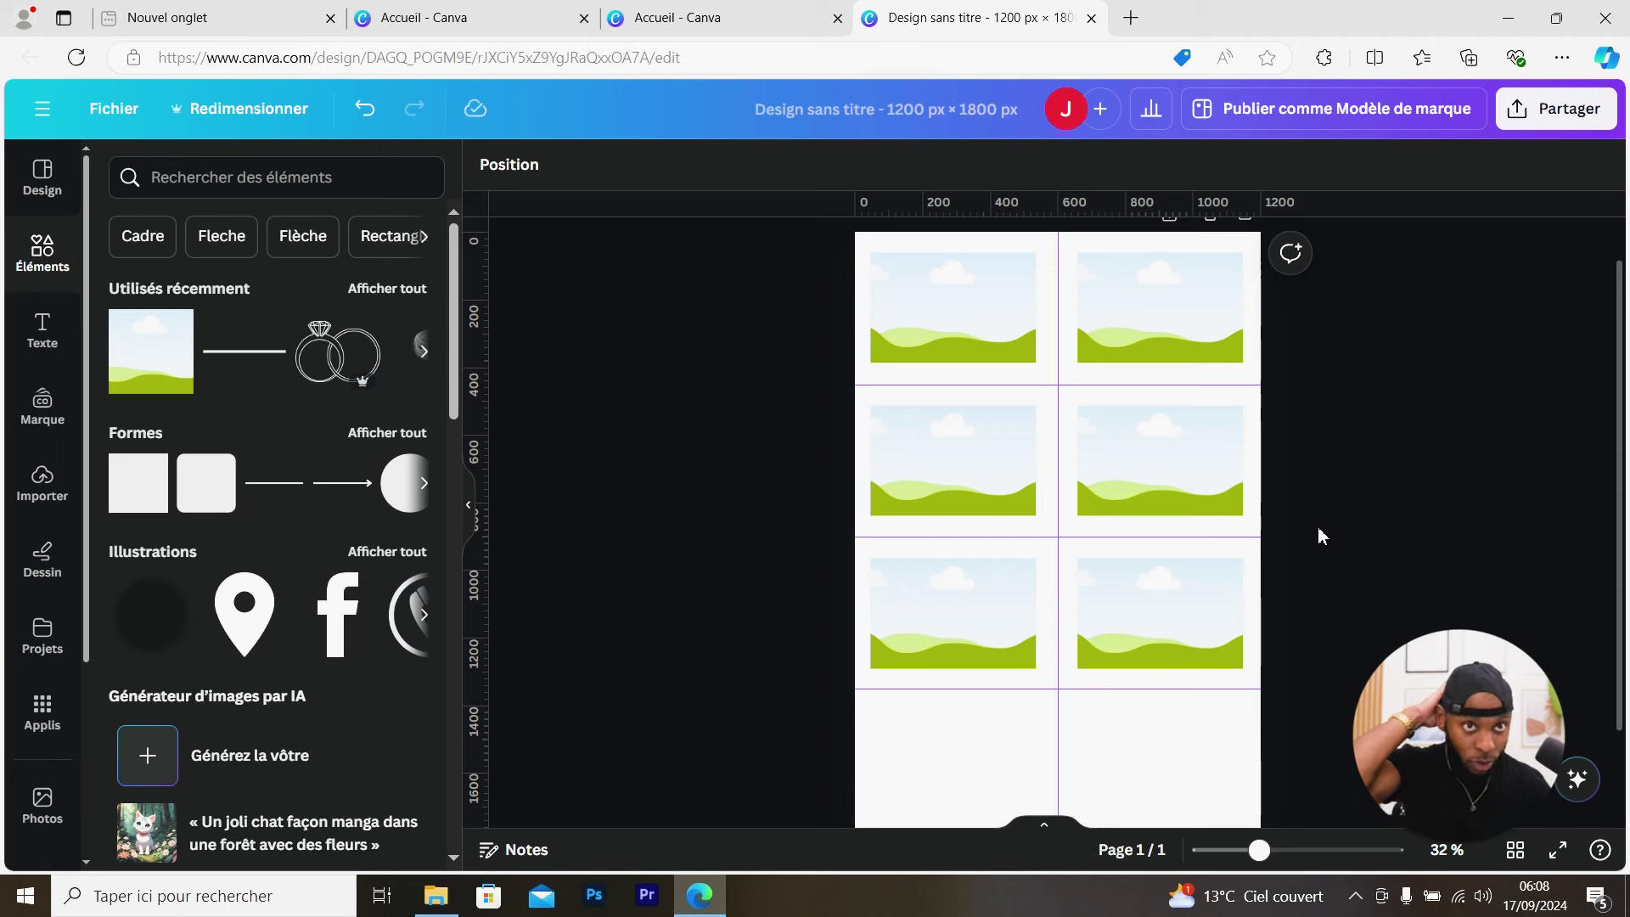
# Search the uploaded images for "nike" and insert the red and black "JUST DO IT." logo on the page
pyautogui.click(294, 179)
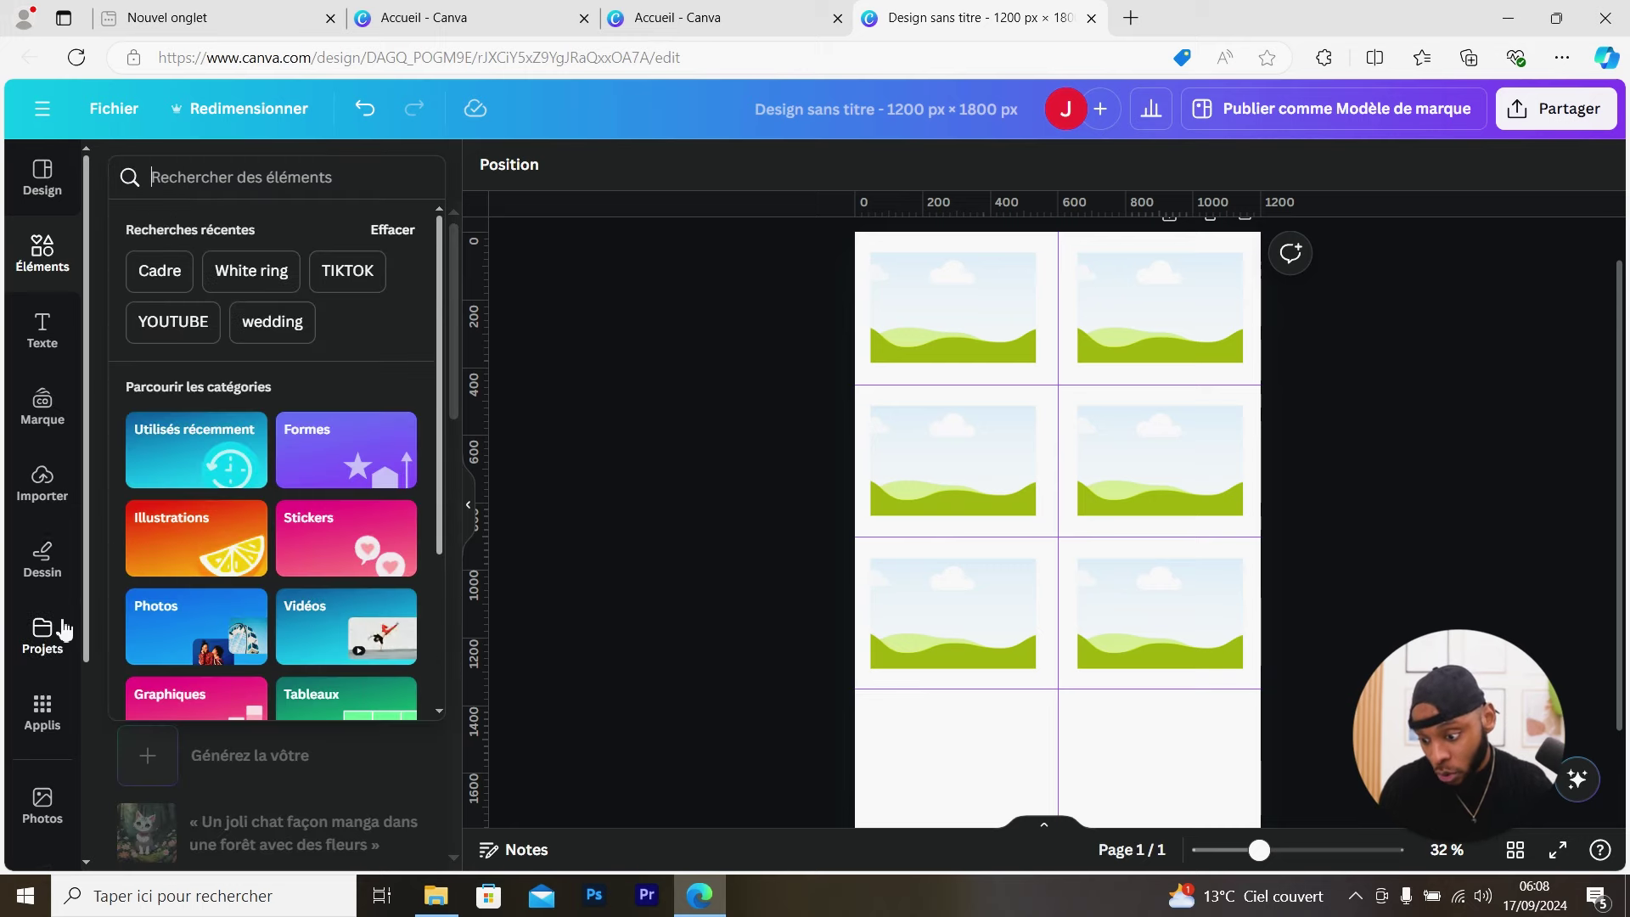
pyautogui.scroll(-3, 51, 628)
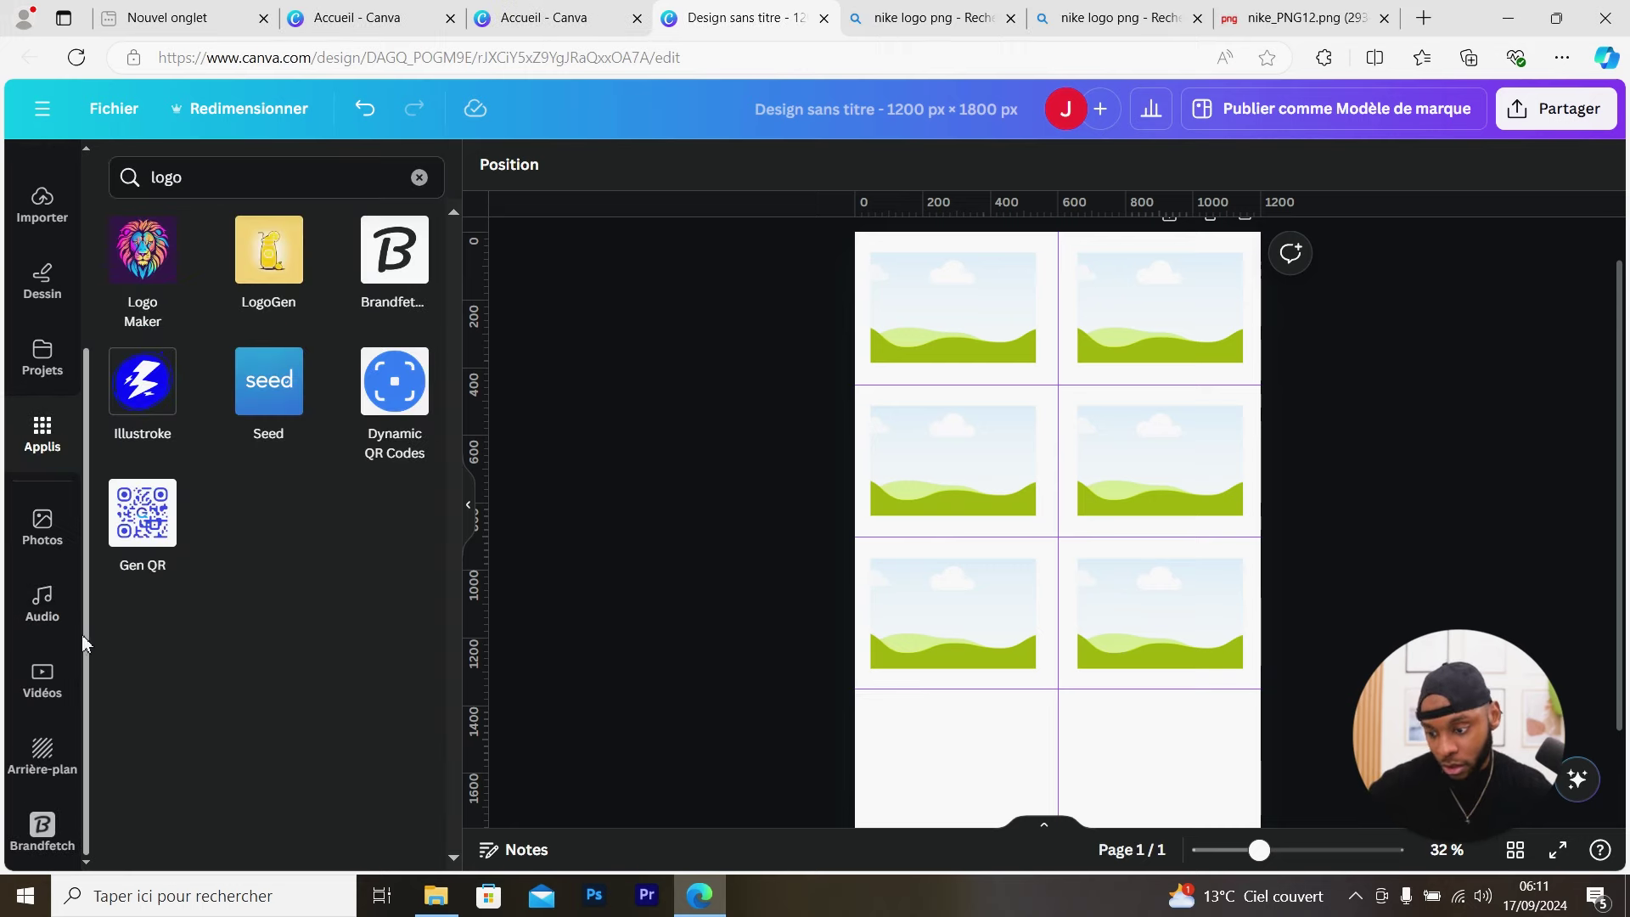
pyautogui.click(419, 177)
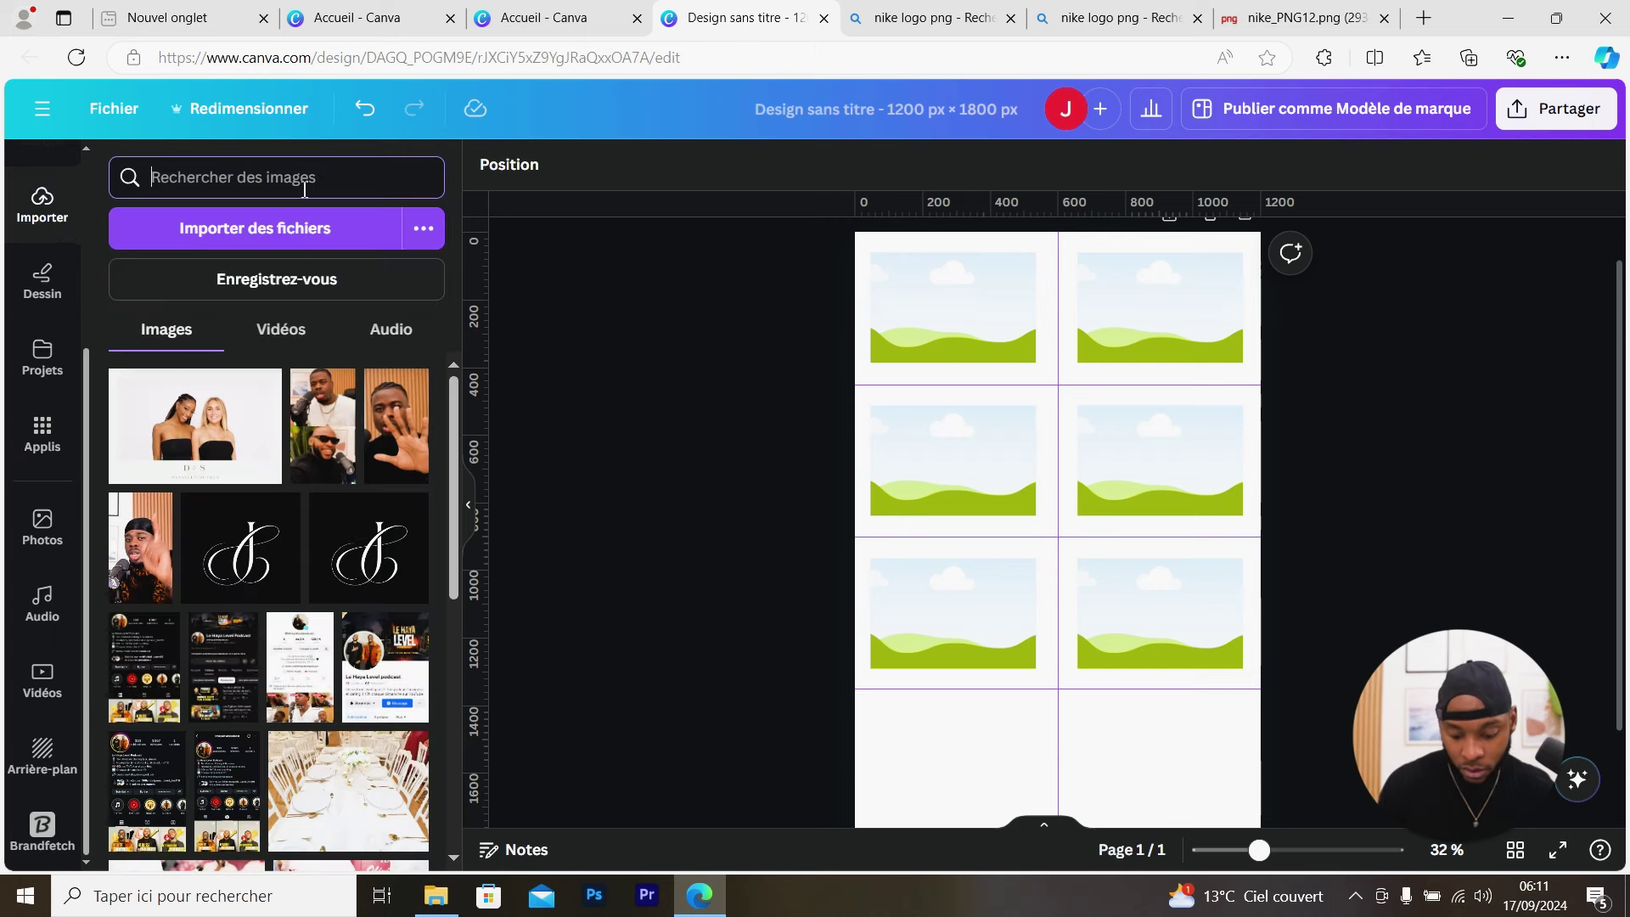
pyautogui.click(304, 188)
pyautogui.write('nike')
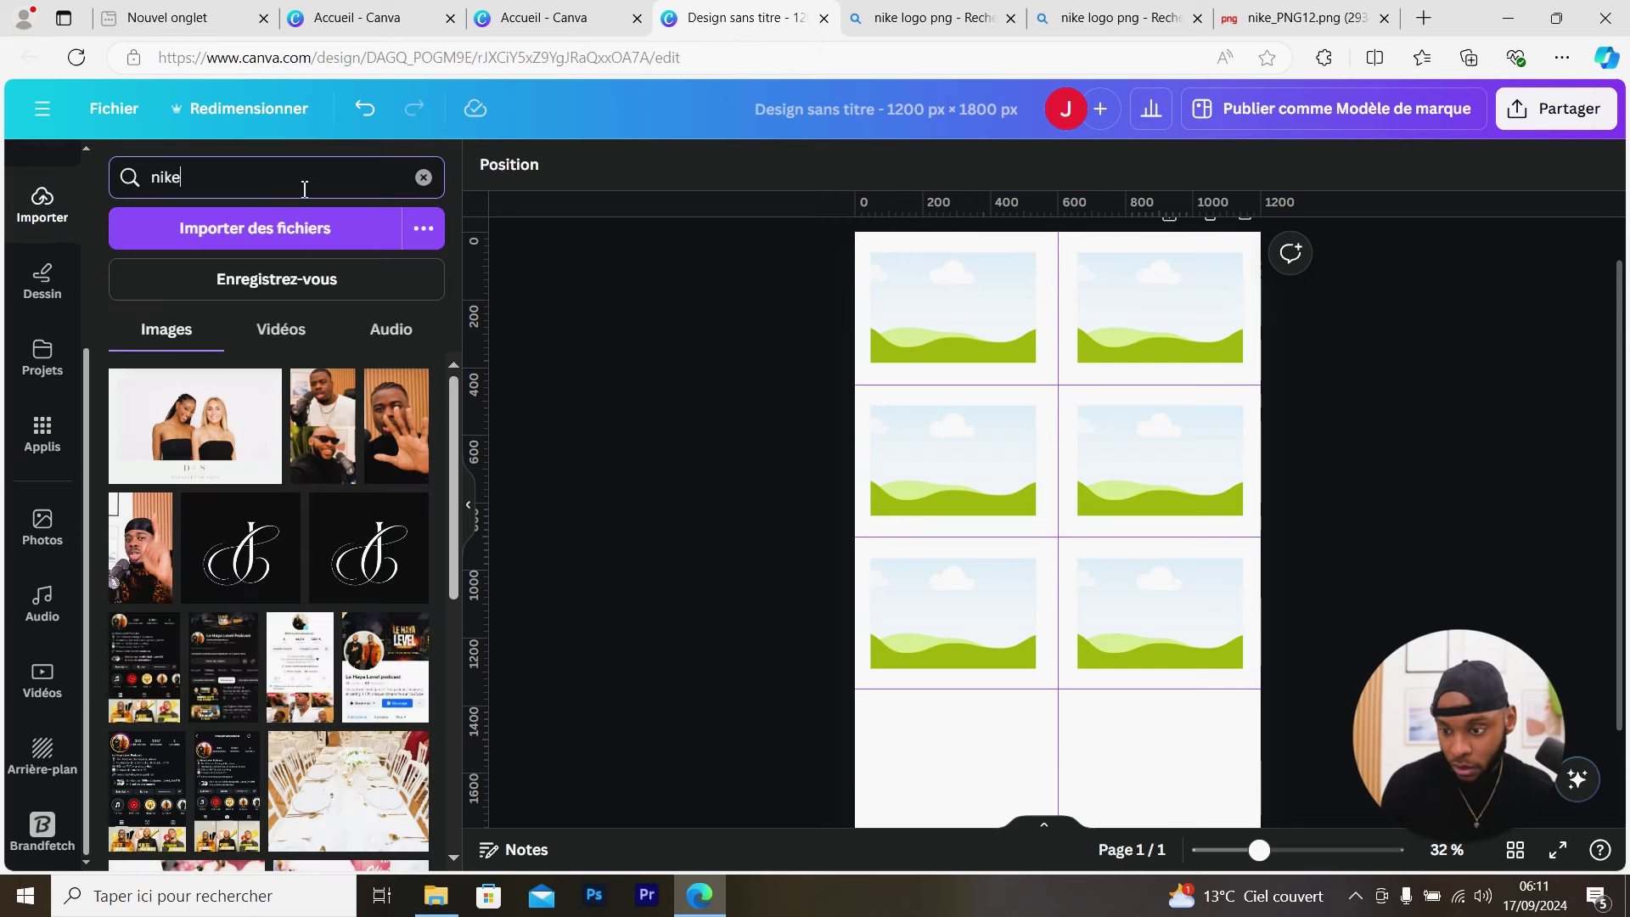
pyautogui.press('Return')
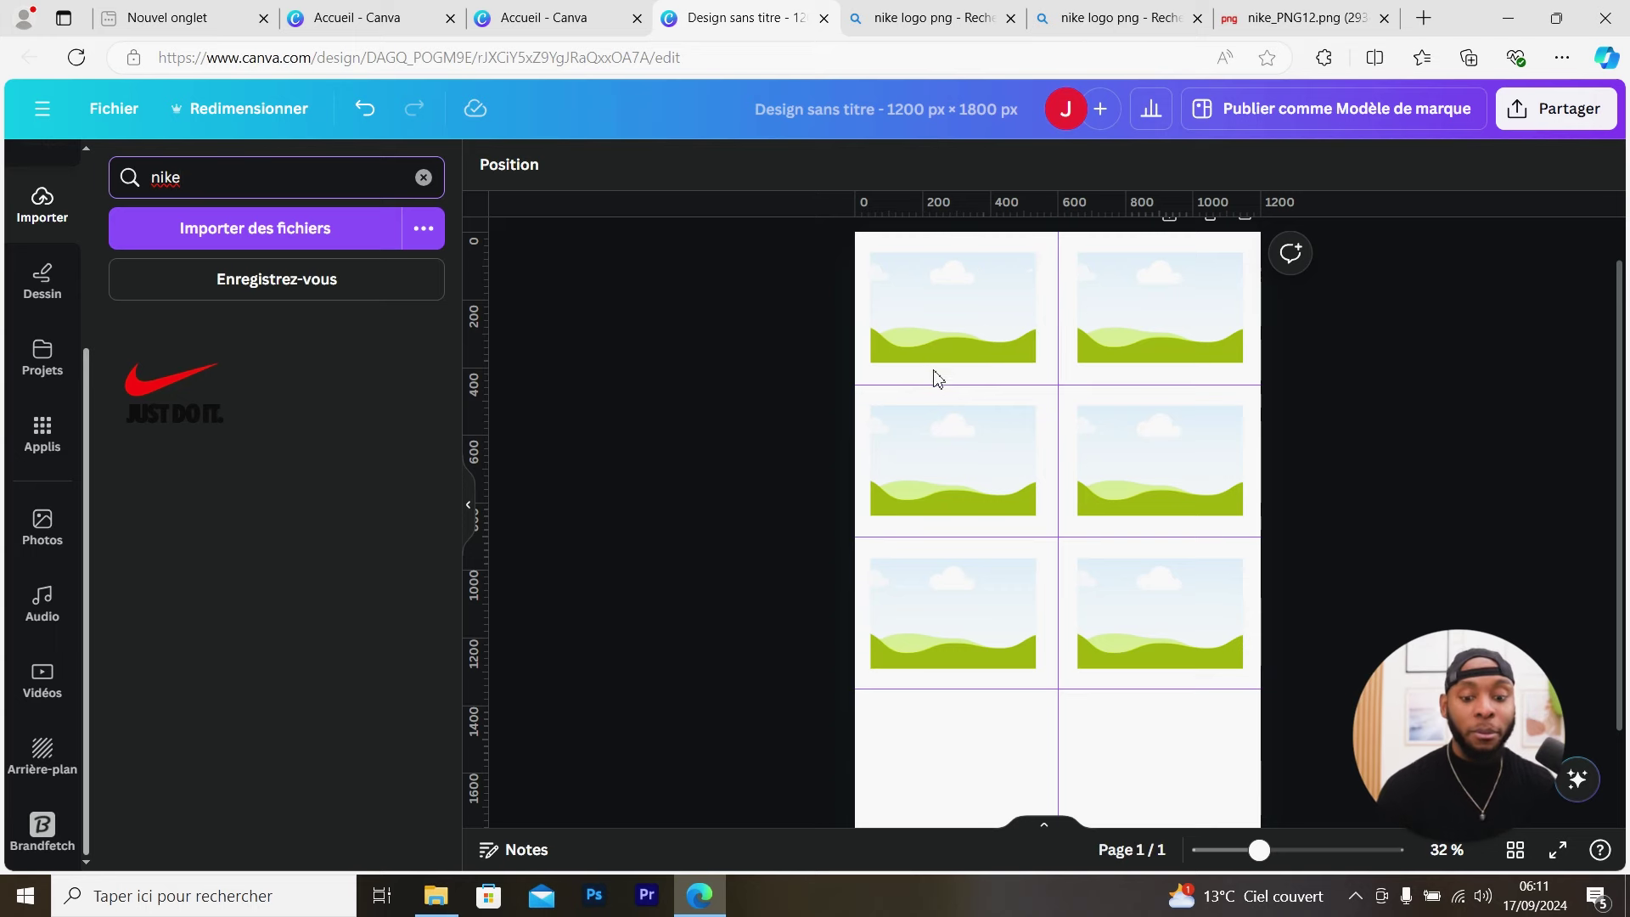
pyautogui.click(183, 422)
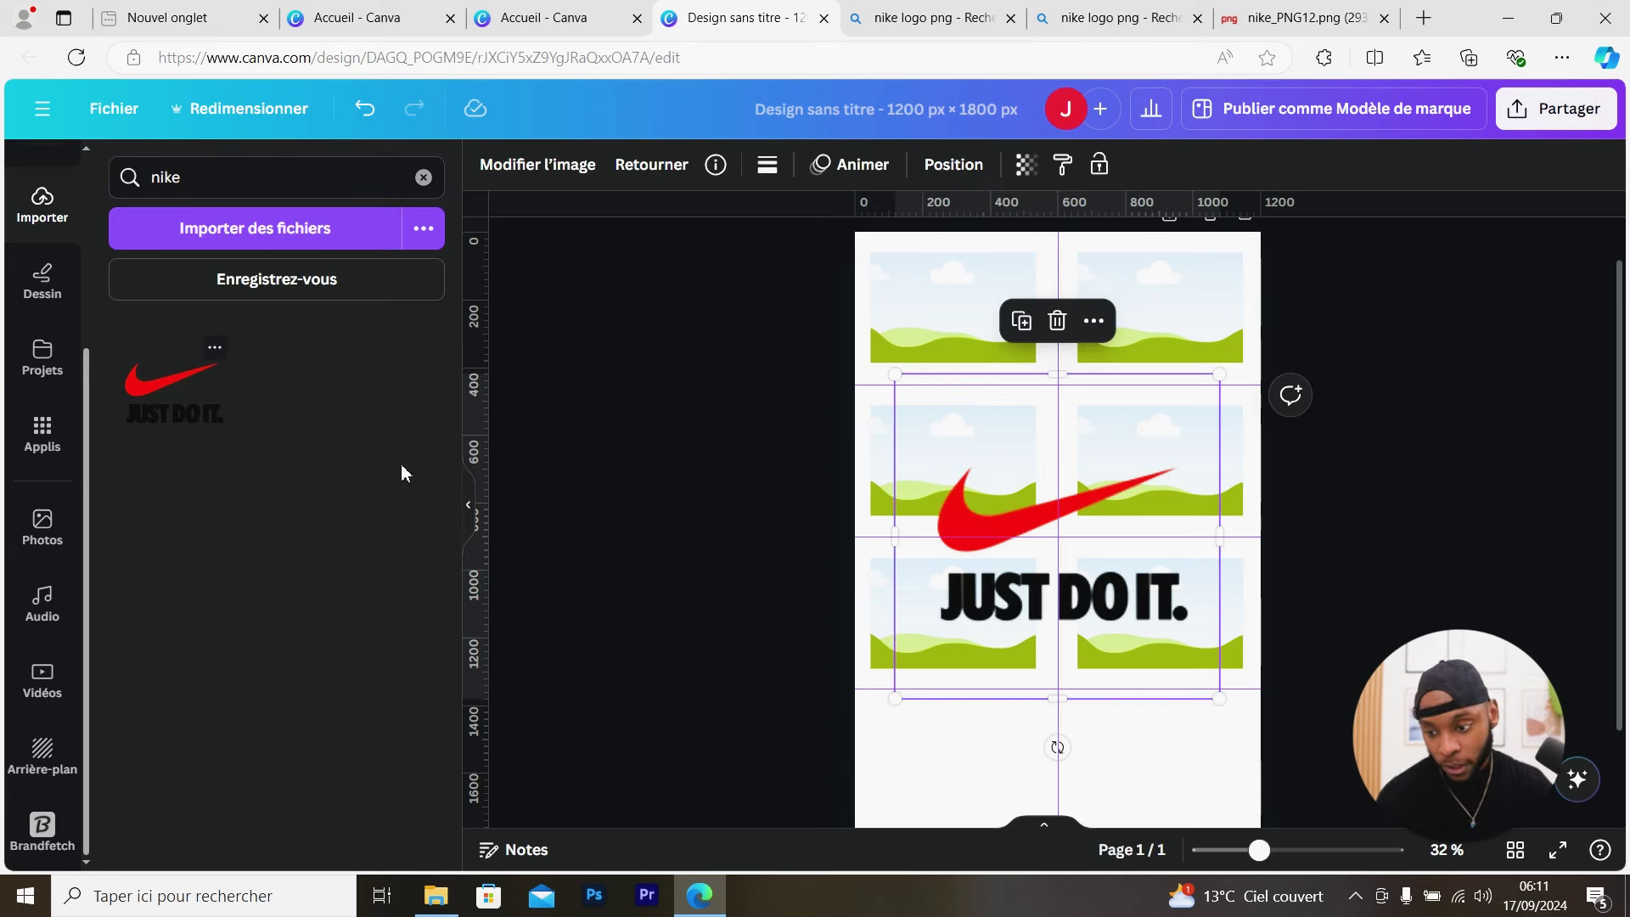
# Shrink the Nike logo and center it in the empty guide cell at the foot of the left column
pyautogui.moveTo(1141, 547); pyautogui.dragTo(1070, 684)
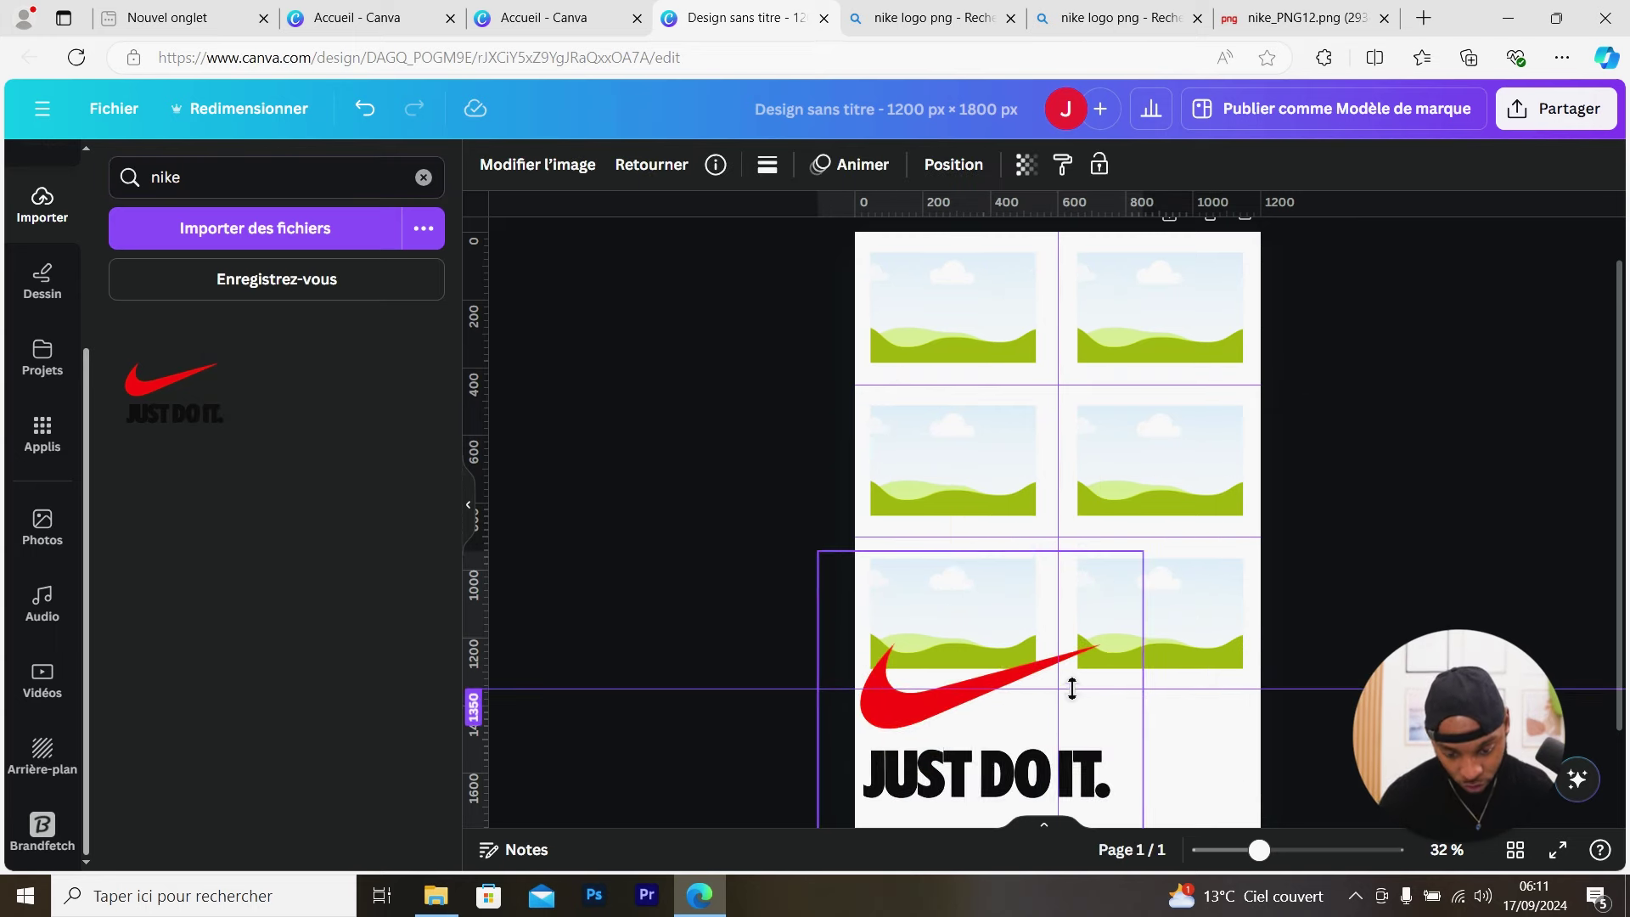
pyautogui.scroll(-1, 1326, 584)
pyautogui.moveTo(1141, 556); pyautogui.dragTo(980, 666)
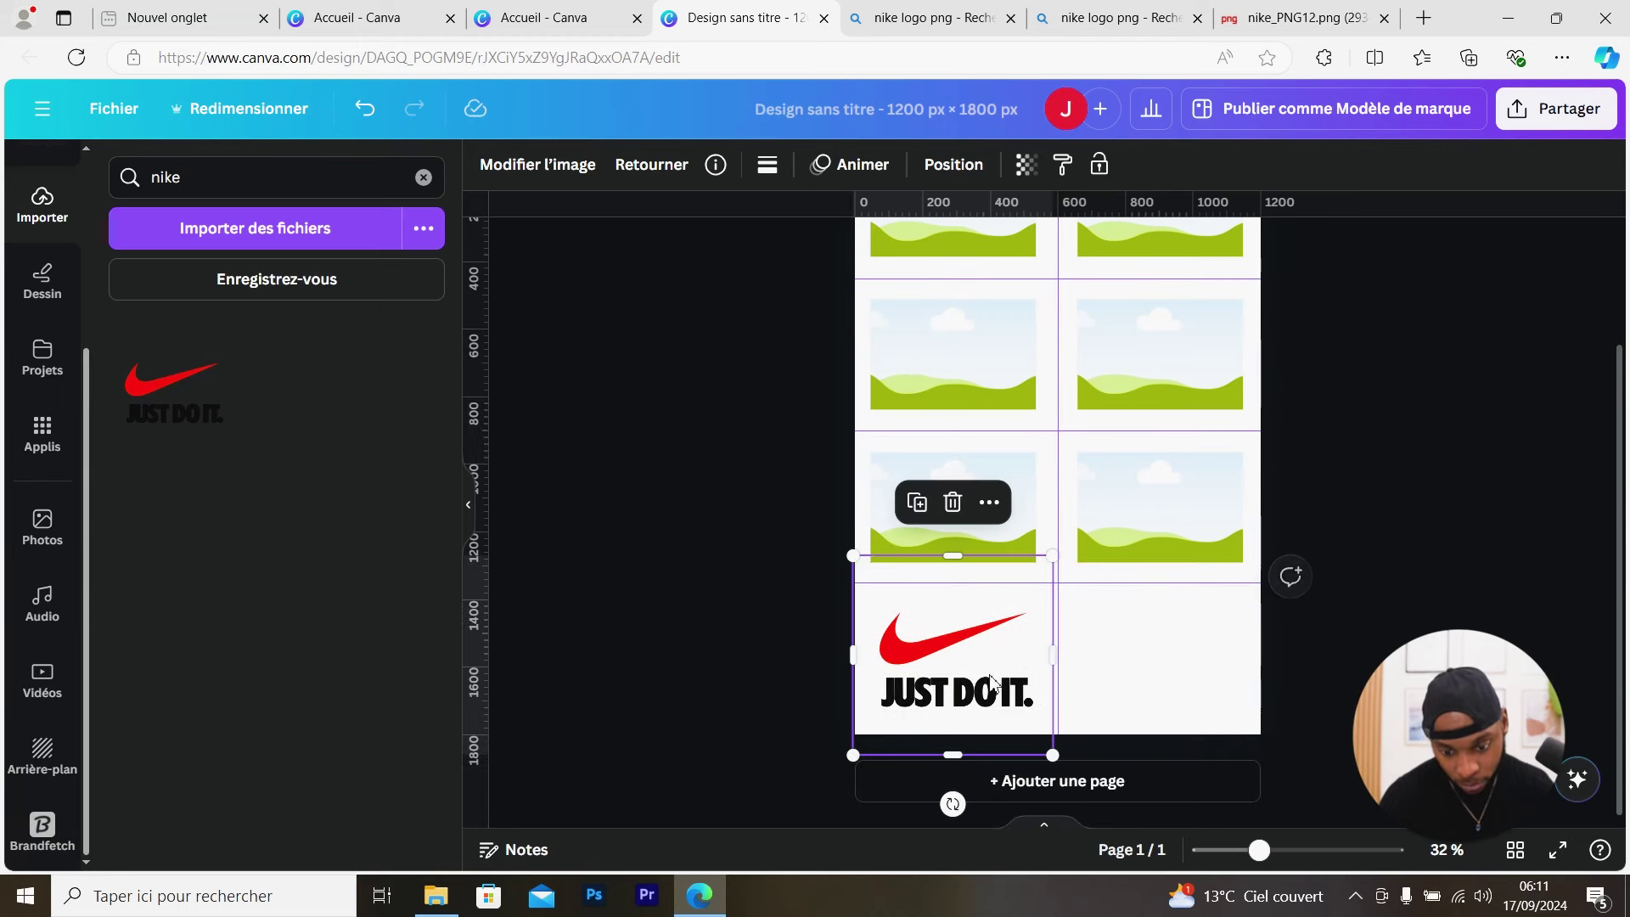
pyautogui.moveTo(1049, 752); pyautogui.dragTo(1037, 724)
pyautogui.moveTo(959, 682); pyautogui.dragTo(974, 689)
pyautogui.moveTo(971, 567); pyautogui.dragTo(967, 605)
pyautogui.click(1116, 666)
# Duplicate the Nike logo and place the copy at the same height in the right column's last guide cell
pyautogui.click(1002, 664)
pyautogui.hotkey('ctrl', 'd')
pyautogui.moveTo(1002, 664); pyautogui.dragTo(1205, 660)
pyautogui.click(1348, 575)
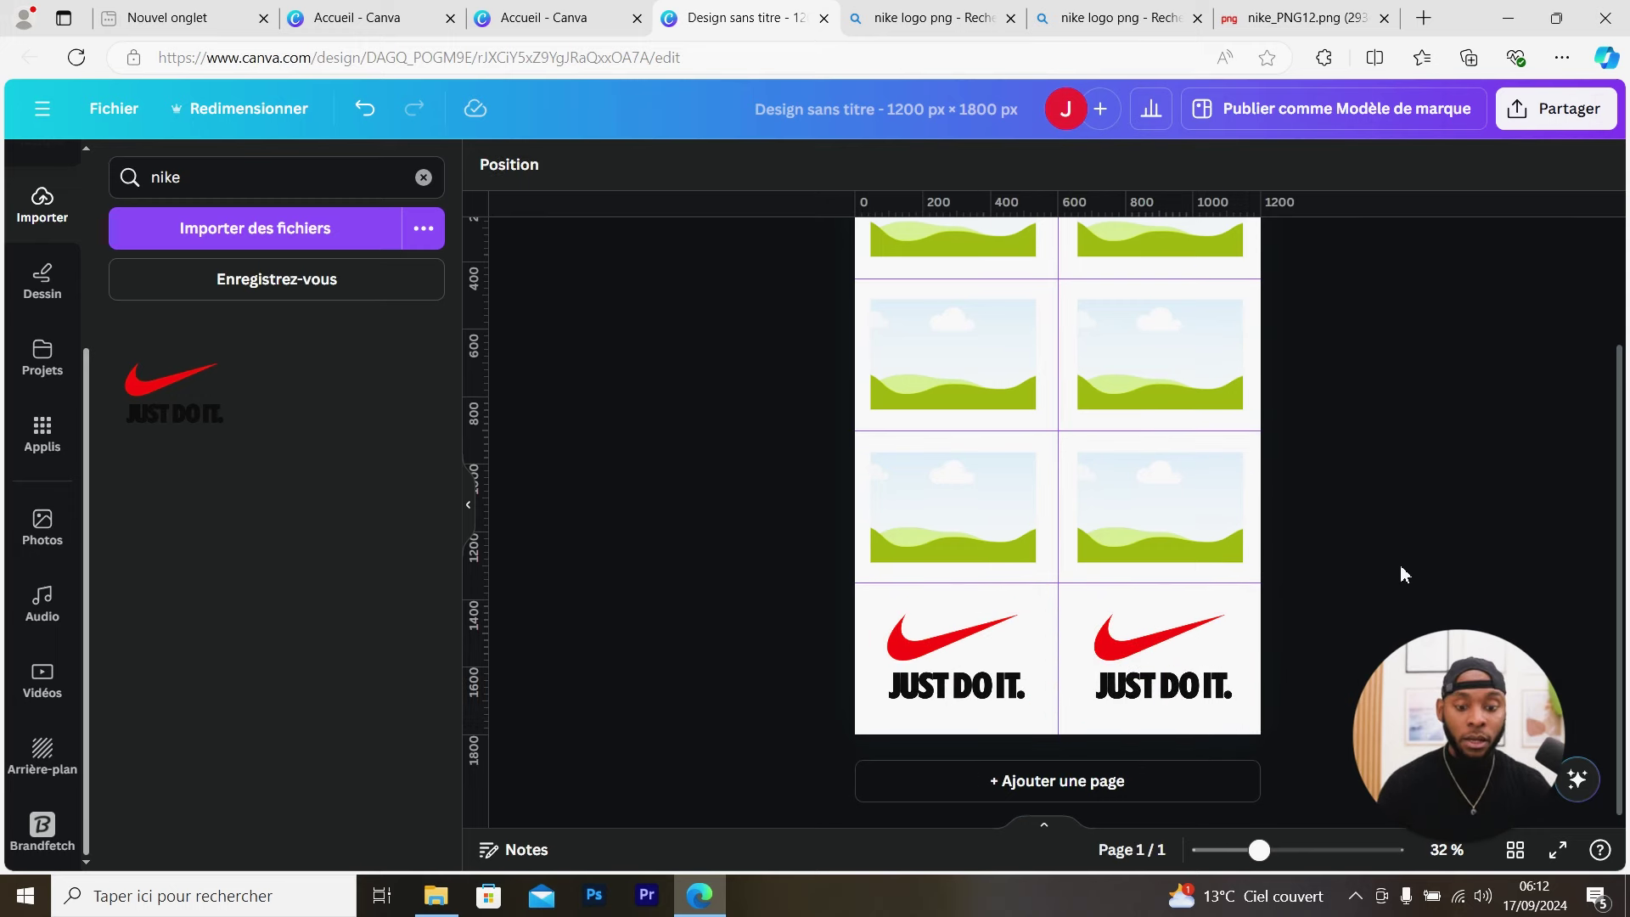
# Examine the whole photo-strip layout, from the paired photo frames down to the two logos
pyautogui.scroll(2, 1398, 566)
pyautogui.scroll(-3, 1398, 573)
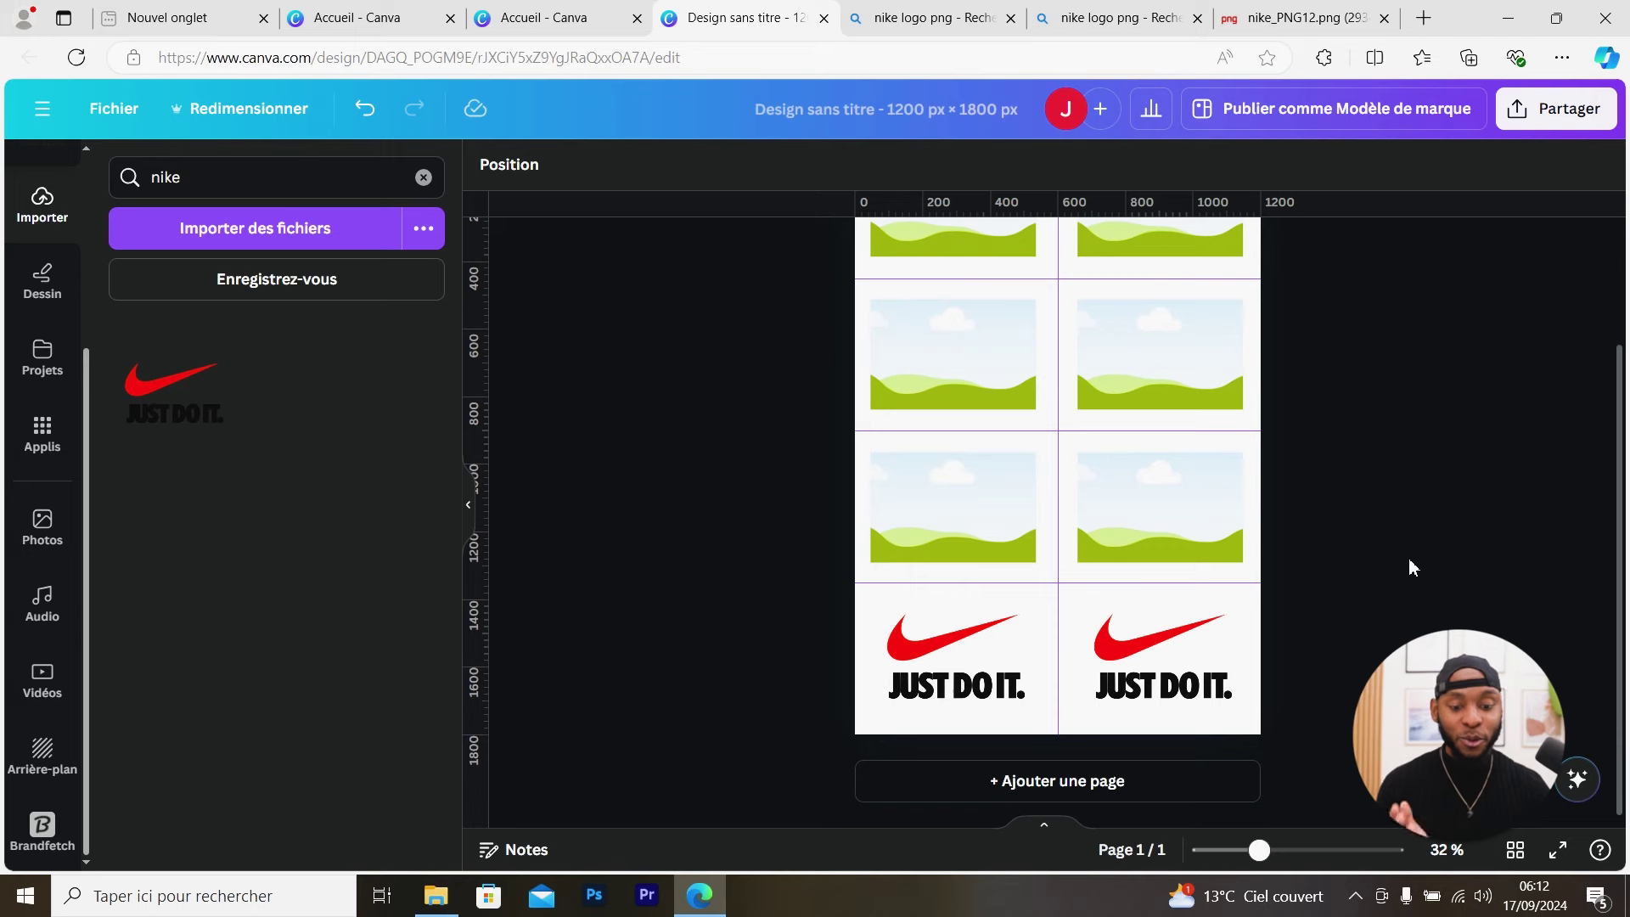
pyautogui.scroll(2, 1408, 566)
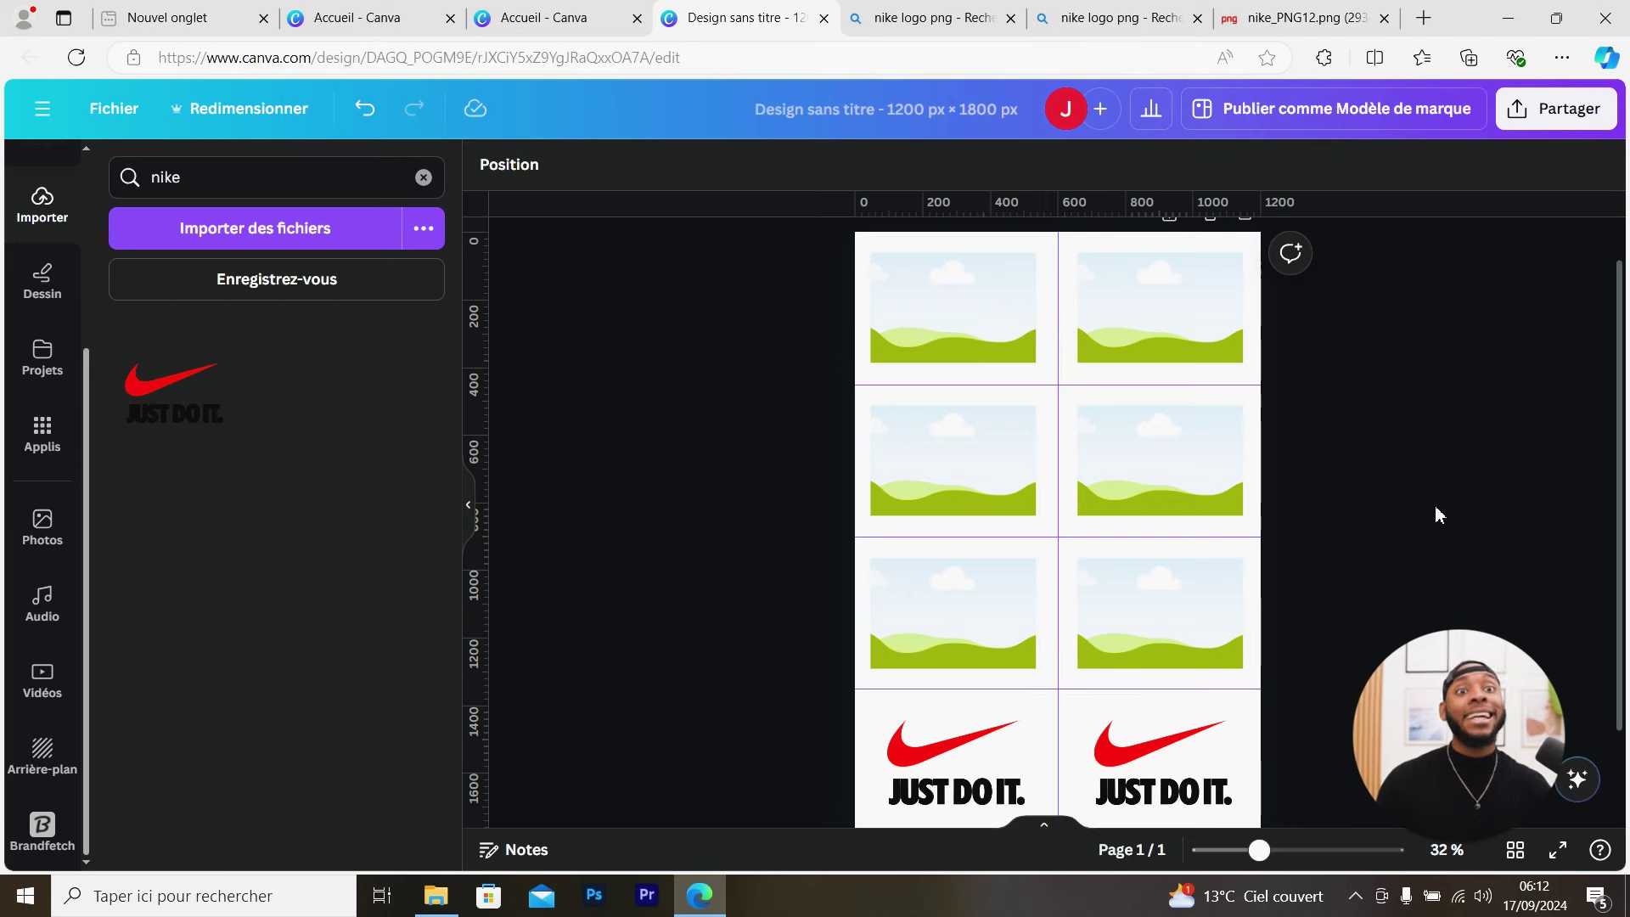
pyautogui.scroll(-2, 1396, 531)
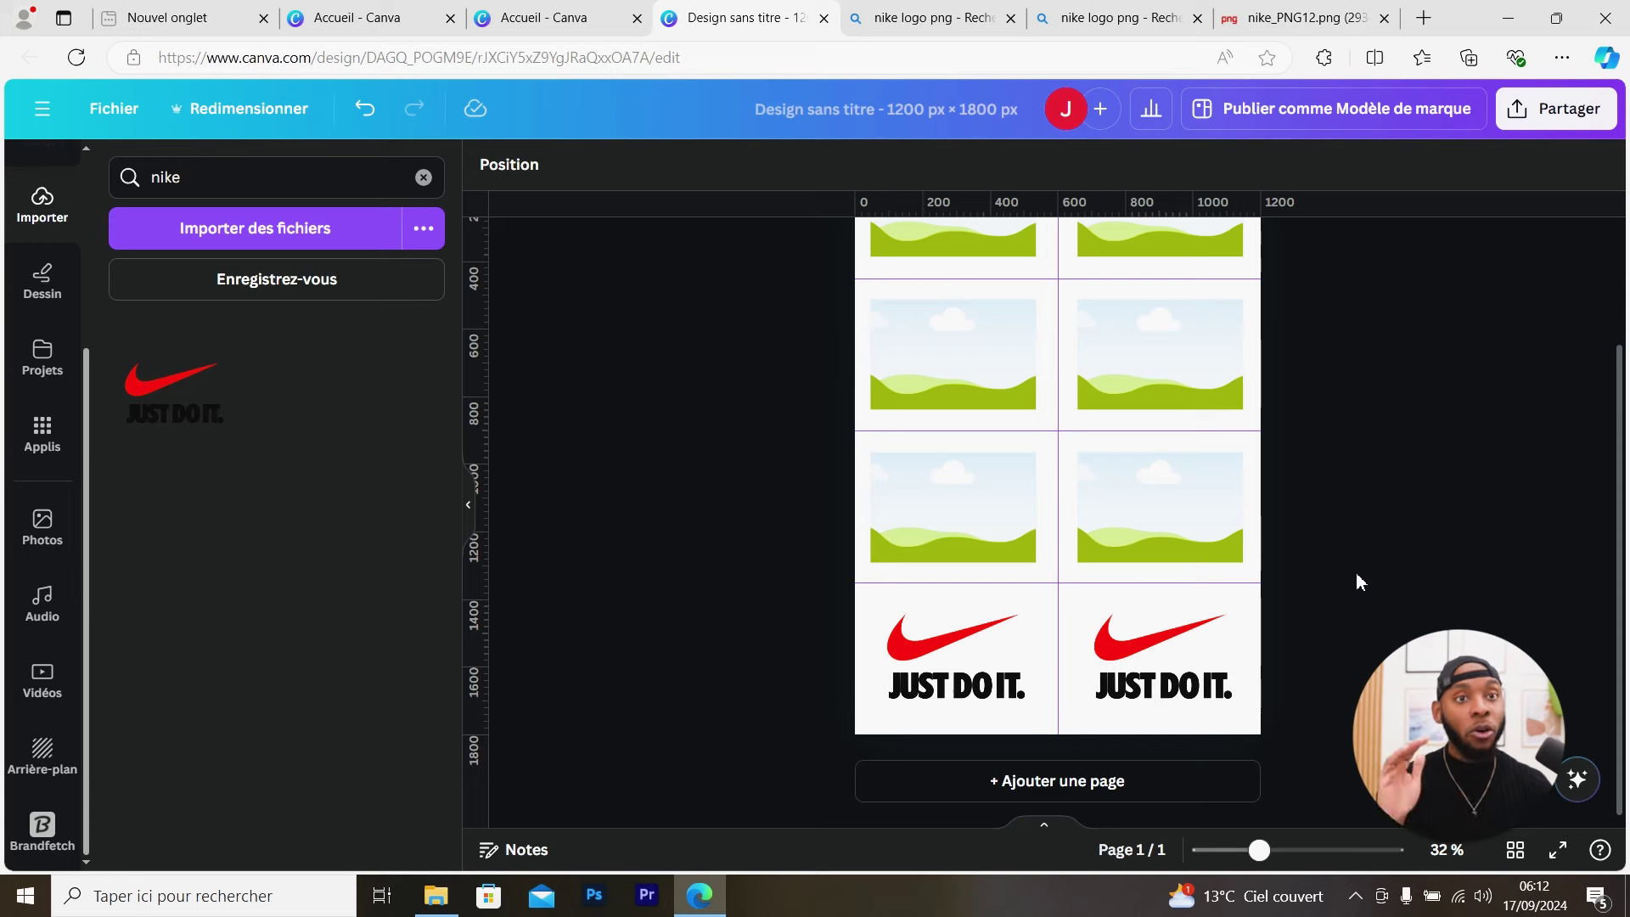
pyautogui.scroll(3, 1139, 462)
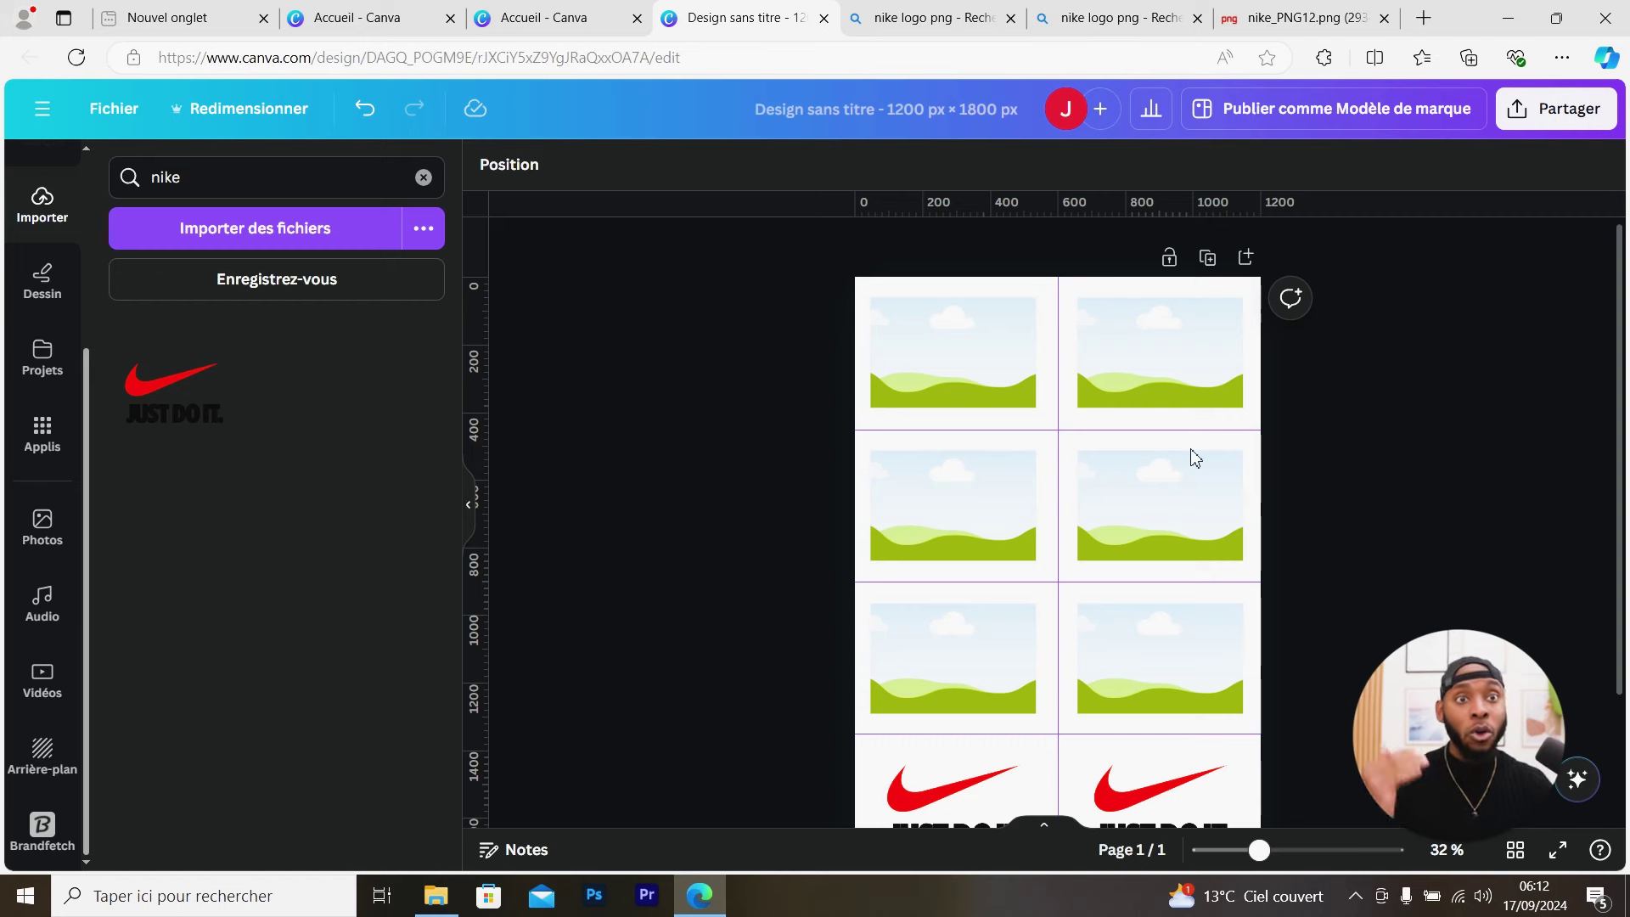
pyautogui.click(1012, 329)
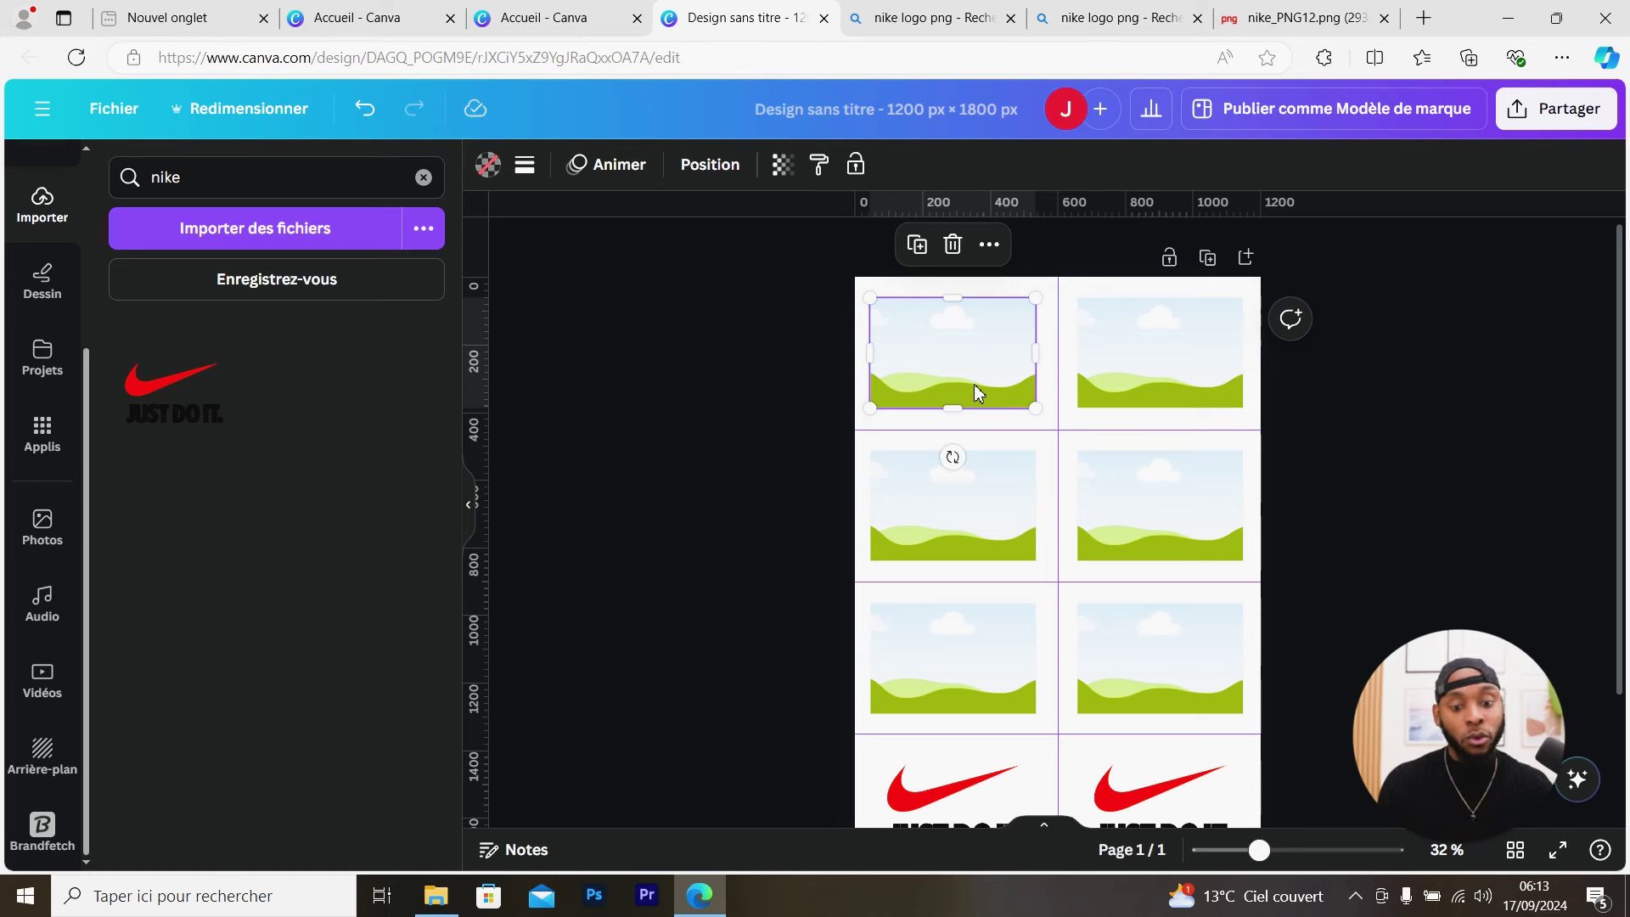
pyautogui.click(1356, 410)
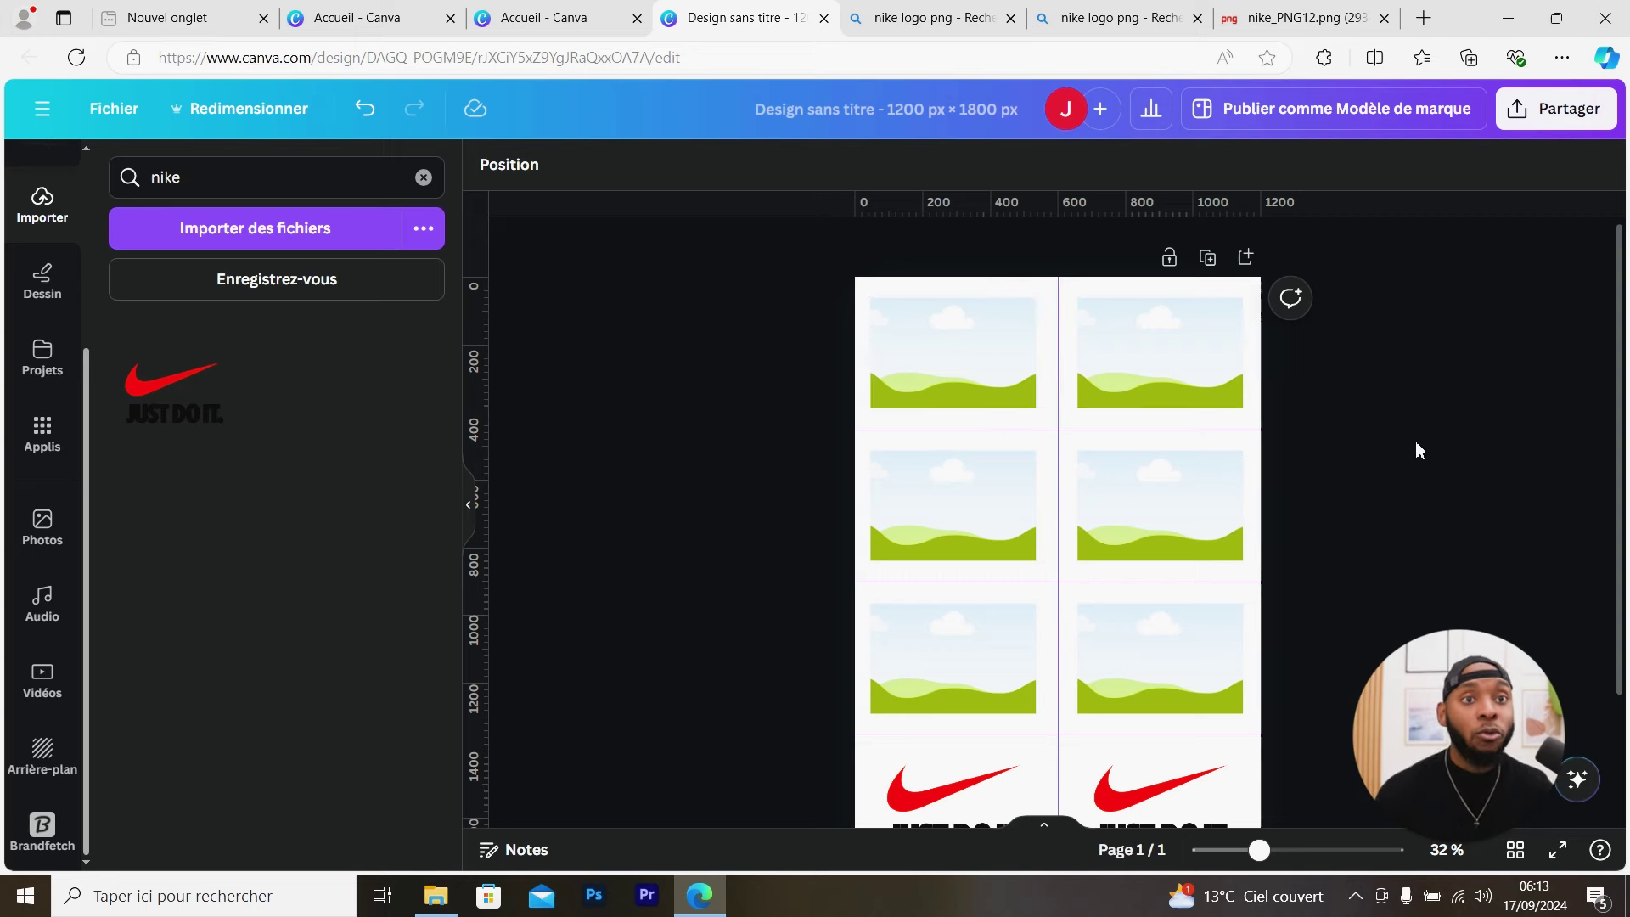
pyautogui.scroll(-3, 1383, 436)
pyautogui.scroll(2, 1389, 435)
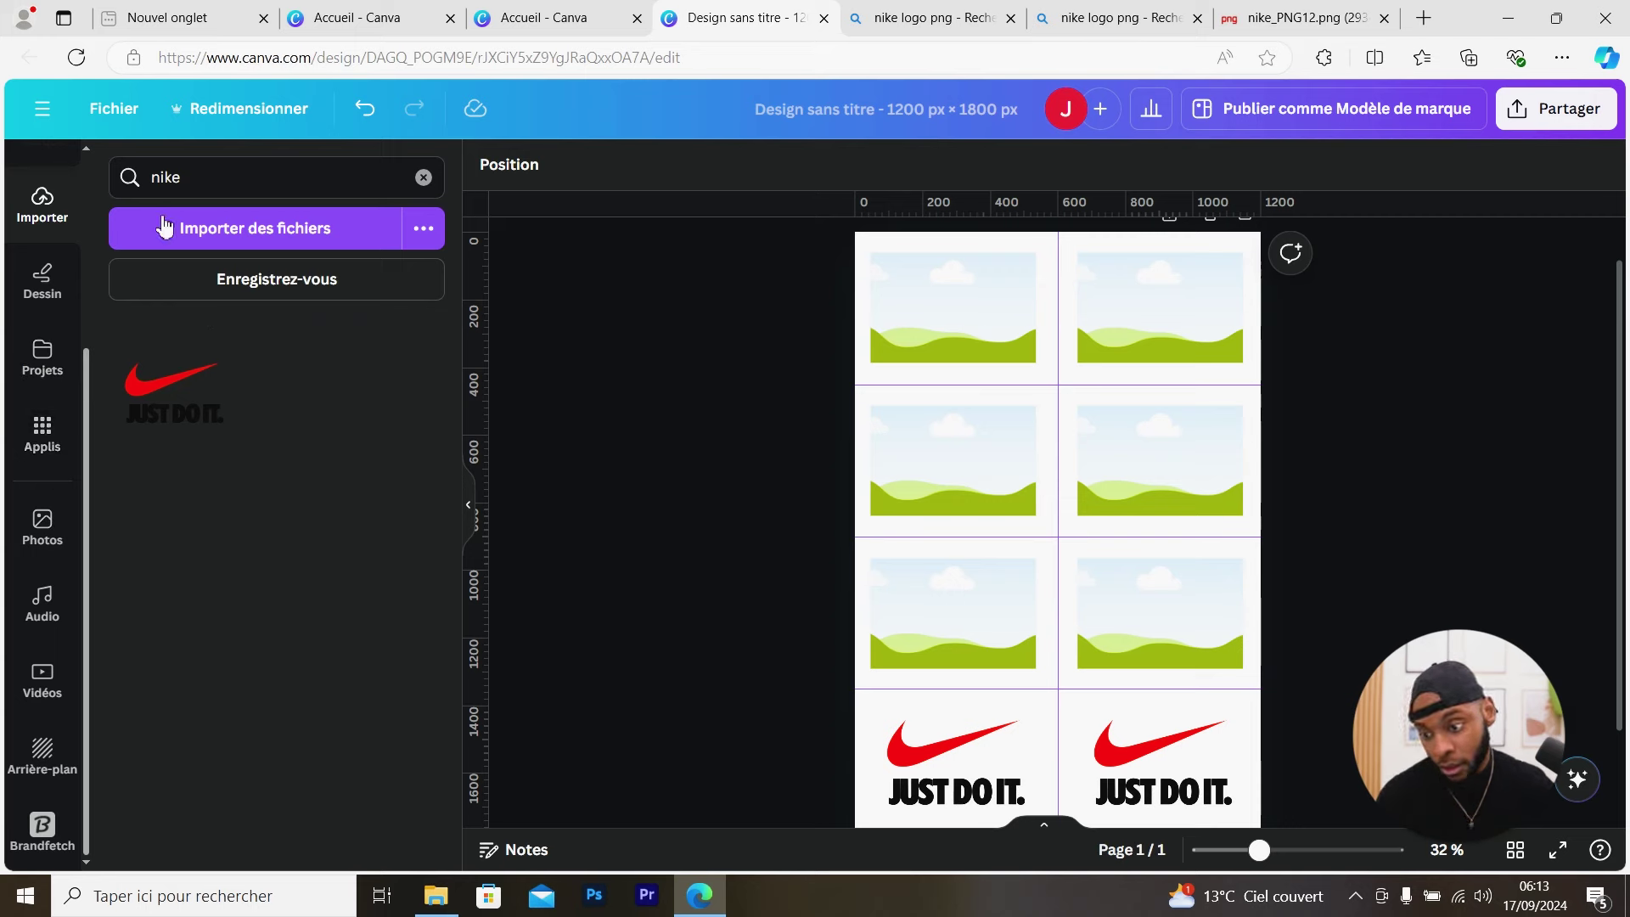
# Clear the upload search, then fill the left column's first frame with the yellow-and-red couple photo and its second with the two women photo
pyautogui.click(423, 176)
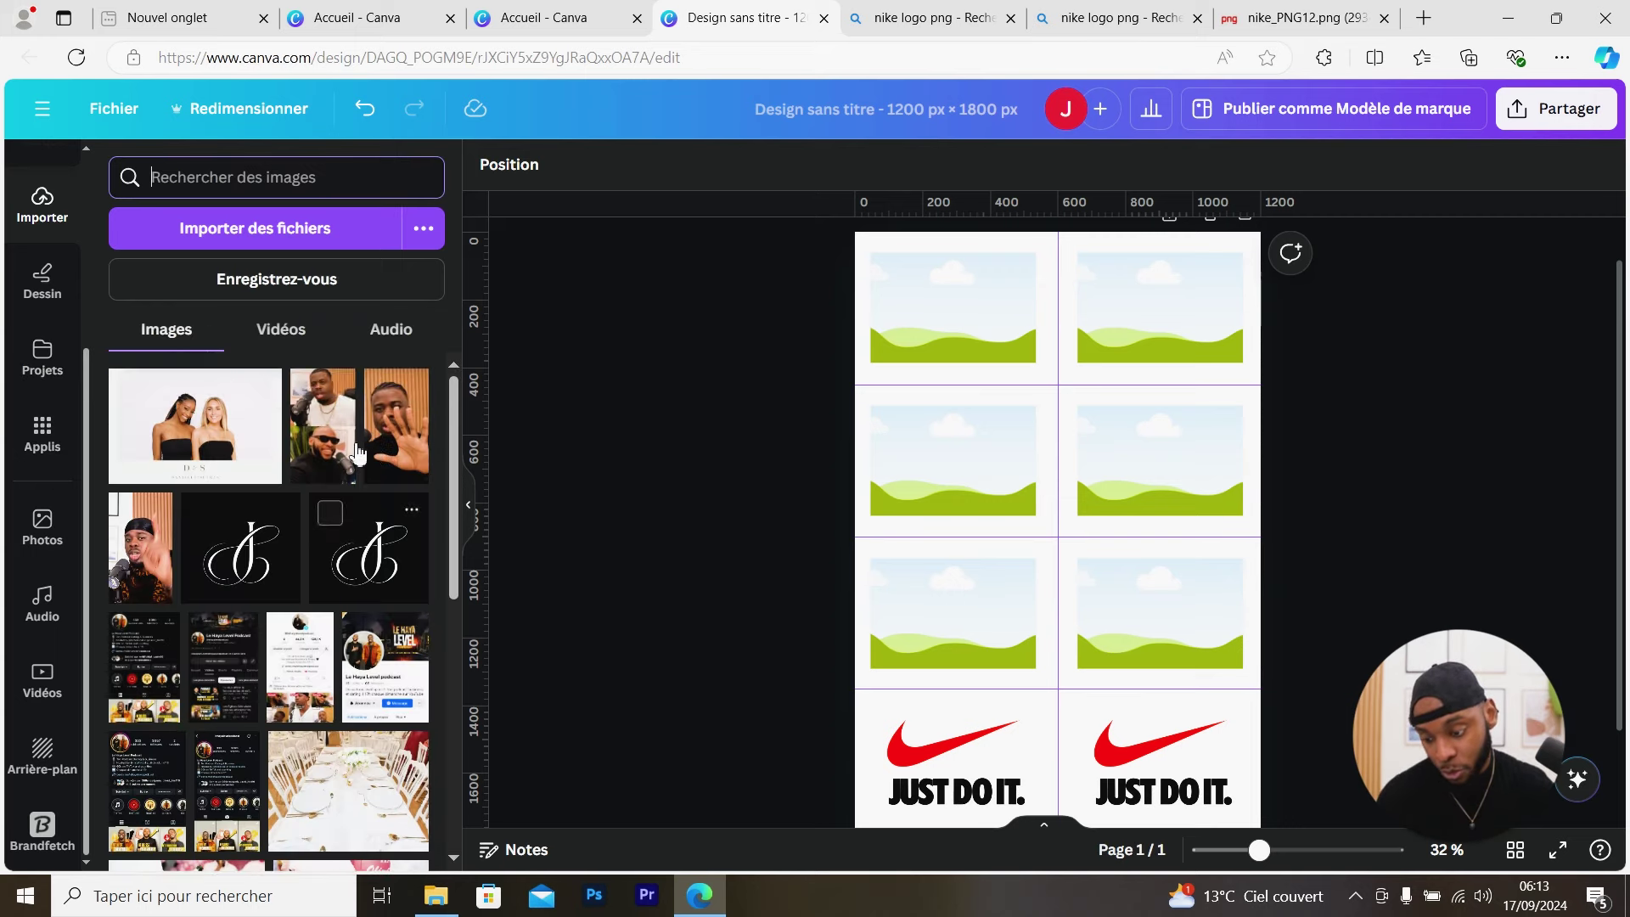
pyautogui.scroll(-10, 356, 454)
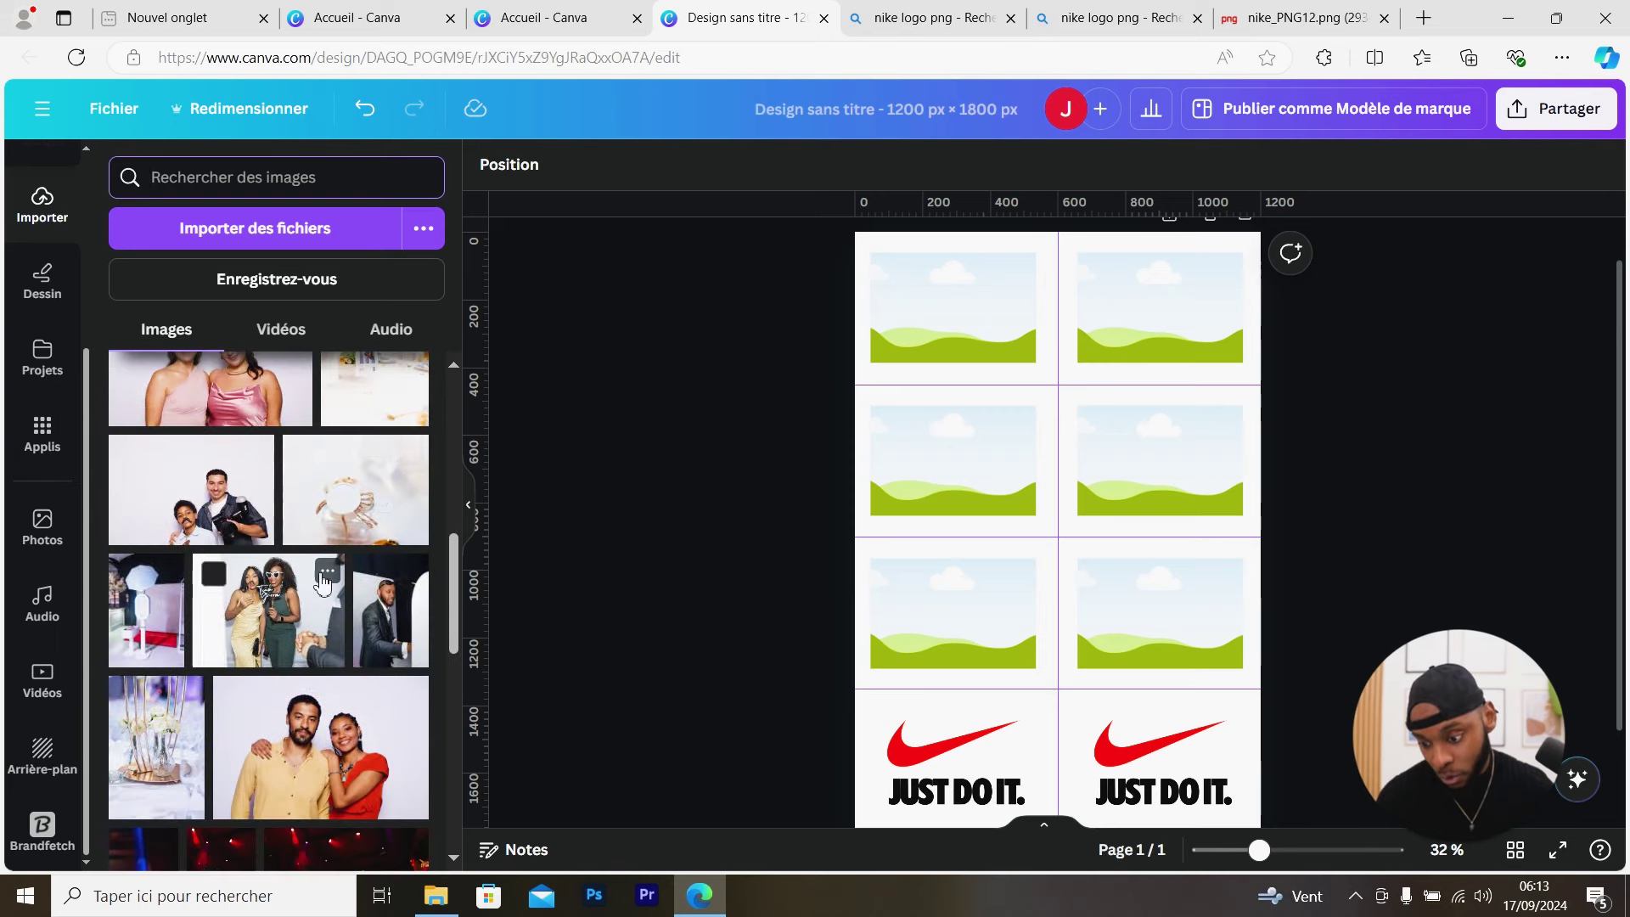
pyautogui.scroll(-1, 322, 584)
pyautogui.moveTo(292, 637); pyautogui.dragTo(934, 340)
pyautogui.scroll(-3, 363, 671)
pyautogui.scroll(-5, 363, 671)
pyautogui.moveTo(323, 535); pyautogui.dragTo(917, 535)
pyautogui.scroll(-5, 357, 575)
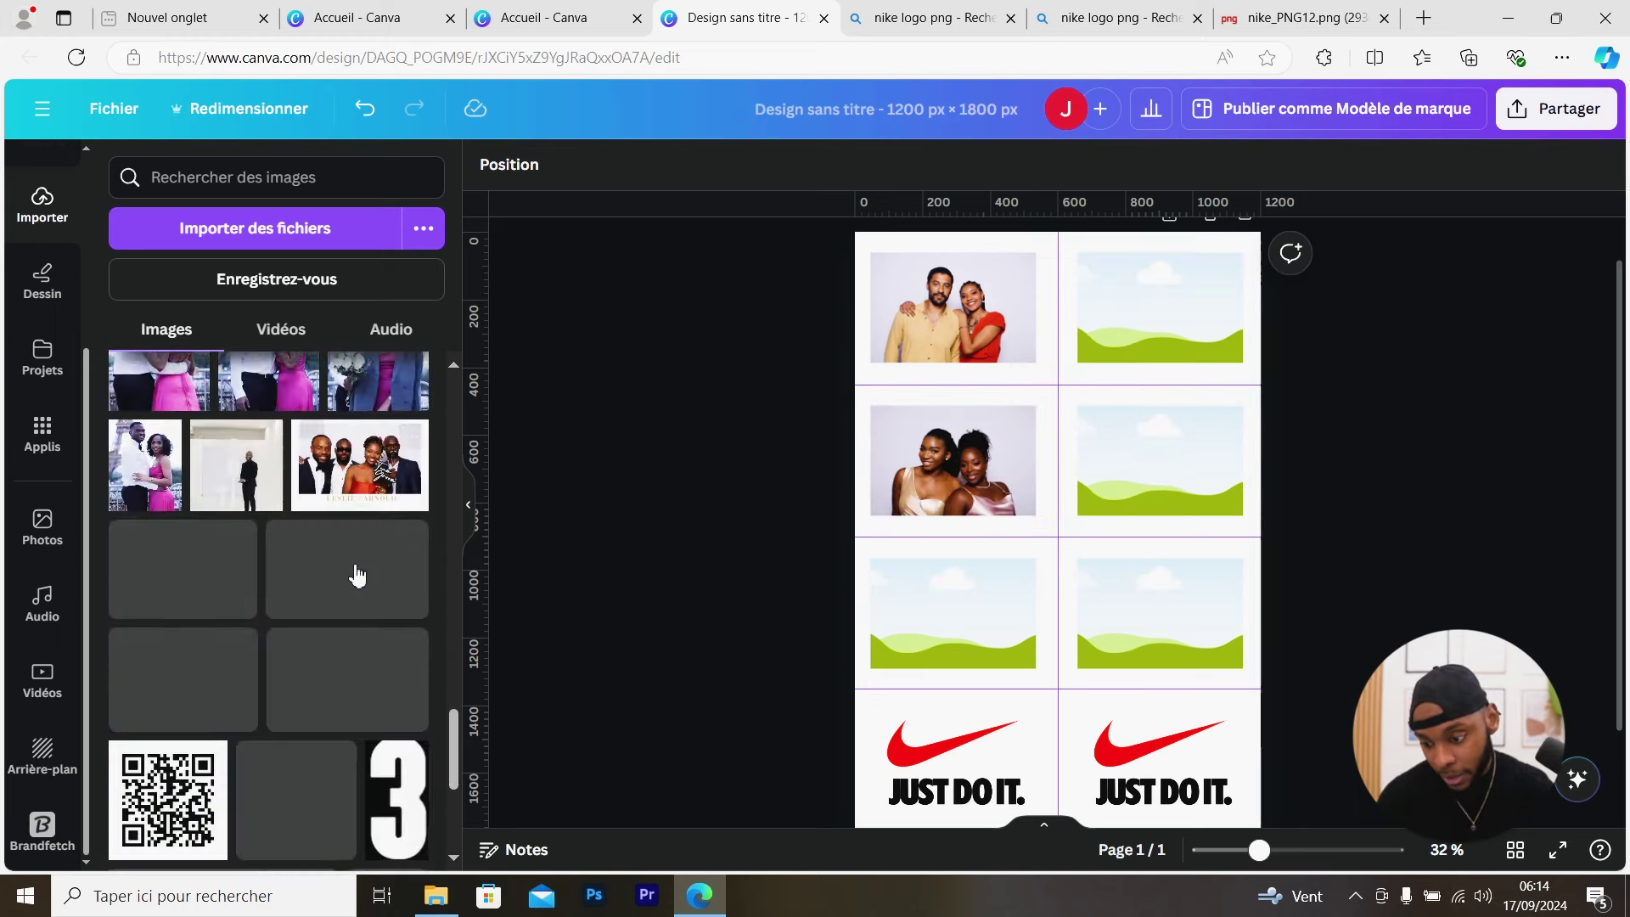
pyautogui.scroll(-2, 357, 576)
pyautogui.moveTo(298, 467); pyautogui.dragTo(323, 569)
pyautogui.scroll(-3, 318, 581)
pyautogui.scroll(-10, 318, 582)
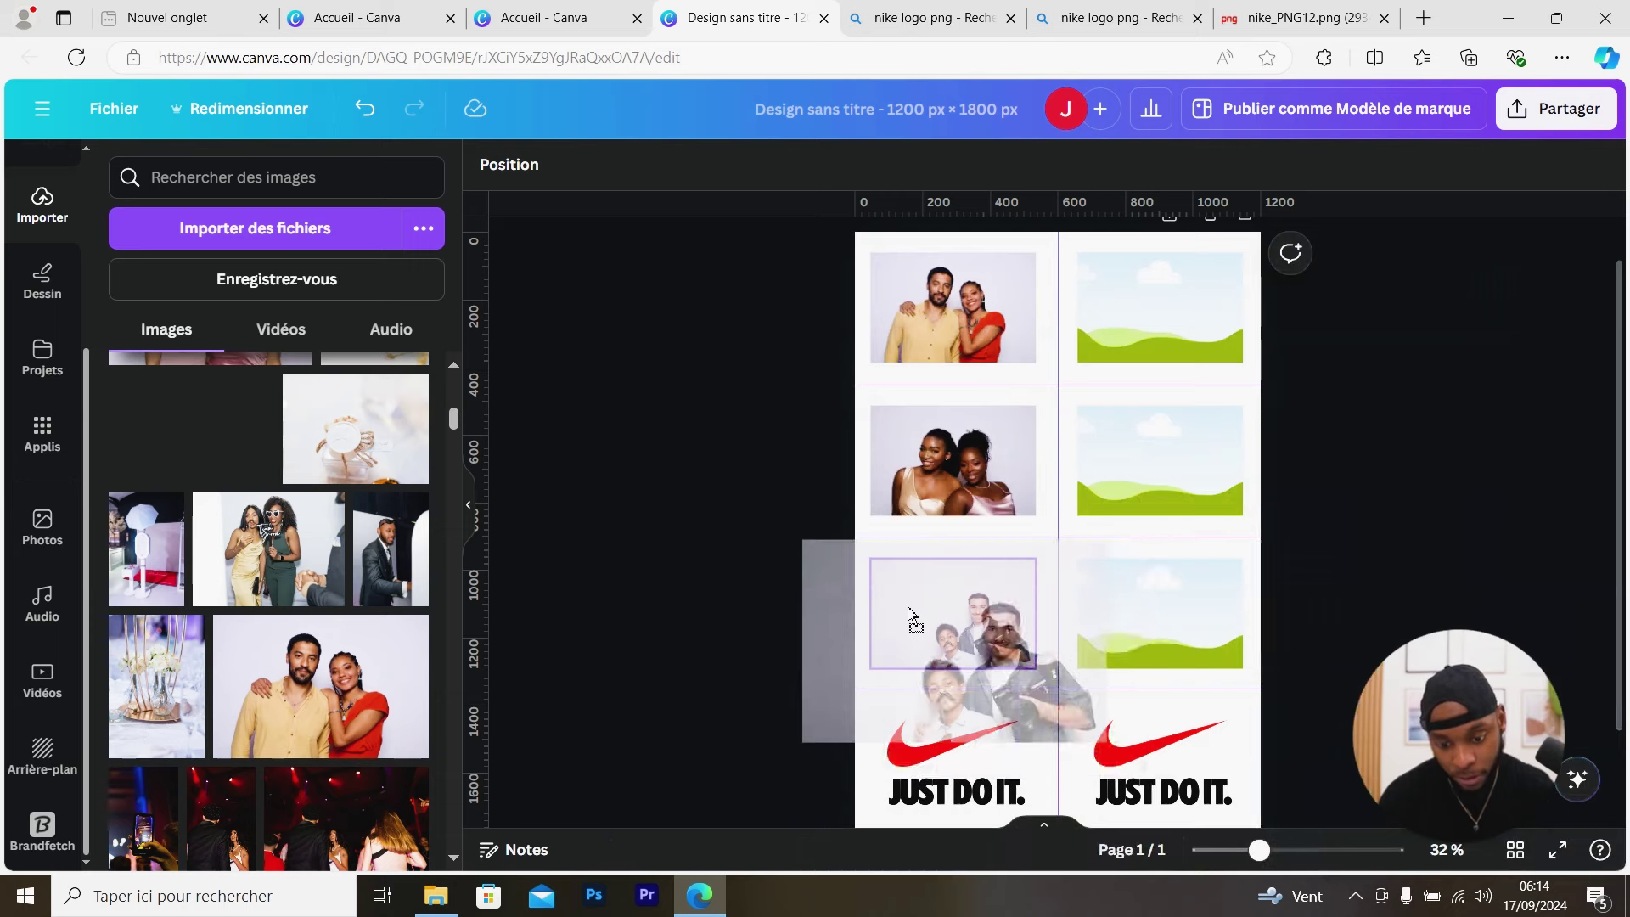
pyautogui.moveTo(909, 619); pyautogui.dragTo(346, 507)
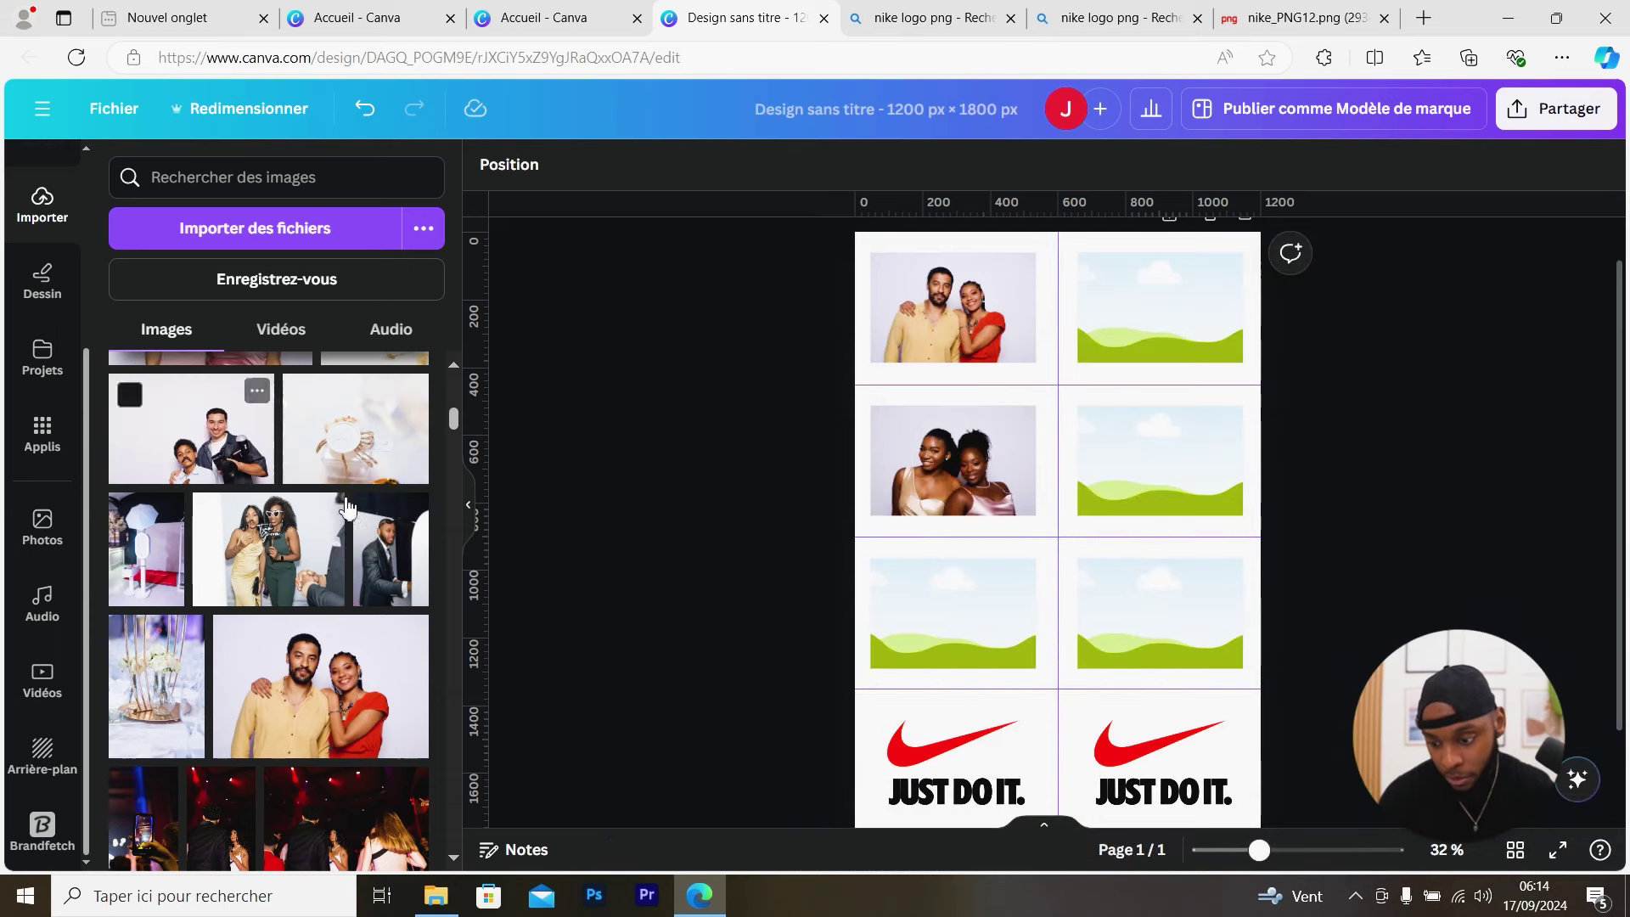
# Fill the left column's third frame with the uploaded photo of the bride and the man in a suit
pyautogui.scroll(-10, 340, 544)
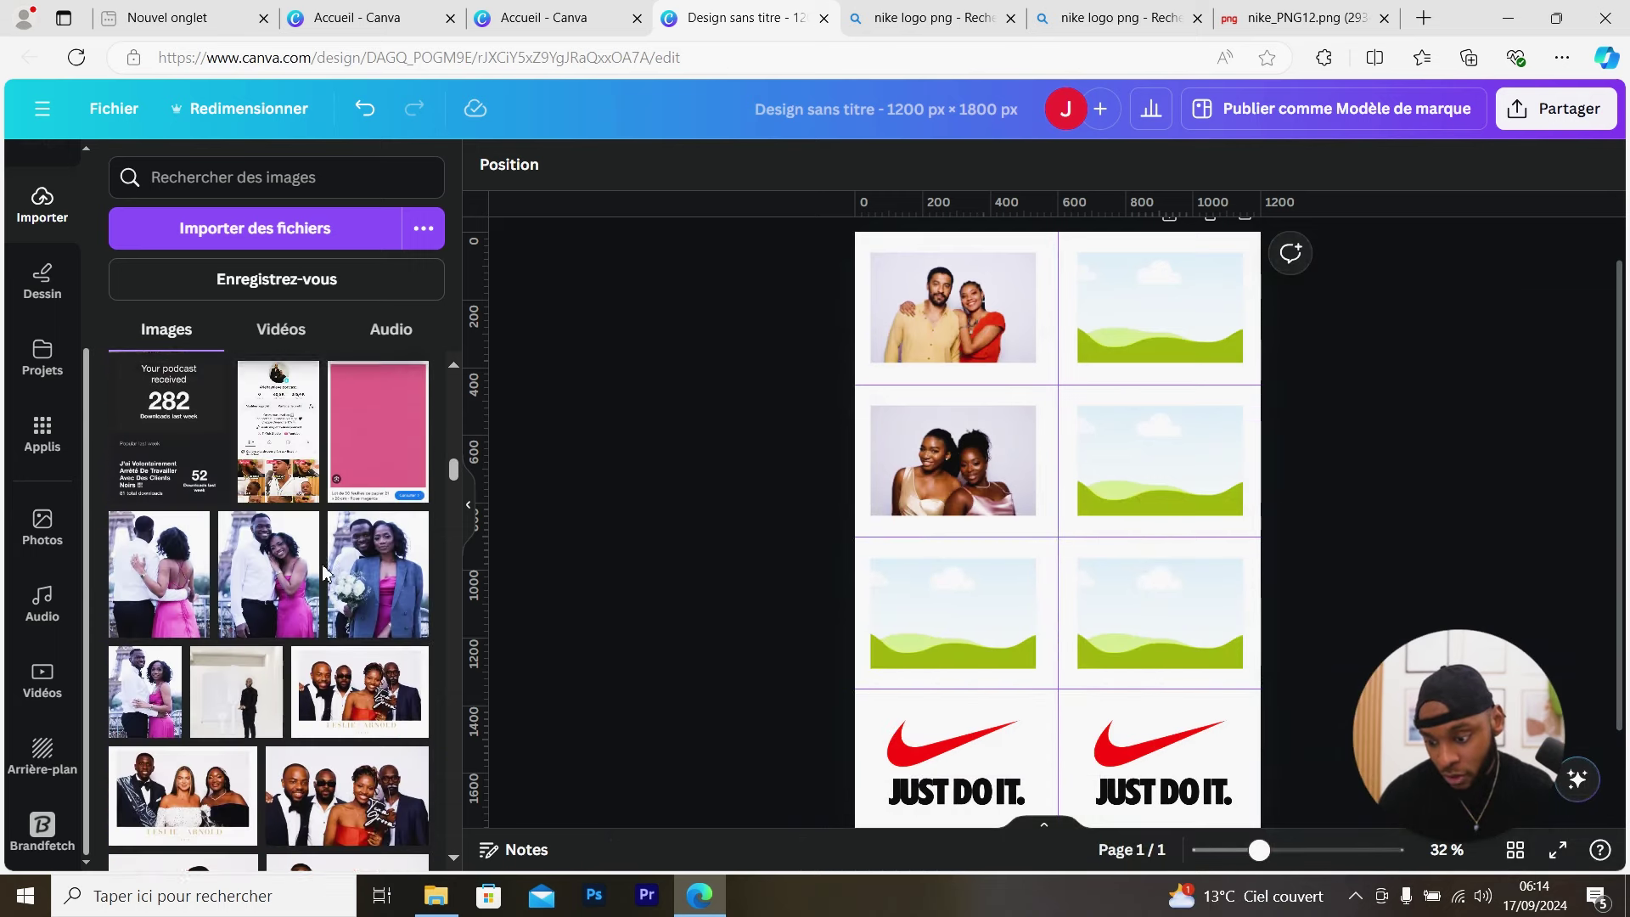
pyautogui.scroll(-2, 323, 571)
pyautogui.scroll(-3, 369, 624)
pyautogui.moveTo(204, 420); pyautogui.dragTo(951, 611)
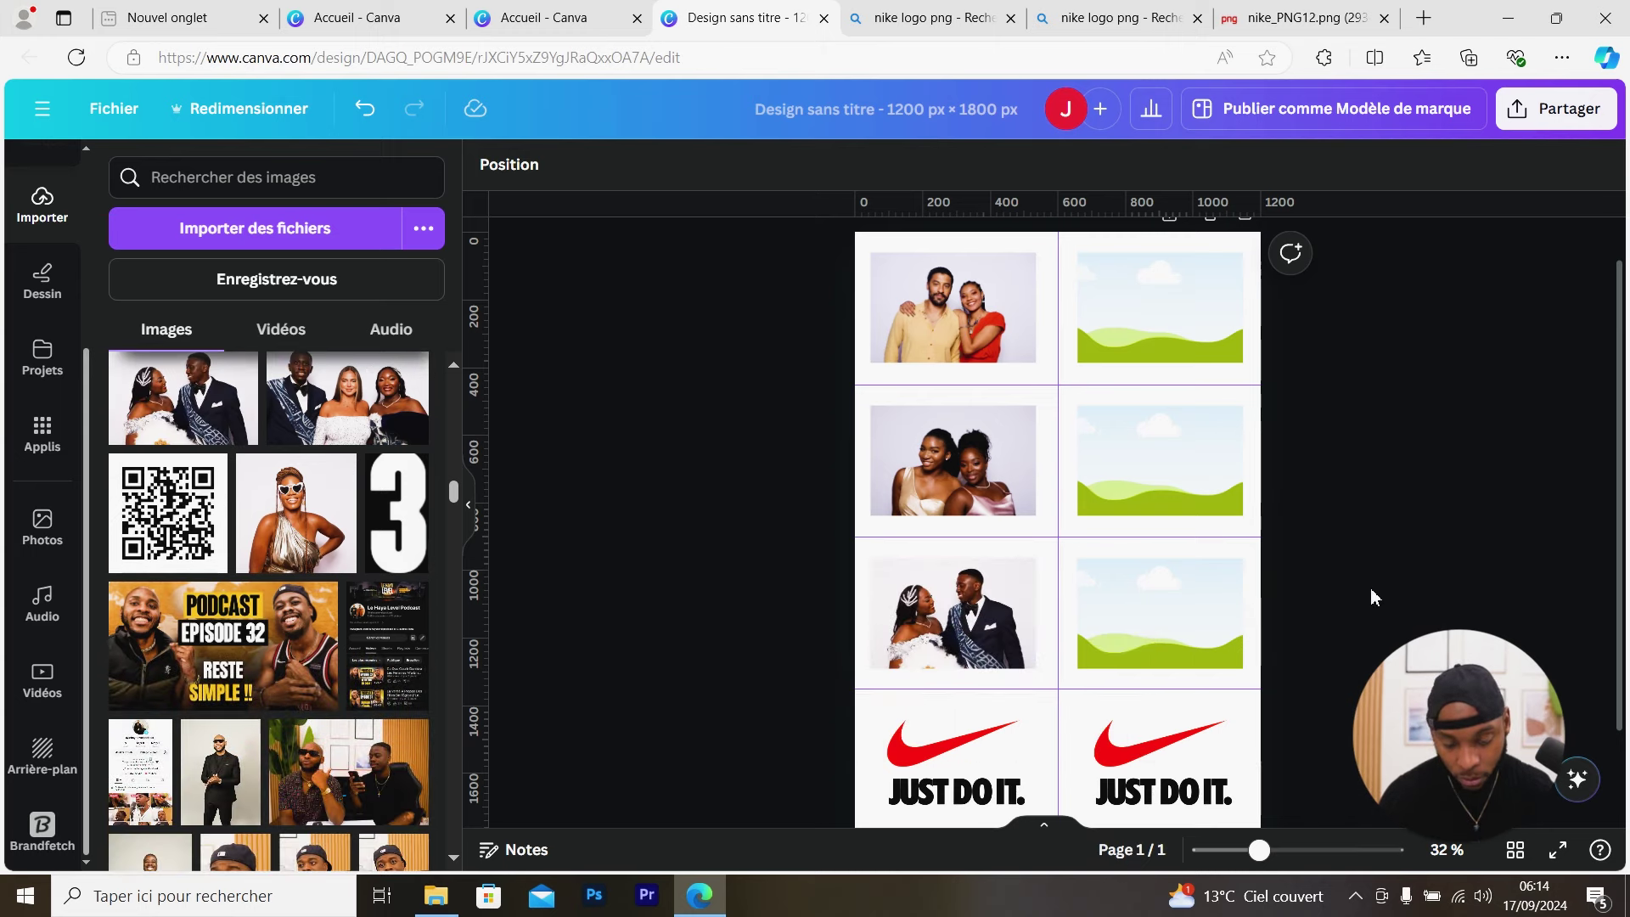
# Detach the couple's photo from the first left frame, duplicate it, and place a copy in both frames of the first row
pyautogui.click(951, 331)
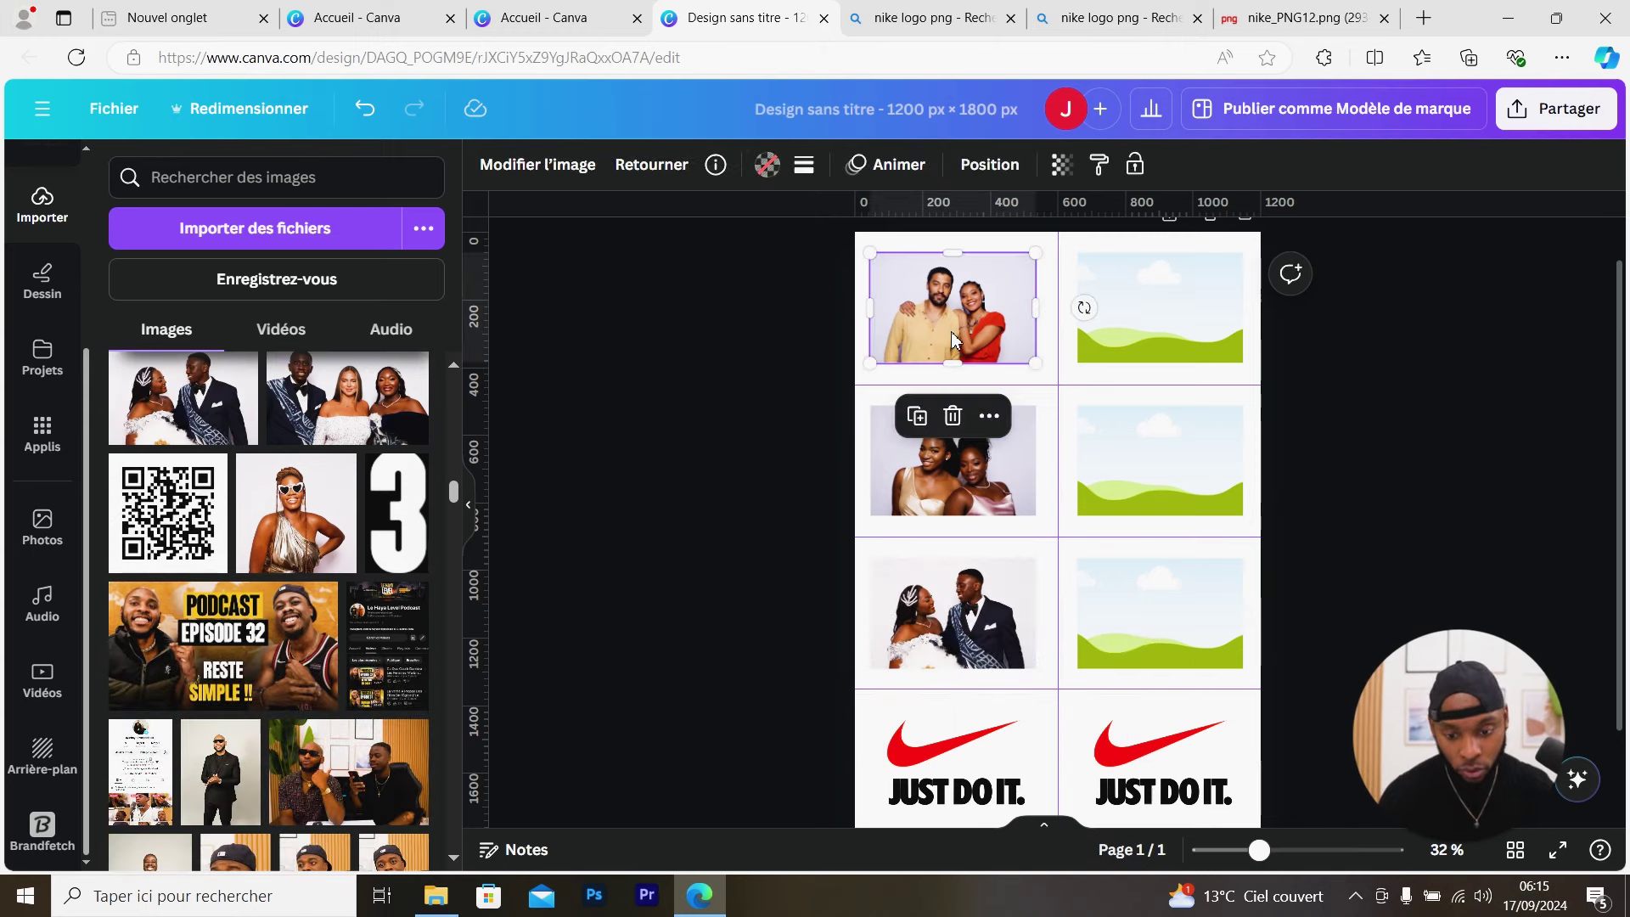
pyautogui.rightClick(953, 333)
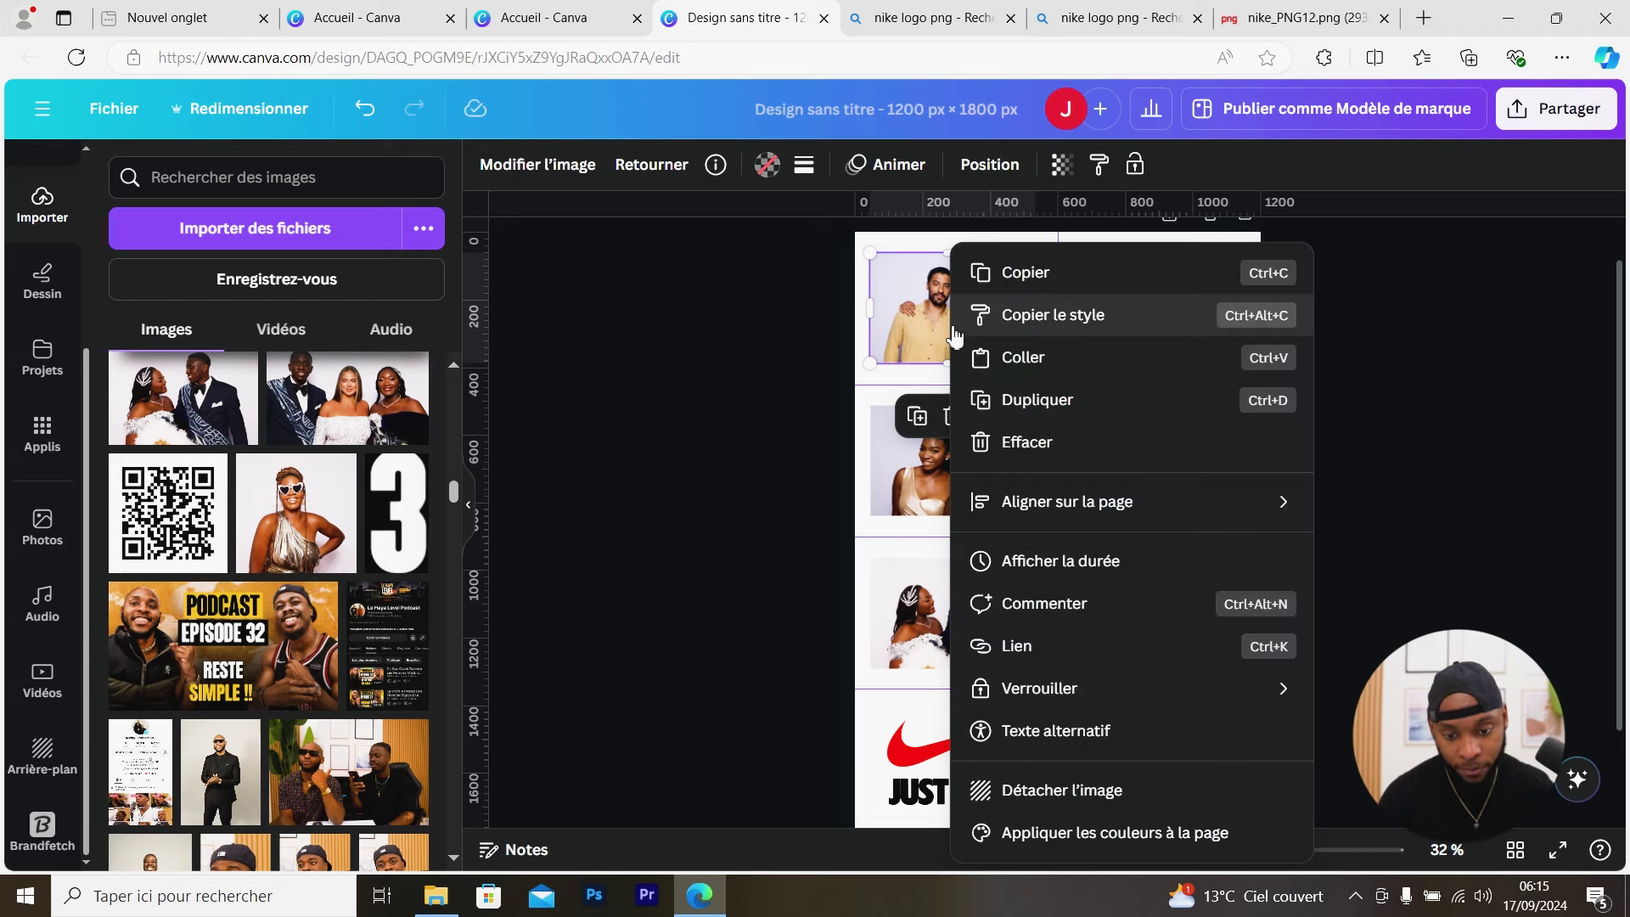
pyautogui.click(1048, 273)
pyautogui.moveTo(976, 306); pyautogui.dragTo(1057, 509)
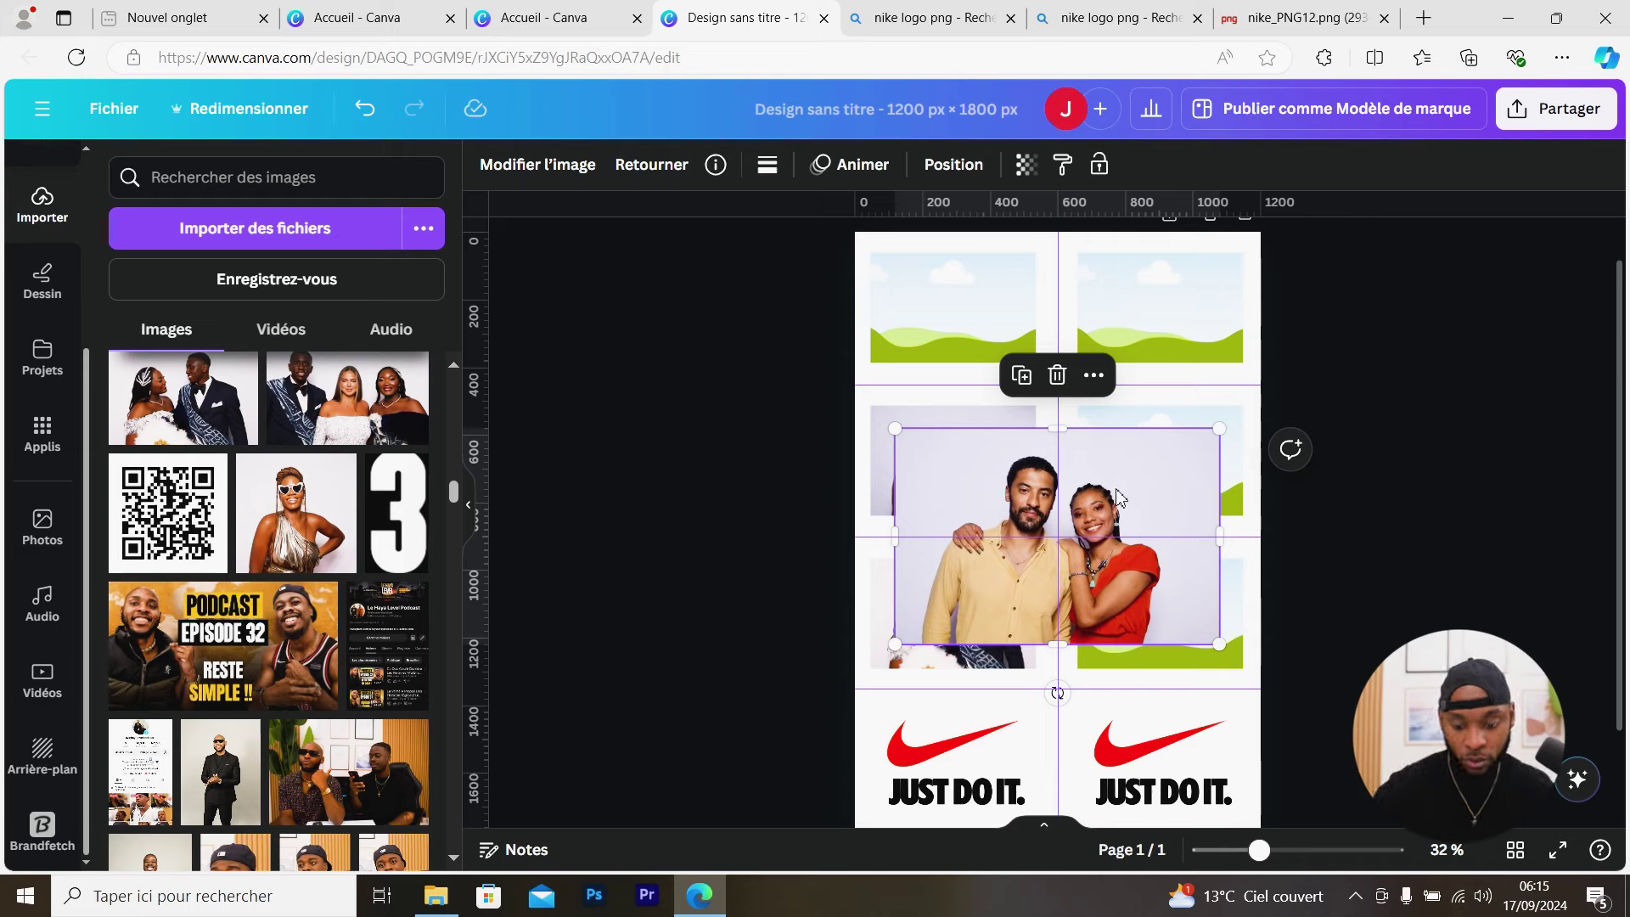
pyautogui.moveTo(1117, 497); pyautogui.dragTo(976, 323)
pyautogui.moveTo(1118, 503); pyautogui.dragTo(1201, 358)
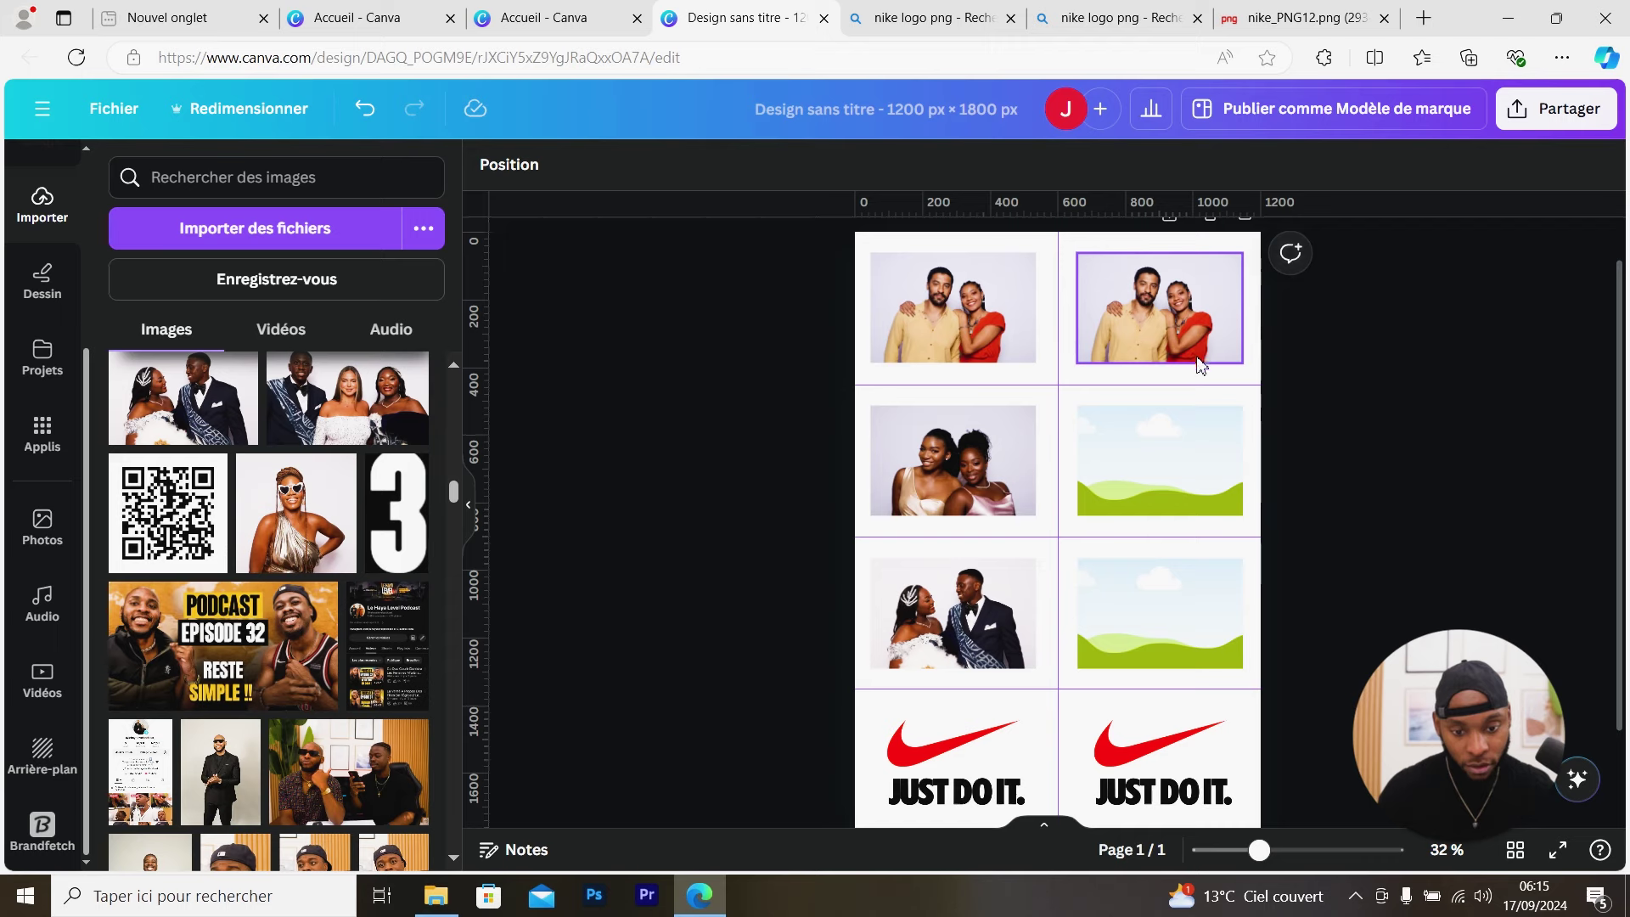
# Detach the two women's photo from the second left frame, duplicate it, and place a copy in both second-row frames
pyautogui.click(950, 480)
pyautogui.rightClick(951, 480)
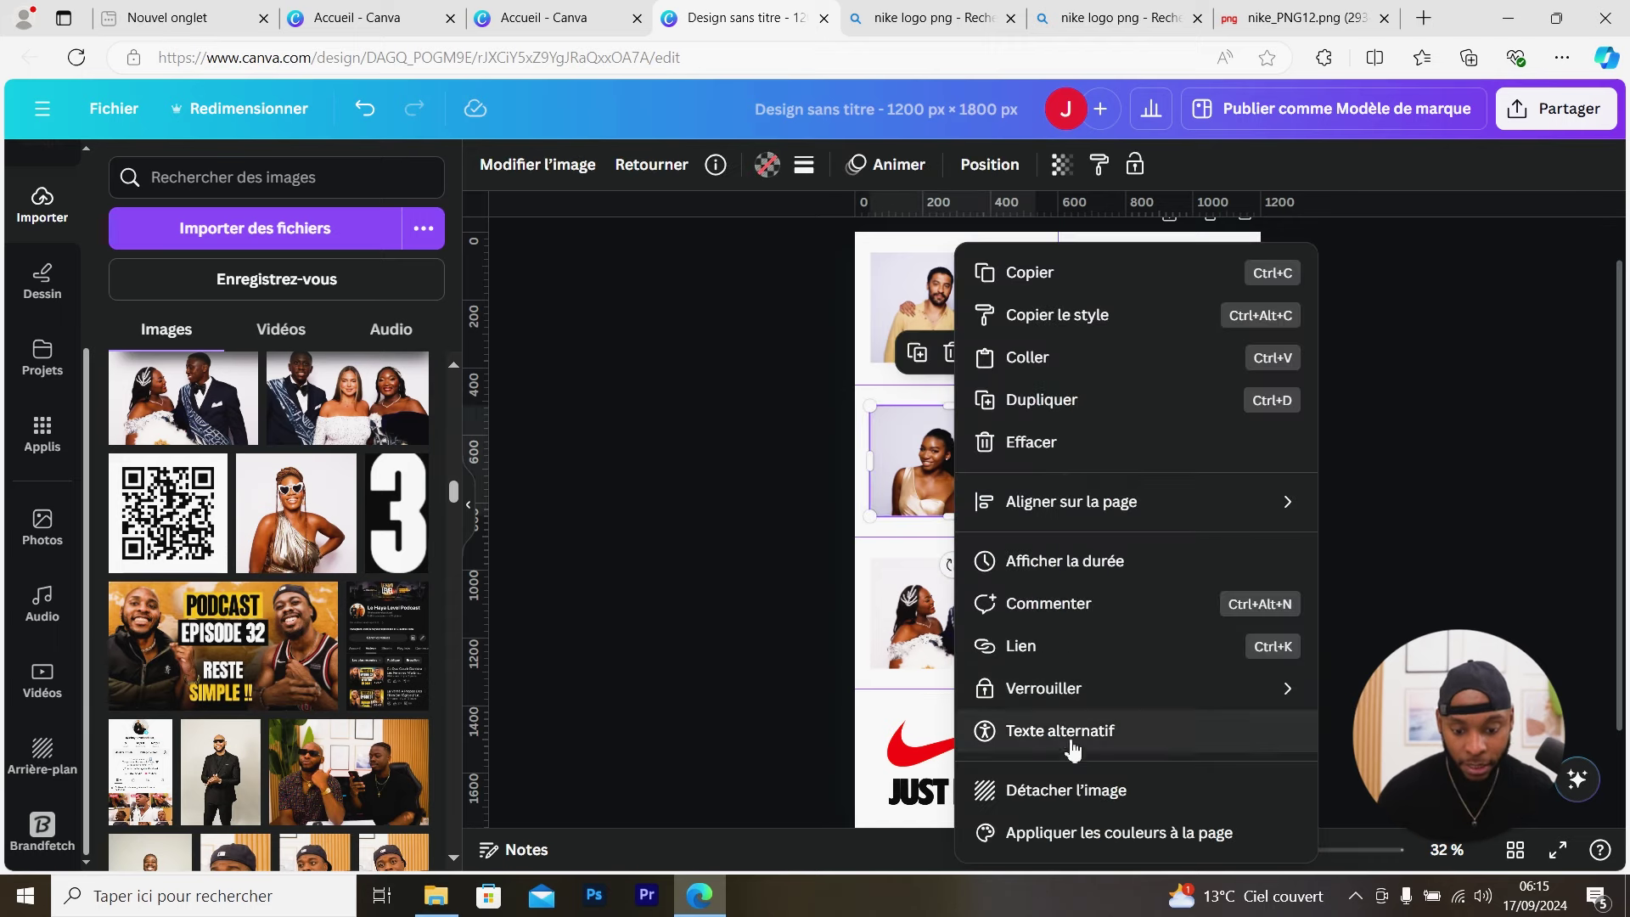
pyautogui.click(1106, 791)
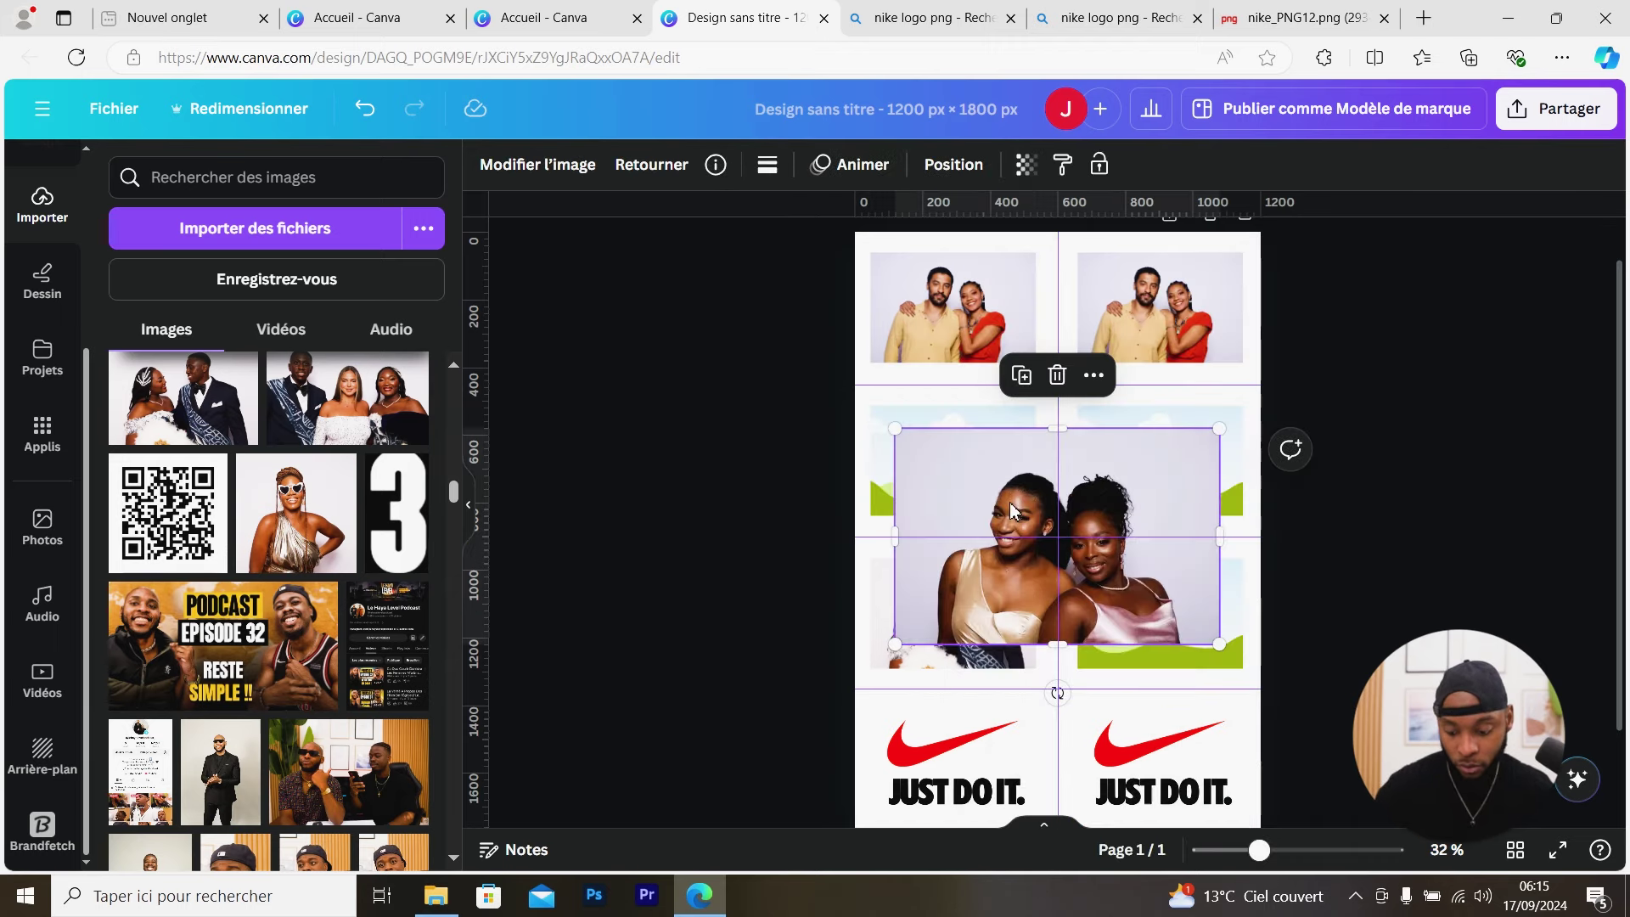
pyautogui.moveTo(1012, 507); pyautogui.dragTo(1143, 612)
pyautogui.moveTo(1034, 499); pyautogui.dragTo(1156, 492)
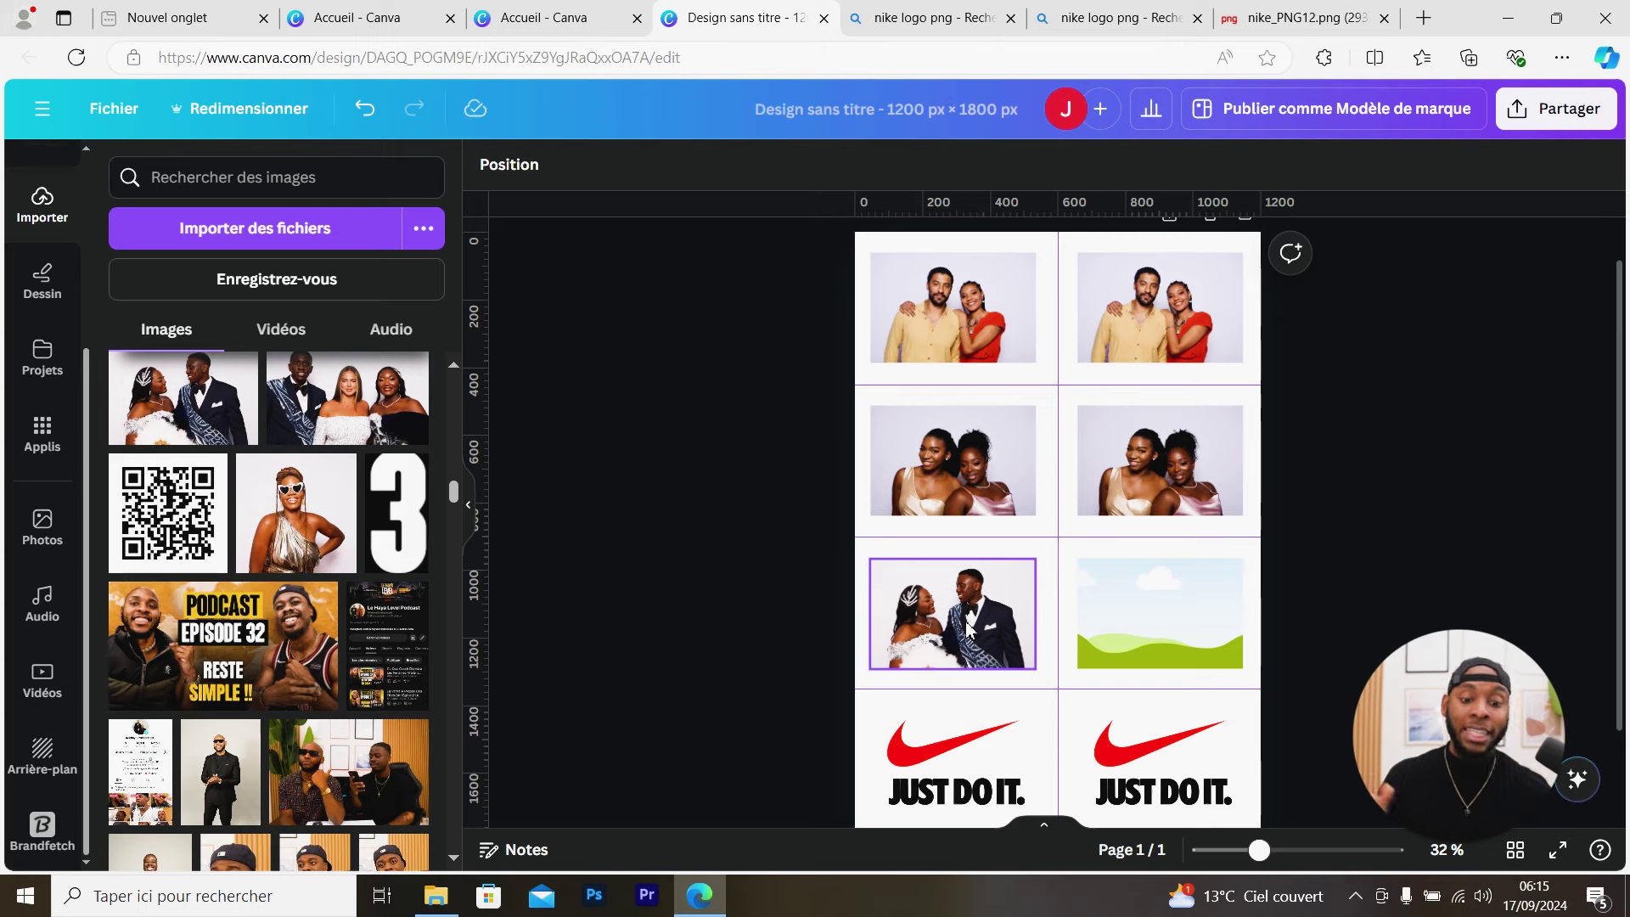
# Detach the bride and suited man's photo from the third left frame, duplicate it, and place a copy in both third-row frames
pyautogui.click(965, 620)
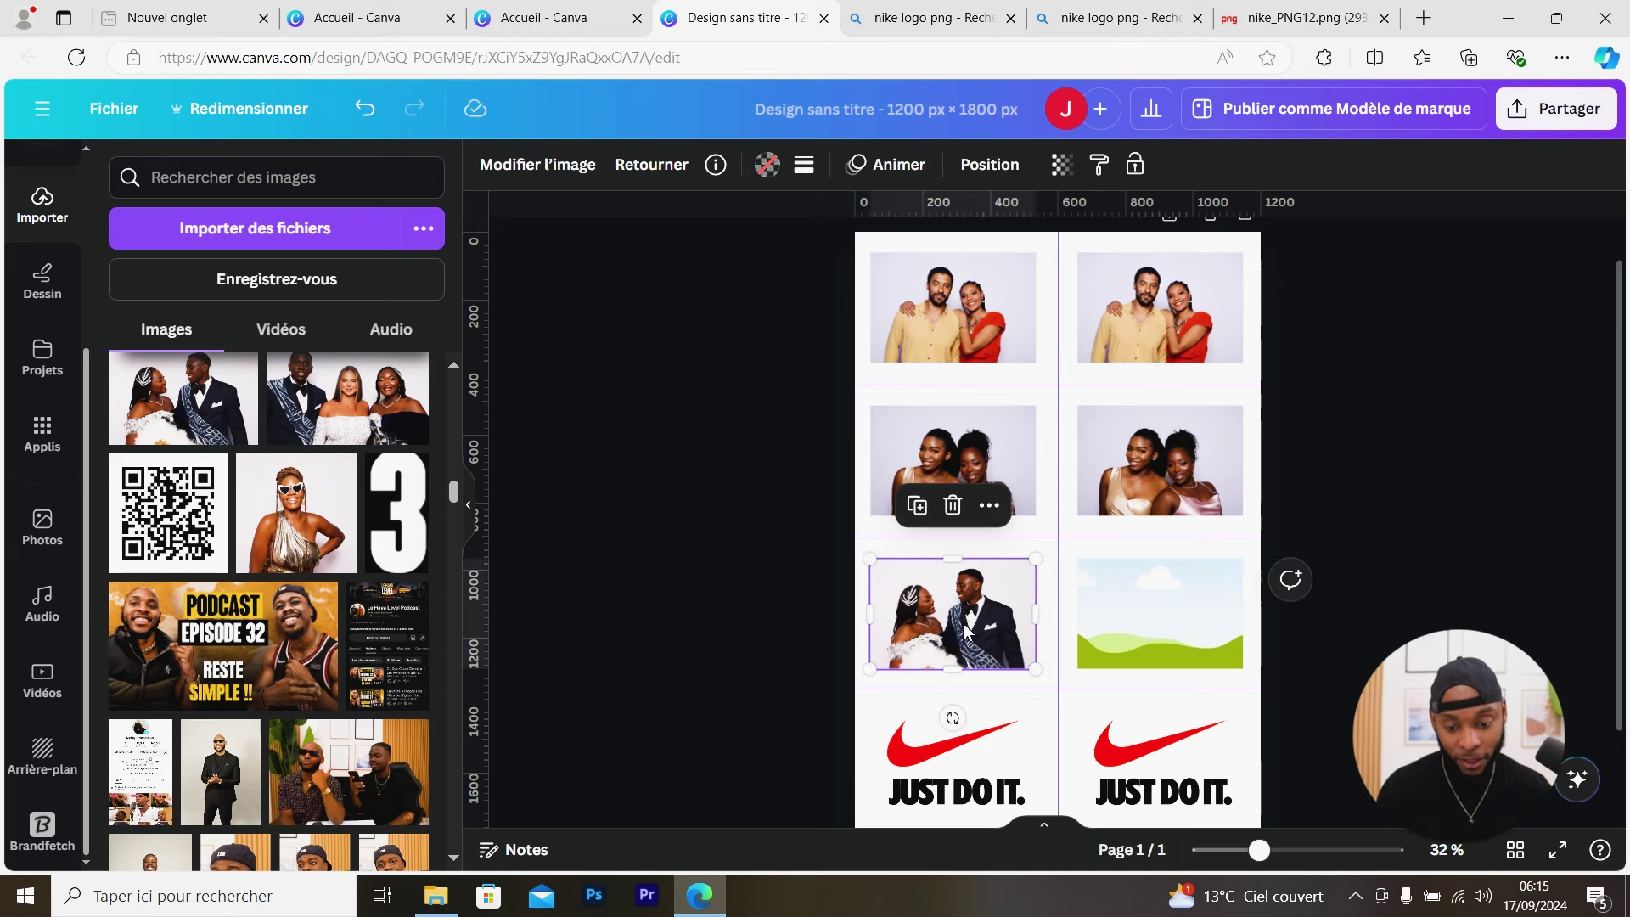
pyautogui.rightClick(970, 628)
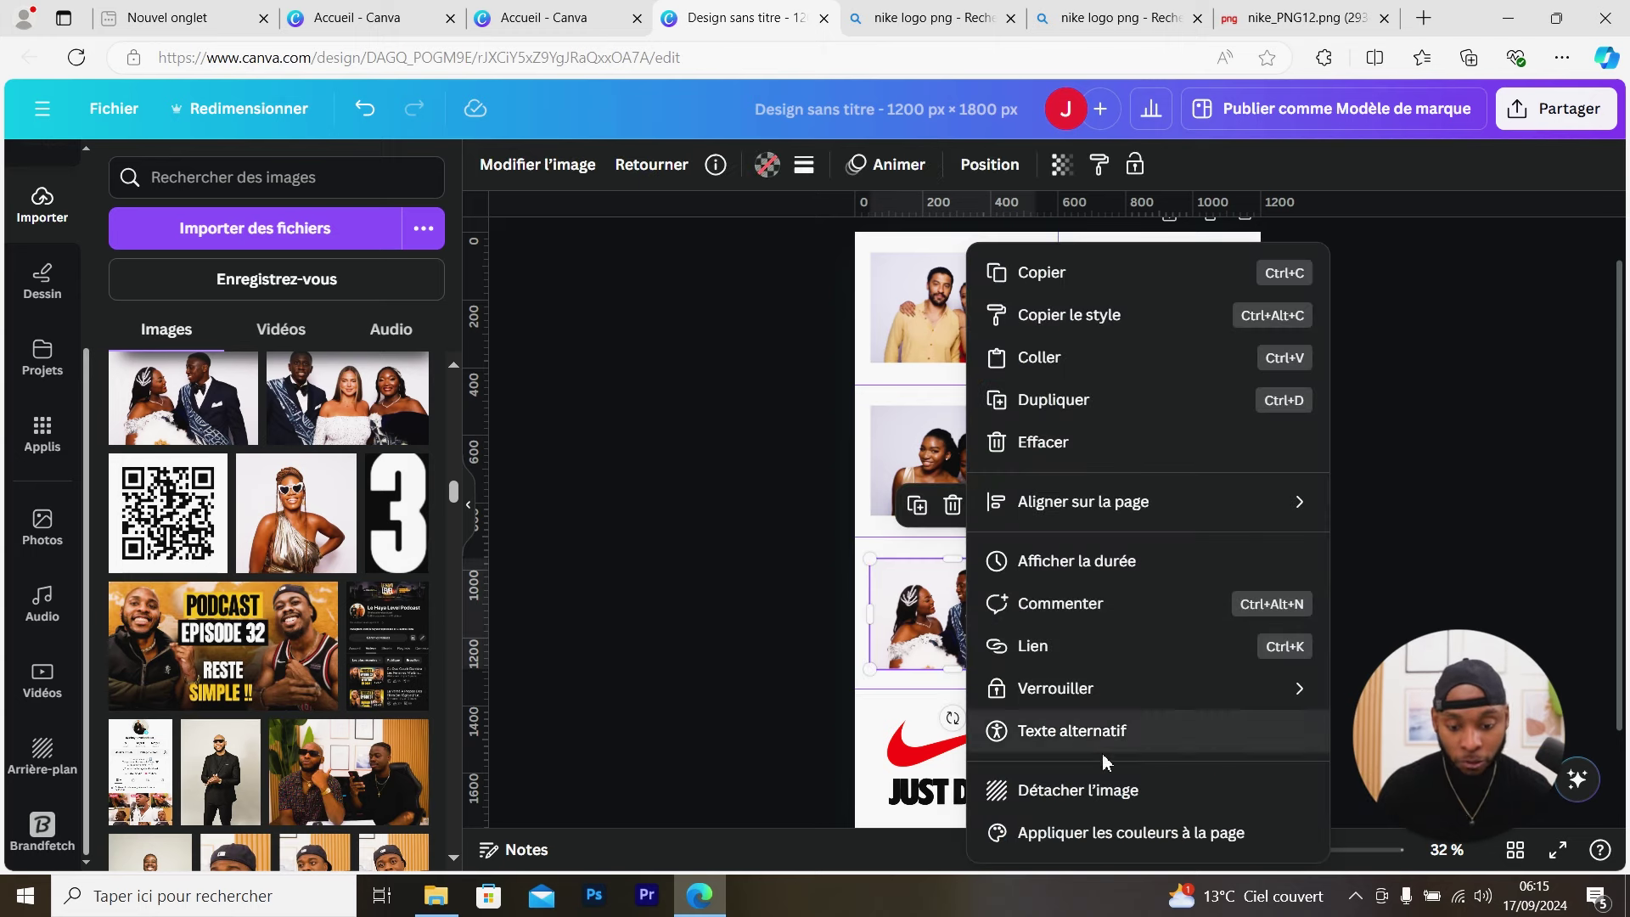
pyautogui.click(1135, 793)
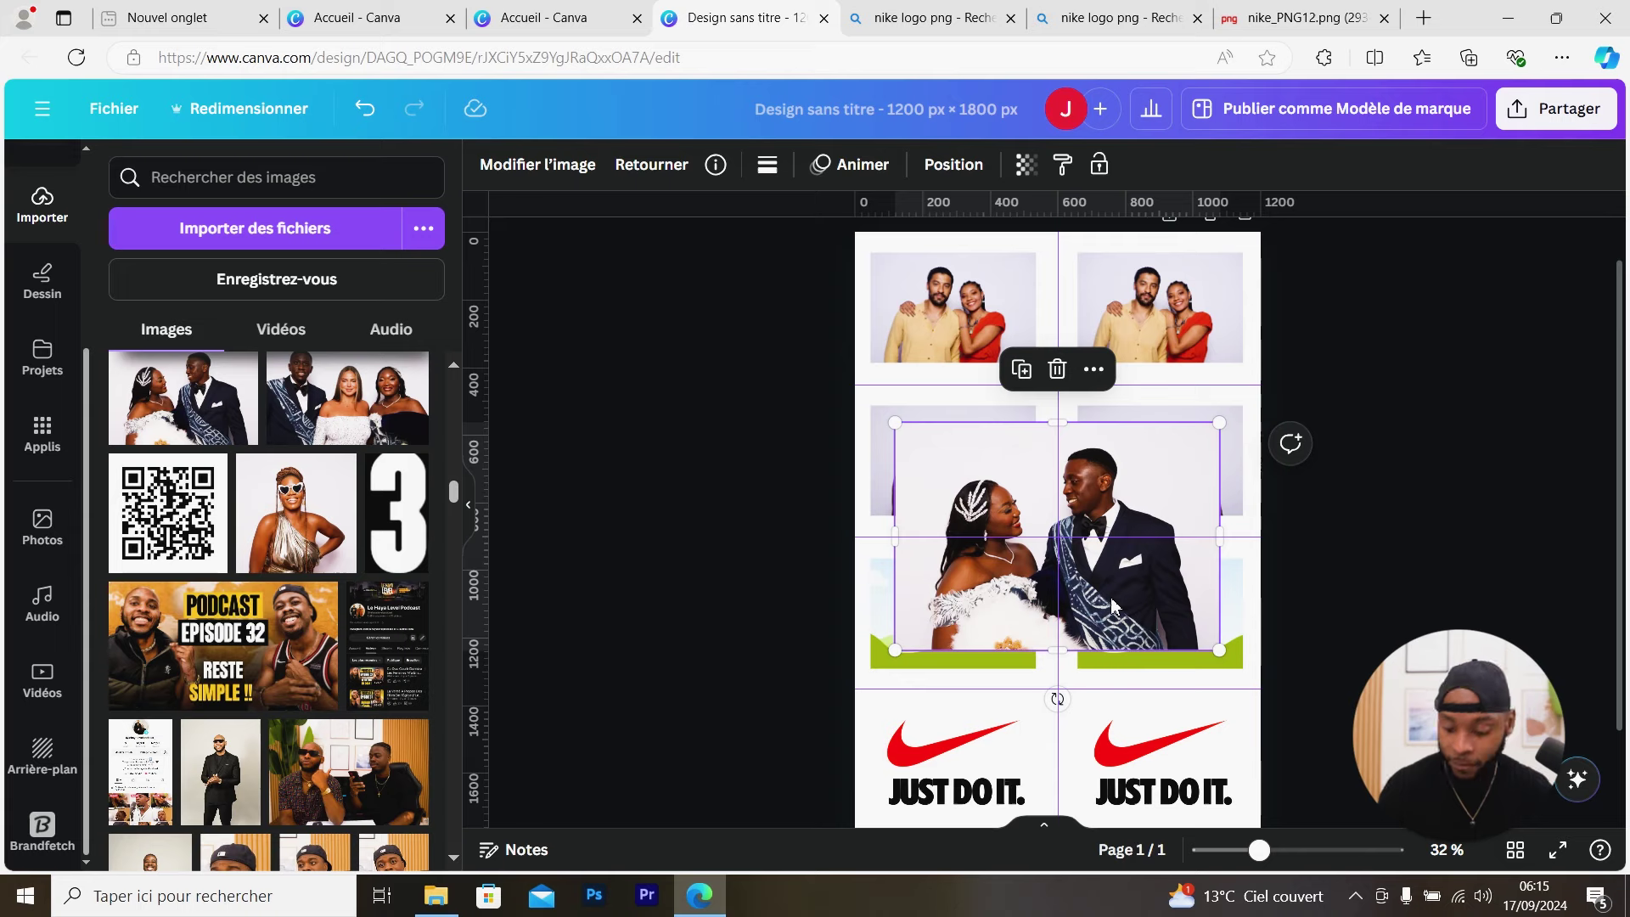
pyautogui.moveTo(1113, 605); pyautogui.dragTo(1294, 559)
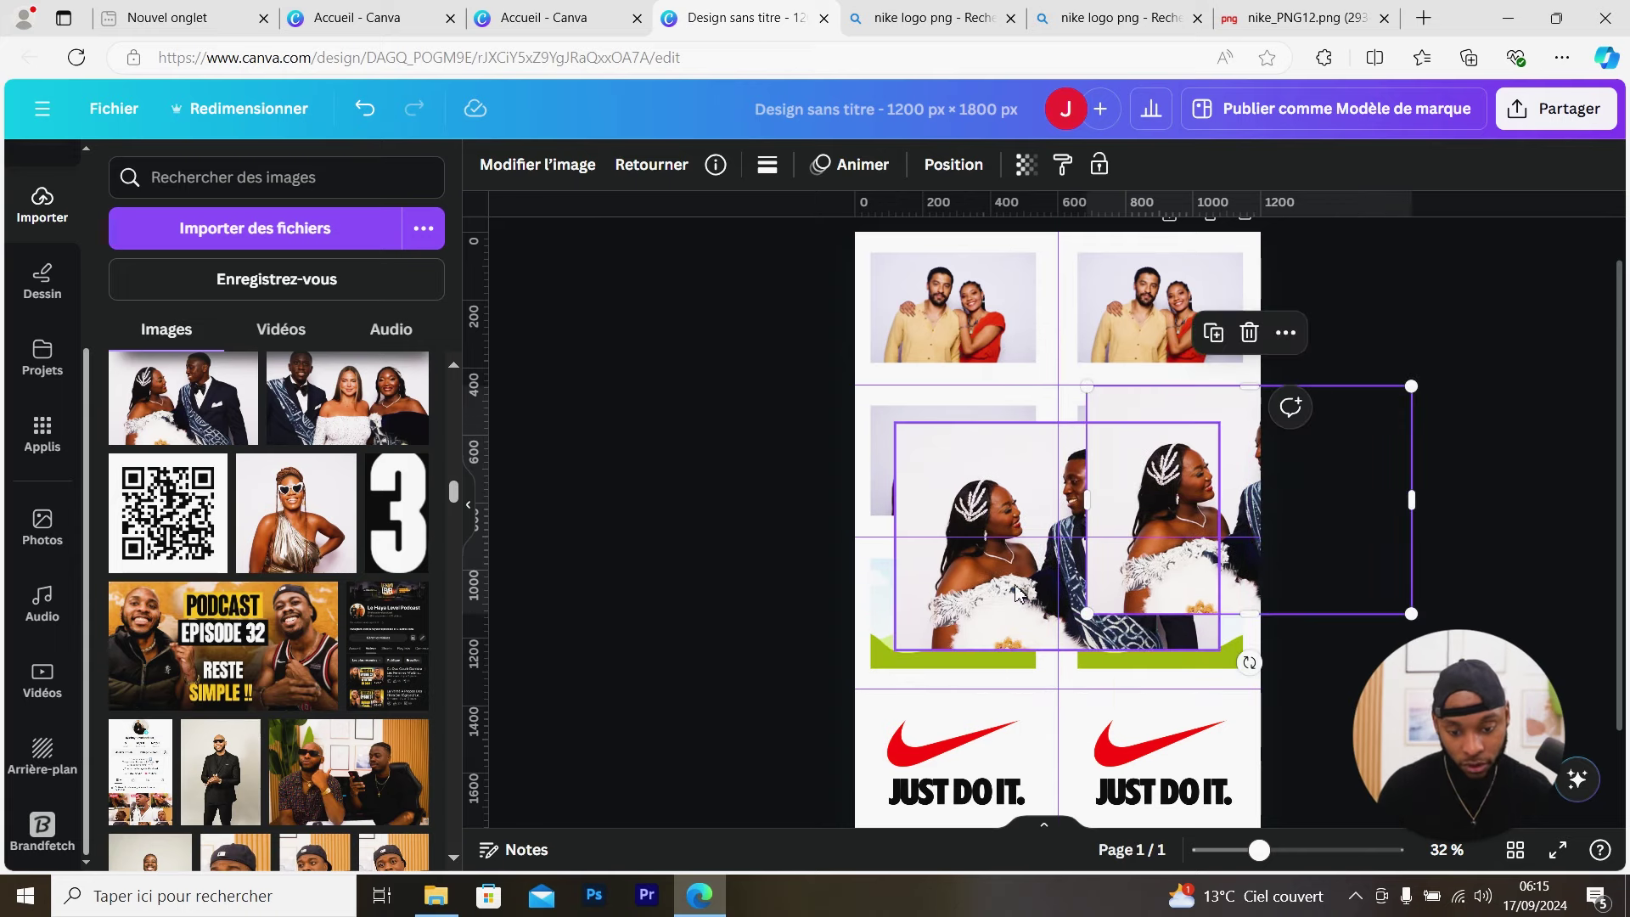
pyautogui.moveTo(1016, 593); pyautogui.dragTo(959, 611)
pyautogui.click(1218, 498)
pyautogui.moveTo(1218, 498); pyautogui.dragTo(1168, 596)
# Duplicate the completed photo-strip page so the design has a second copy of it
pyautogui.scroll(-2, 1324, 539)
pyautogui.scroll(2, 1330, 533)
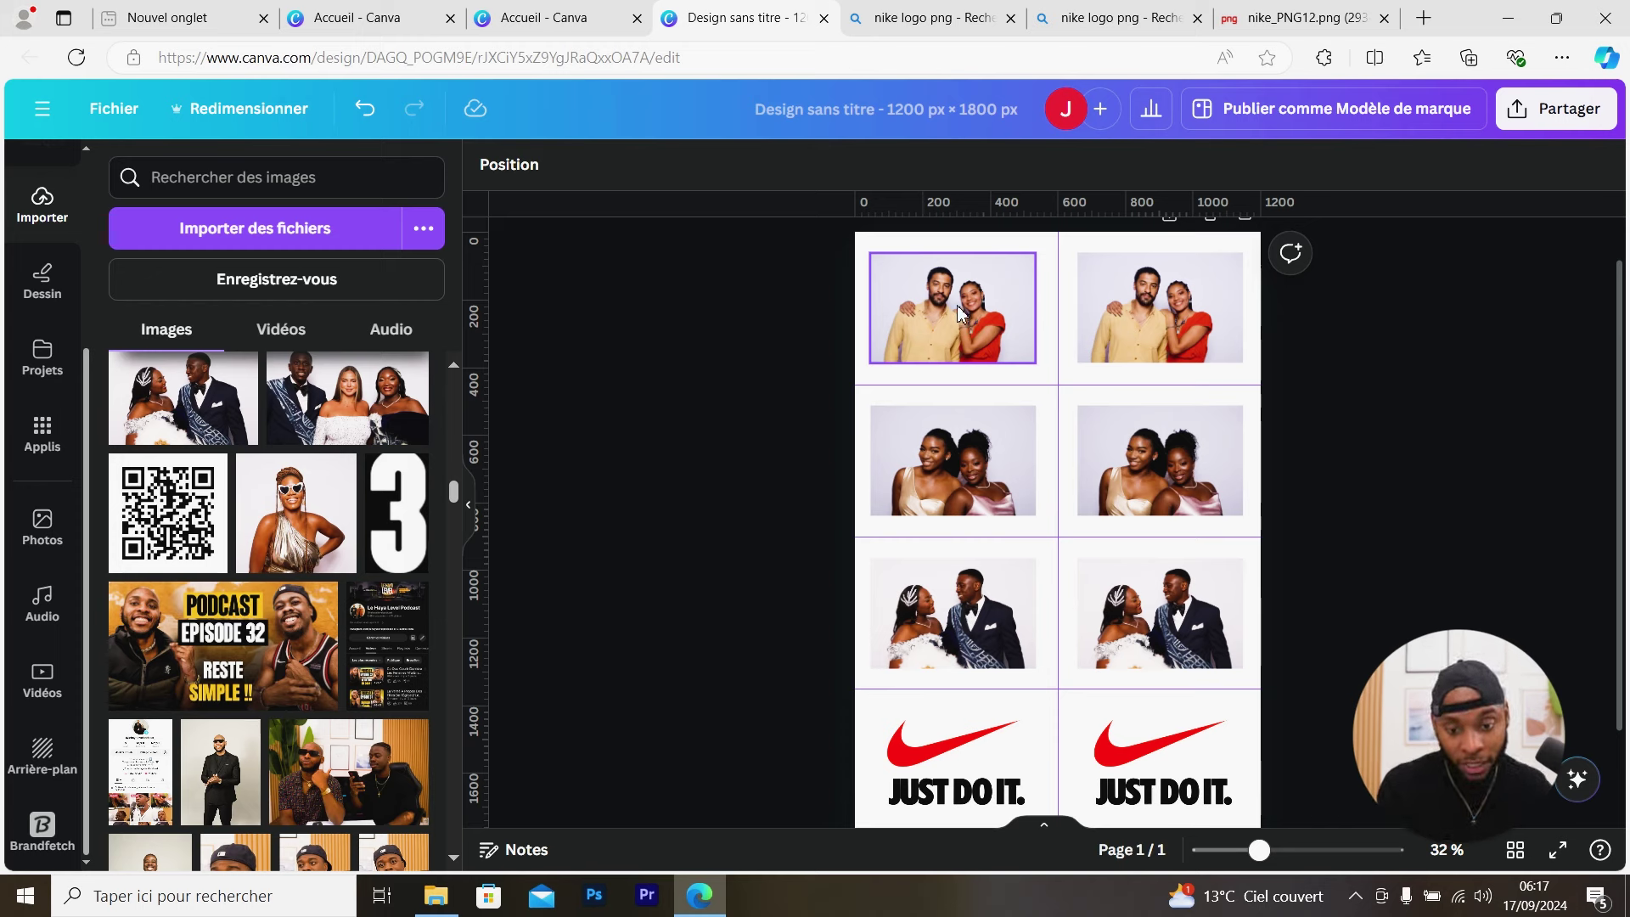
pyautogui.scroll(-2, 1219, 516)
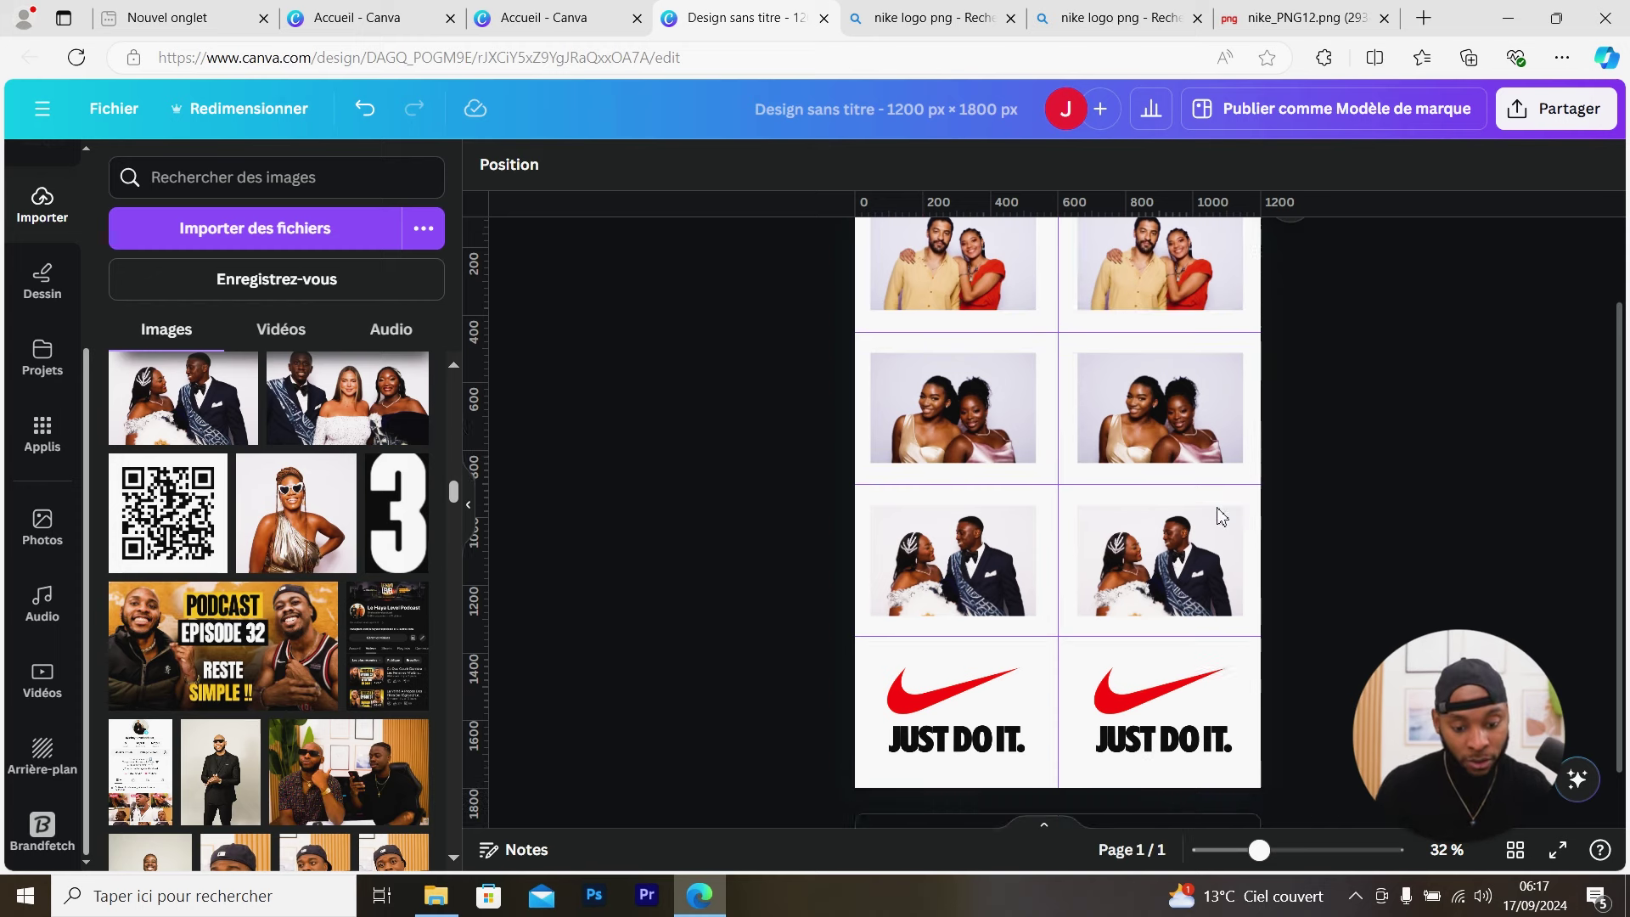
pyautogui.scroll(-1, 1220, 515)
pyautogui.scroll(3, 1162, 509)
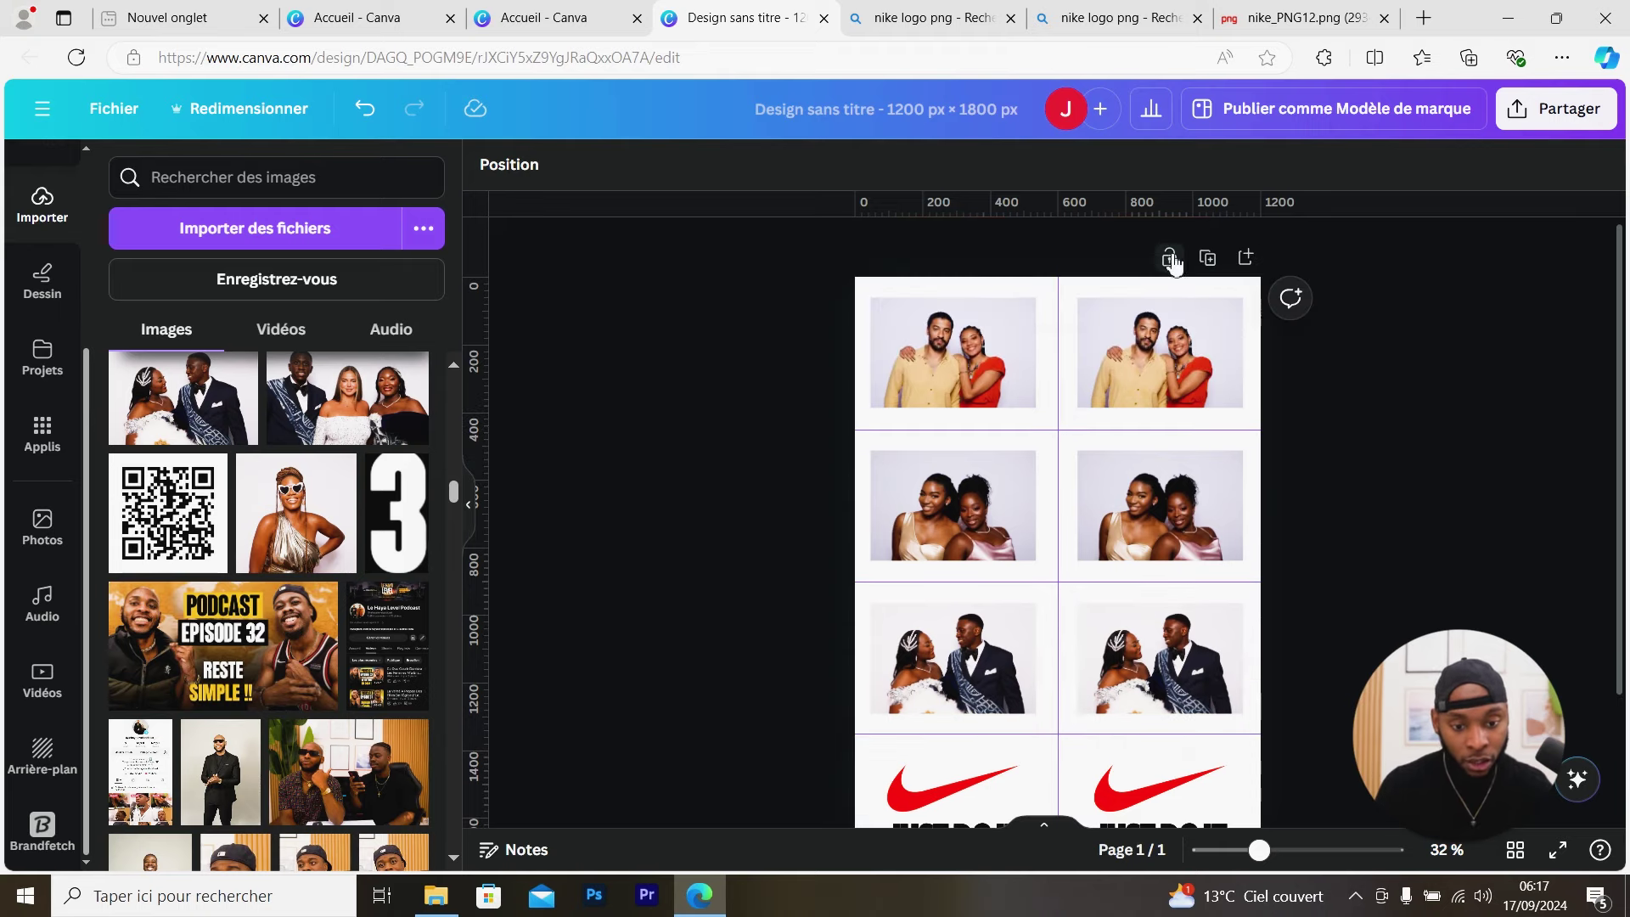
pyautogui.click(1207, 258)
pyautogui.scroll(3, 1095, 415)
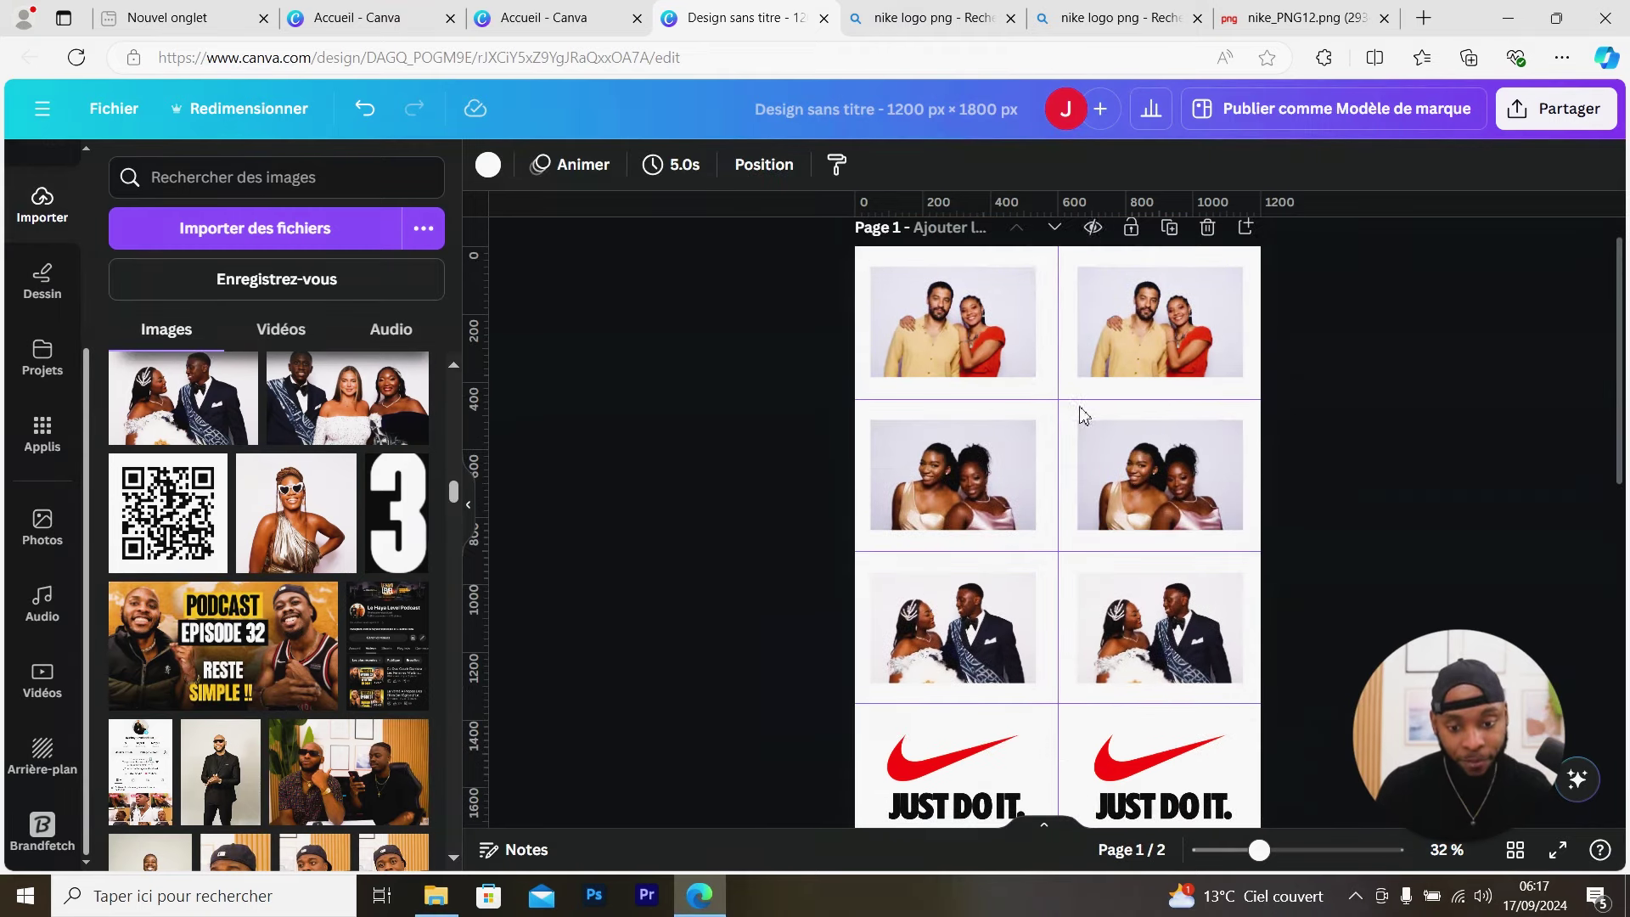
# On page 1, detach the yellow-and-red couple photos from both first-row frames and delete them, leaving the frames empty
pyautogui.click(983, 349)
pyautogui.rightClick(983, 349)
pyautogui.click(1164, 793)
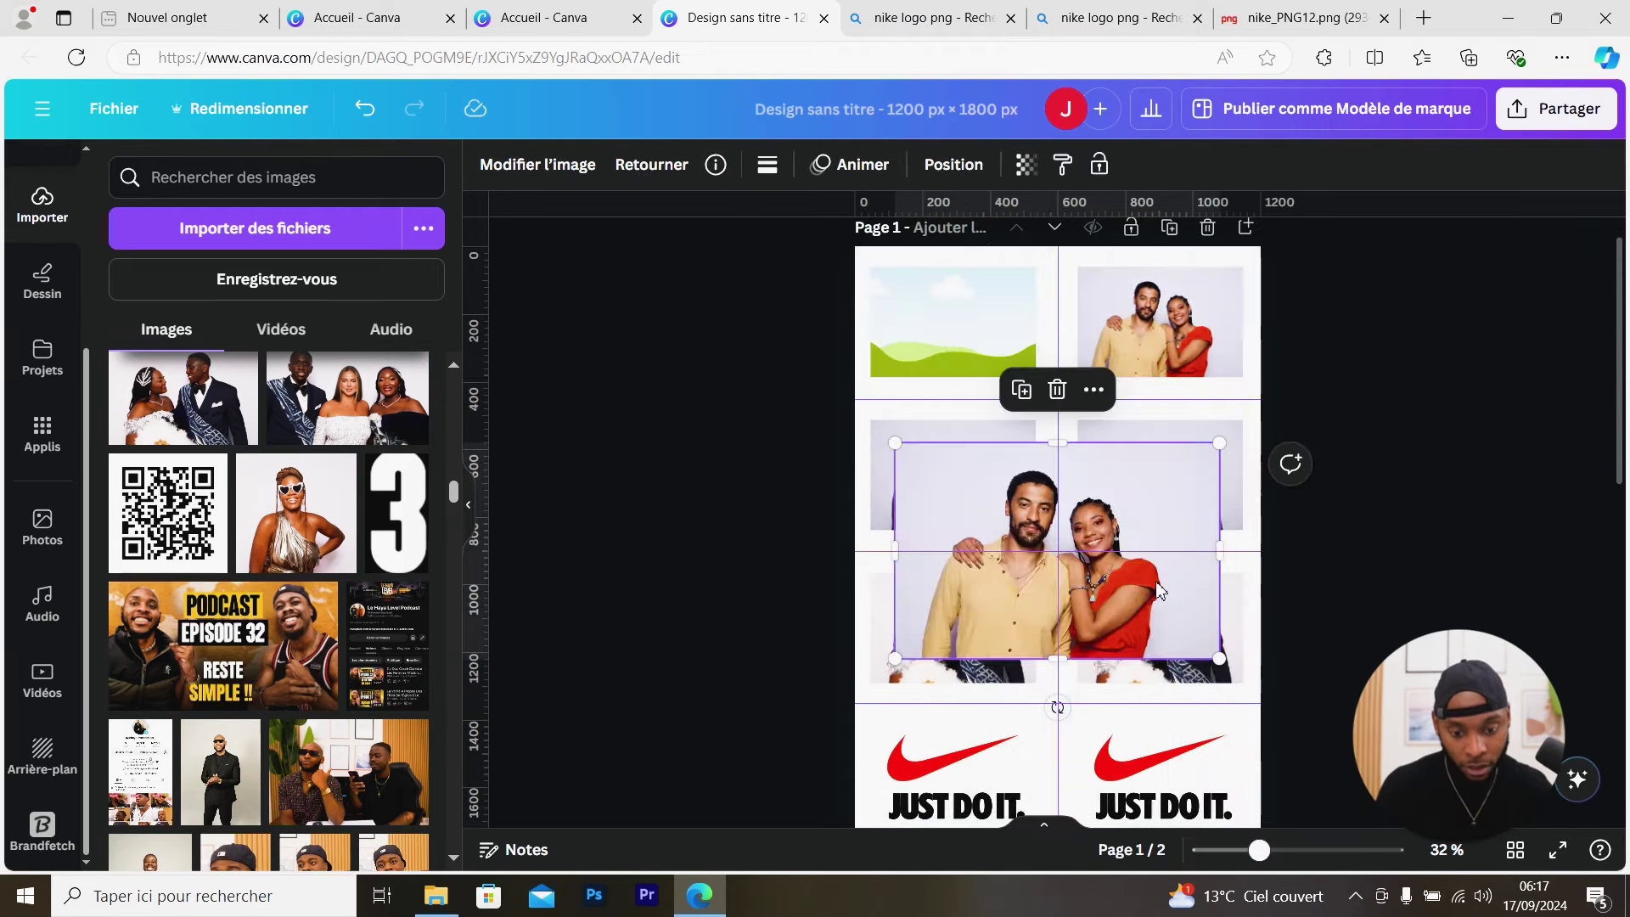
pyautogui.press('Delete')
pyautogui.click(984, 336)
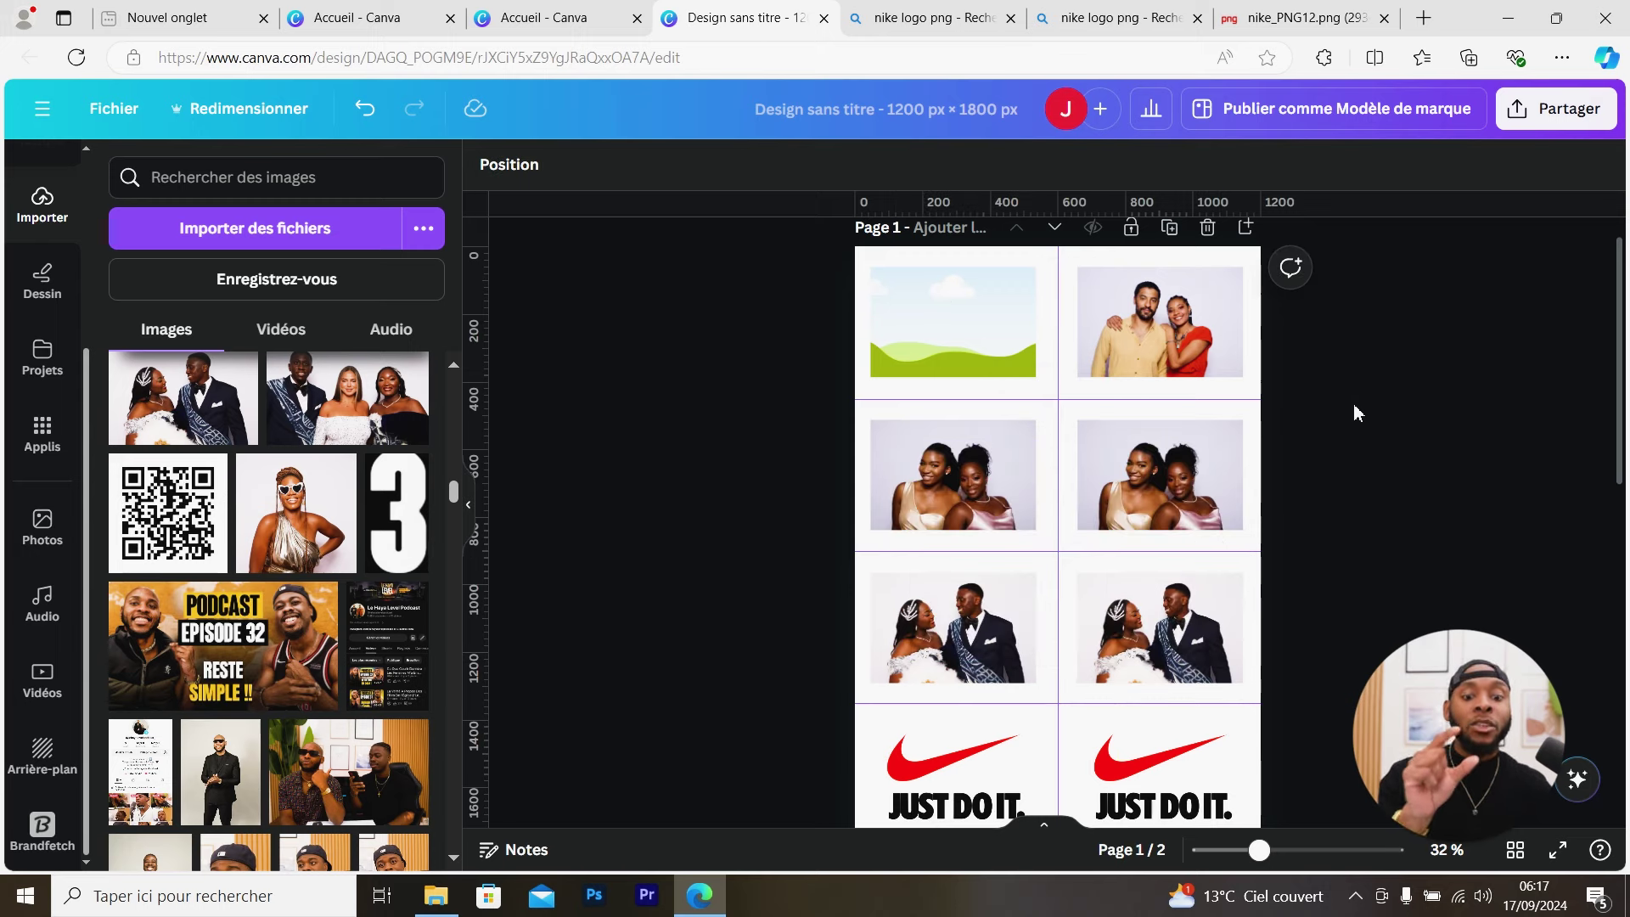
pyautogui.click(1134, 368)
pyautogui.rightClick(1133, 348)
pyautogui.click(1280, 799)
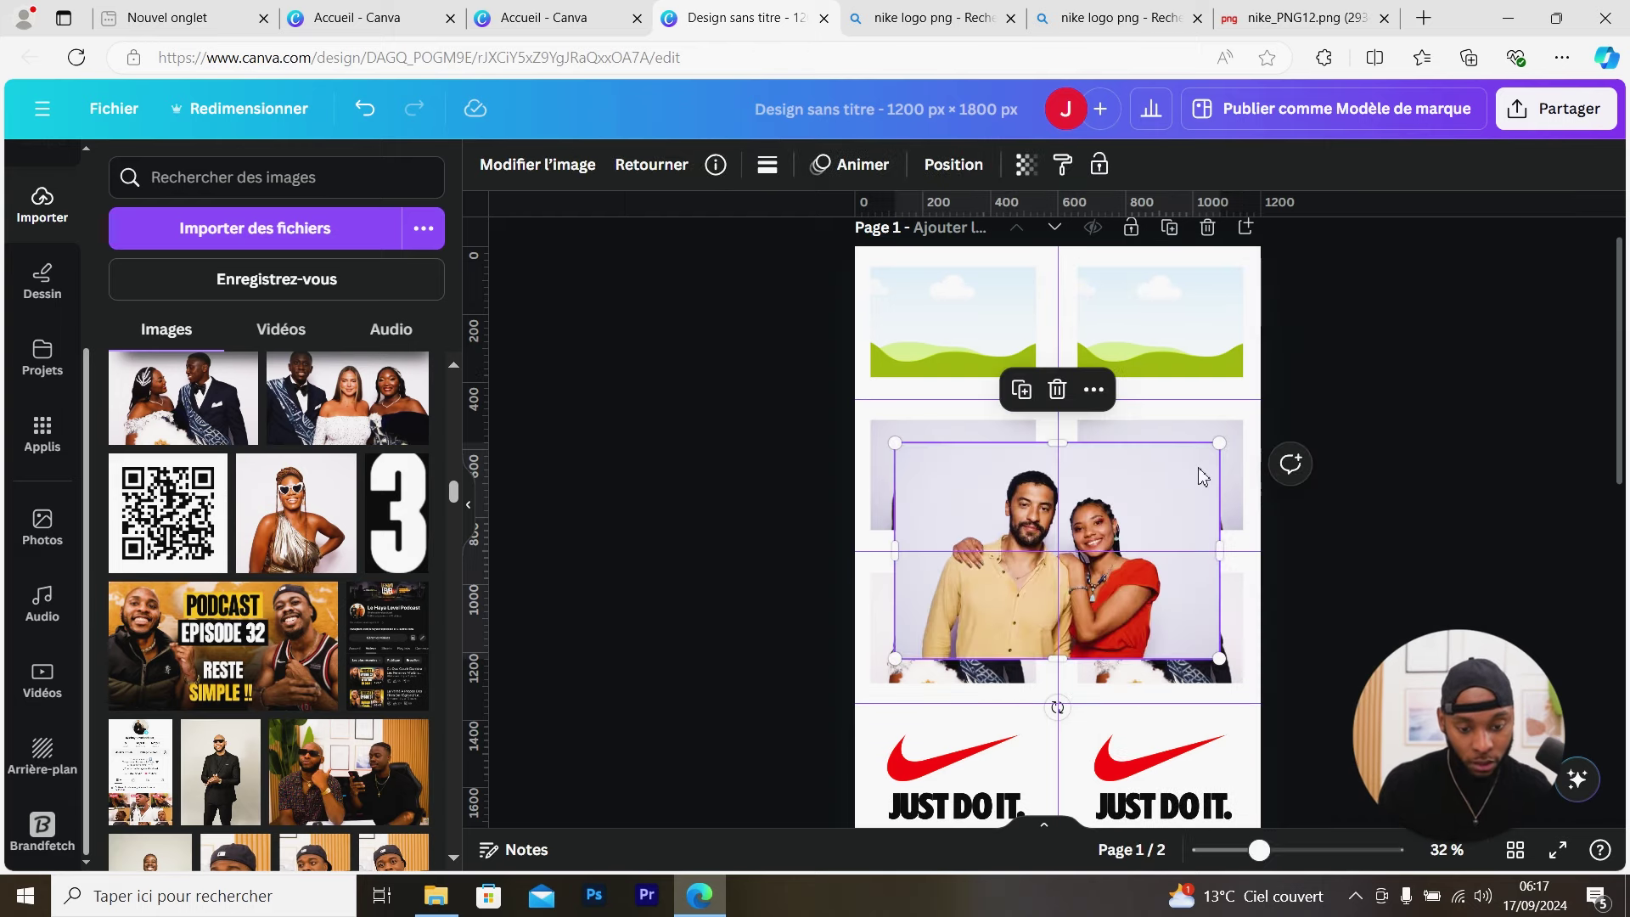
pyautogui.press('Delete')
# Detach and delete the two women's photos from both second-row frames on page 1
pyautogui.rightClick(1152, 543)
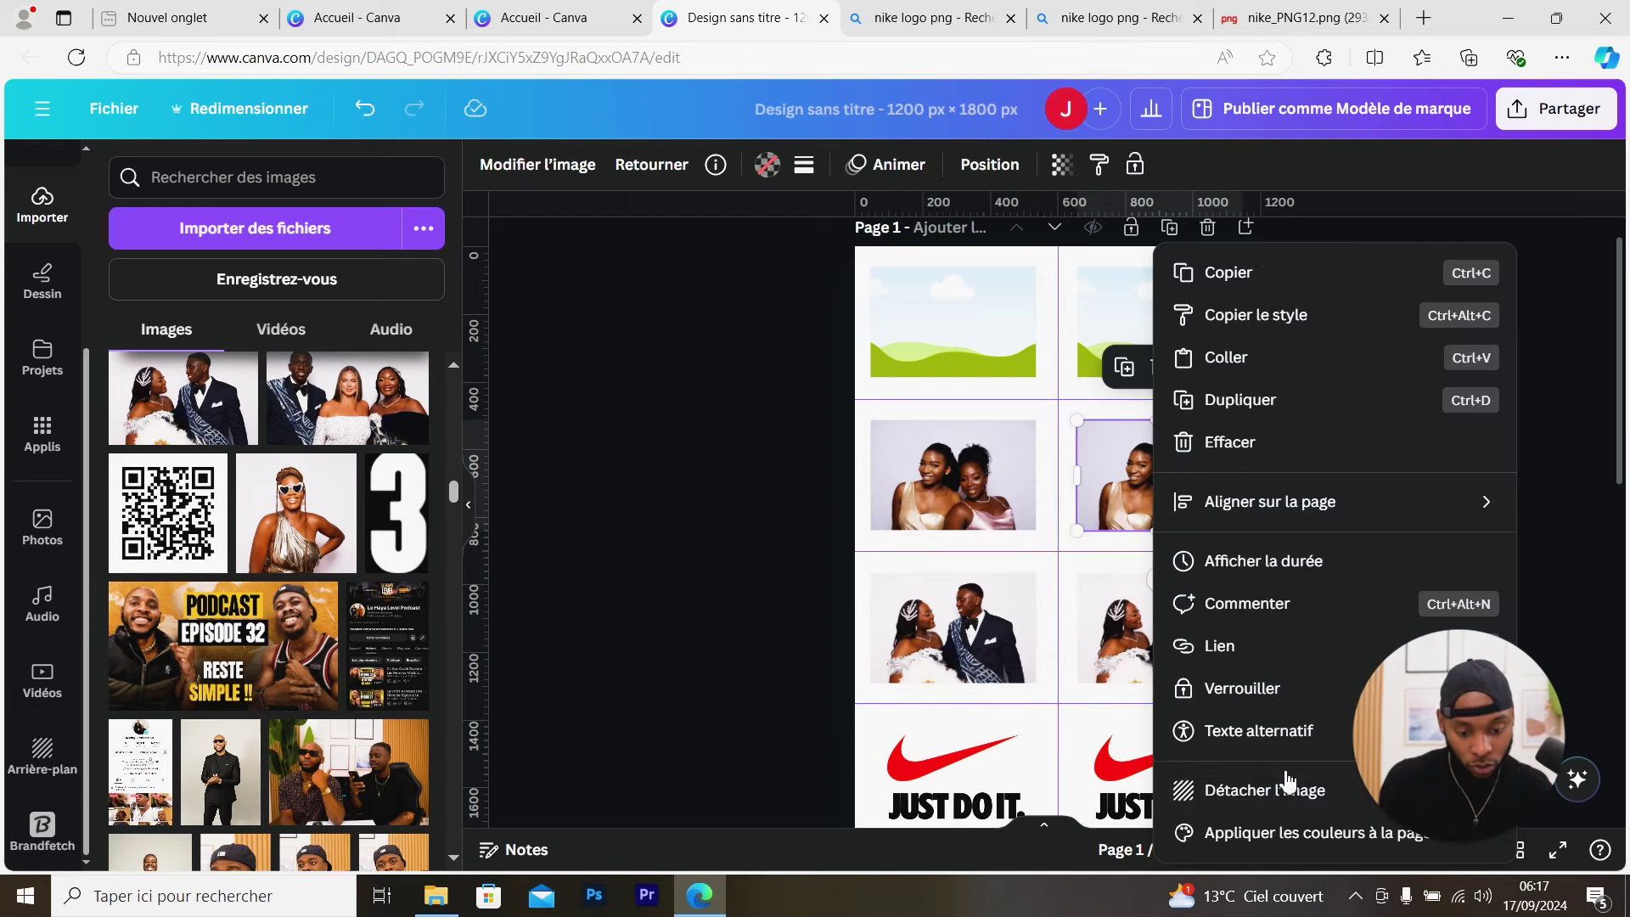
pyautogui.click(1248, 785)
pyautogui.press('Delete')
pyautogui.rightClick(995, 502)
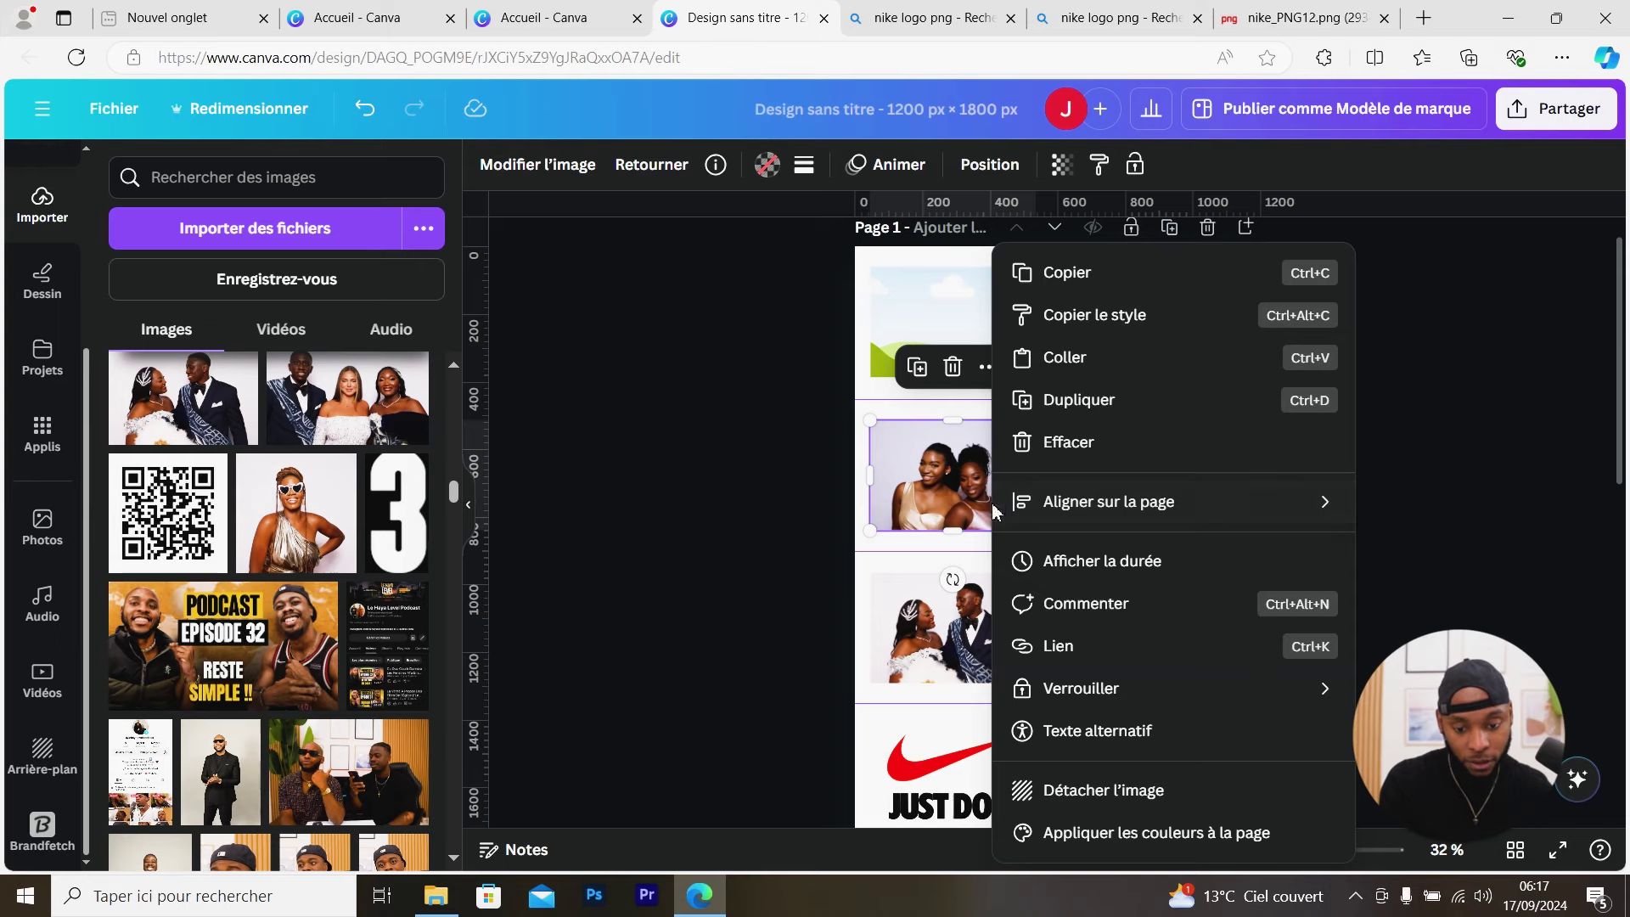
pyautogui.click(1172, 785)
pyautogui.press('Delete')
# Detach and delete the bride and suited man's photos from both third-row frames on page 1
pyautogui.click(952, 629)
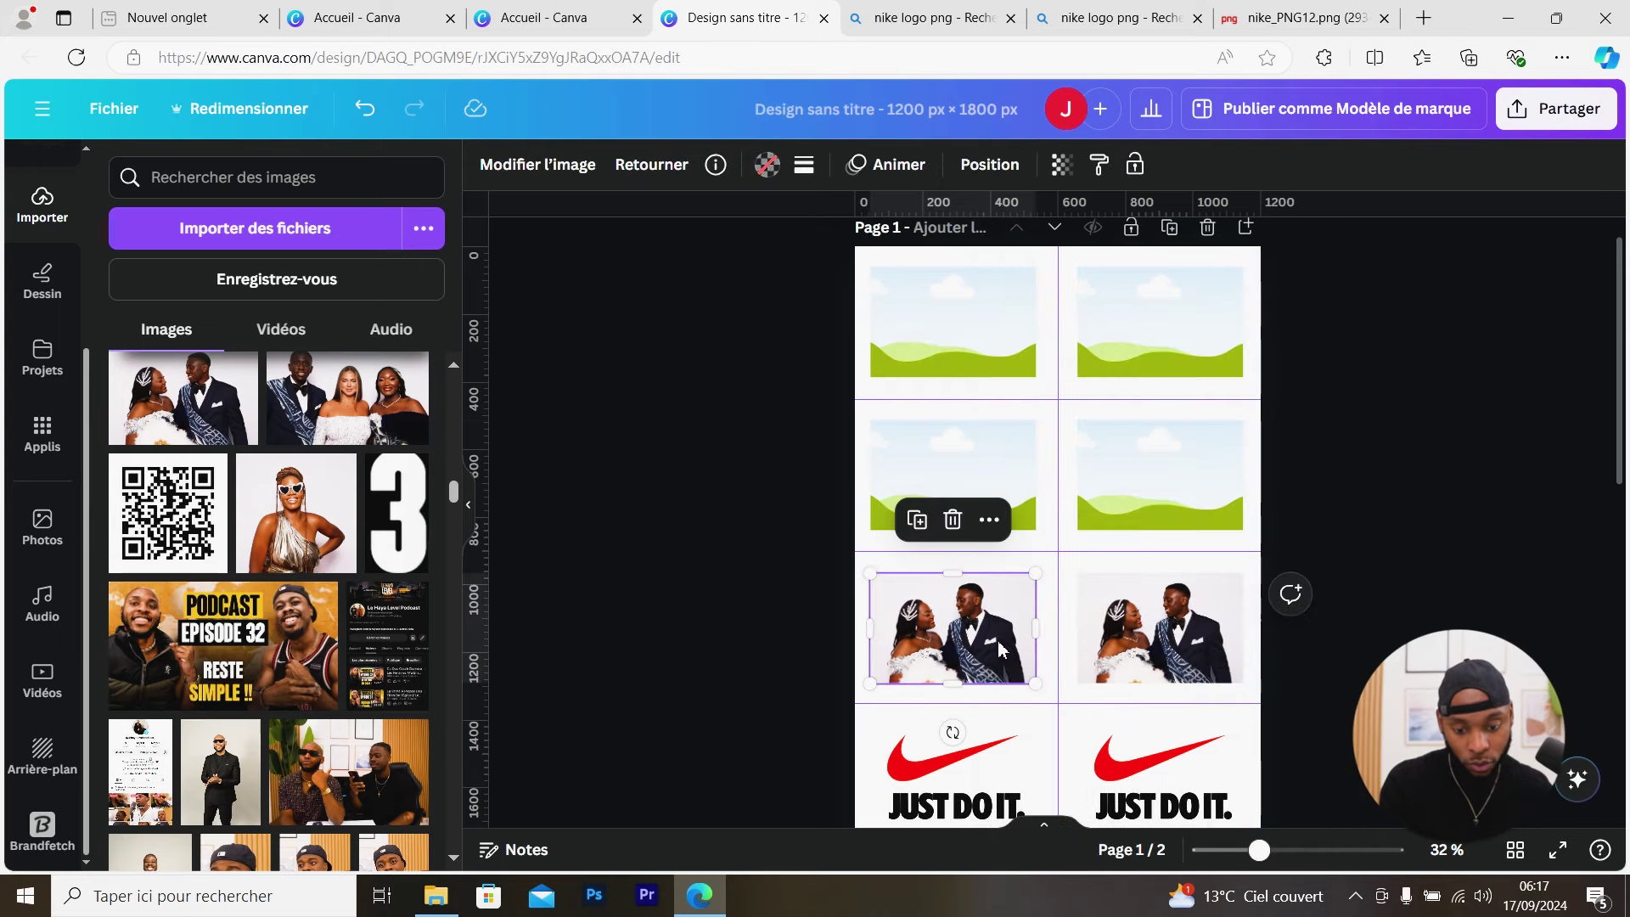
pyautogui.rightClick(991, 611)
pyautogui.click(1095, 785)
pyautogui.press('Delete')
pyautogui.rightClick(1155, 647)
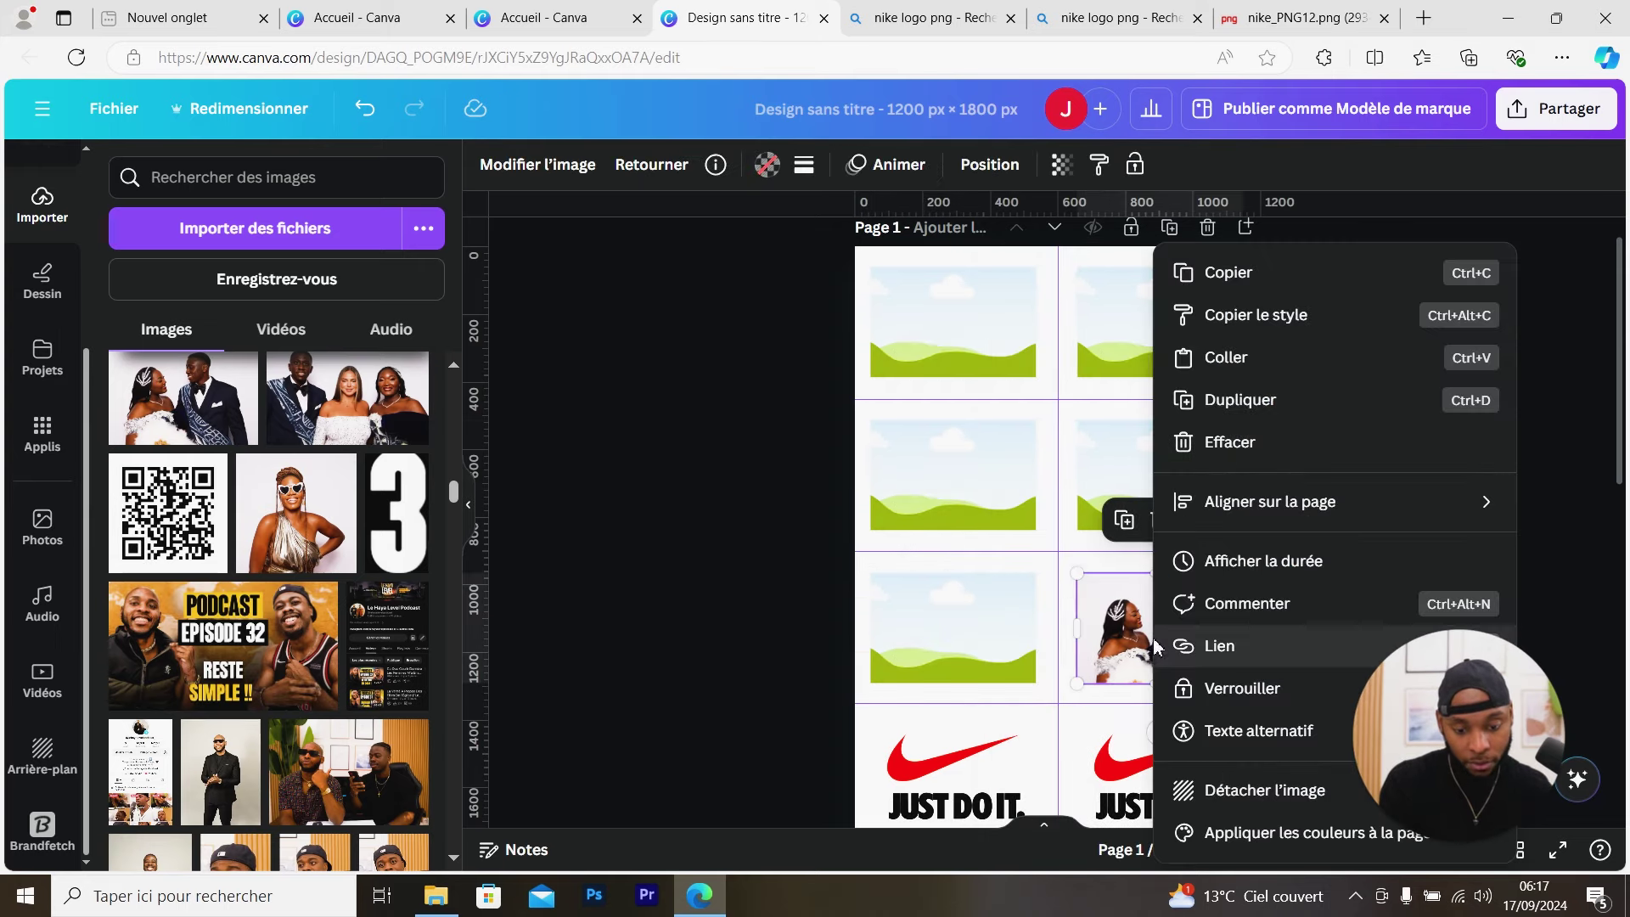
pyautogui.click(1185, 786)
pyautogui.press('Delete')
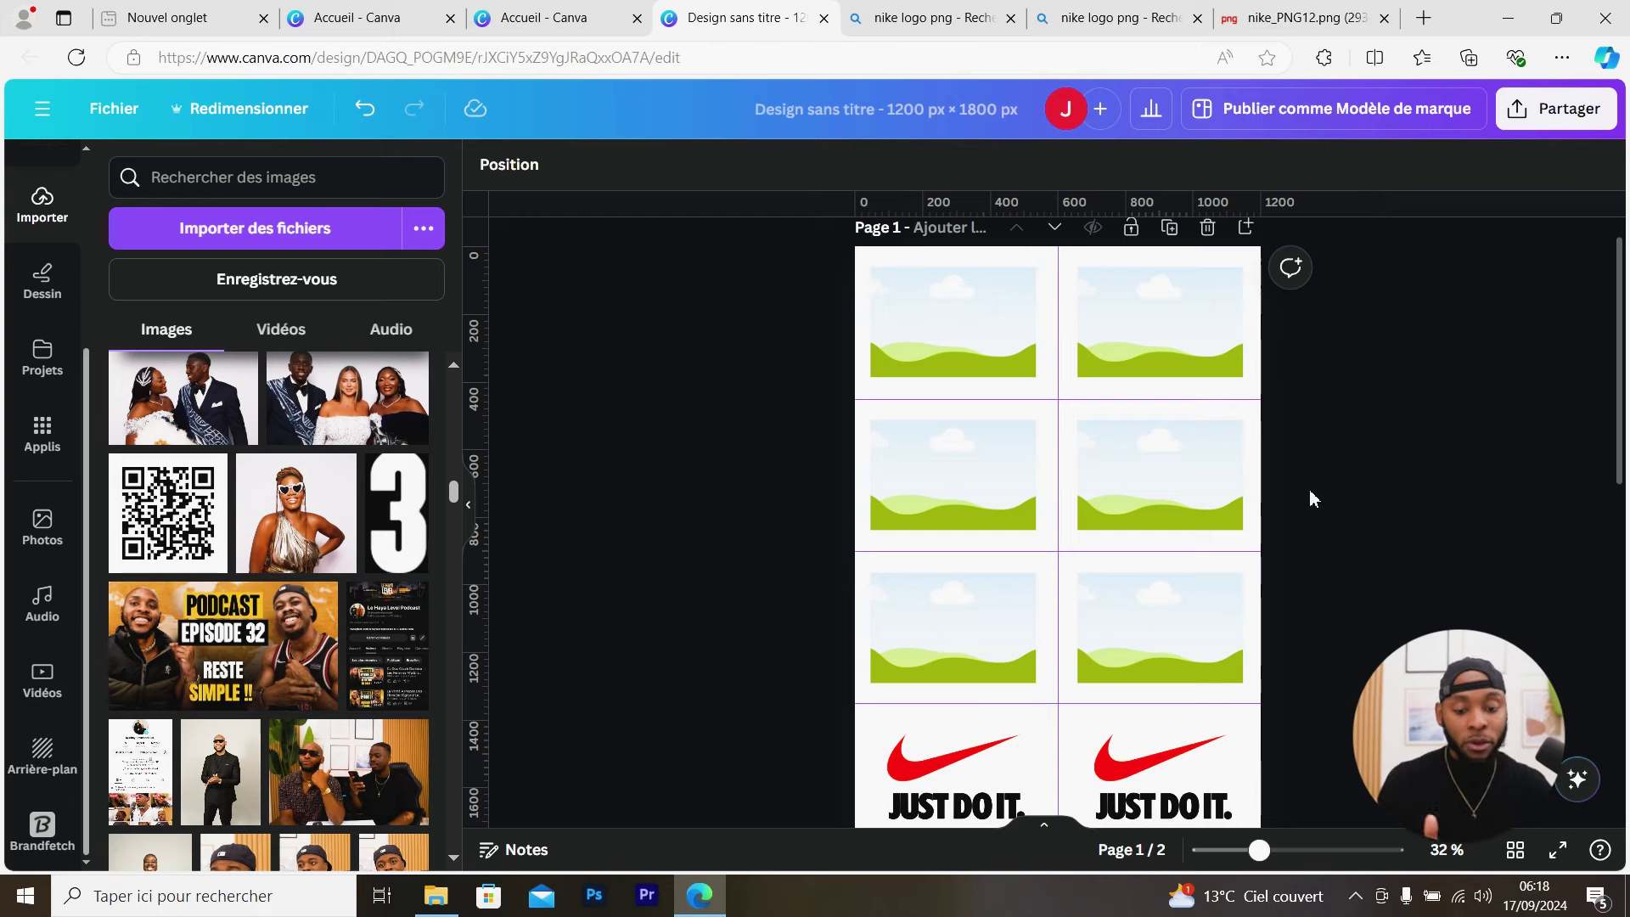
# Download only page 2, the version filled with sample photos, as a PNG
pyautogui.scroll(-2, 1362, 492)
pyautogui.scroll(-10, 1331, 450)
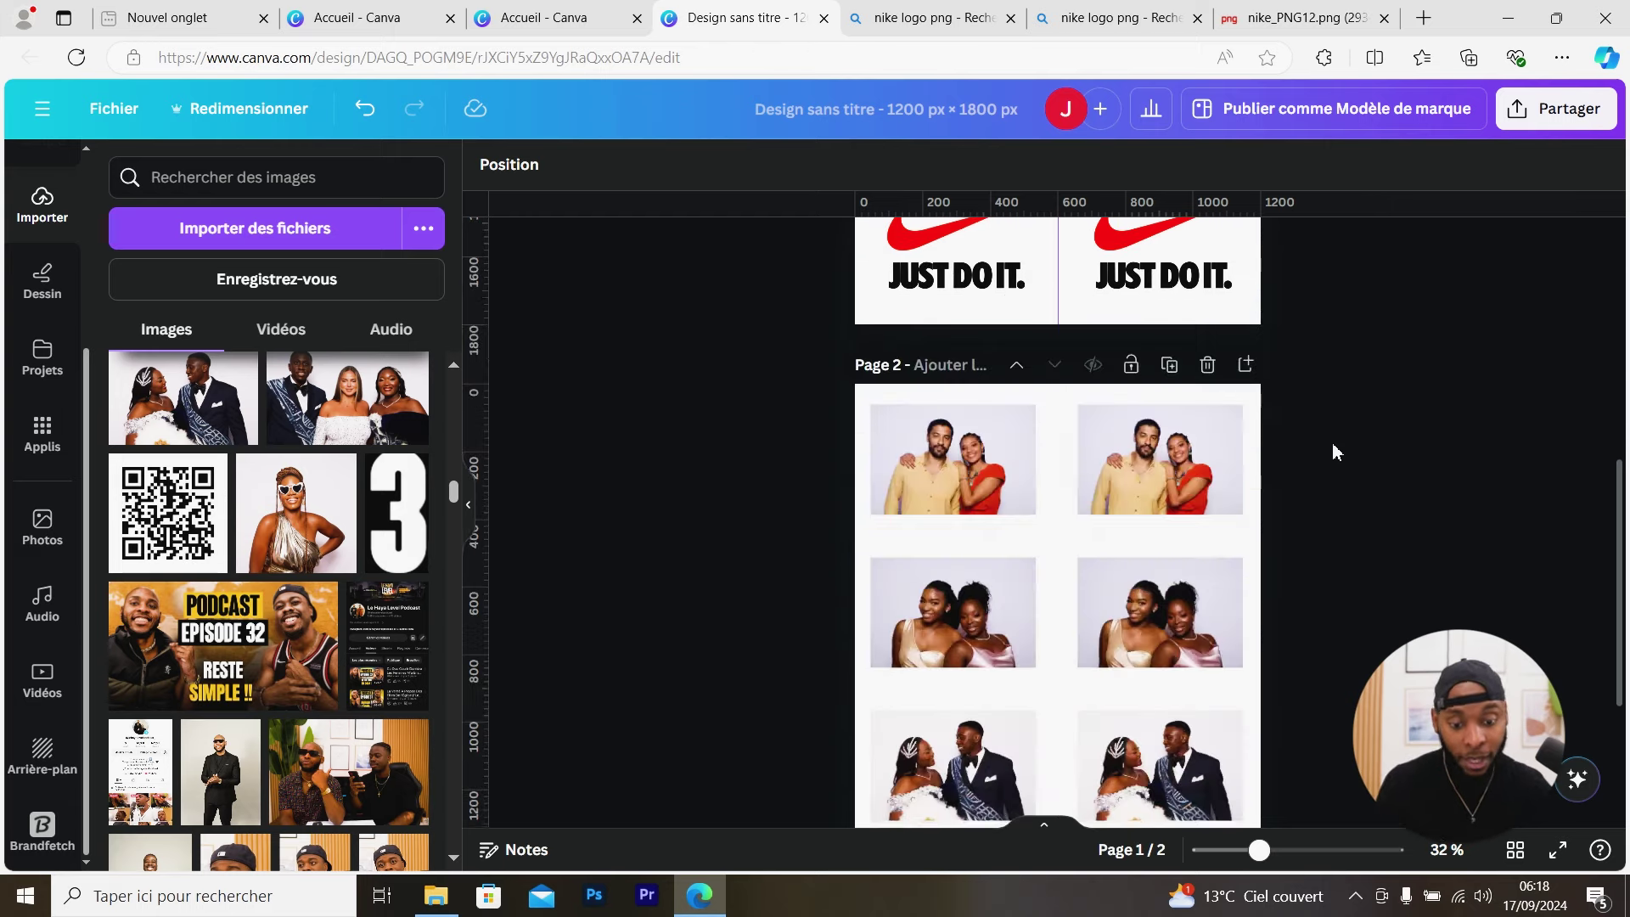
pyautogui.scroll(3, 1026, 462)
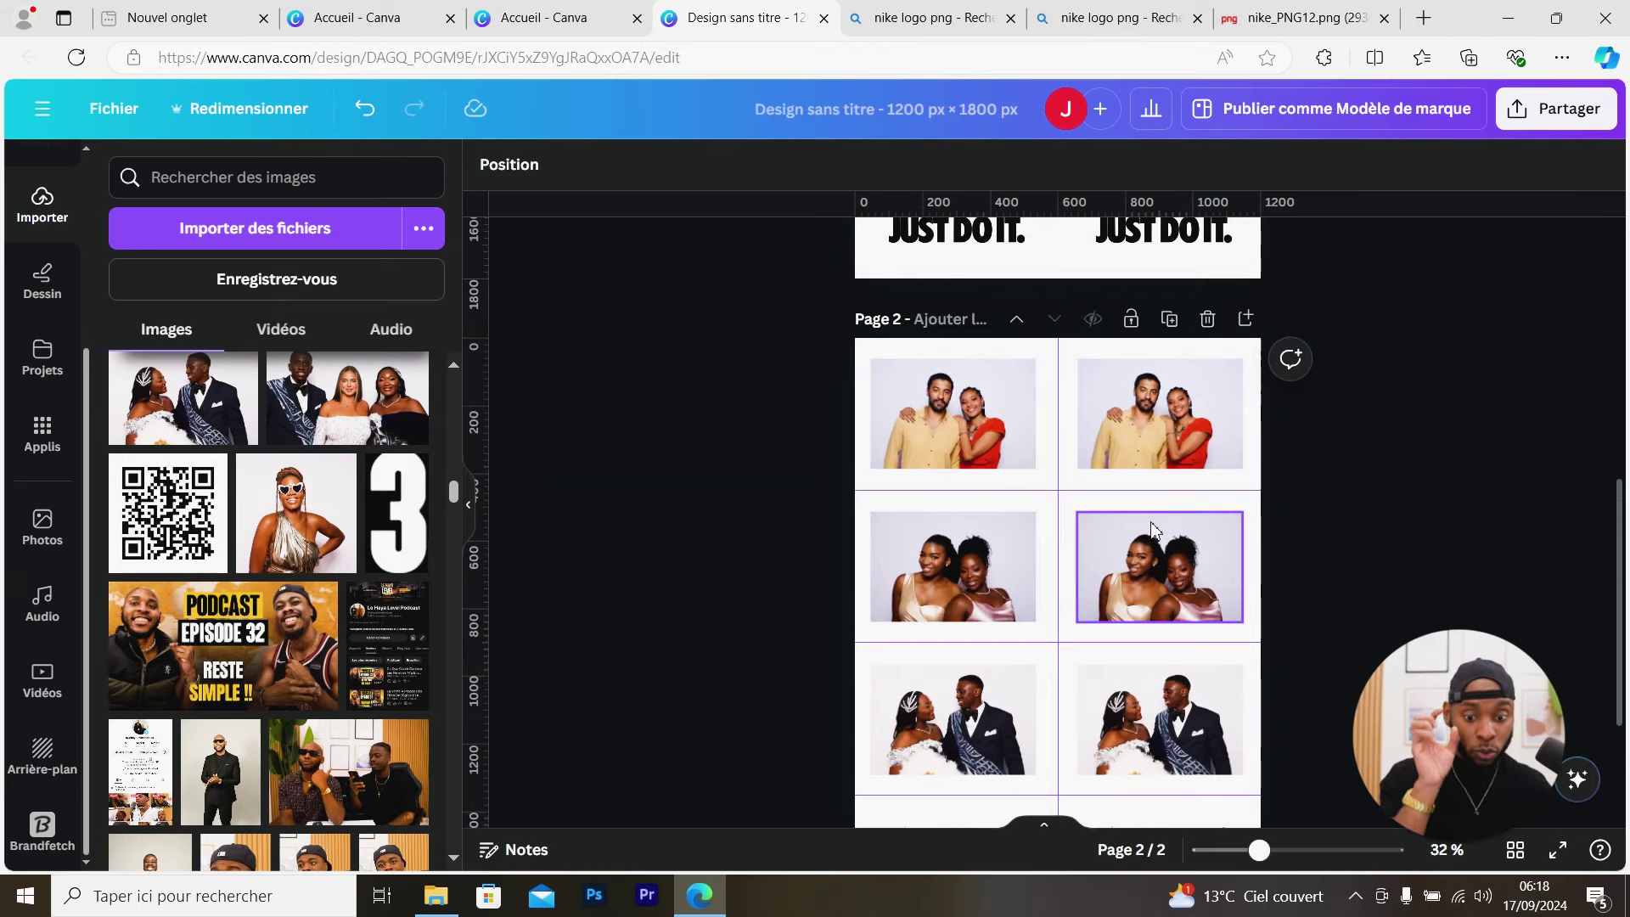
pyautogui.scroll(7, 1307, 584)
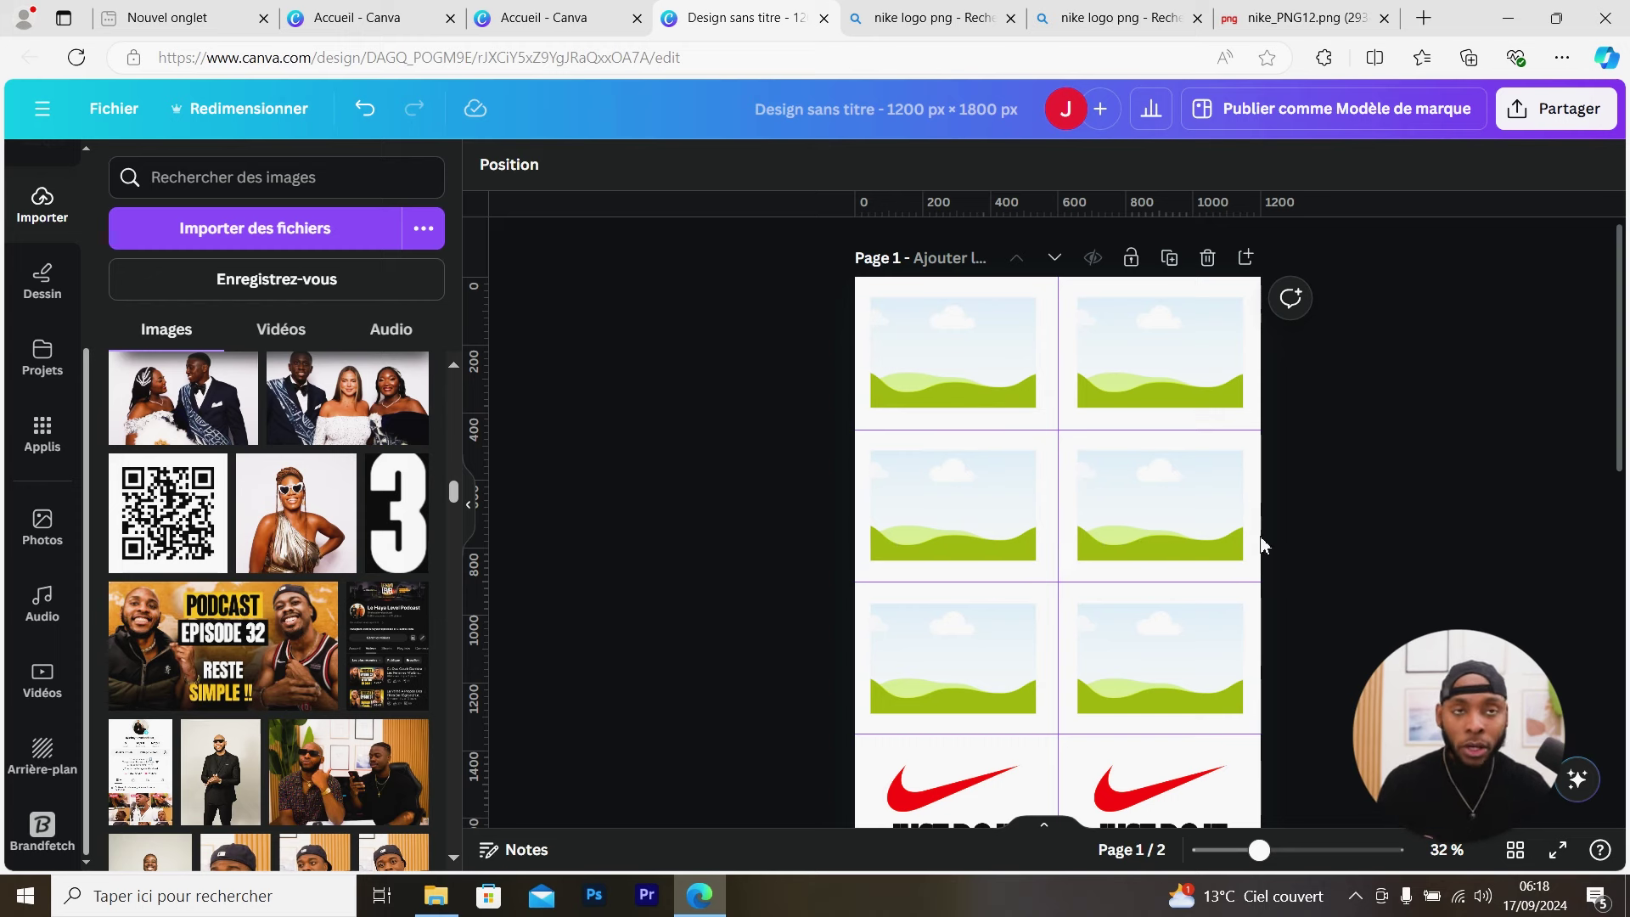
pyautogui.scroll(-5, 1257, 548)
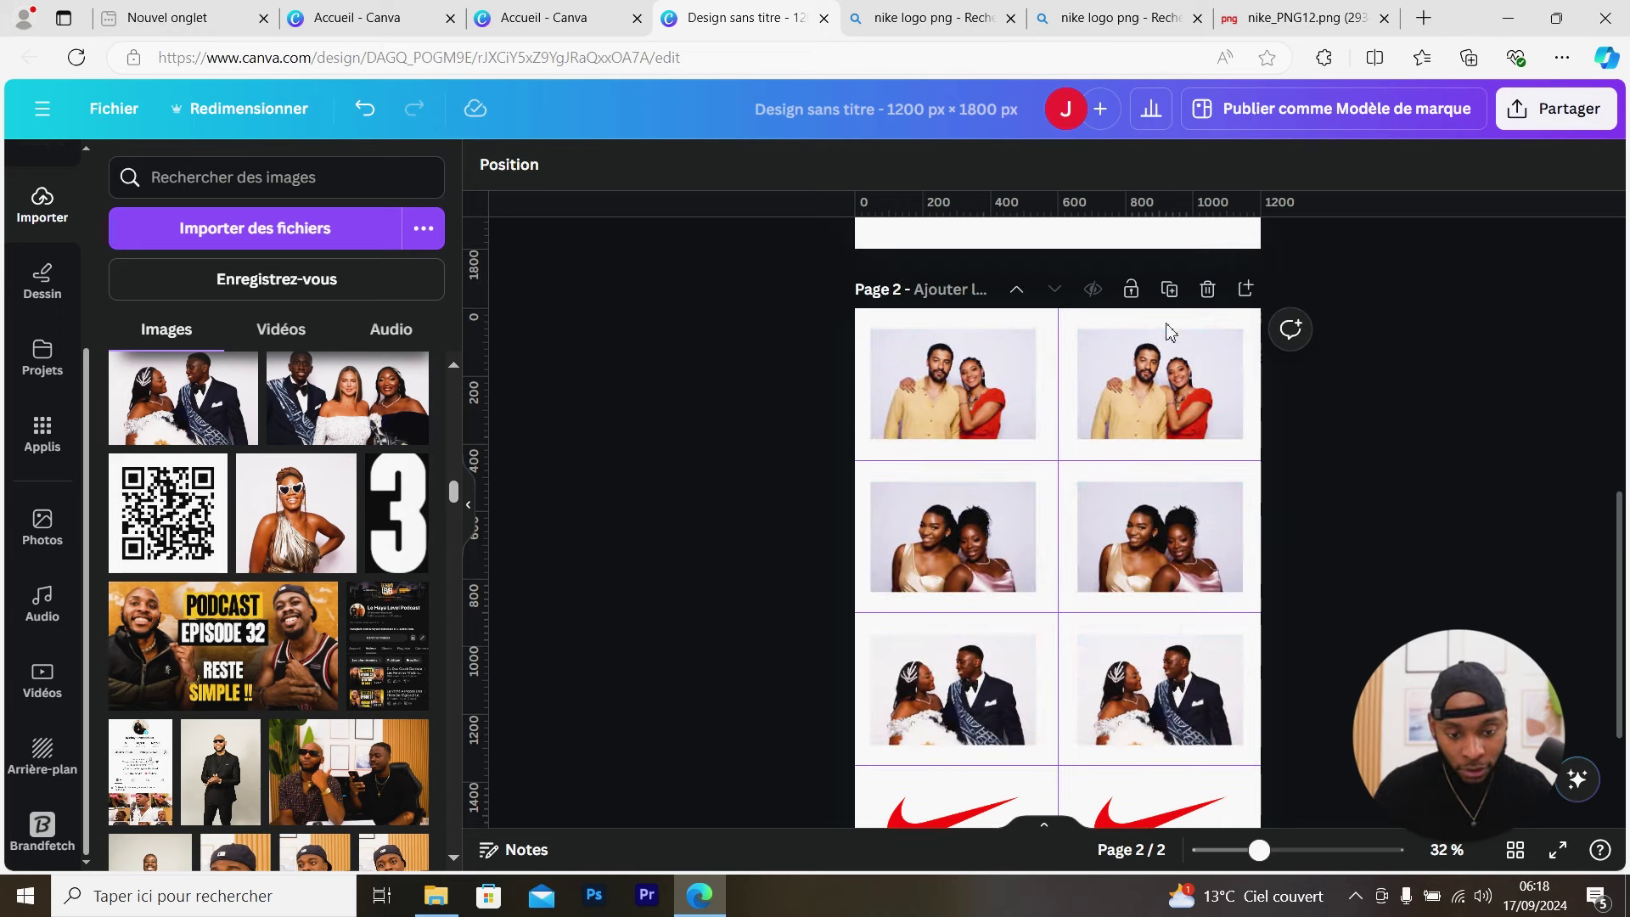
pyautogui.click(1587, 122)
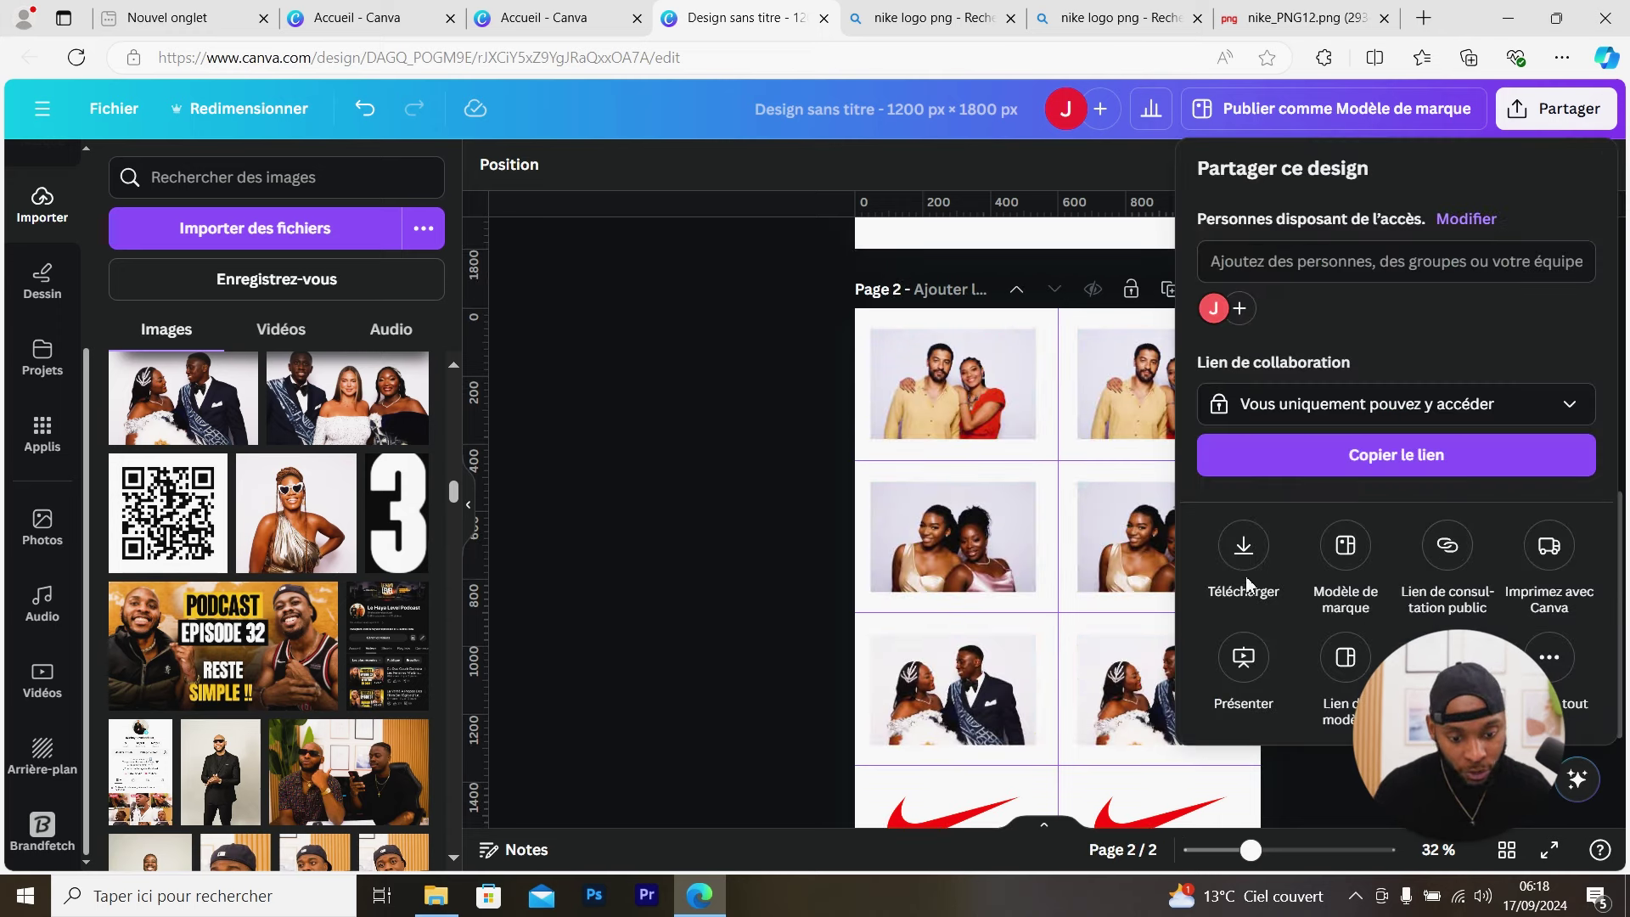
pyautogui.click(1242, 577)
pyautogui.click(1371, 553)
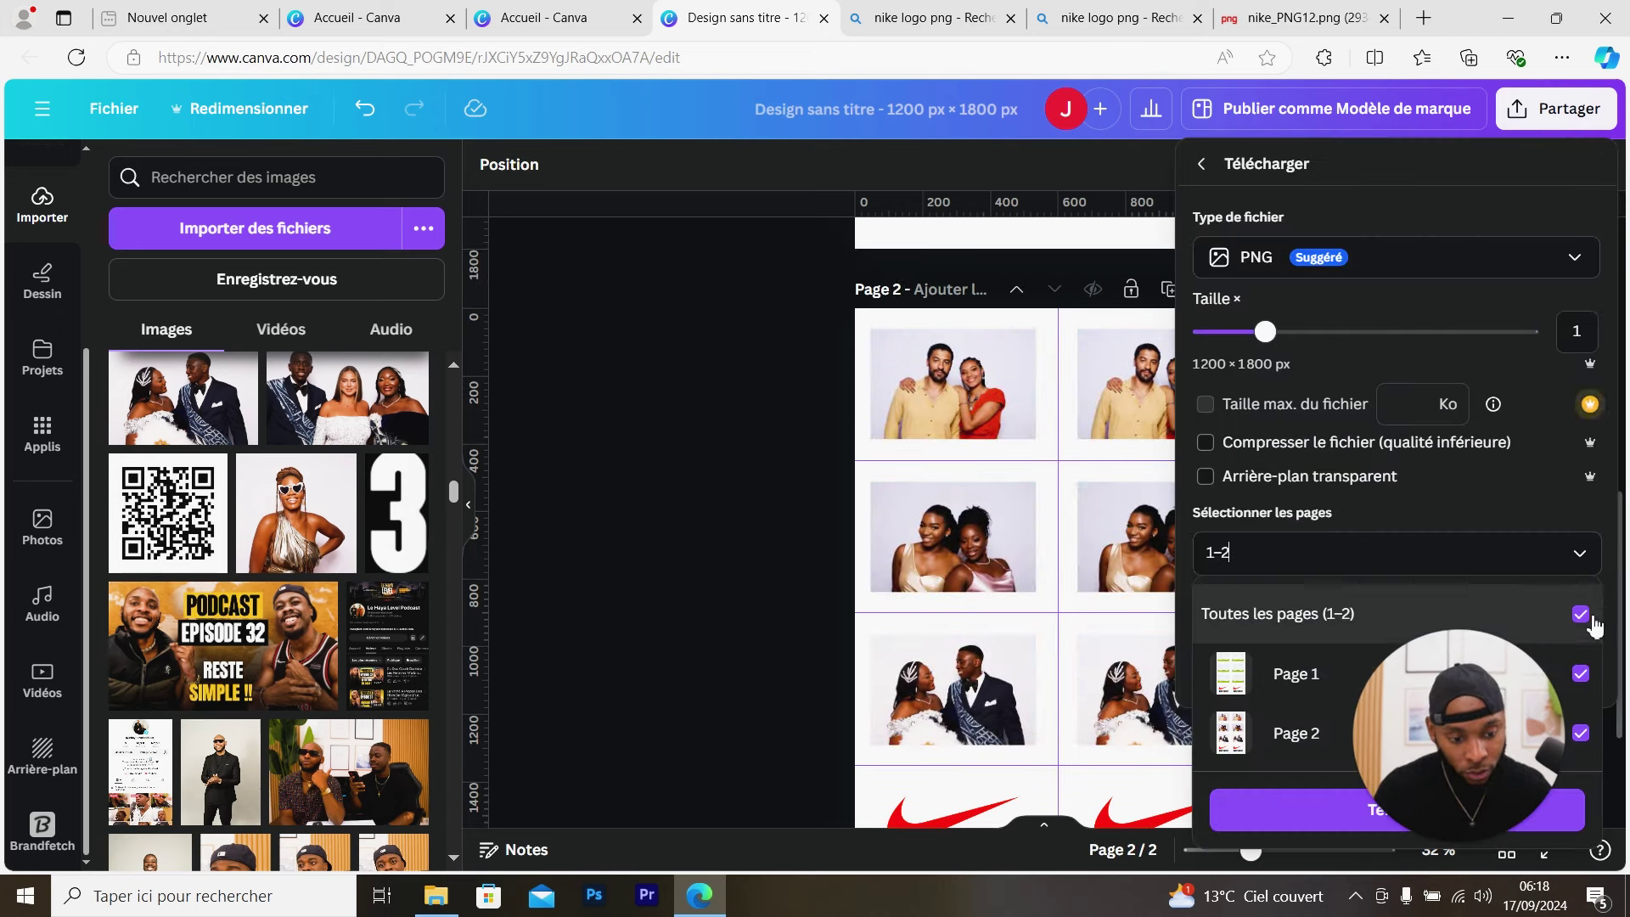
pyautogui.click(1586, 612)
pyautogui.click(1564, 733)
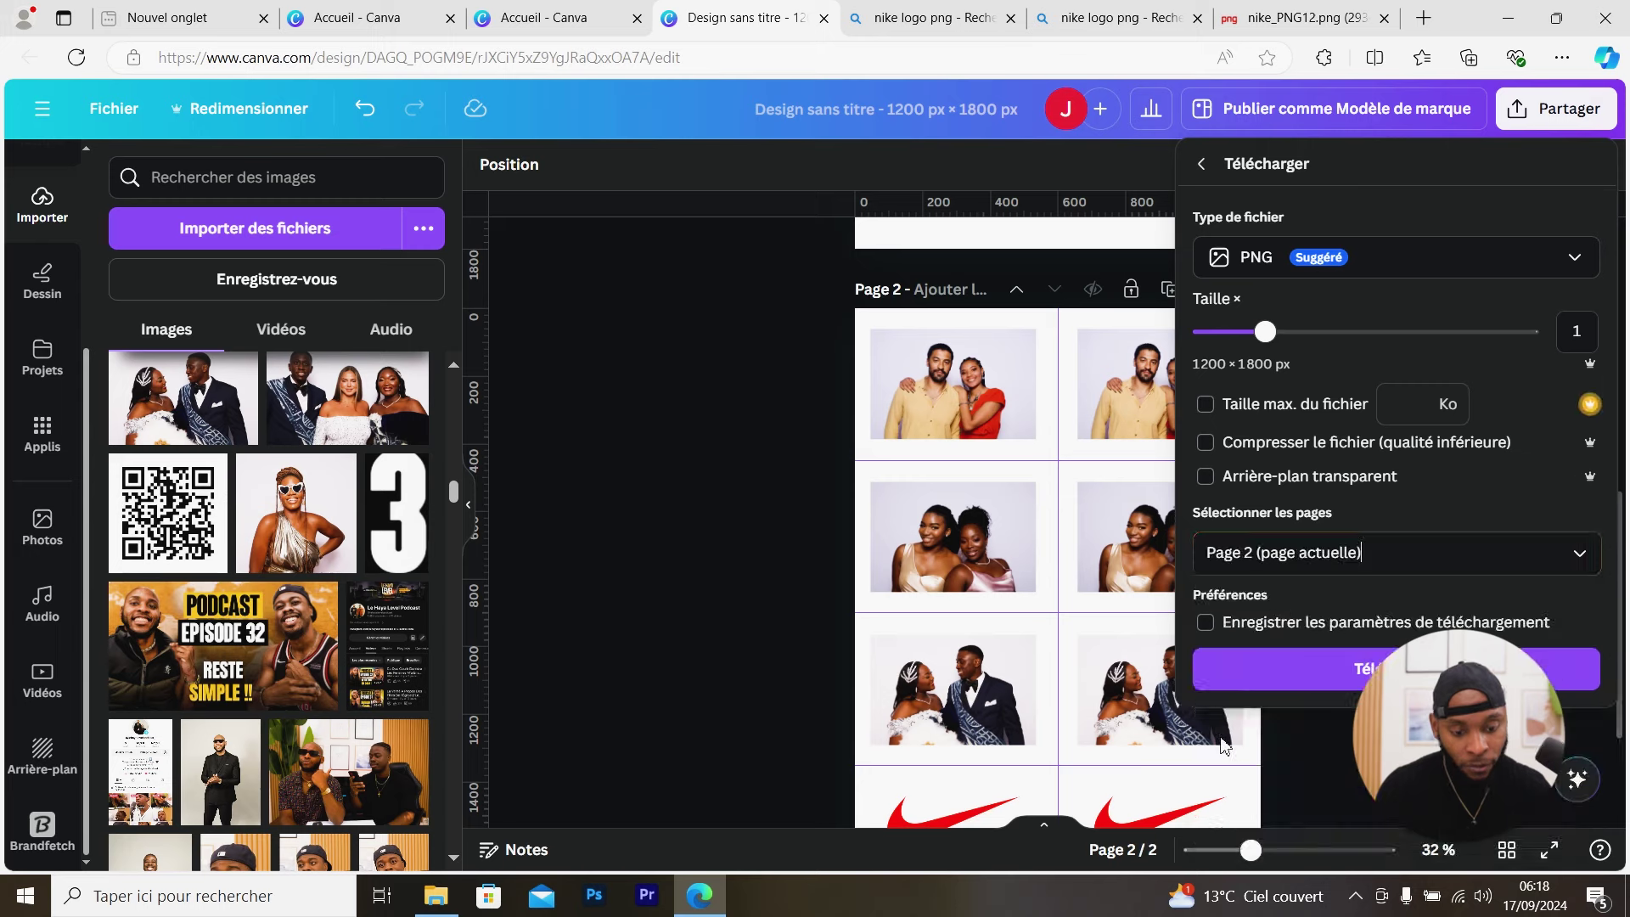
pyautogui.click(1247, 689)
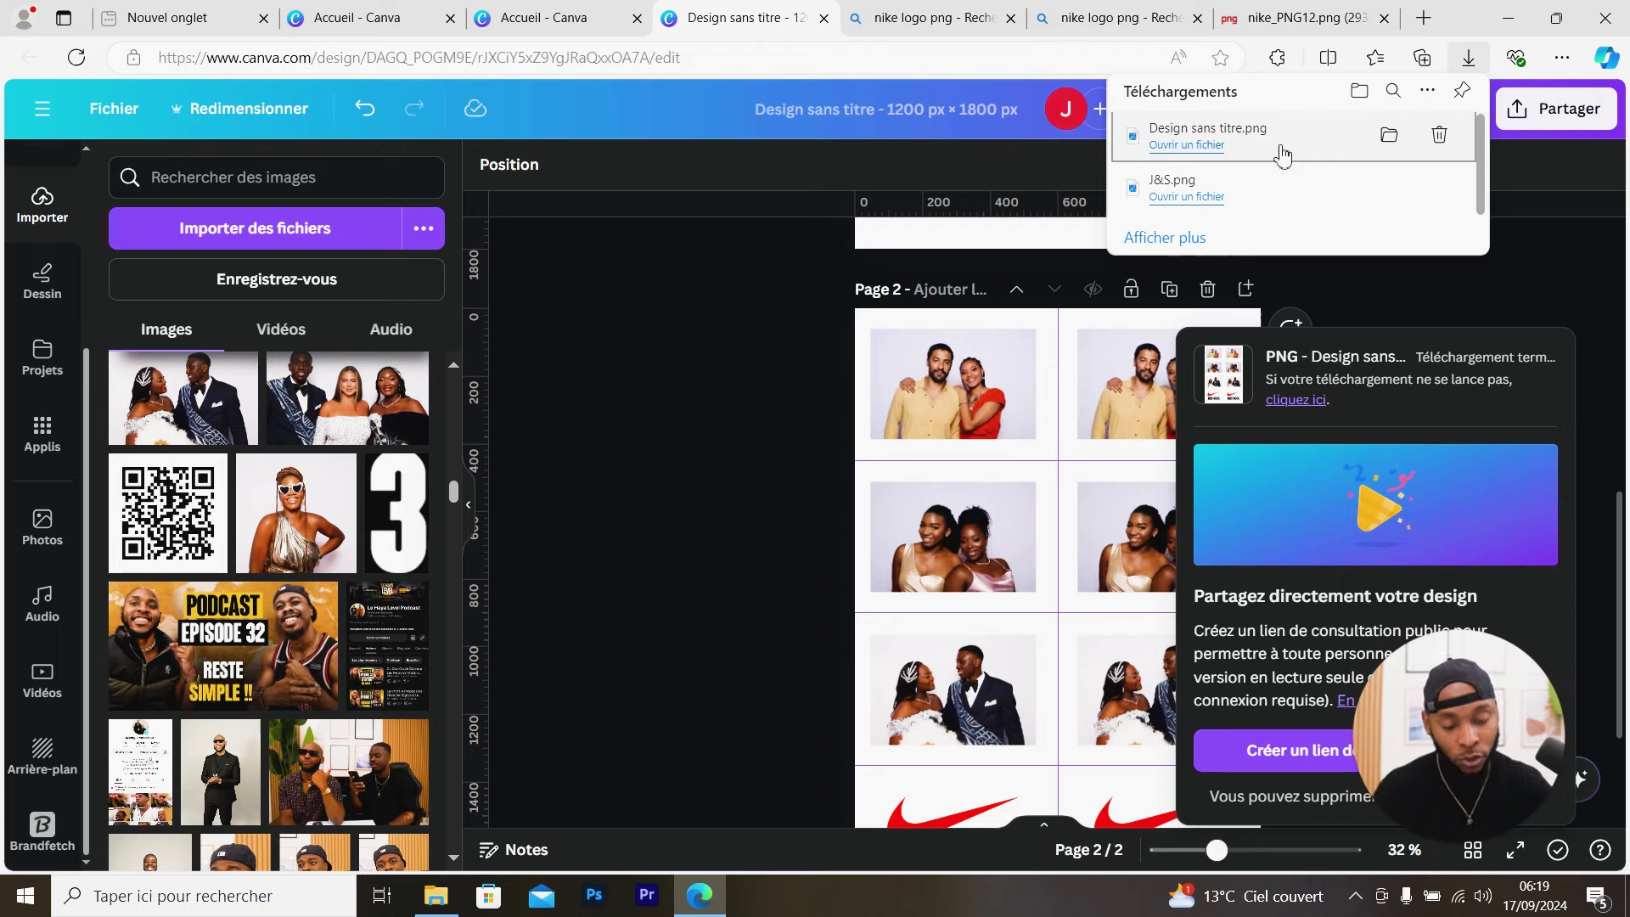
# Open the downloaded "Design sans titre.png" in the image viewer and maximize it to inspect the exported strips
pyautogui.click(1222, 156)
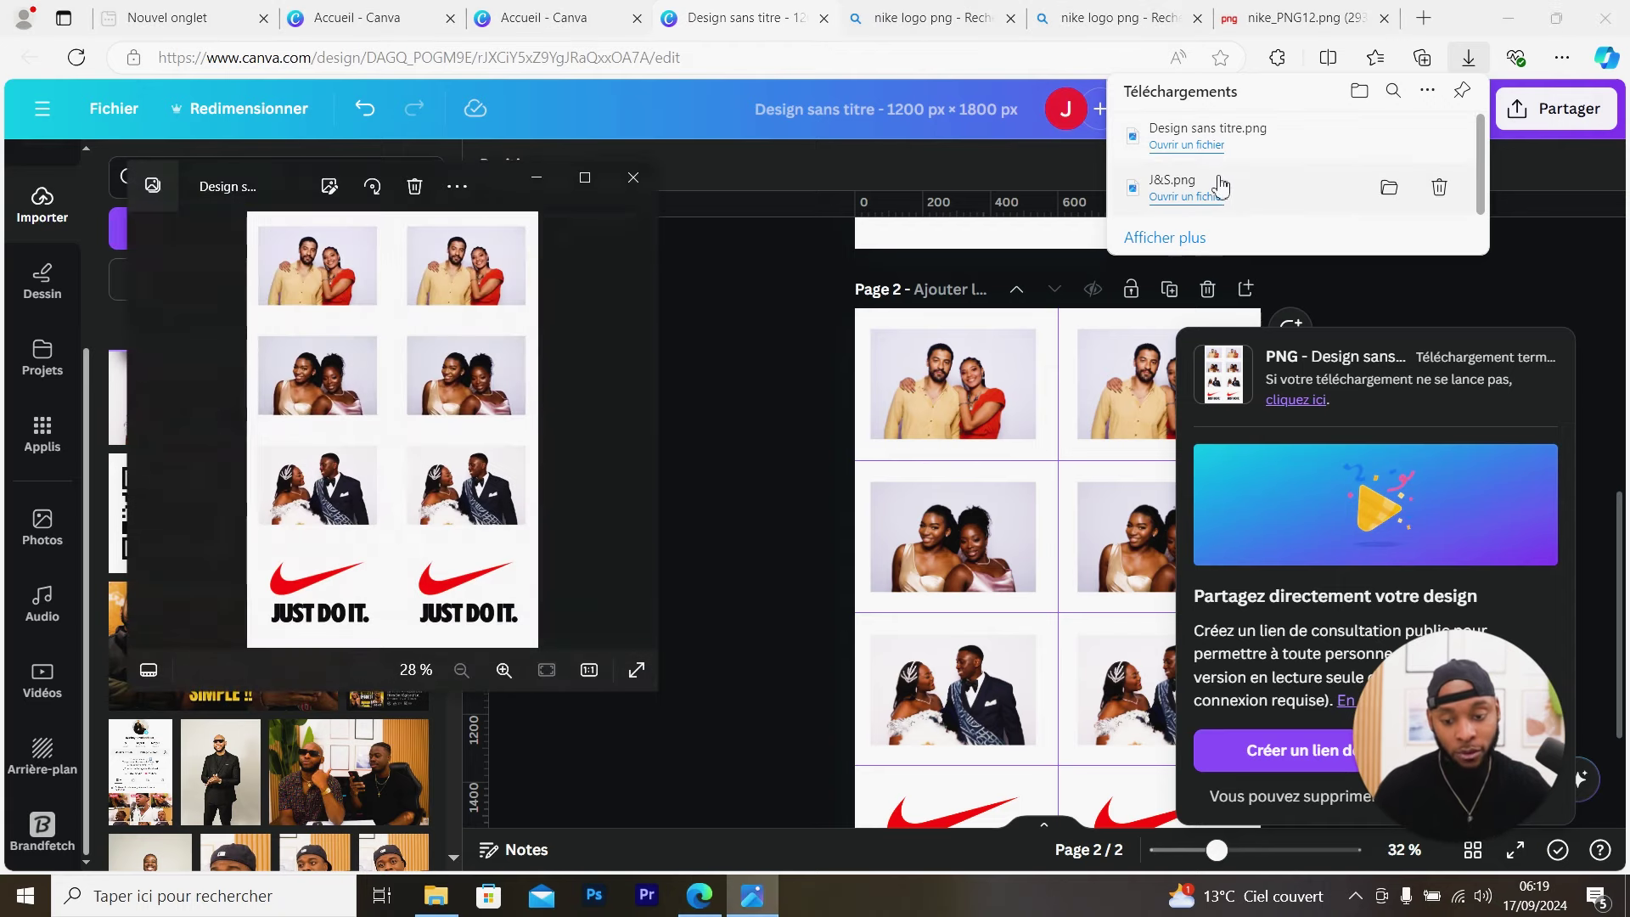
pyautogui.doubleClick(611, 201)
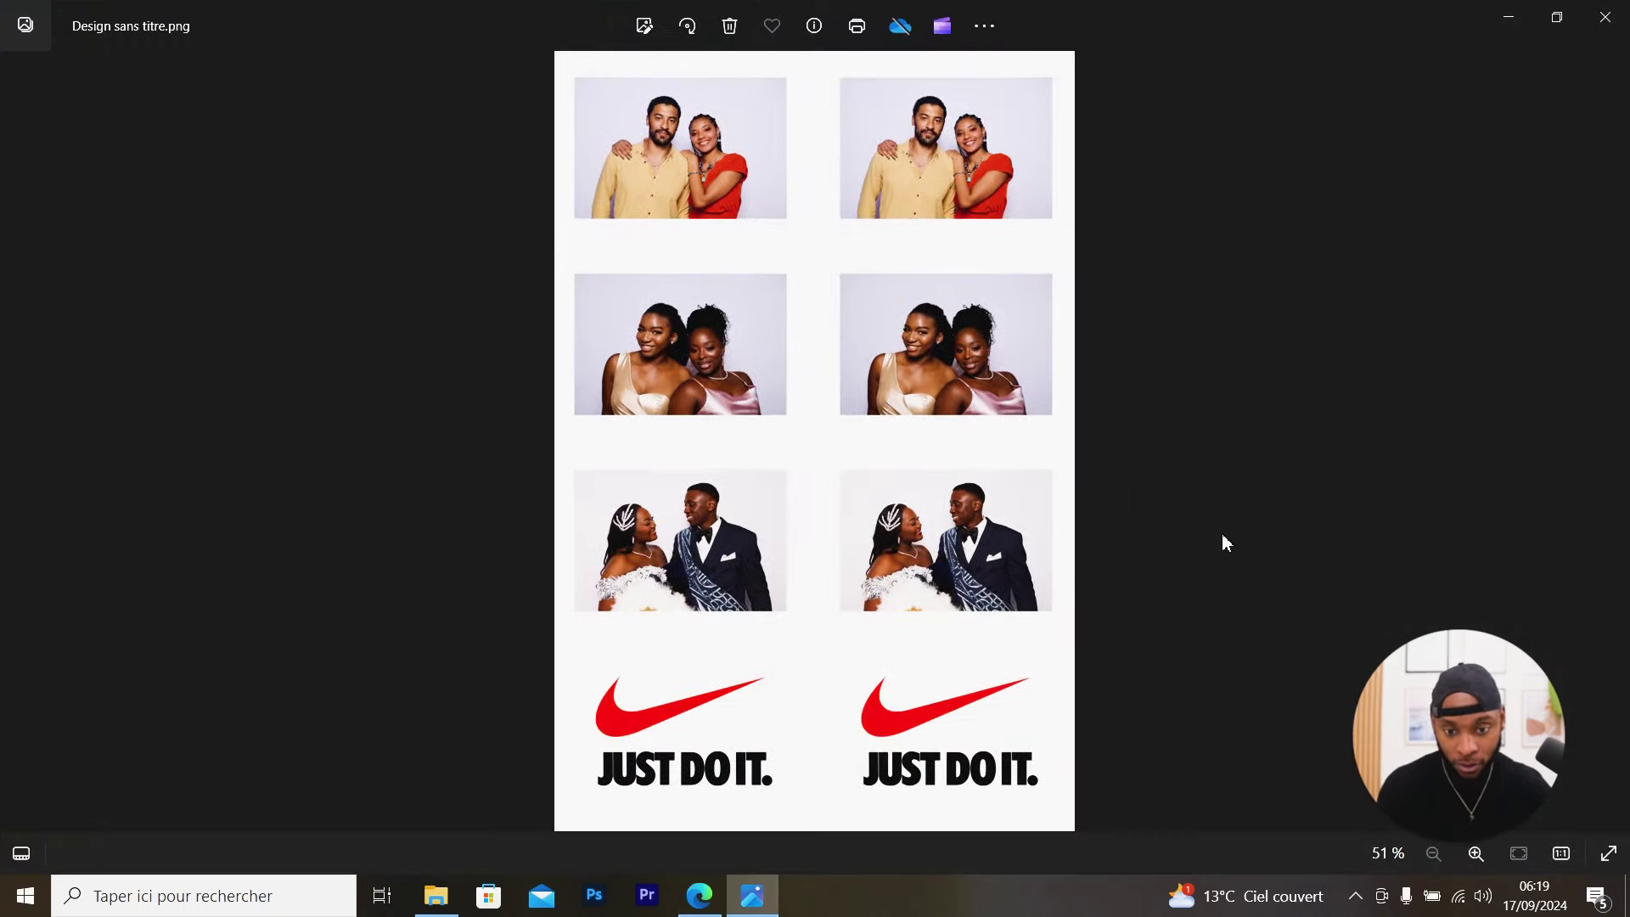